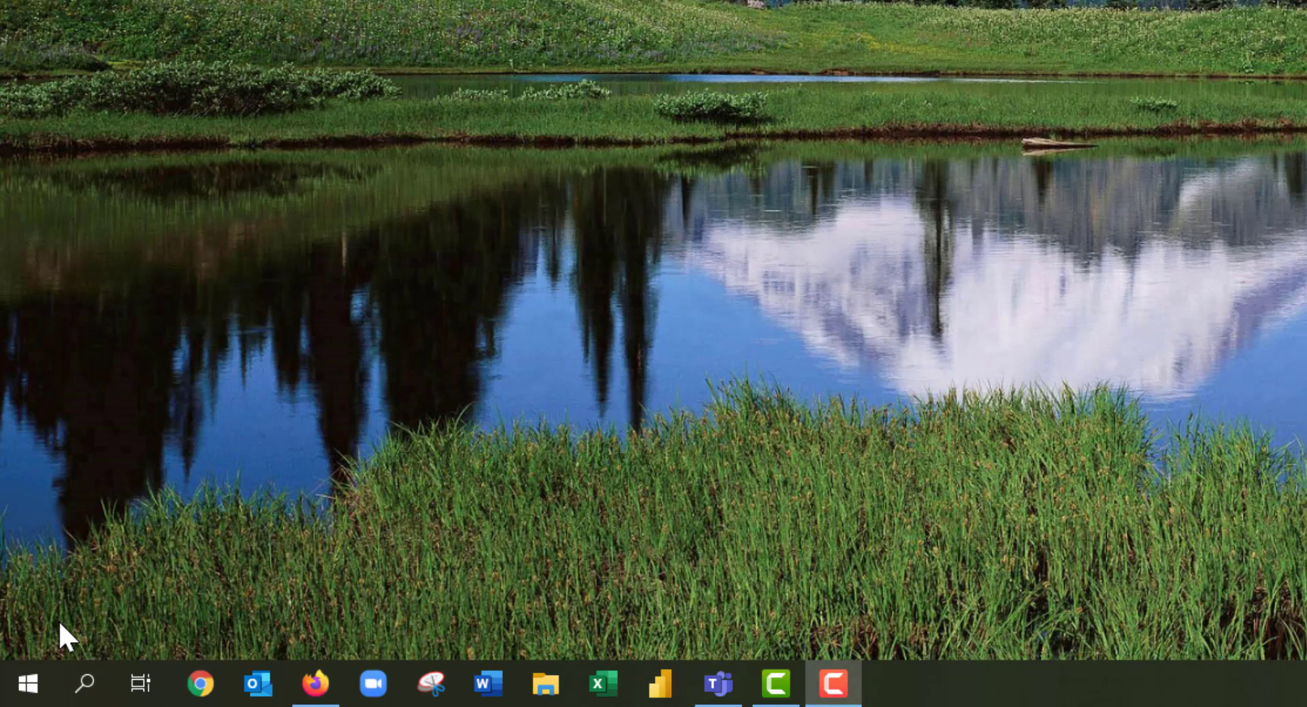
- Search Windows for "word" and show the pinning options for the Word app
{"action": "key", "text": "super"}
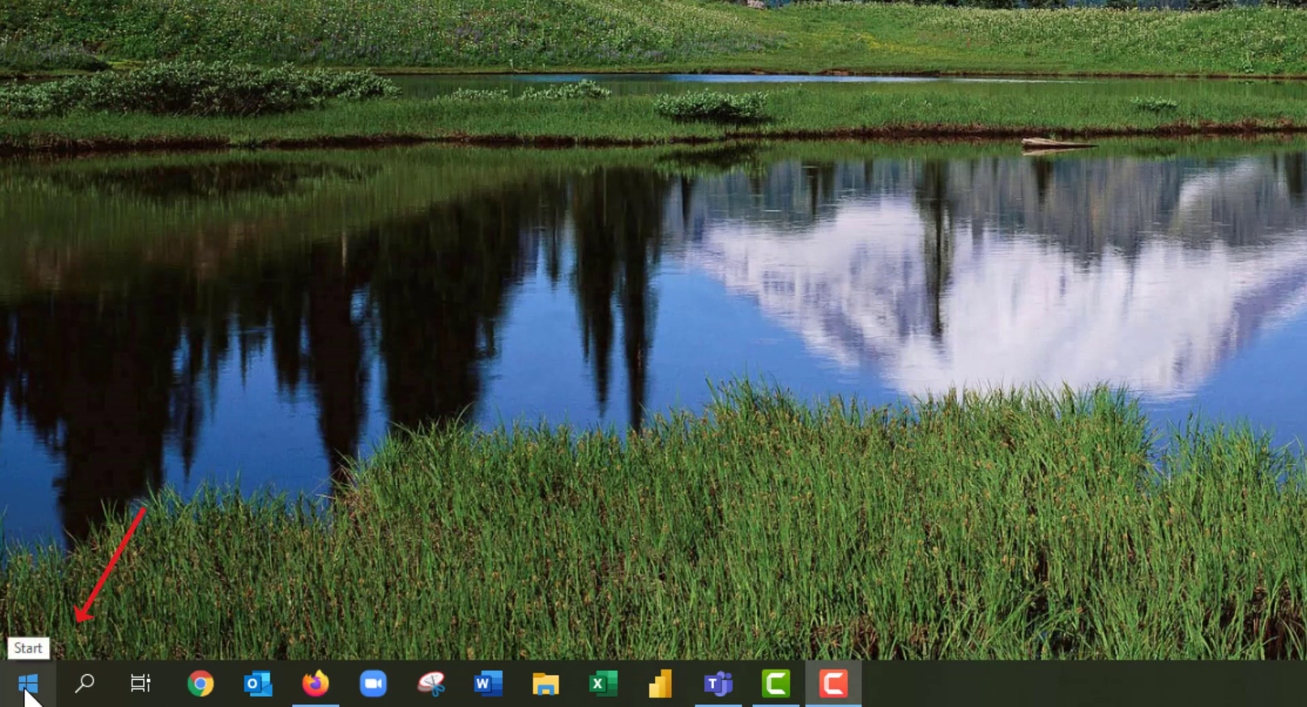
{"action": "left_click", "coordinate": [86, 688]}
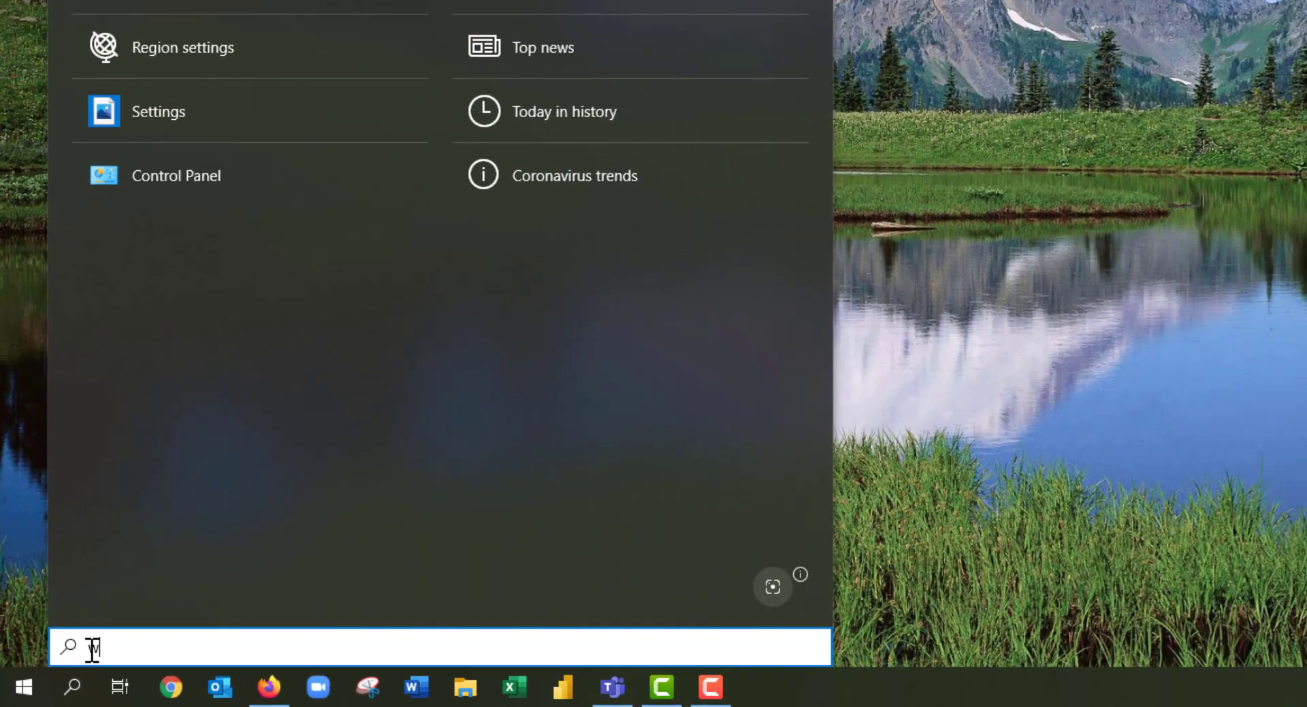
{"action": "type", "text": "word"}
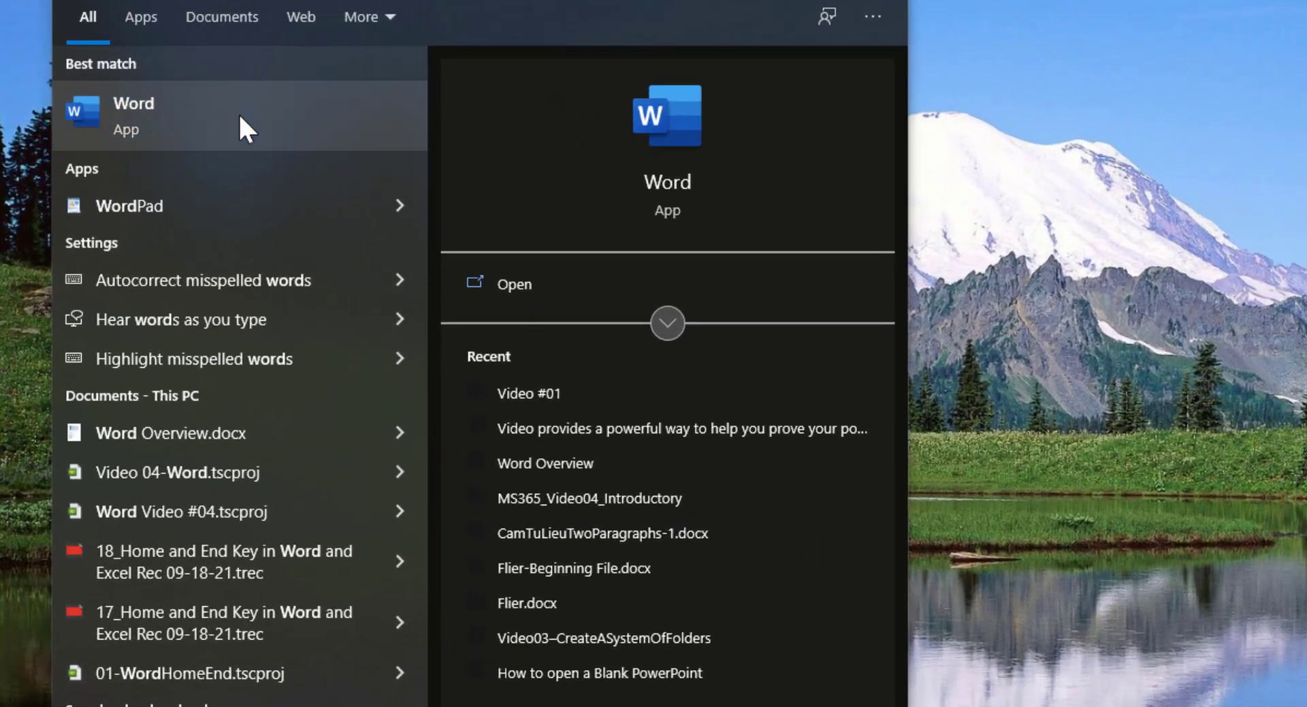
{"action": "right_click", "coordinate": [156, 76]}
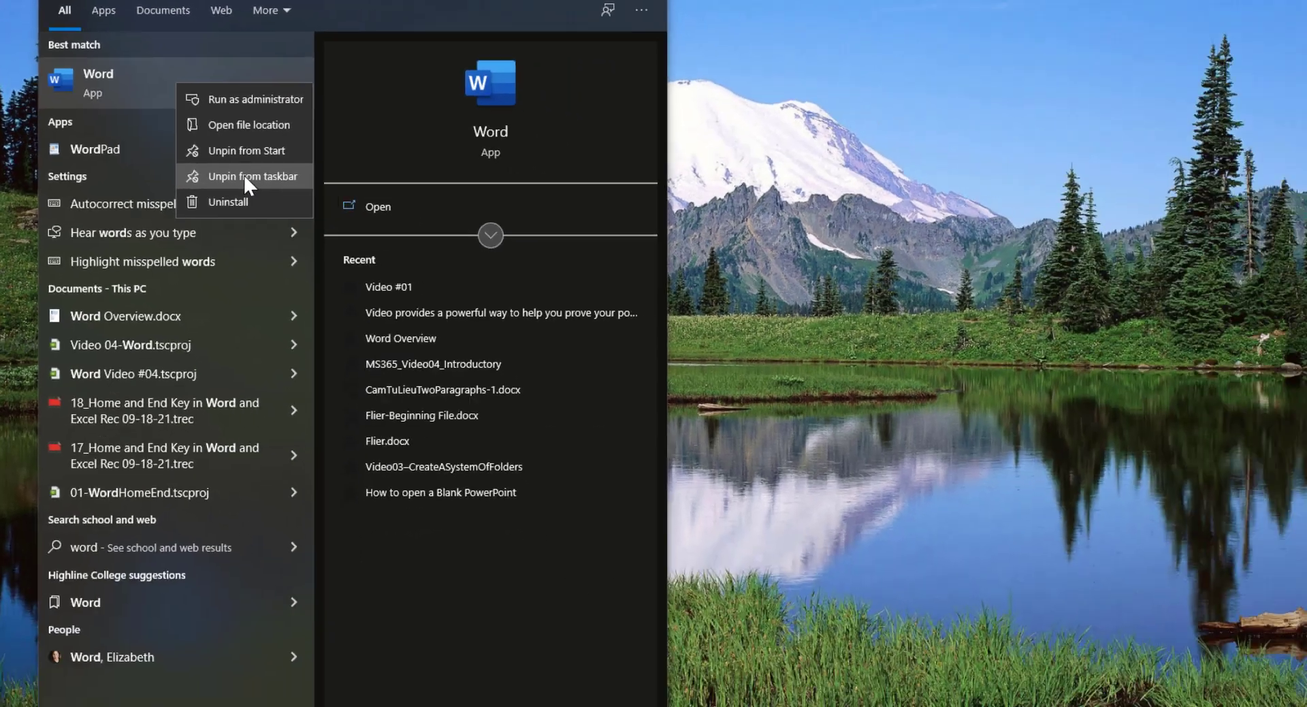
- Launch Word and create a new blank document
{"action": "left_click", "coordinate": [299, 695]}
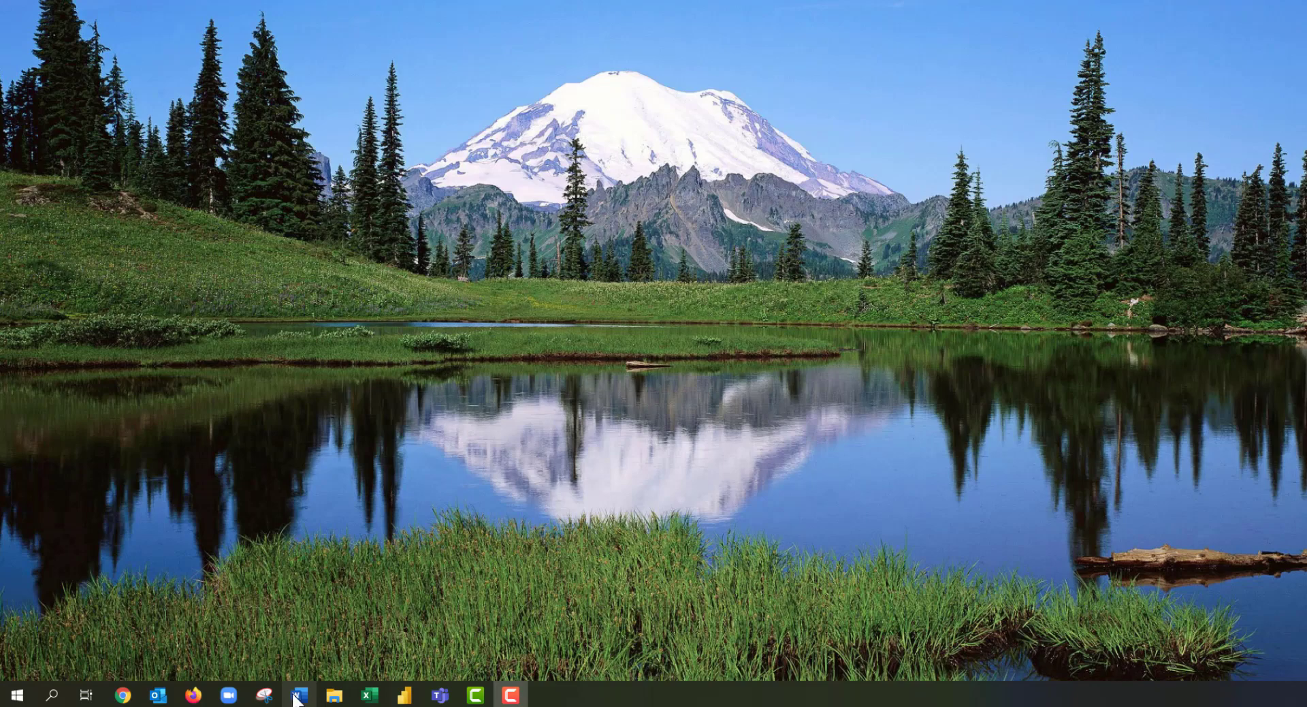
{"action": "left_click", "coordinate": [300, 695]}
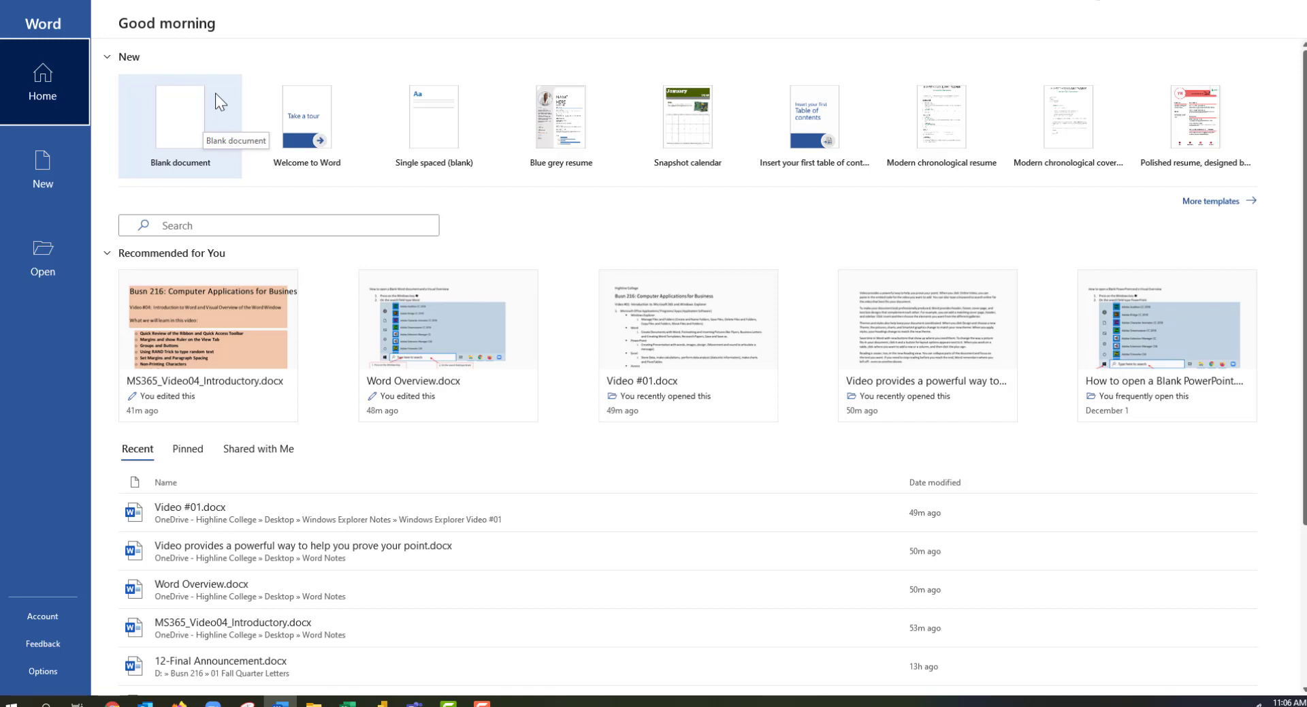
{"action": "left_click", "coordinate": [215, 94]}
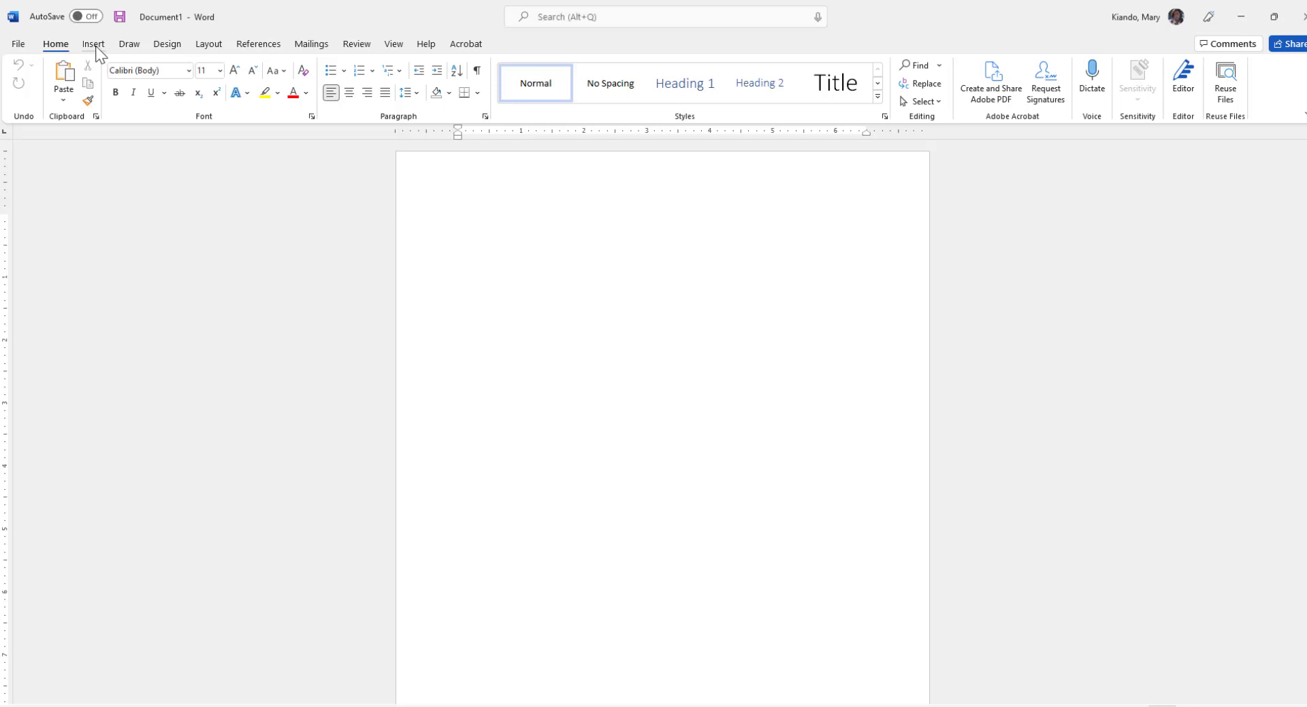
{"action": "left_click", "coordinate": [94, 44]}
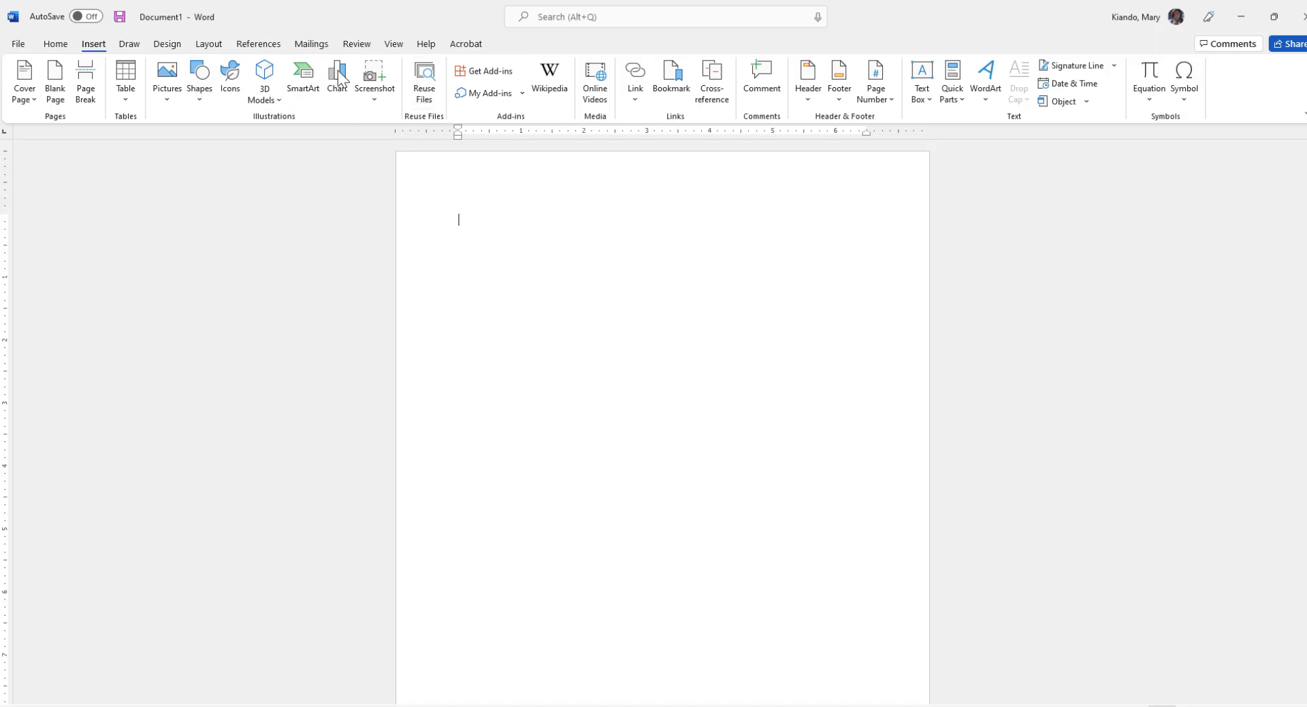
{"action": "left_click", "coordinate": [209, 45]}
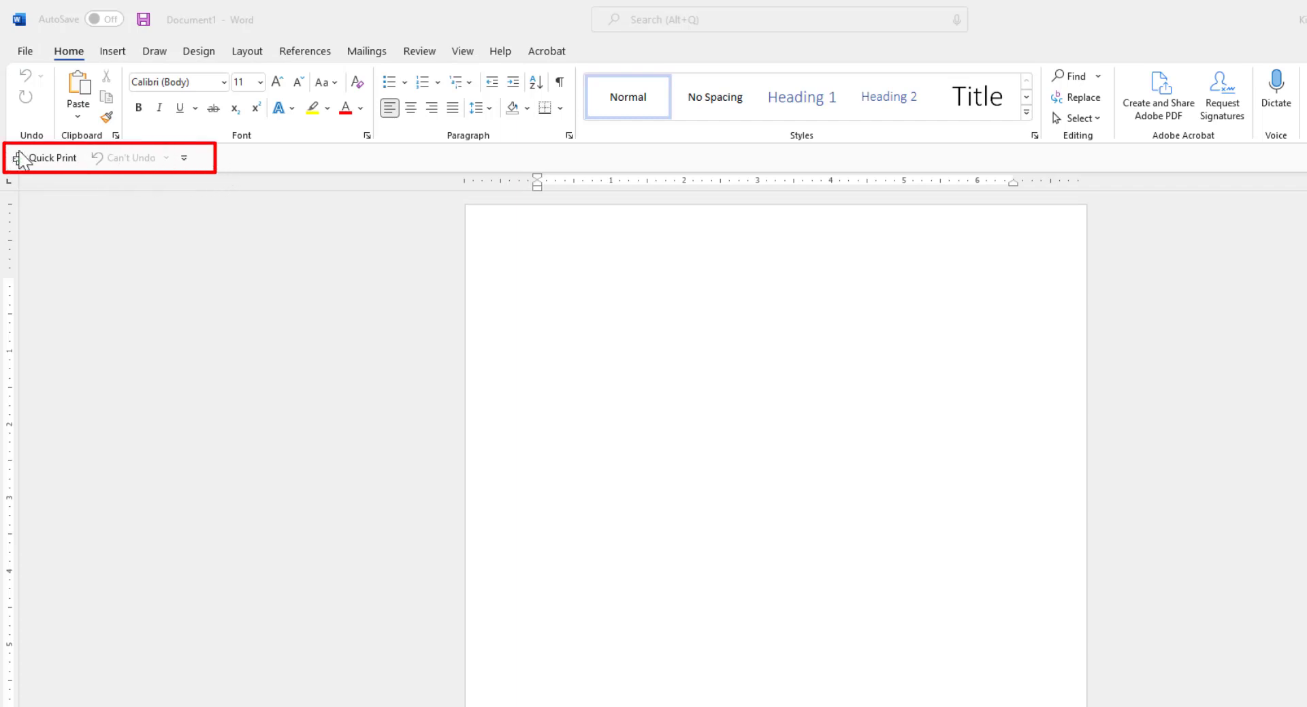
- Show the Quick Access Toolbar above the ribbon, and return it to below the ribbon
{"action": "left_click", "coordinate": [184, 159]}
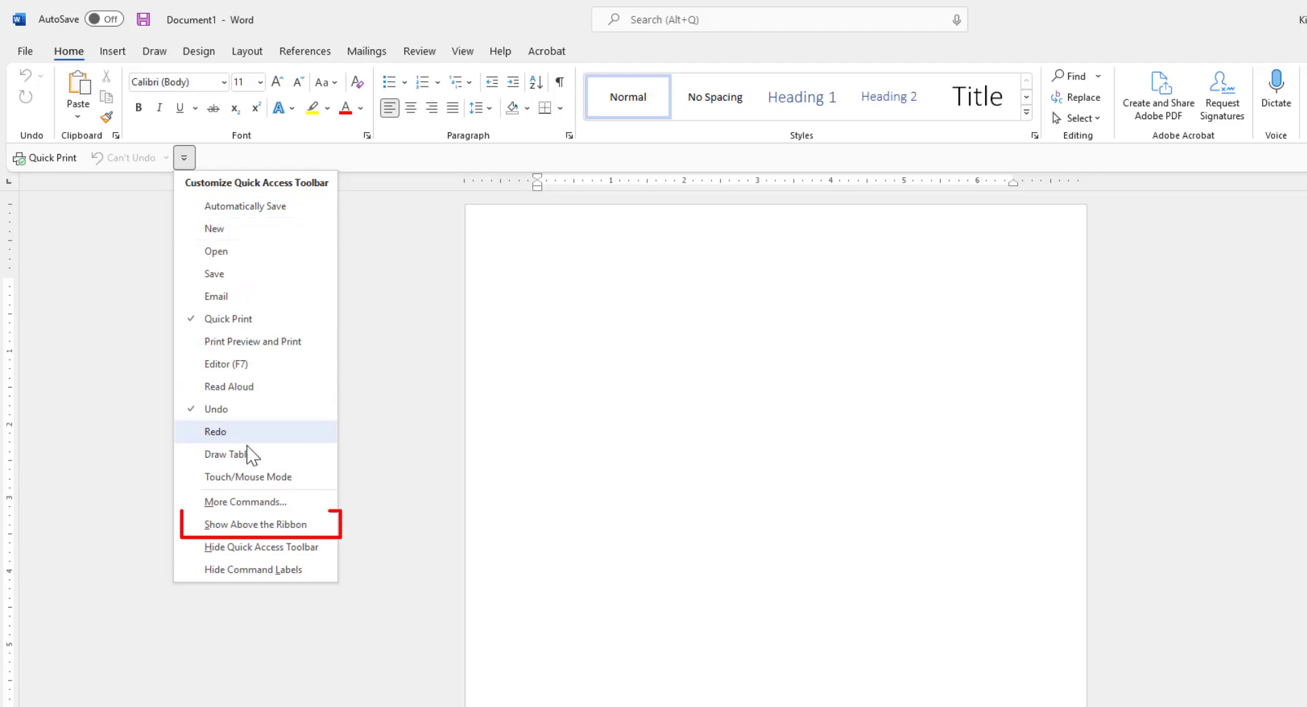
{"action": "left_click", "coordinate": [244, 527]}
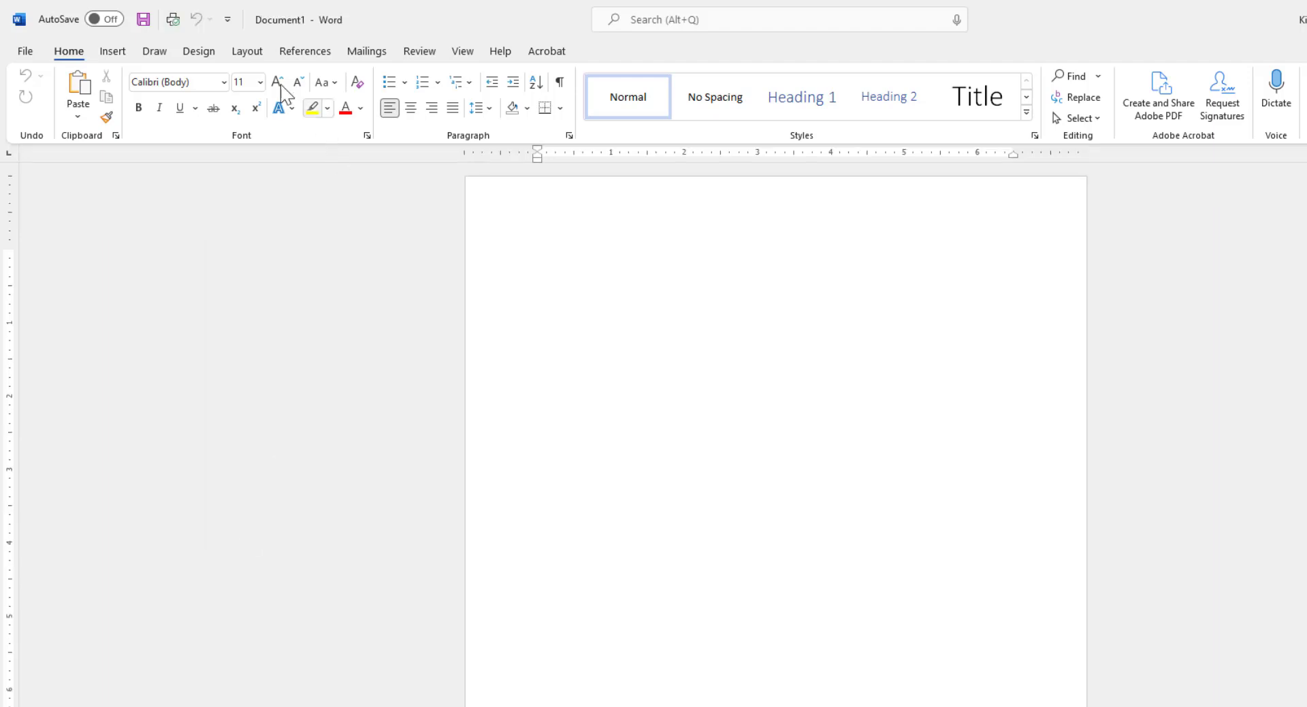
{"action": "left_click", "coordinate": [228, 21]}
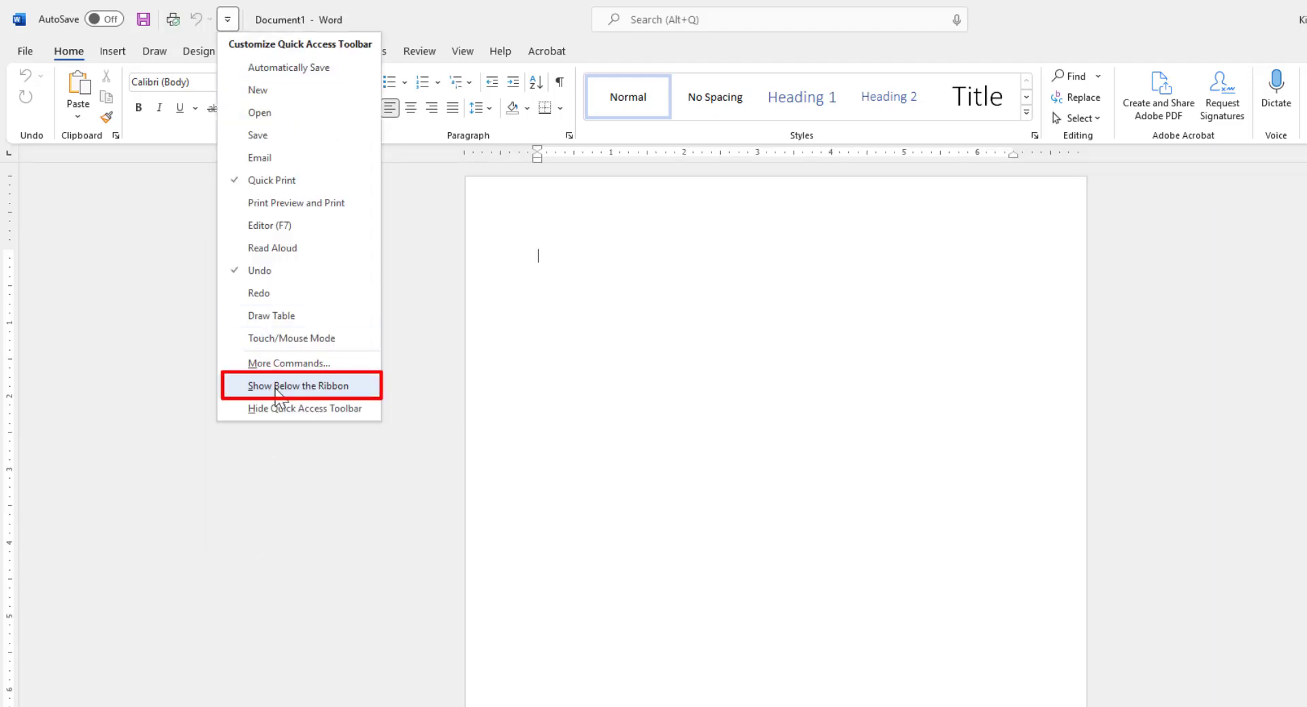
{"action": "left_click", "coordinate": [245, 385]}
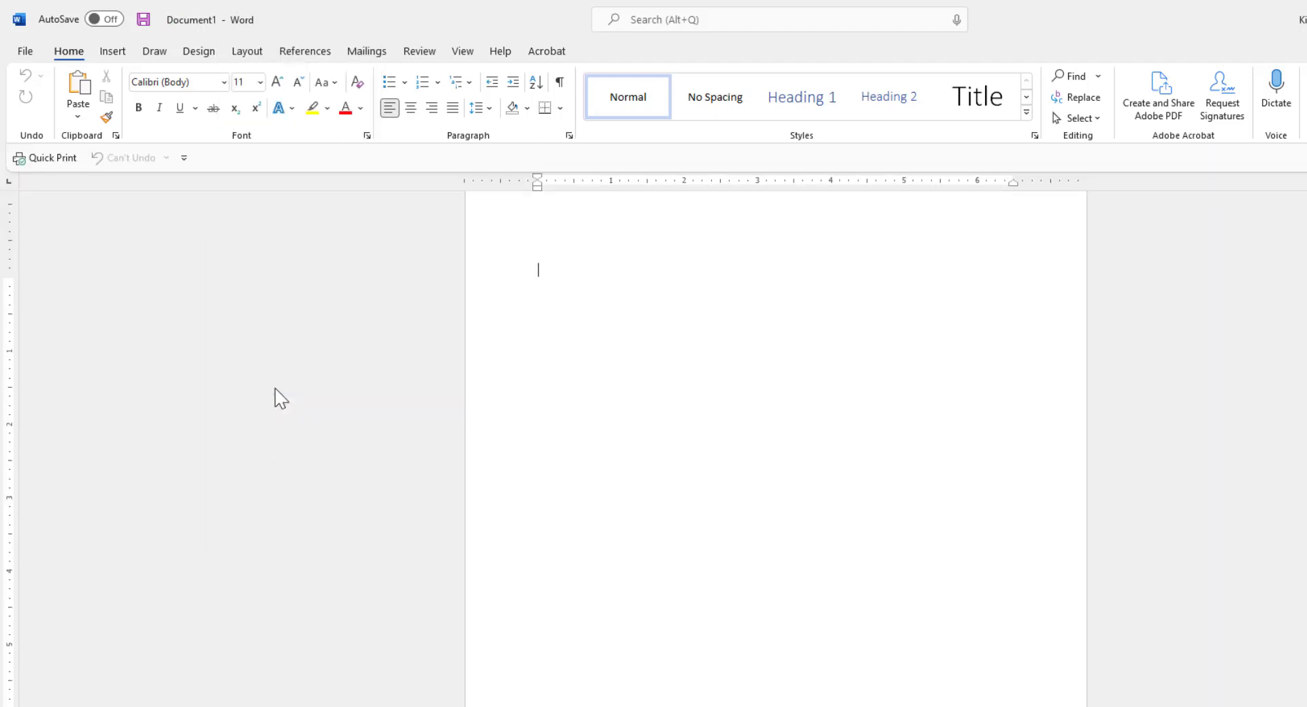
- Add the Bold command to the Quick Access Toolbar and check the removal option for its Undo command
{"action": "right_click", "coordinate": [141, 113]}
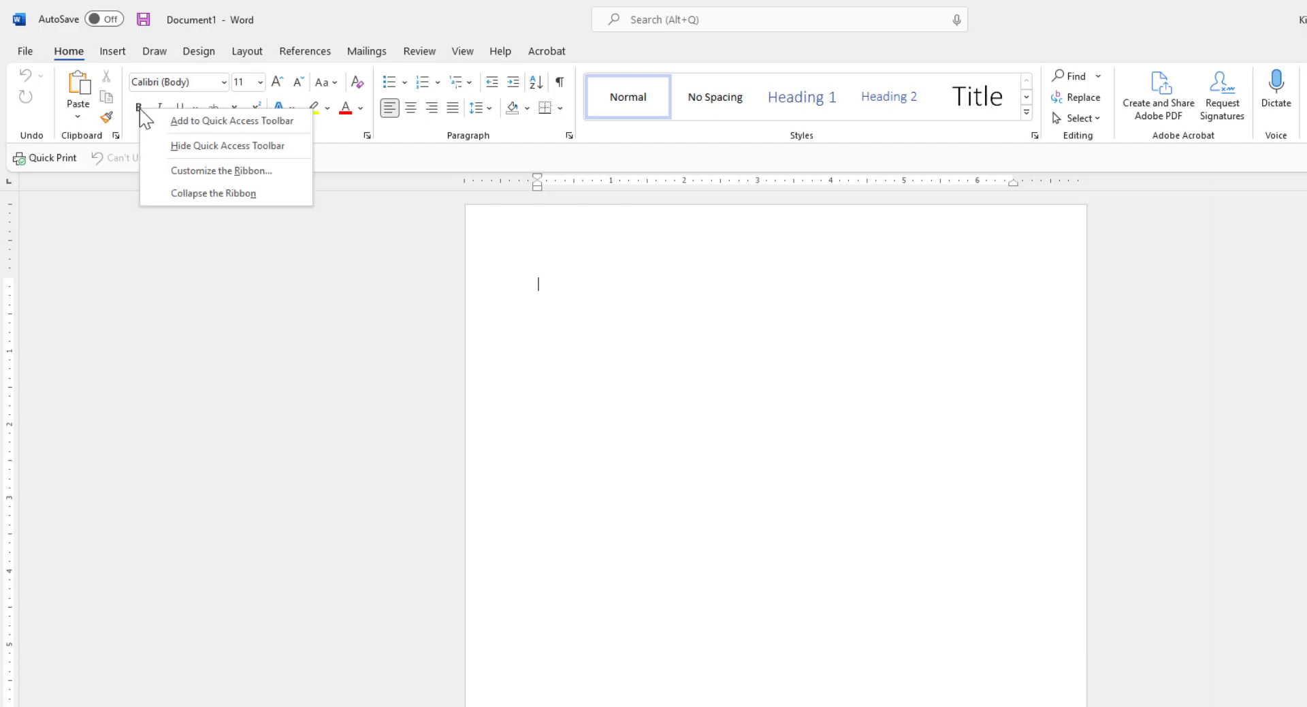
{"action": "left_click", "coordinate": [188, 122]}
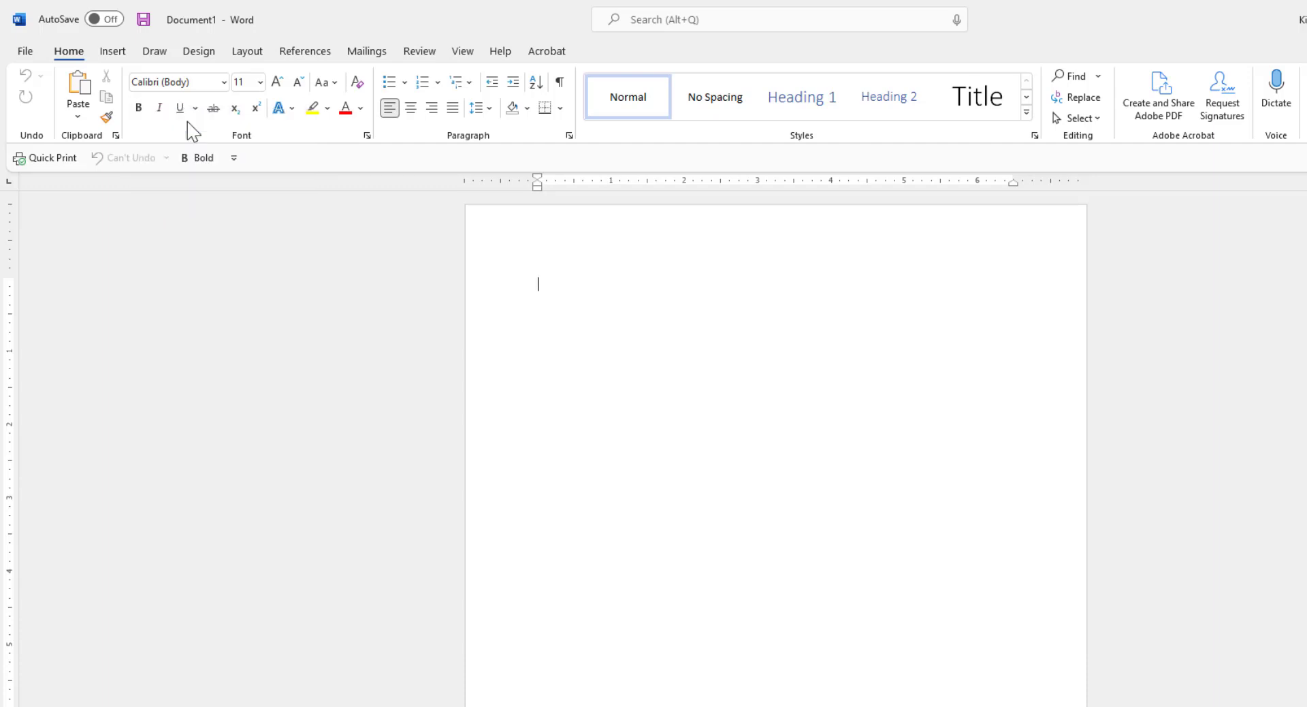
{"action": "right_click", "coordinate": [131, 166]}
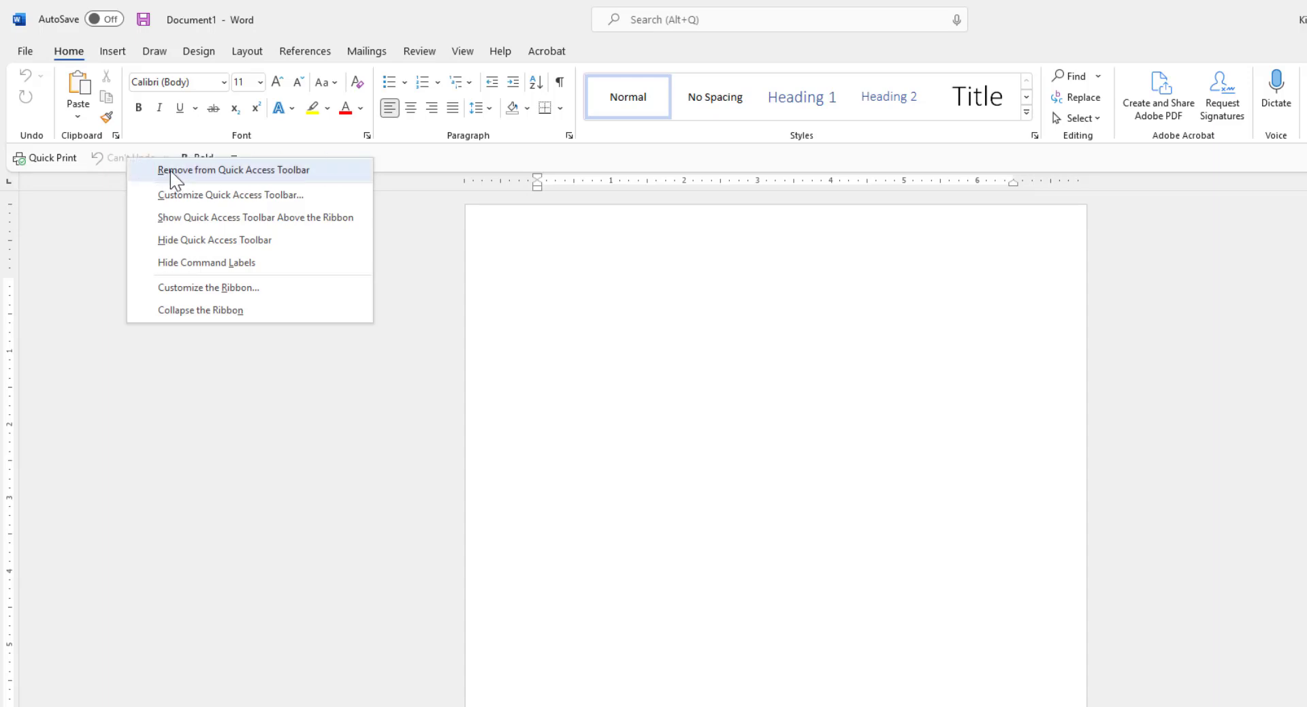
{"action": "left_click", "coordinate": [109, 199]}
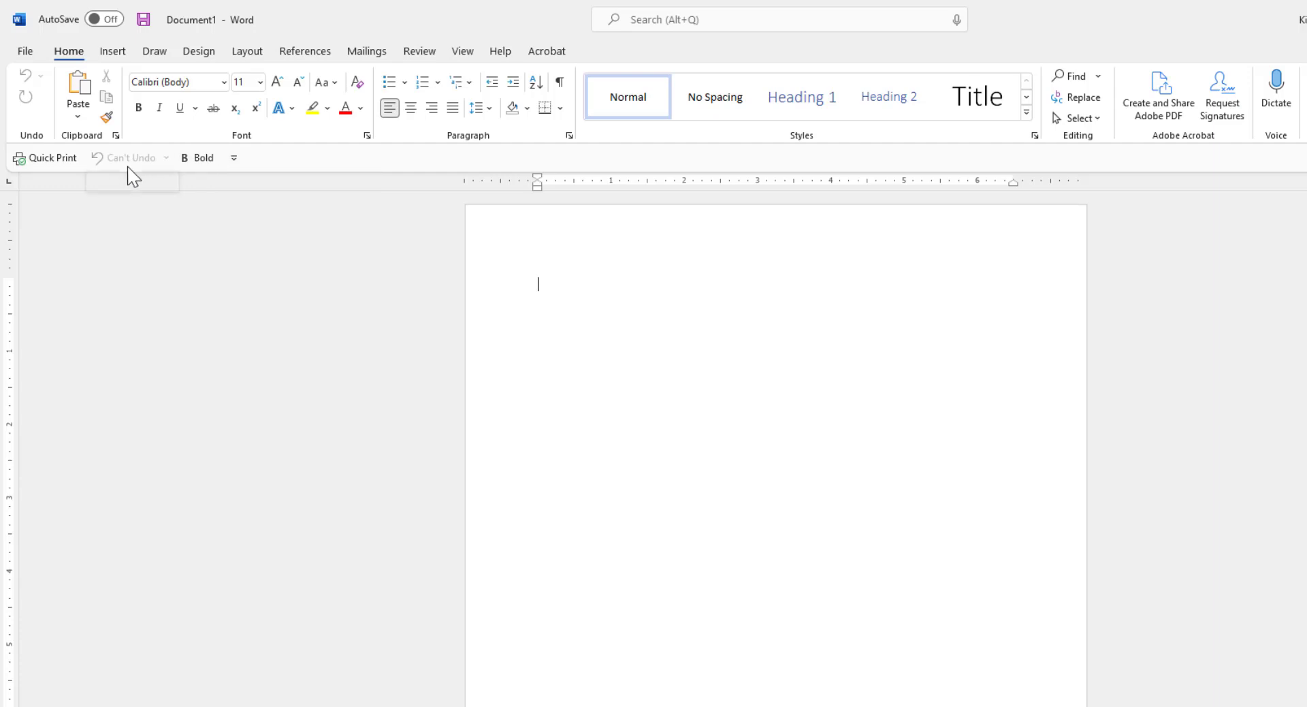
- Open the full Quick Access Toolbar customization options and set the command source to All Commands
{"action": "left_click", "coordinate": [234, 160]}
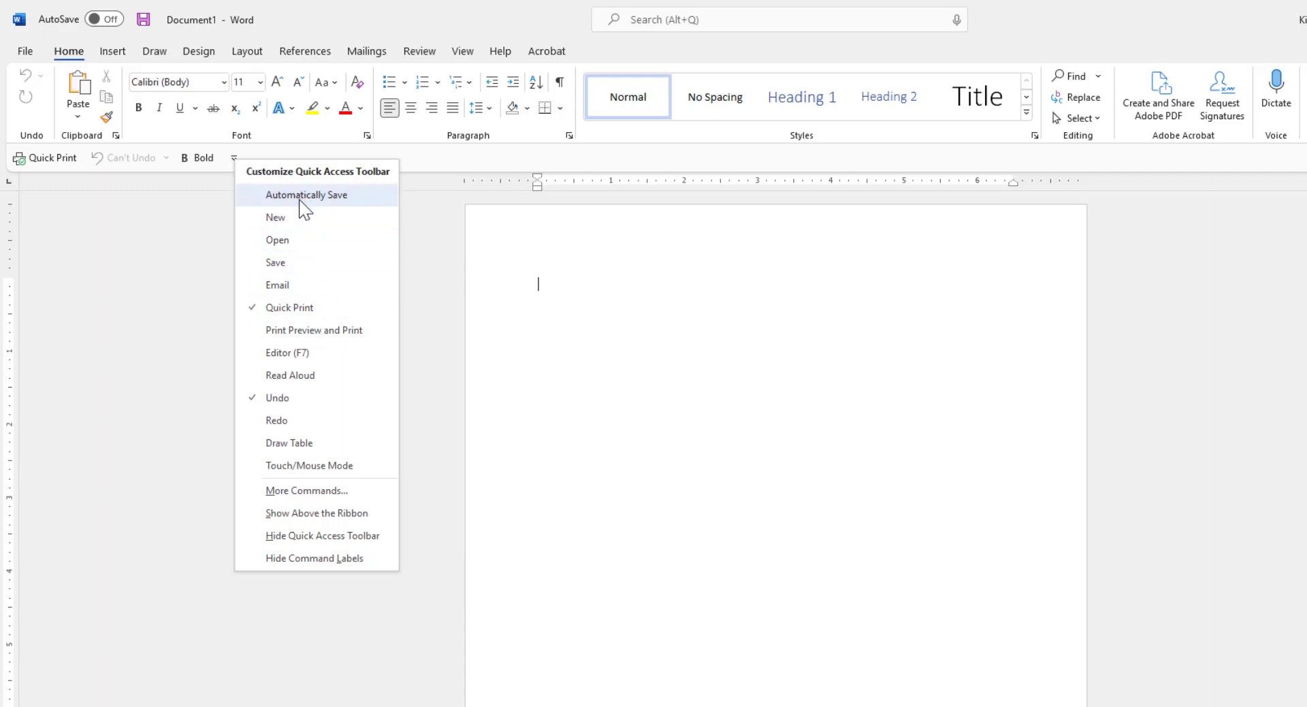
{"action": "left_click", "coordinate": [298, 492]}
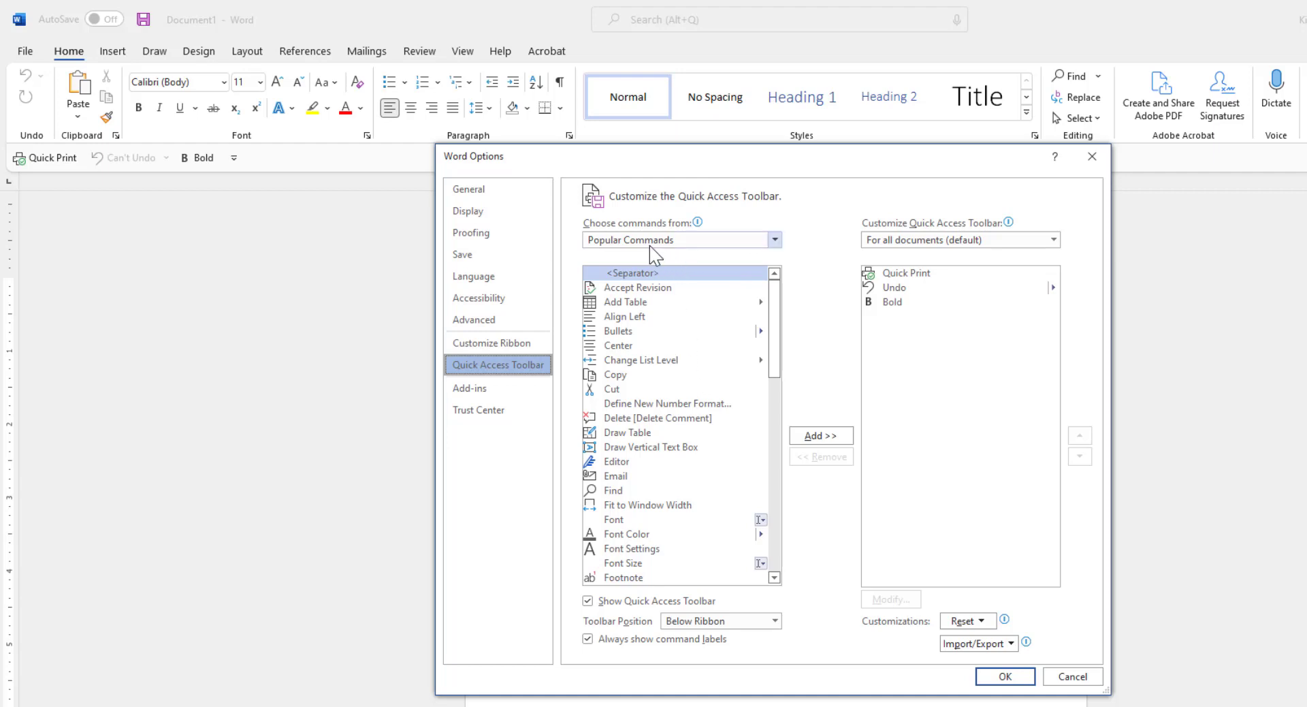
{"action": "left_click", "coordinate": [774, 239]}
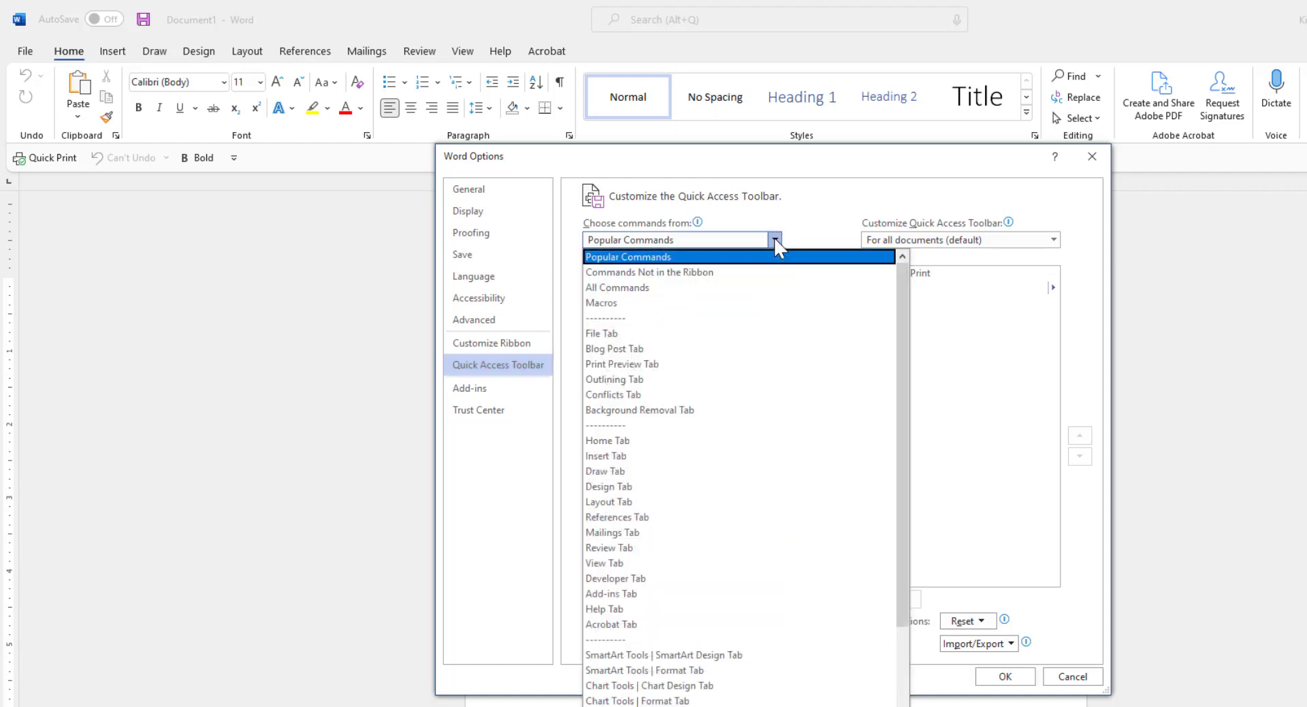
{"action": "left_click", "coordinate": [677, 273]}
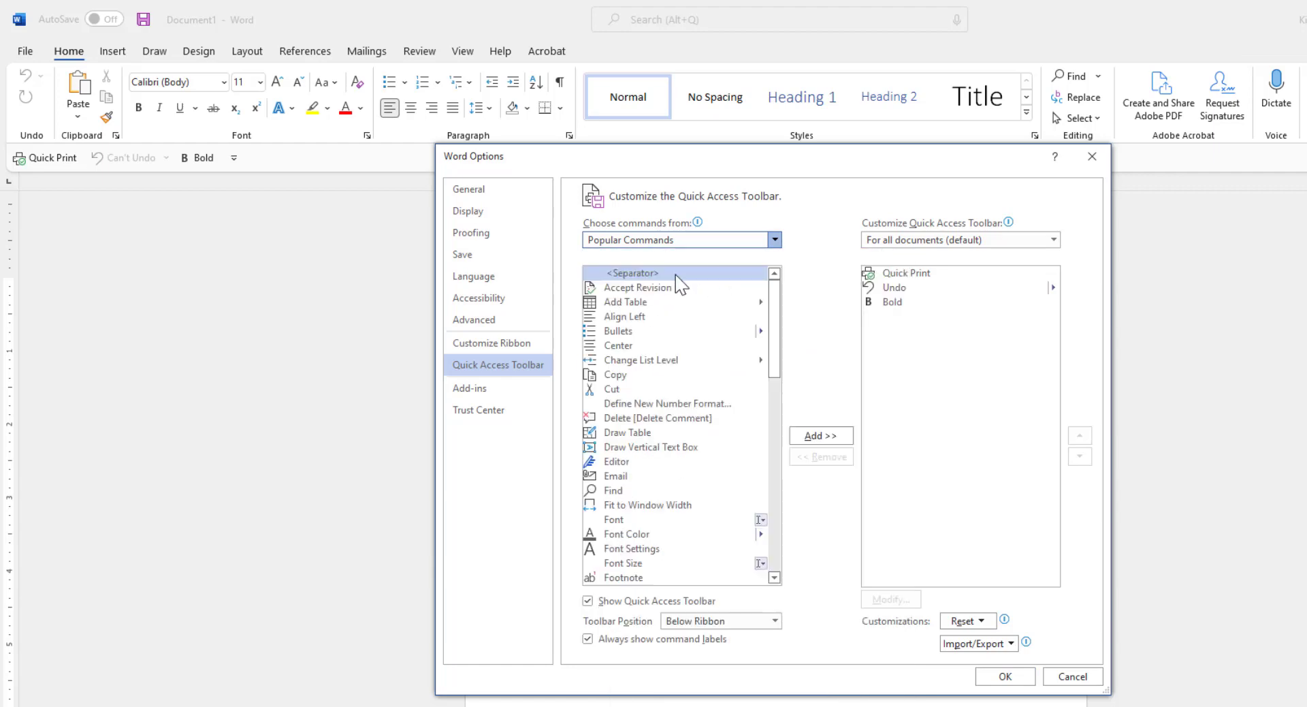
{"action": "left_click", "coordinate": [775, 242]}
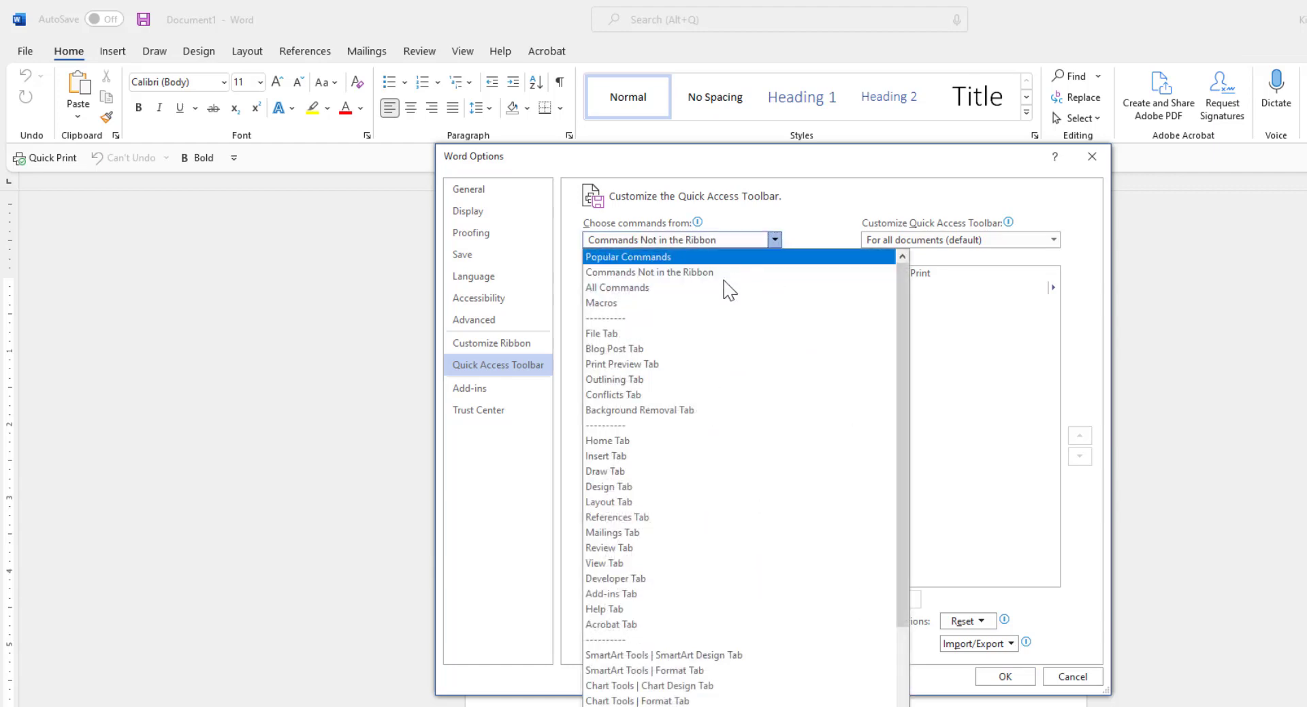
{"action": "left_click", "coordinate": [621, 293]}
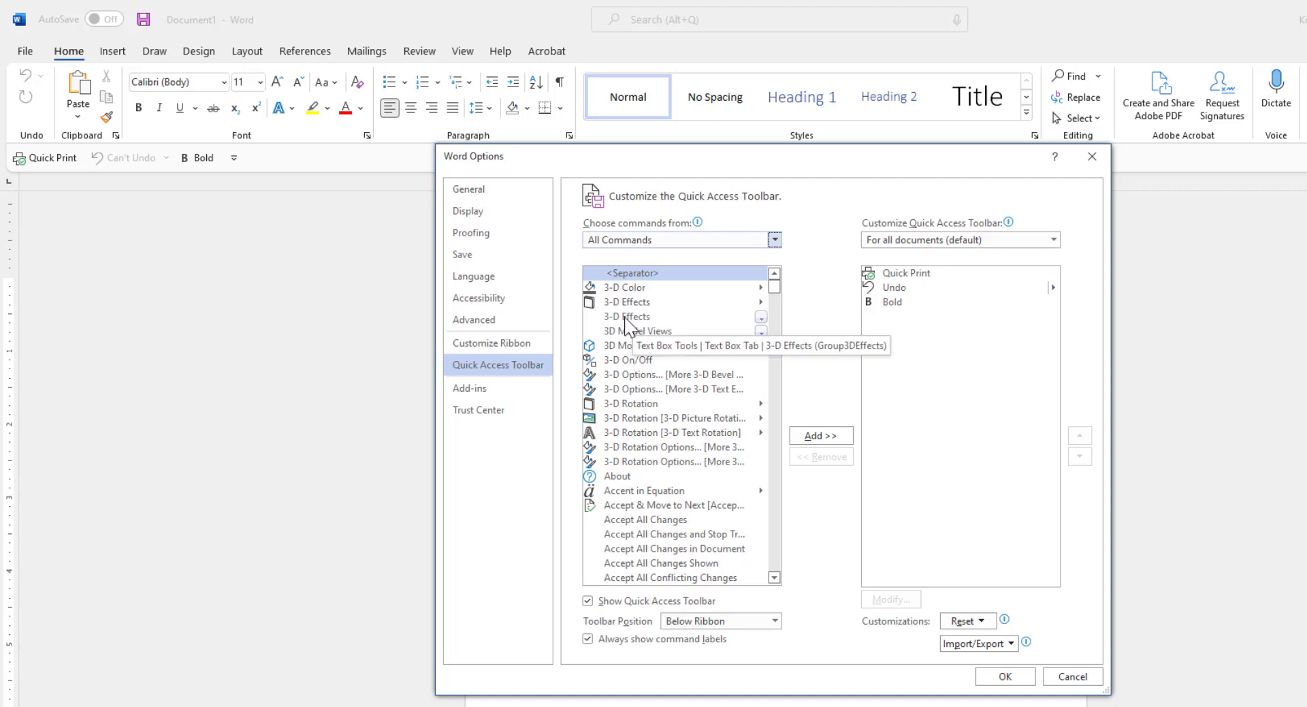
- Find Send to Microsoft PowerPoint among all commands and add it to the Quick Access Toolbar
{"action": "left_click", "coordinate": [626, 317]}
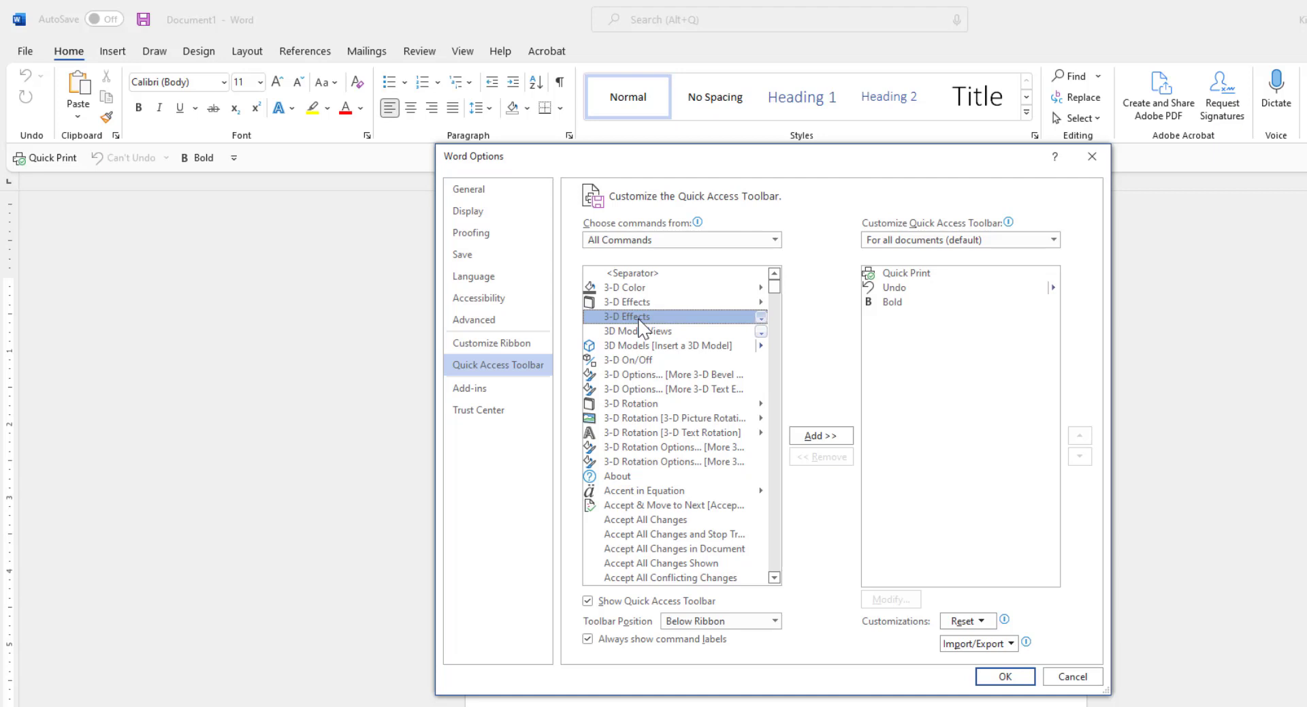
{"action": "key", "text": "s"}
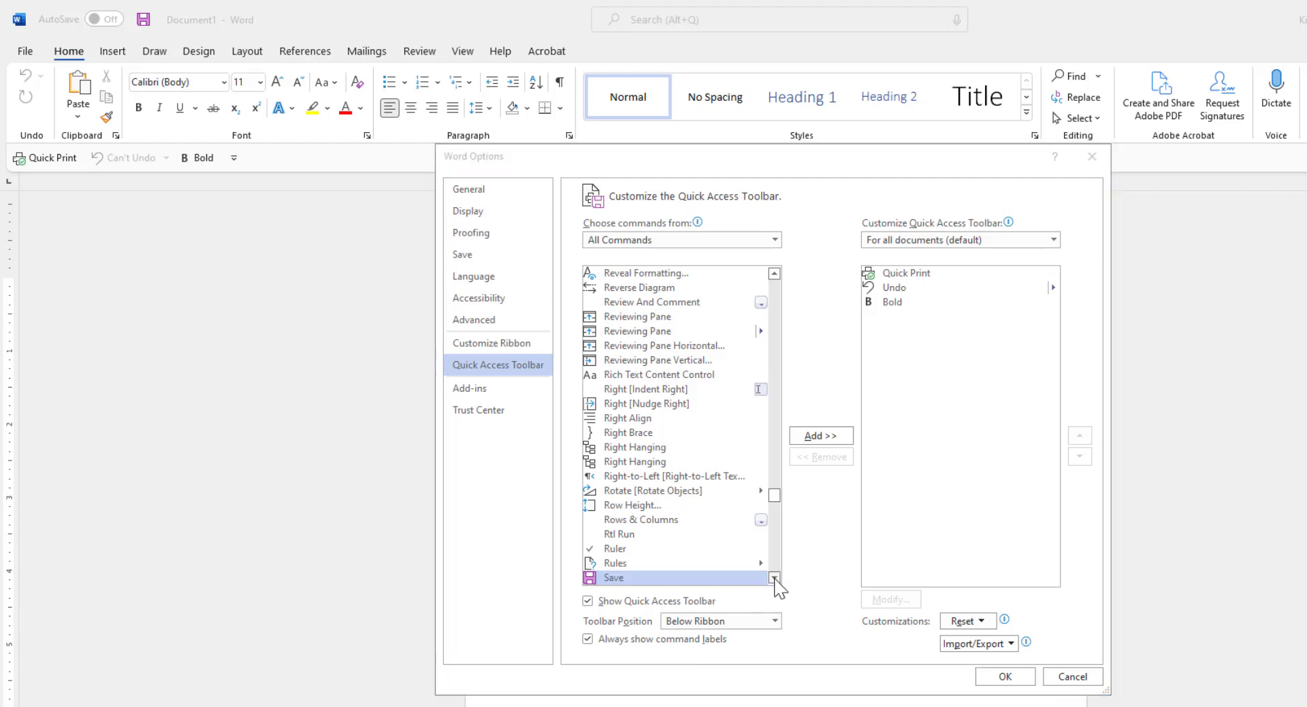
{"action": "left_click_drag", "start_coordinate": [774, 578], "coordinate": [774, 578]}
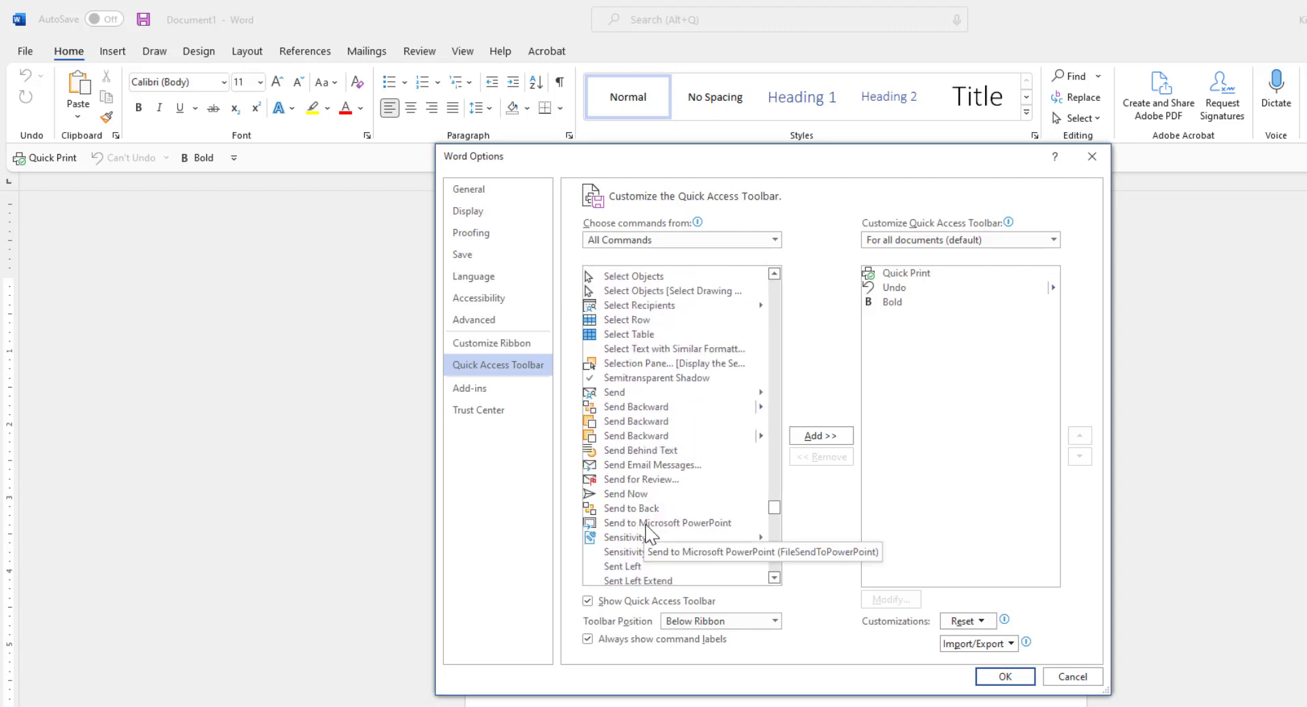
{"action": "left_click", "coordinate": [658, 524]}
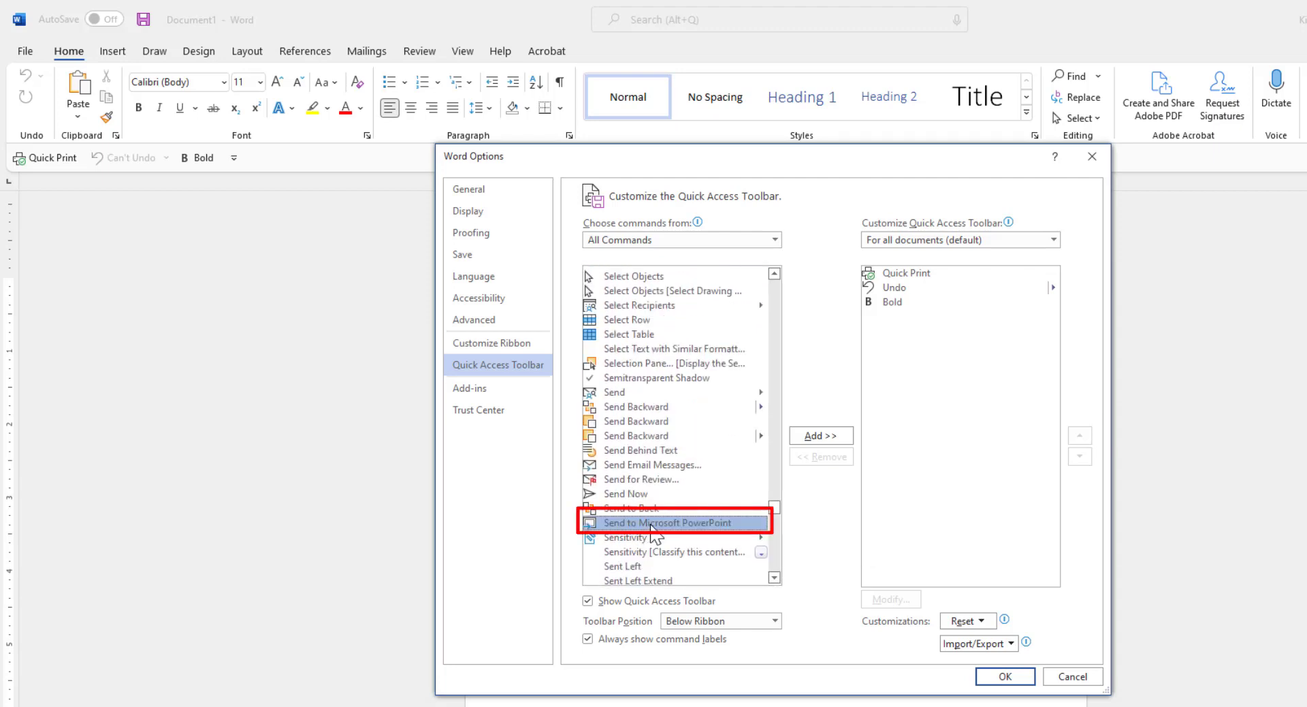
{"action": "left_click", "coordinate": [824, 439]}
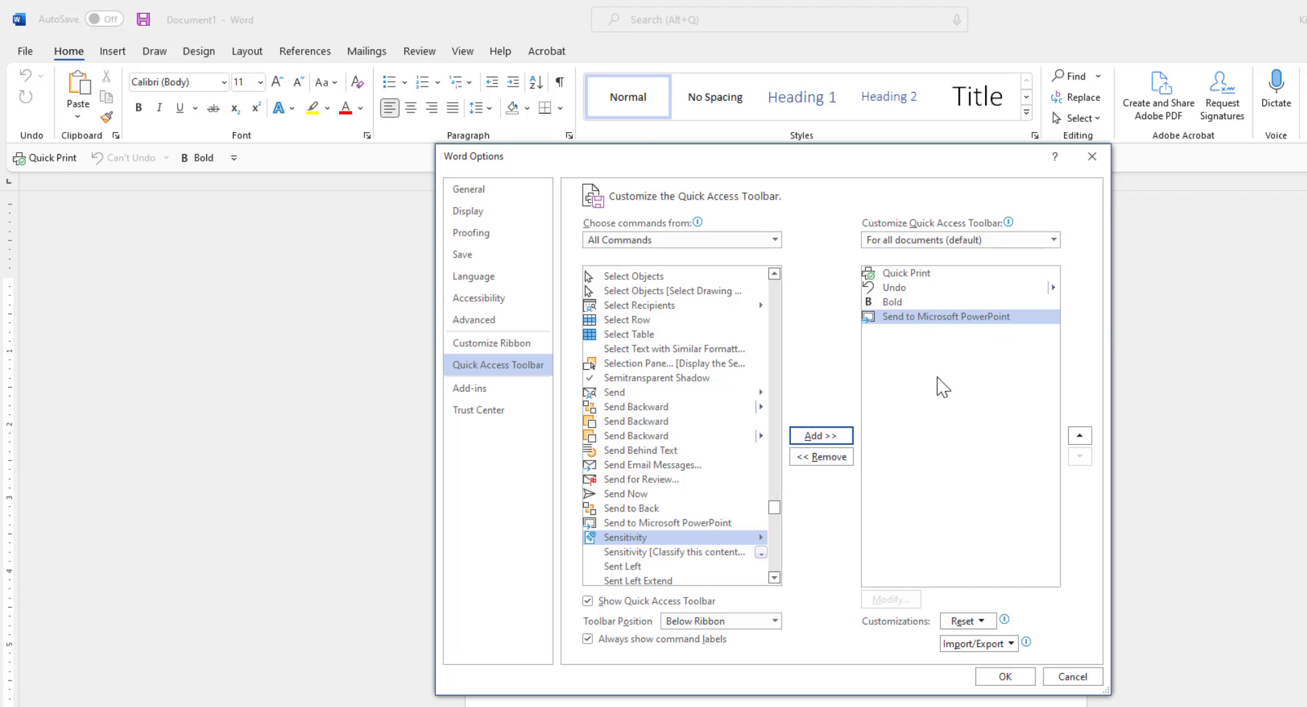
- Remove the Undo and Bold commands from the Quick Access Toolbar and apply the customization
{"action": "left_click", "coordinate": [897, 291]}
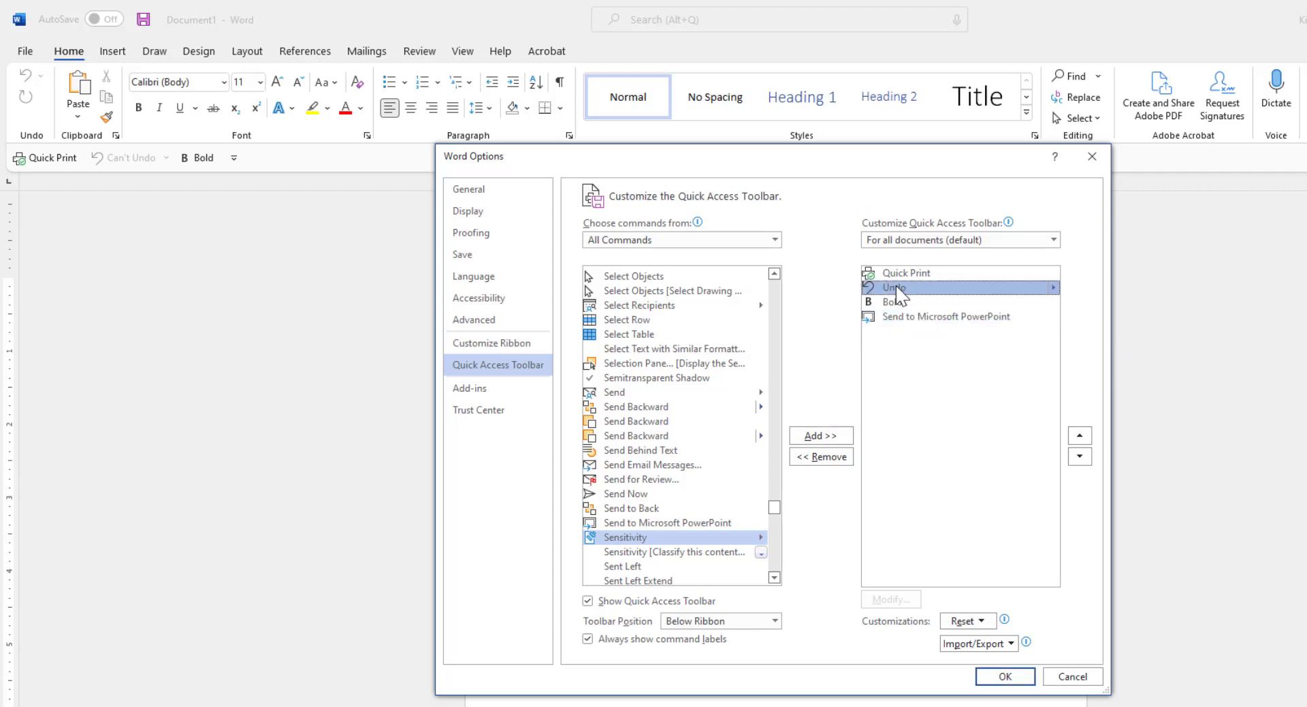
{"action": "left_click", "coordinate": [821, 458]}
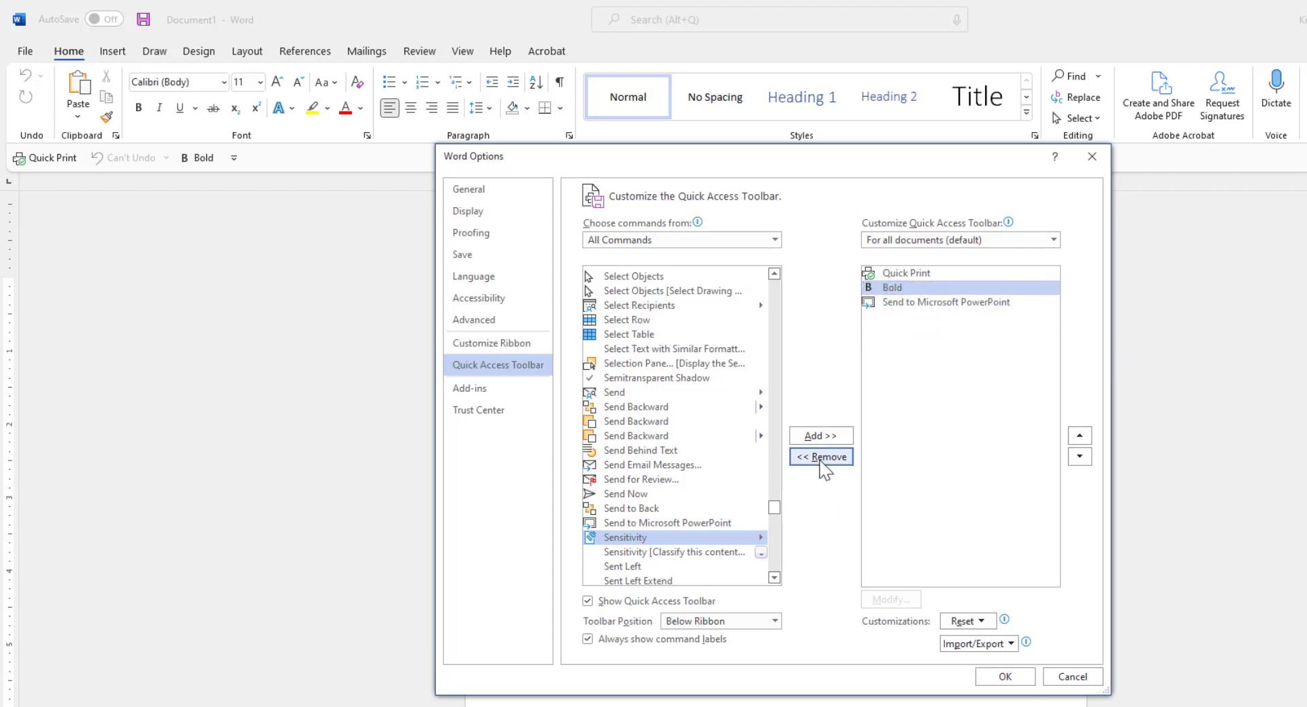
{"action": "left_click", "coordinate": [892, 292]}
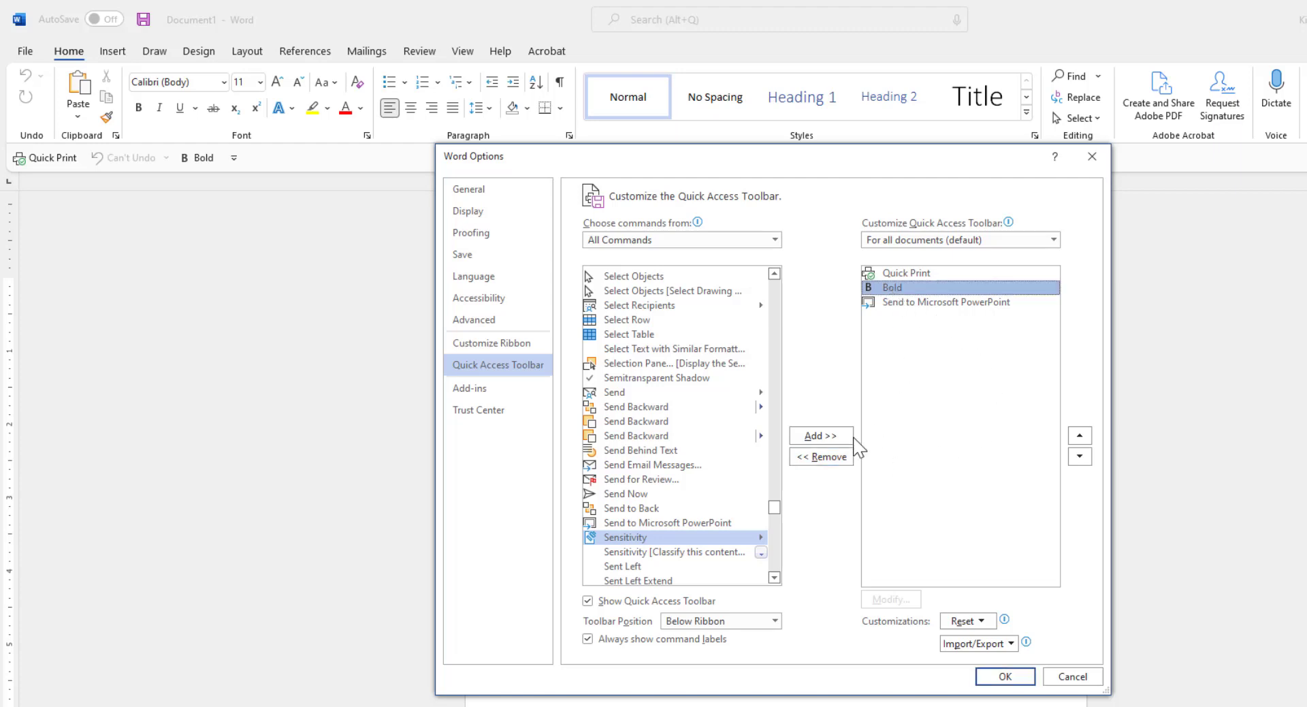
{"action": "left_click", "coordinate": [823, 457]}
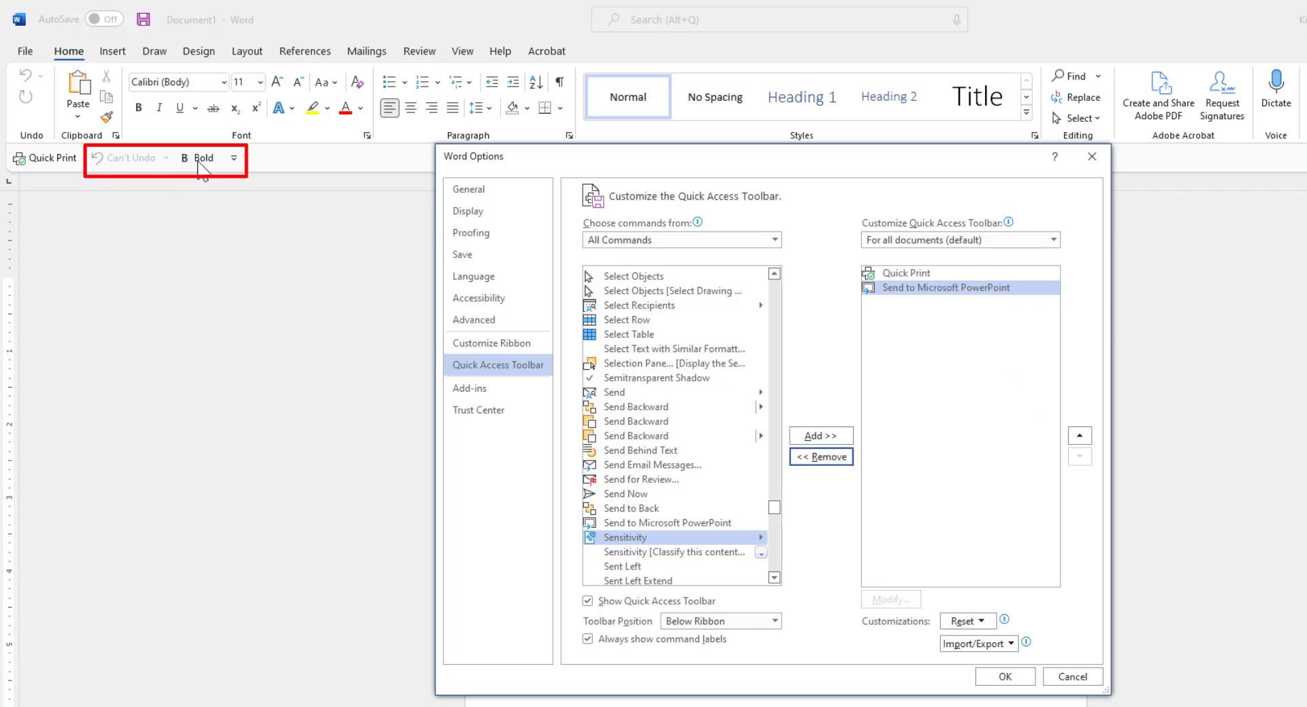
{"action": "key", "text": "ctrl+z"}
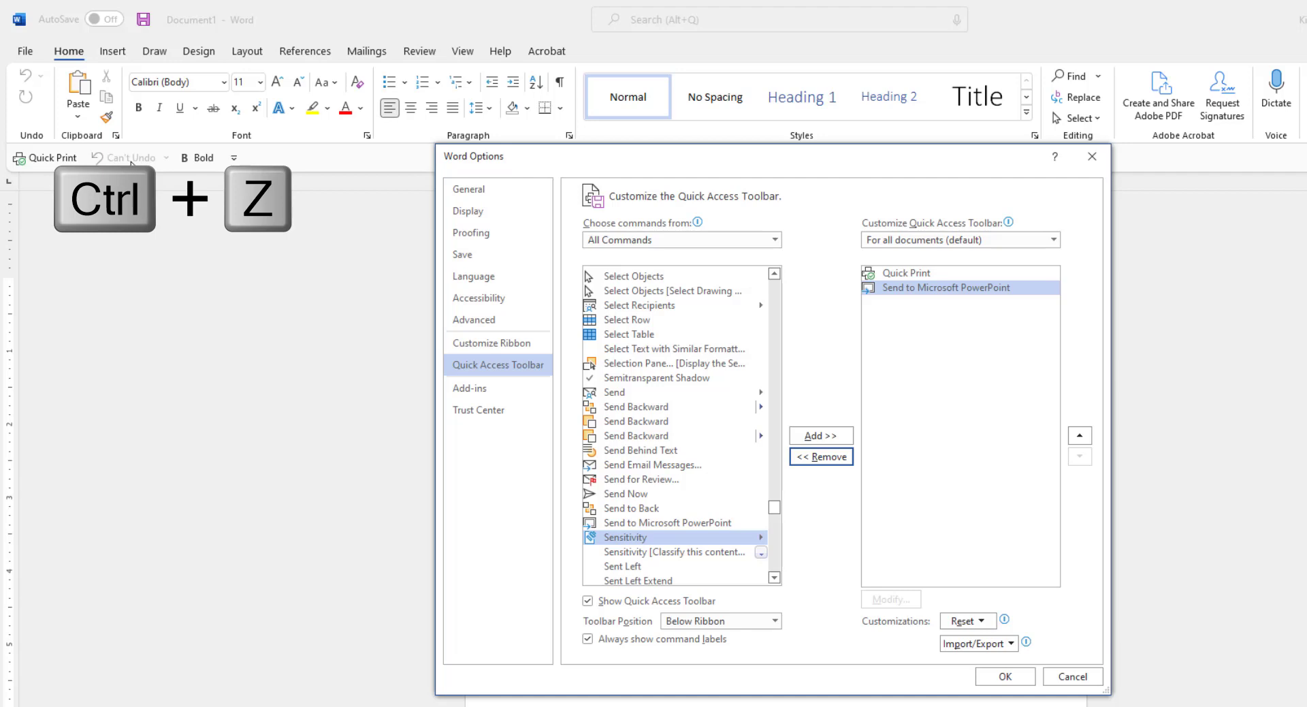
{"action": "key", "text": "ctrl+b"}
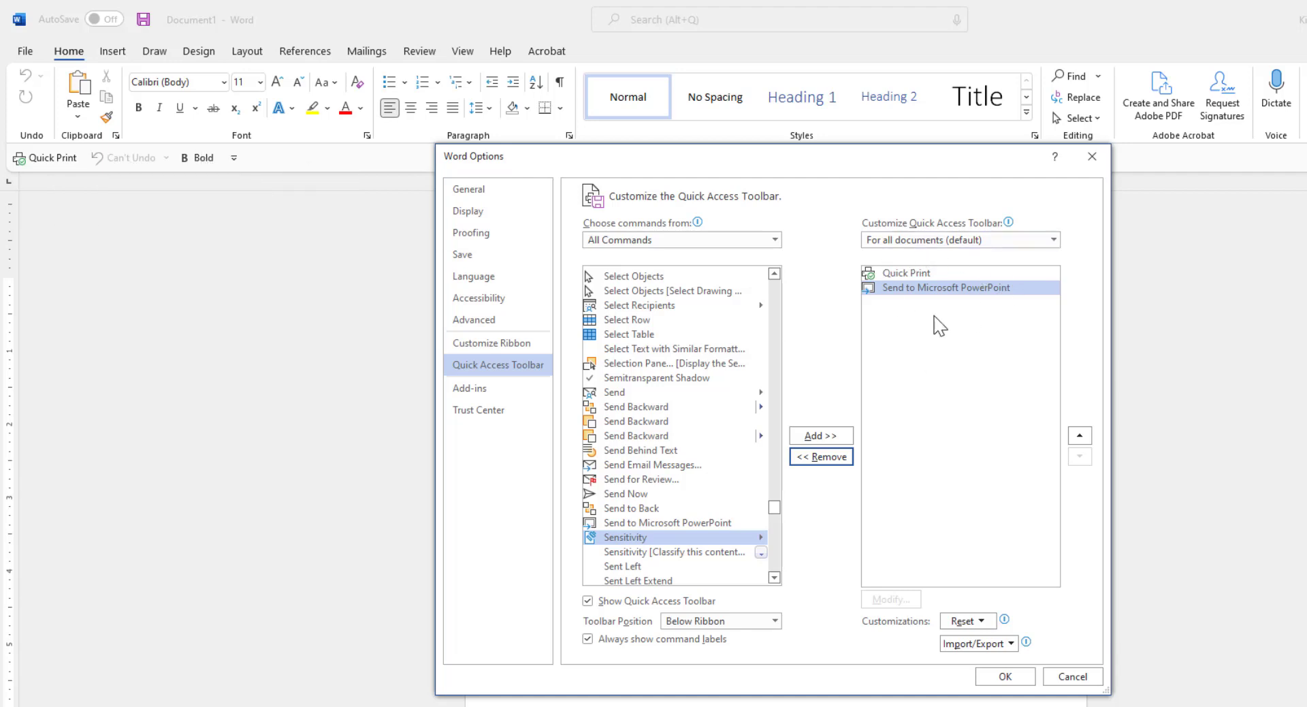
{"action": "left_click", "coordinate": [1005, 676]}
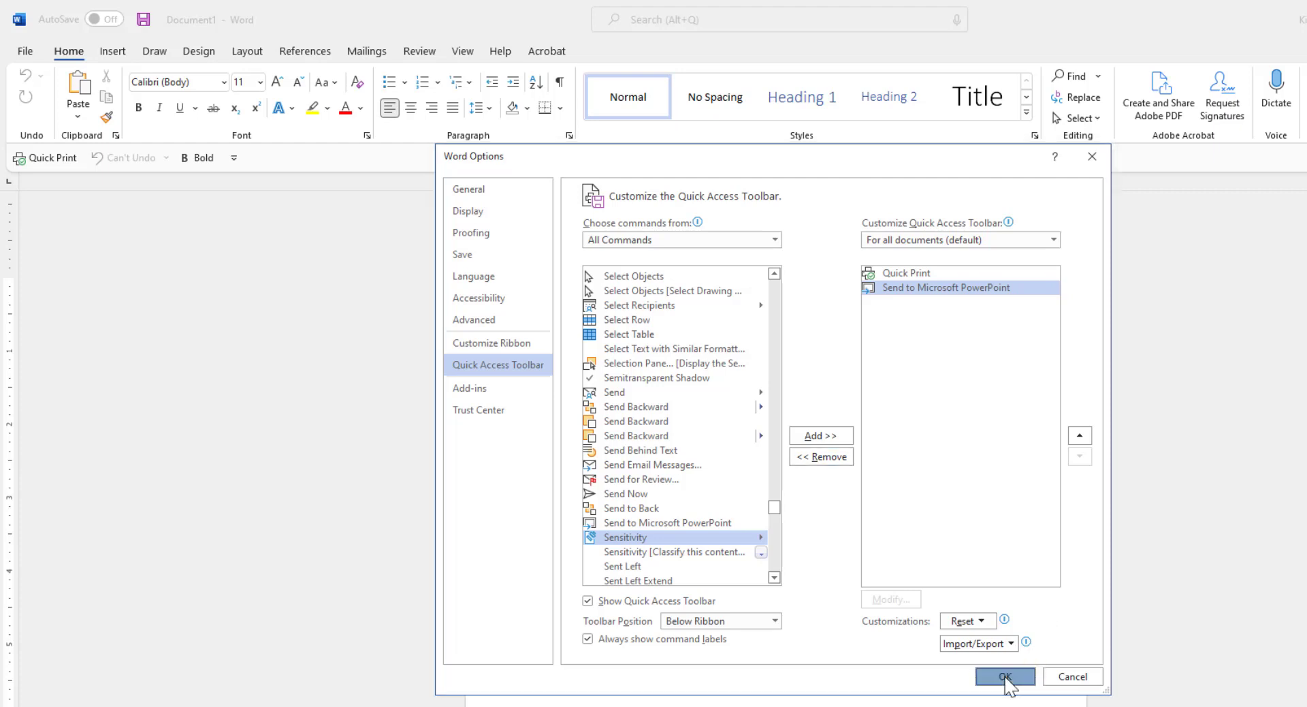
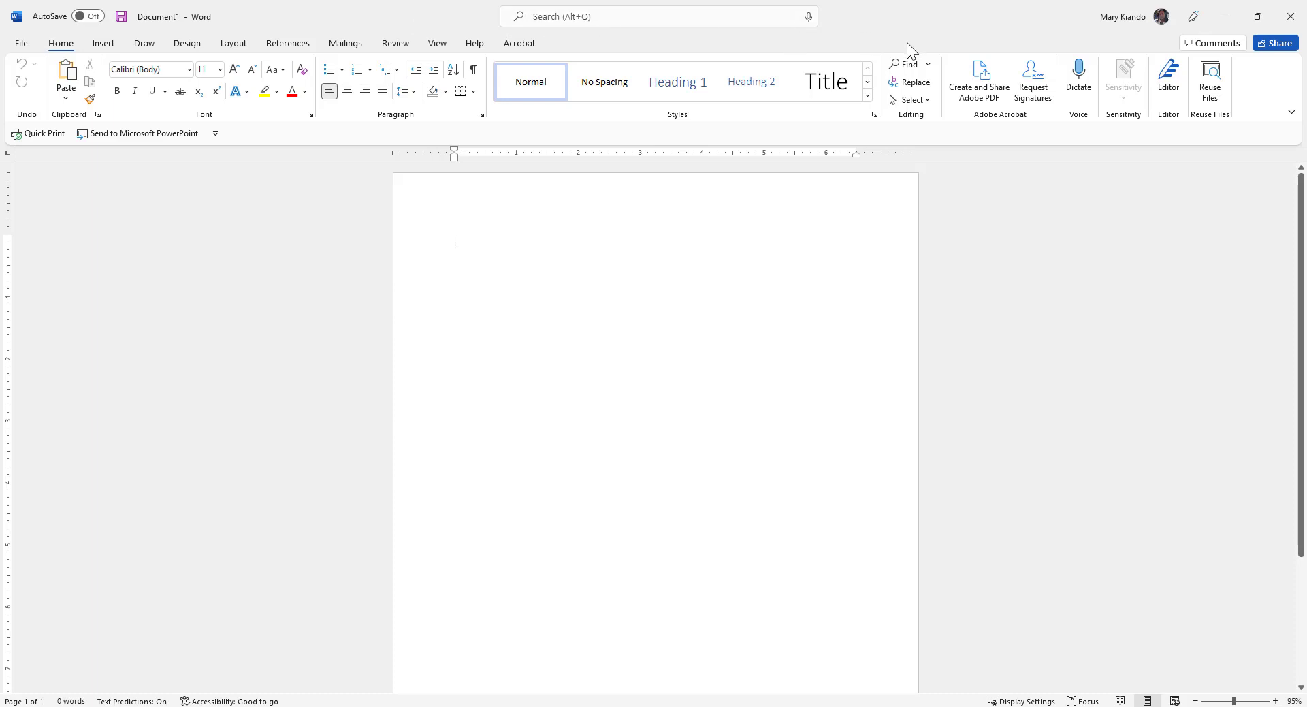
- View the signed-in account's details and sign-out option, closing the account information again
{"action": "left_click", "coordinate": [1128, 20]}
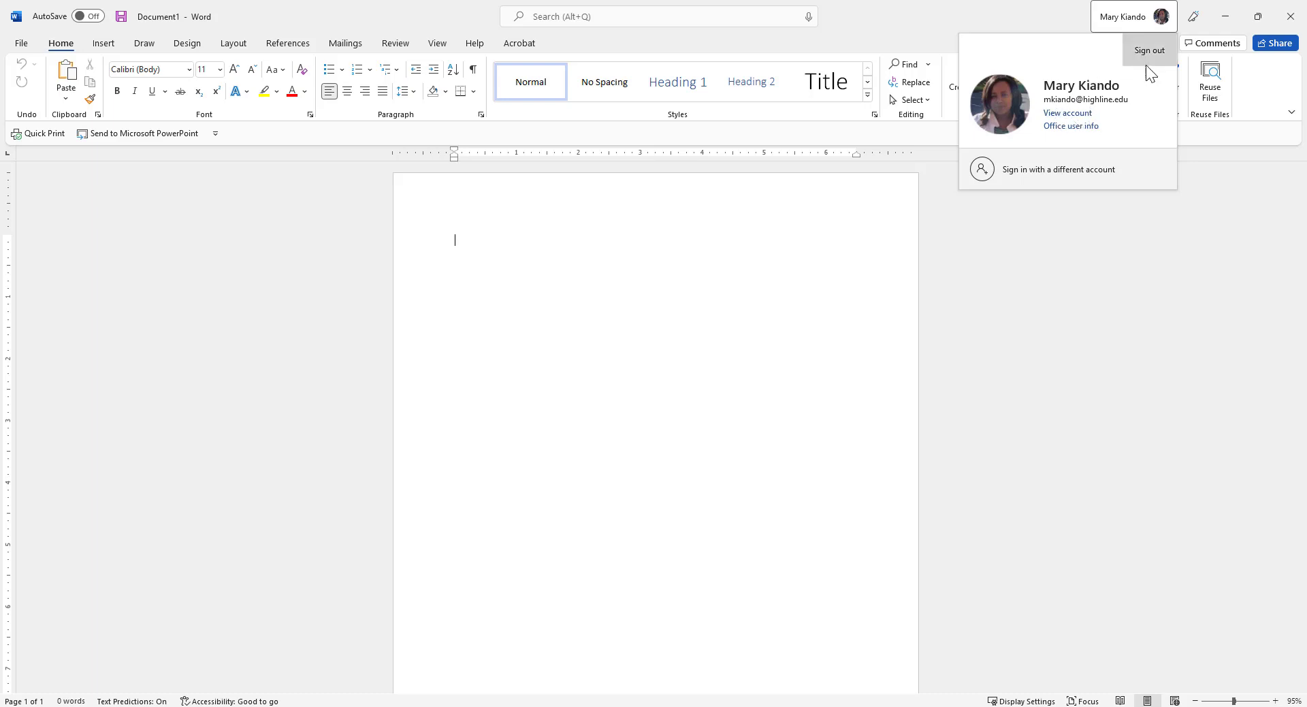
{"action": "left_click", "coordinate": [1219, 52]}
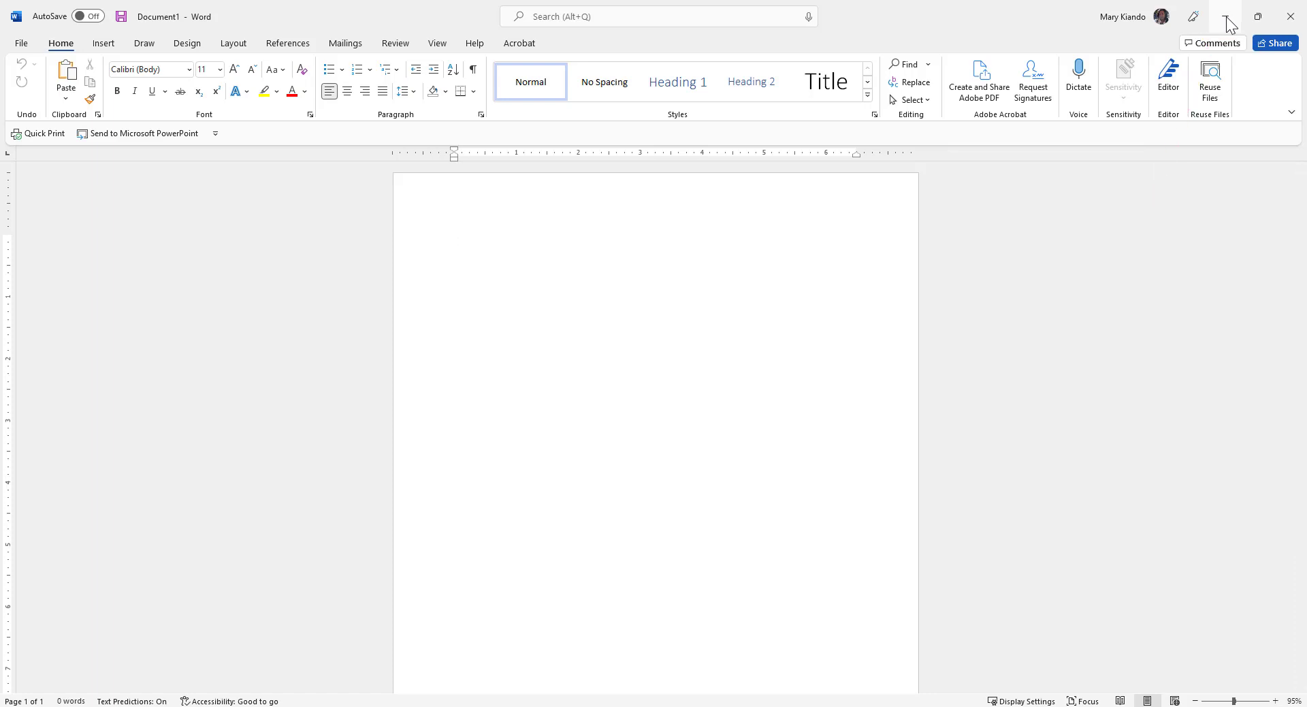
- Minimize and reopen the document window, and switch it between its reduced and maximized sizes
{"action": "left_click", "coordinate": [1226, 17]}
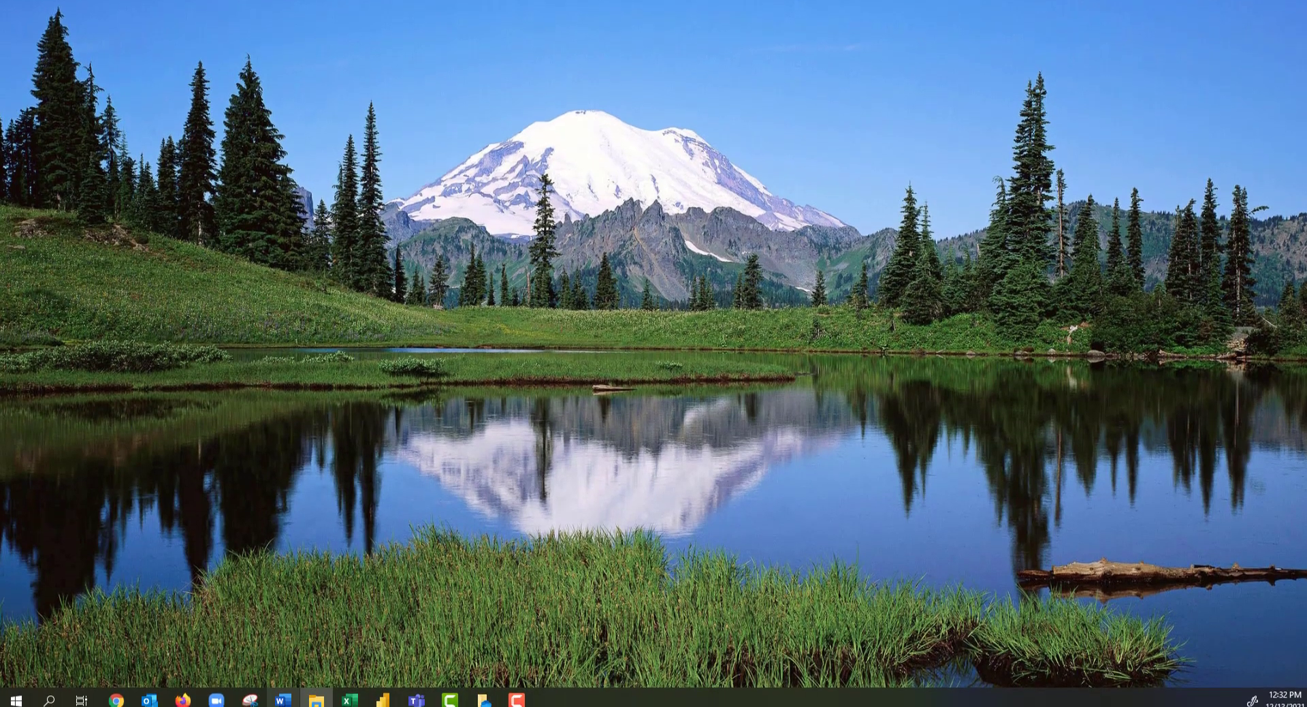
{"action": "mouse_move", "coordinate": [282, 706]}
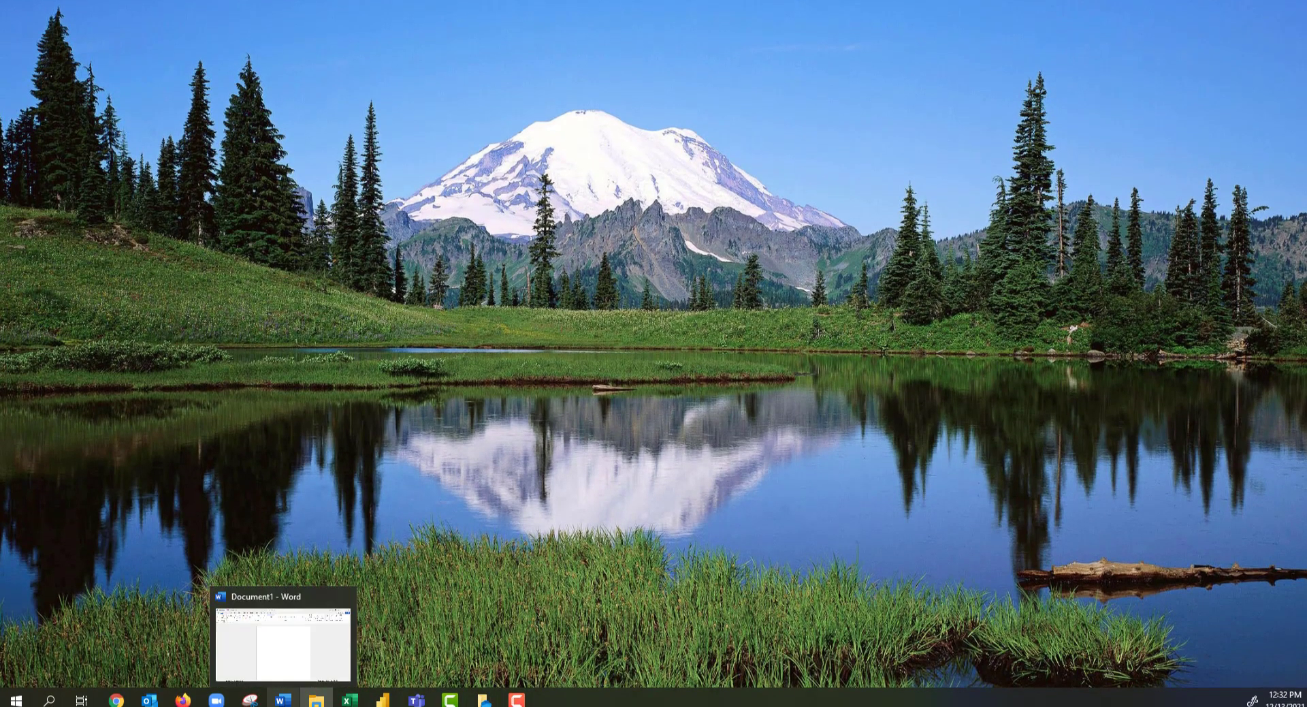
{"action": "left_click", "coordinate": [284, 701]}
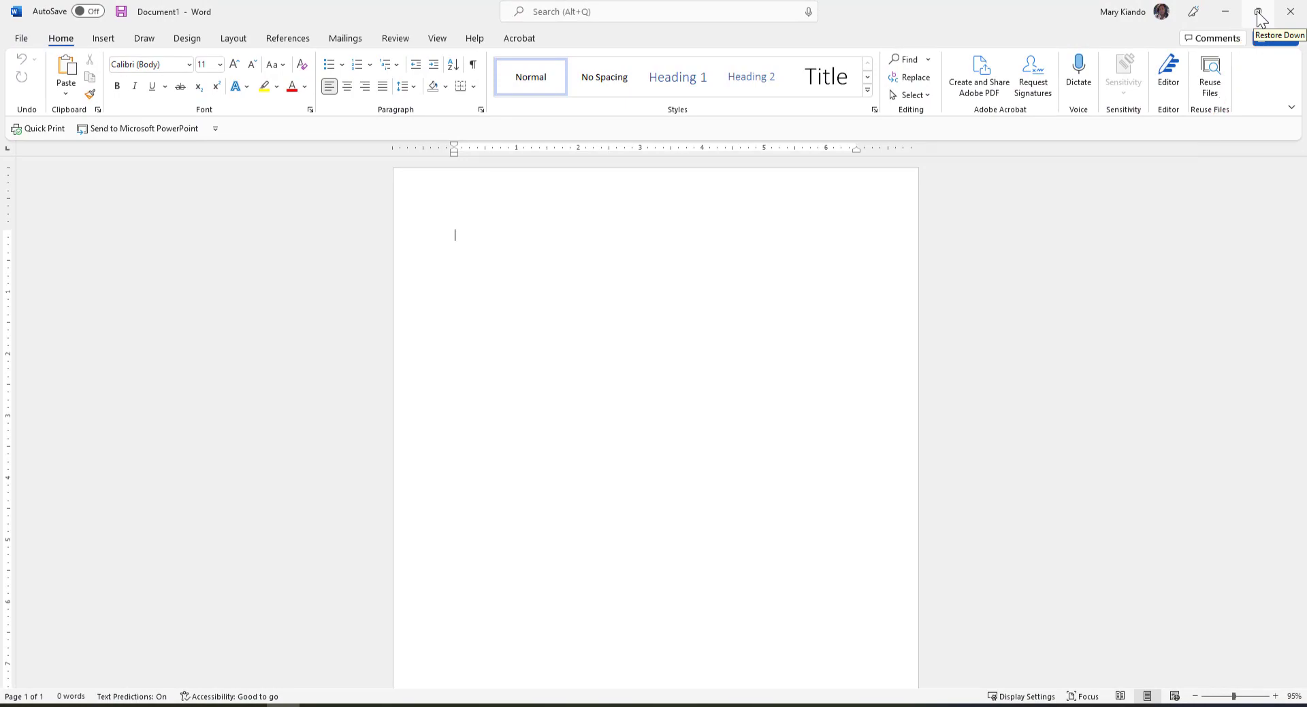
{"action": "left_click", "coordinate": [1258, 12]}
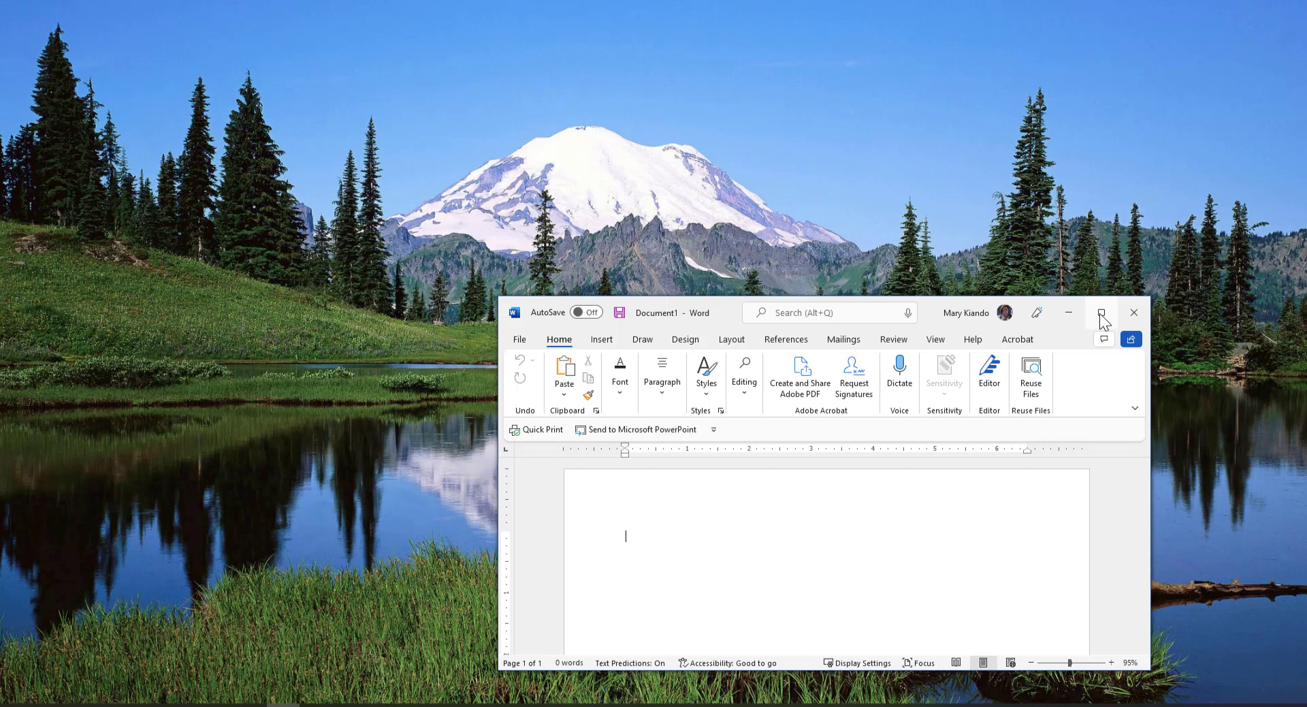
{"action": "key", "text": "super+Up"}
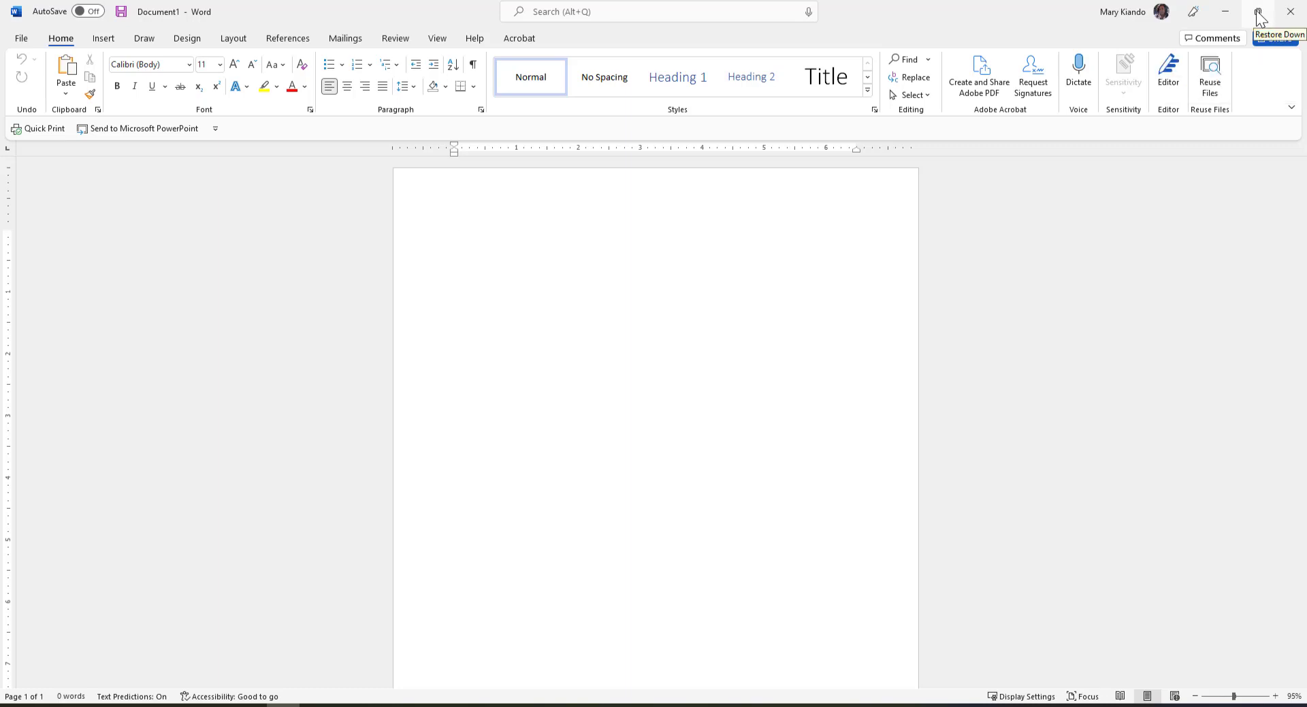
{"action": "key", "text": "super+Down"}
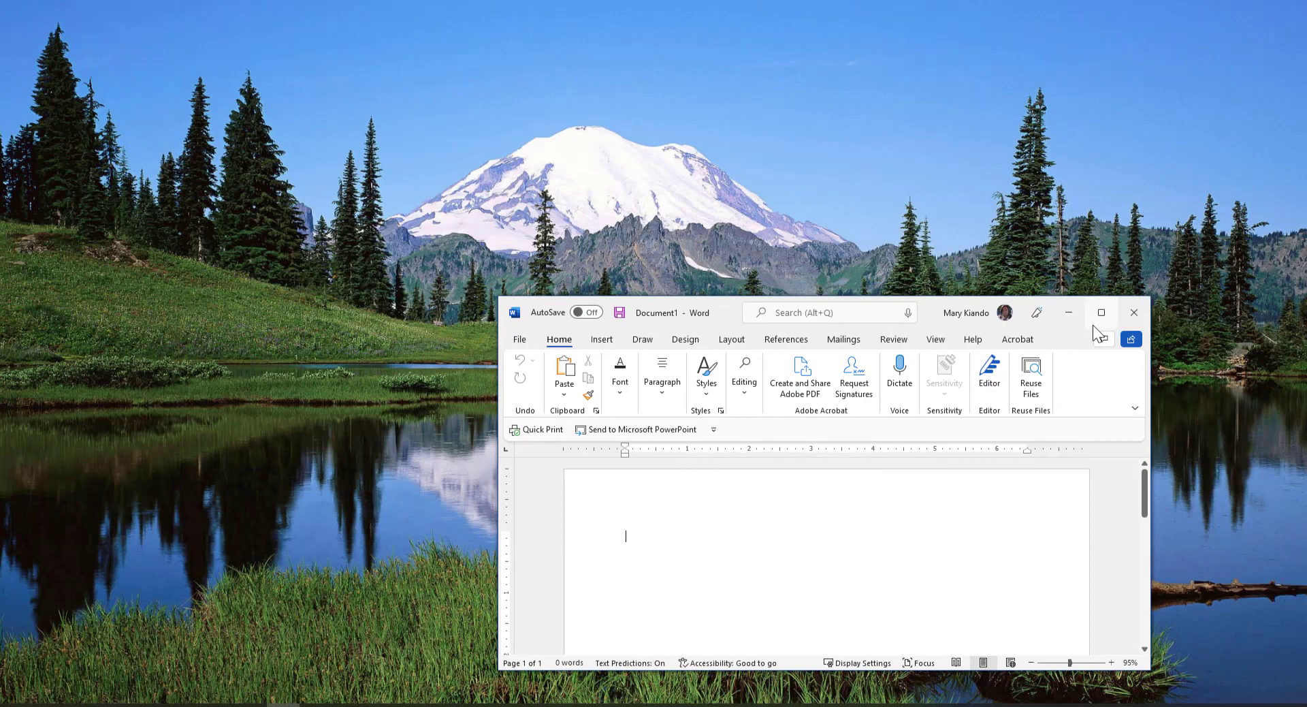
{"action": "key", "text": "super+Up"}
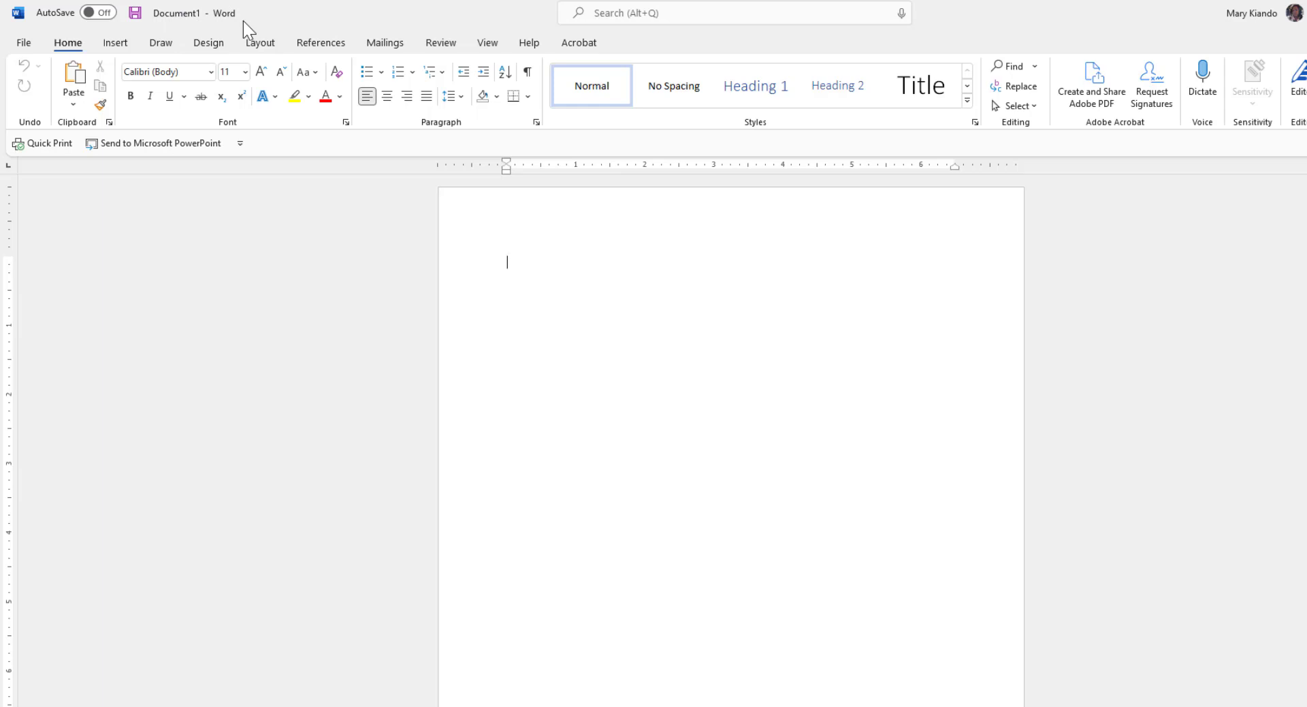
- Open the Save As dialog and expand the owner's personal folder on the D: drive
{"action": "key", "text": "F12"}
{"action": "left_click_drag", "start_coordinate": [164, 183], "coordinate": [163, 206]}
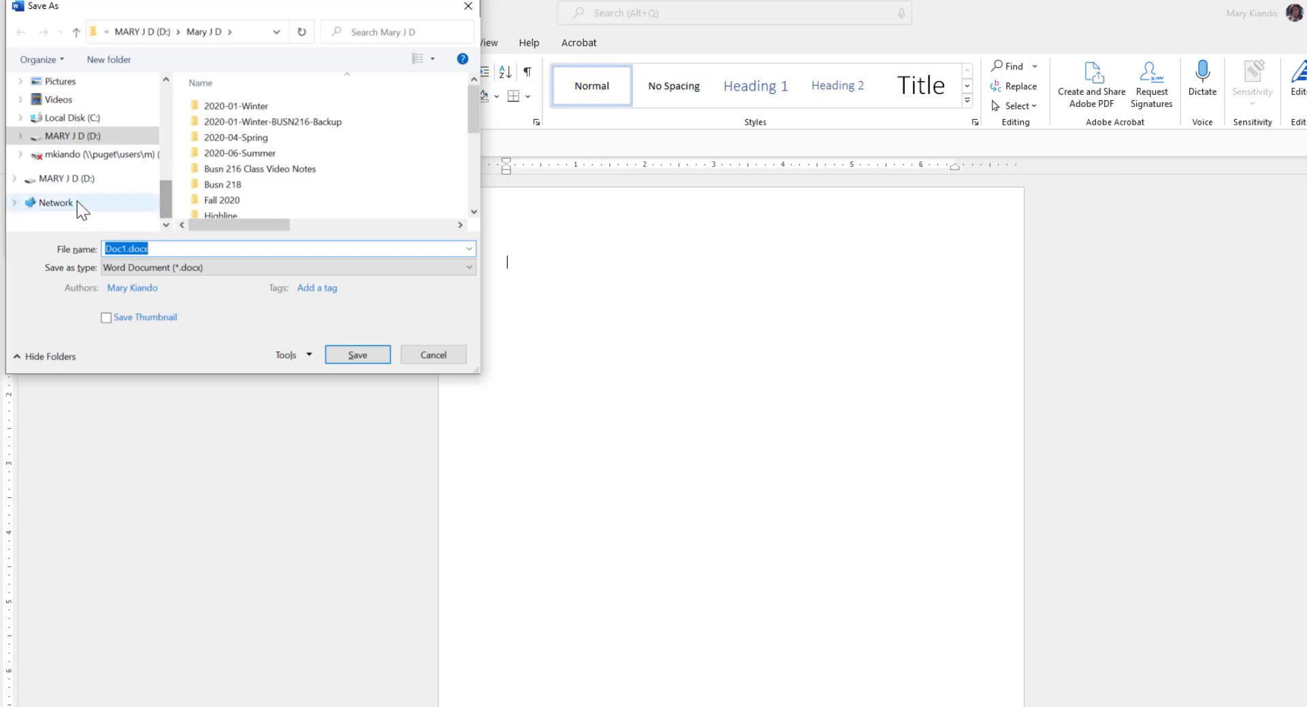
{"action": "left_click", "coordinate": [60, 181]}
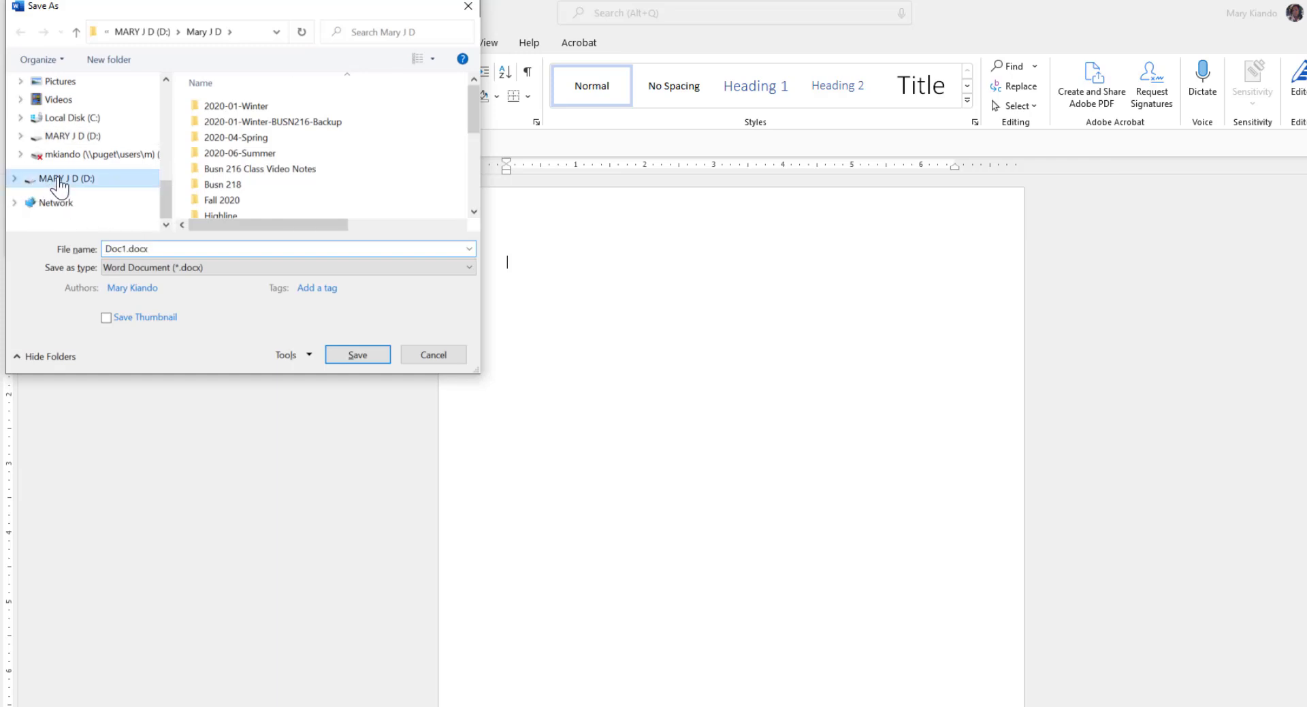
{"action": "left_click", "coordinate": [13, 179]}
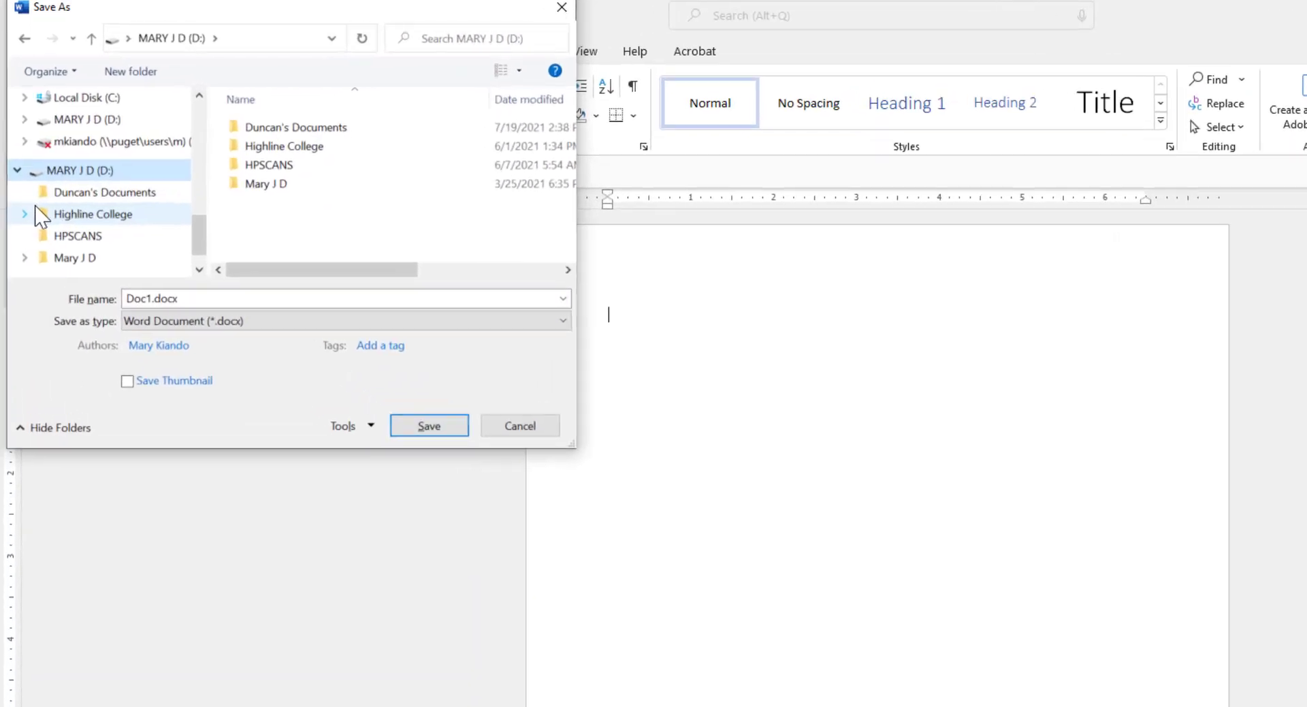
{"action": "scroll", "coordinate": [13, 179], "scroll_direction": "down", "scroll_amount": 1}
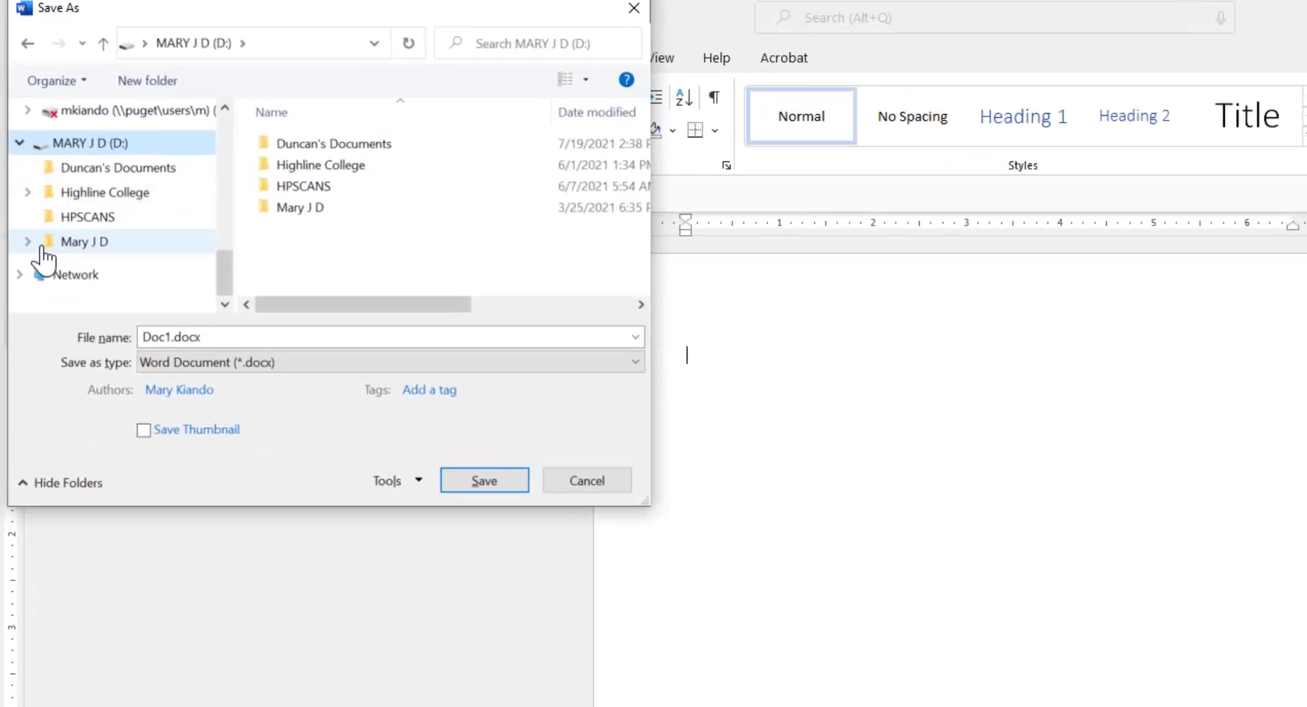
{"action": "left_click", "coordinate": [28, 241]}
{"action": "scroll", "coordinate": [107, 279], "scroll_direction": "down", "scroll_amount": 3}
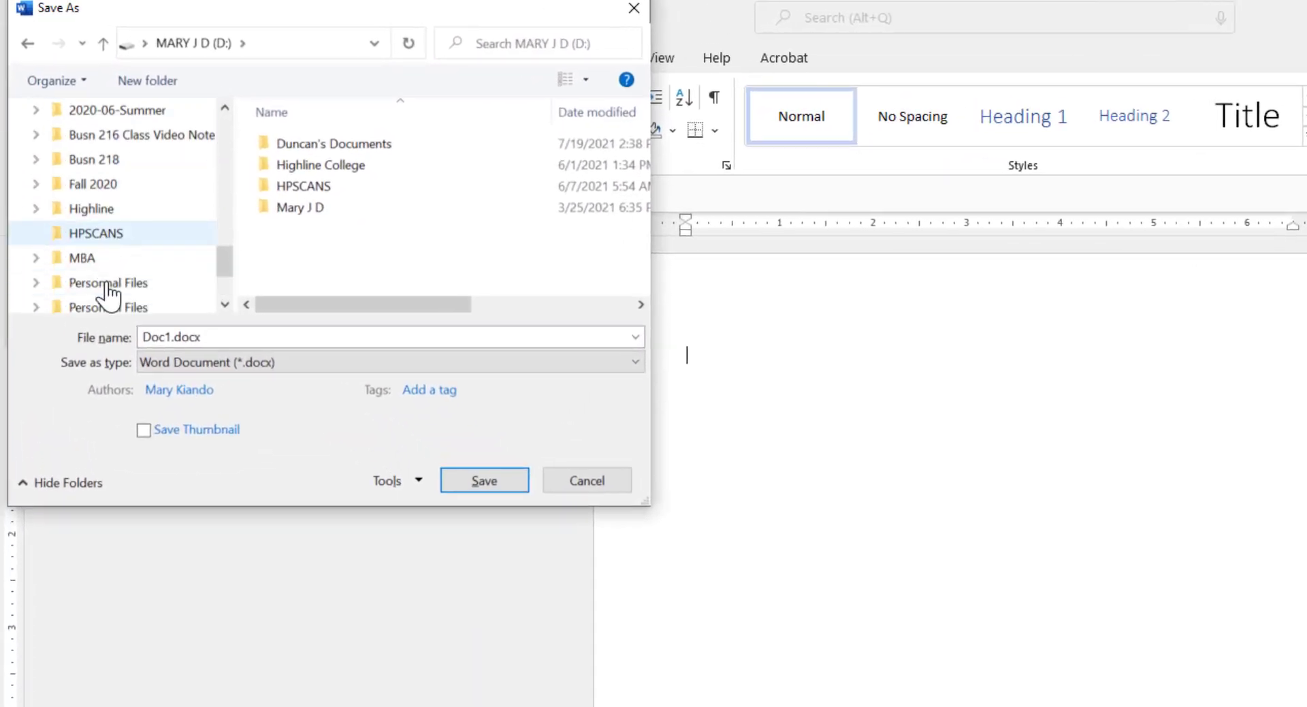
- Choose Highline > 01 Fall 2021 > Busn 216 > 01 Video Files > 02 Word as the save location
{"action": "left_click", "coordinate": [75, 205]}
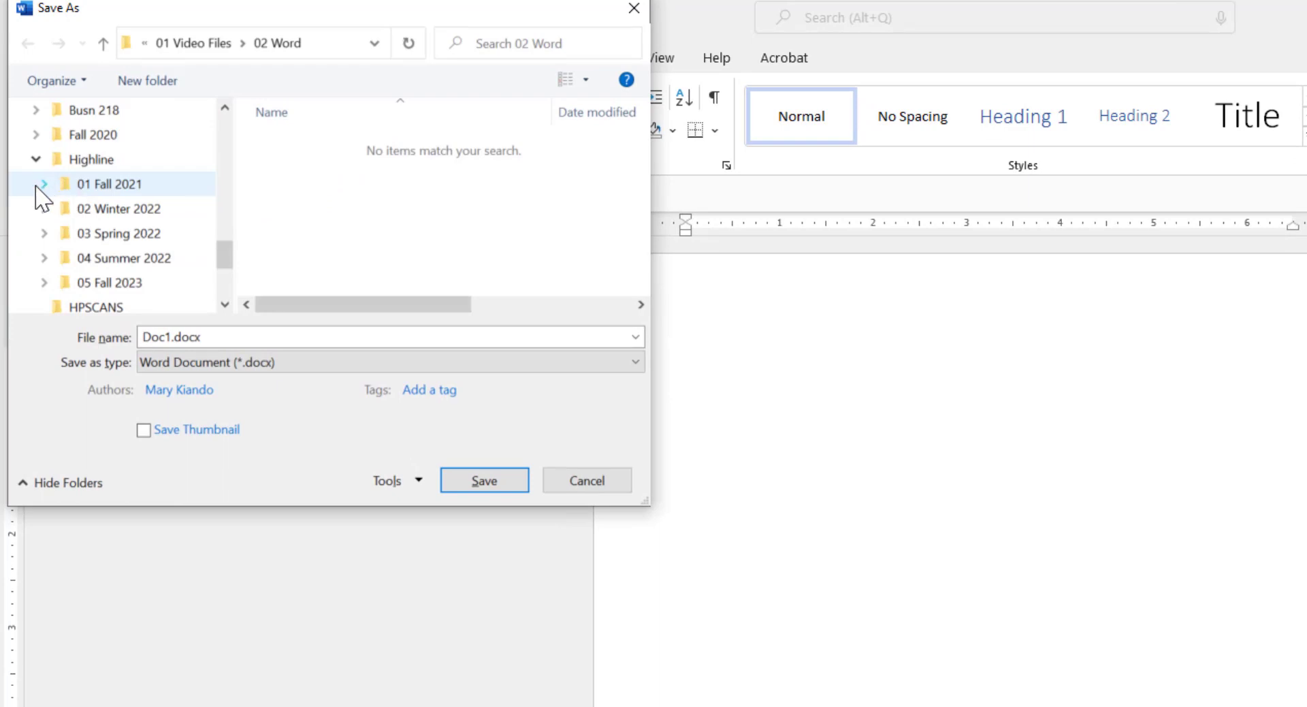
{"action": "left_click", "coordinate": [41, 185]}
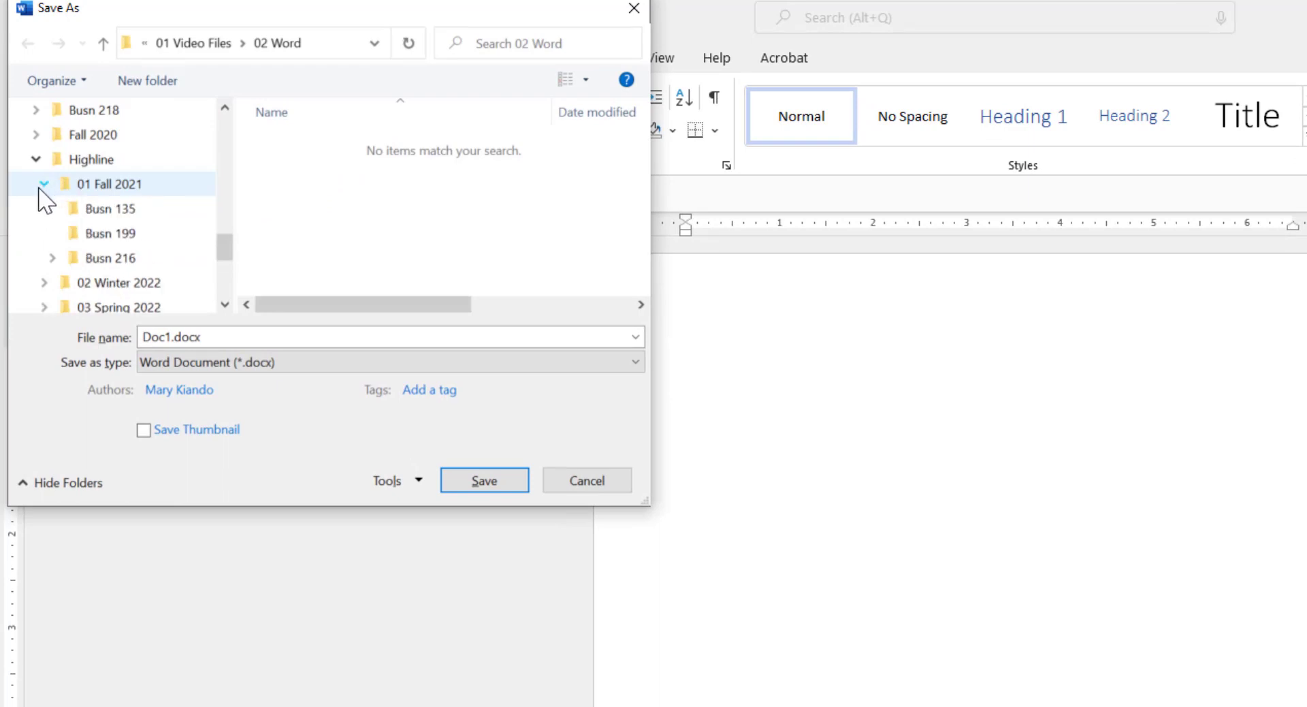
{"action": "left_click", "coordinate": [52, 258]}
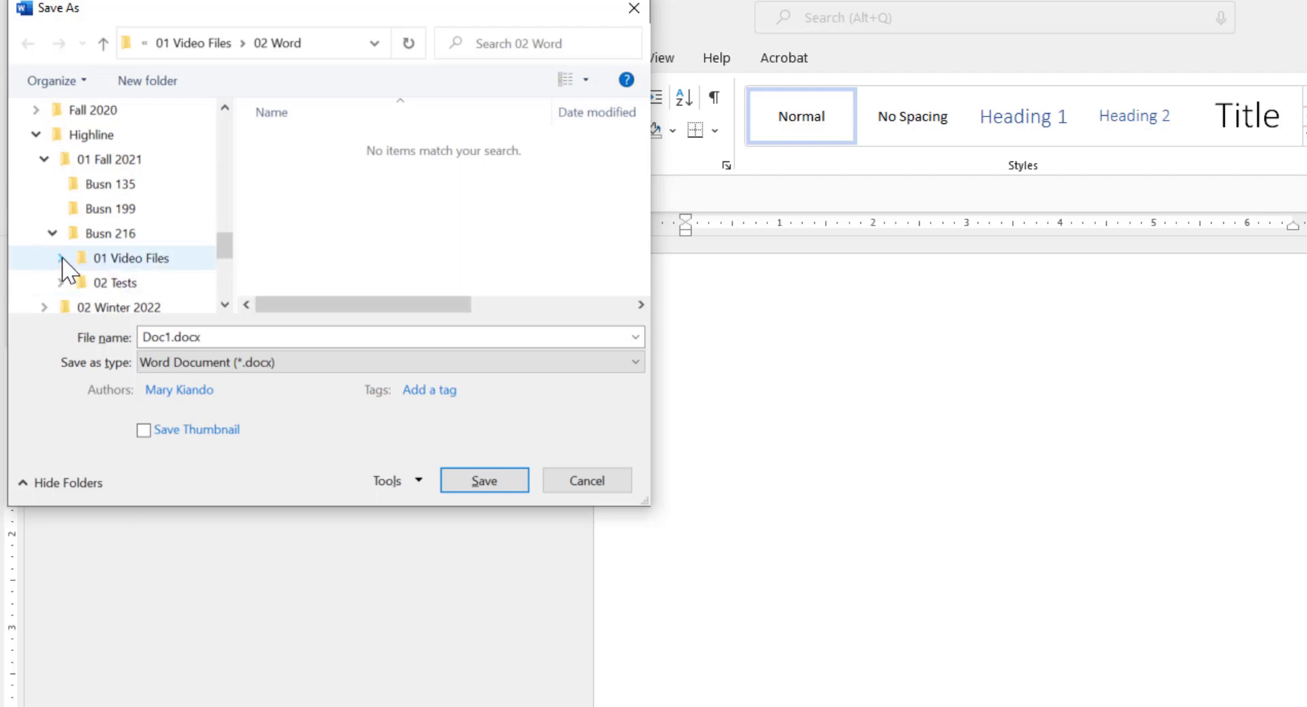
{"action": "left_click", "coordinate": [62, 258]}
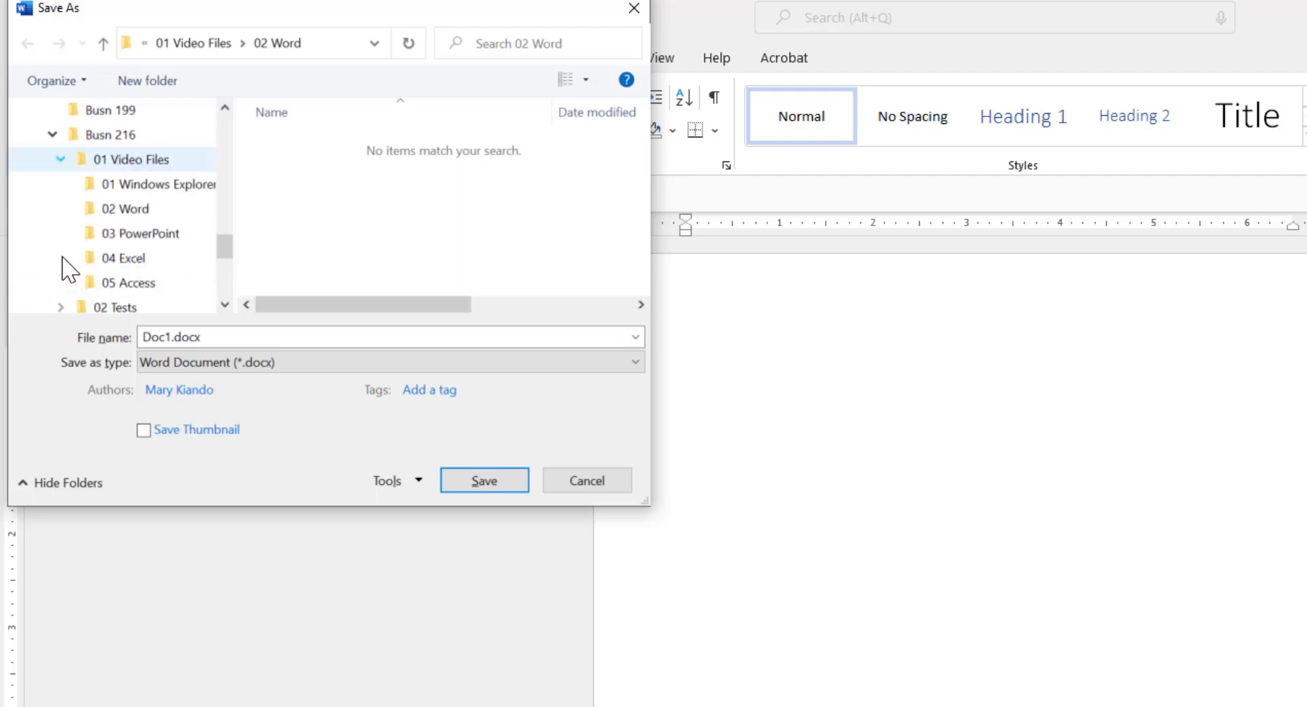
{"action": "left_click", "coordinate": [128, 211]}
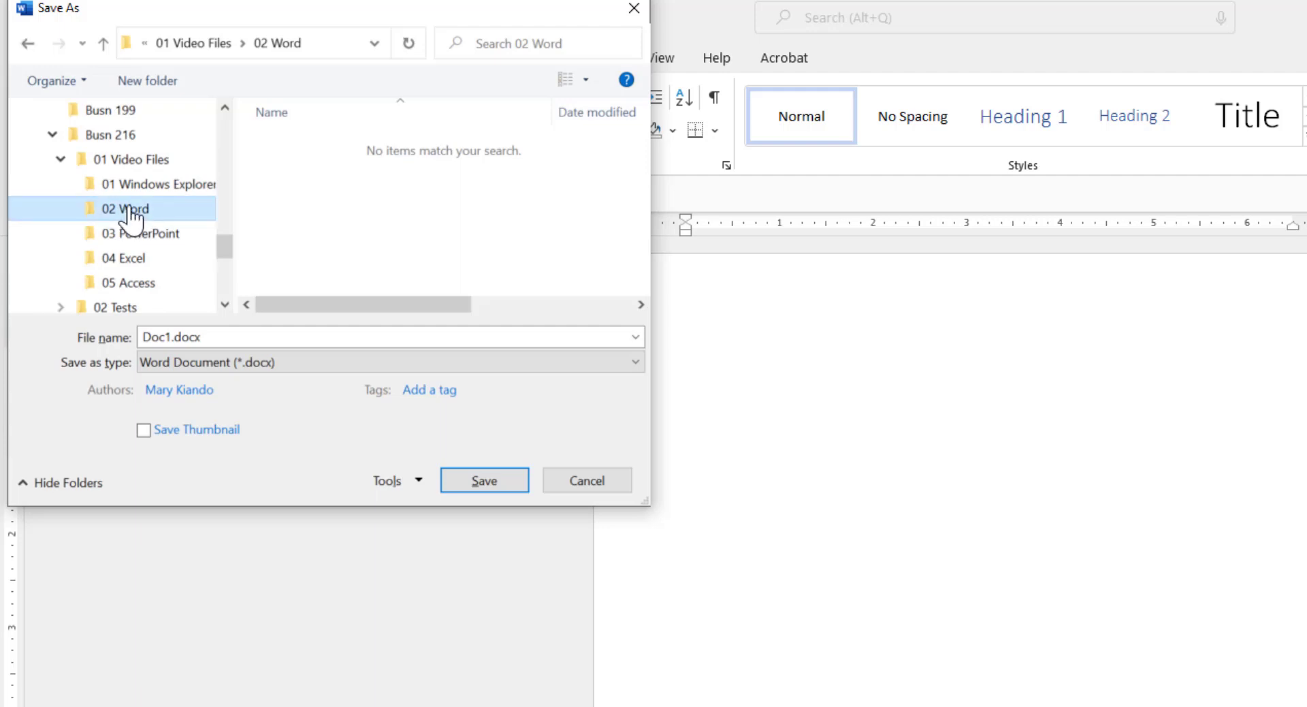
- Name the file Introduction to Word and save it as a Word Document (*.docx)
{"action": "left_click", "coordinate": [243, 336]}
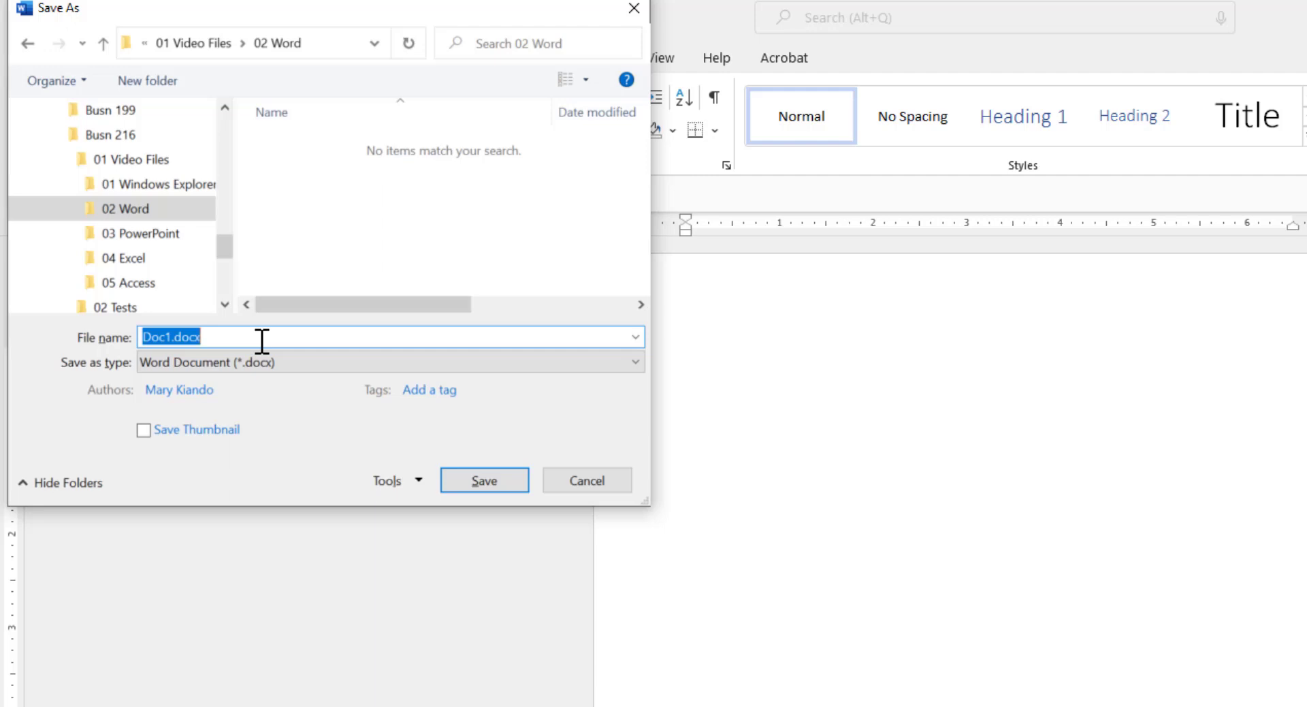
{"action": "type", "text": "Intor"}
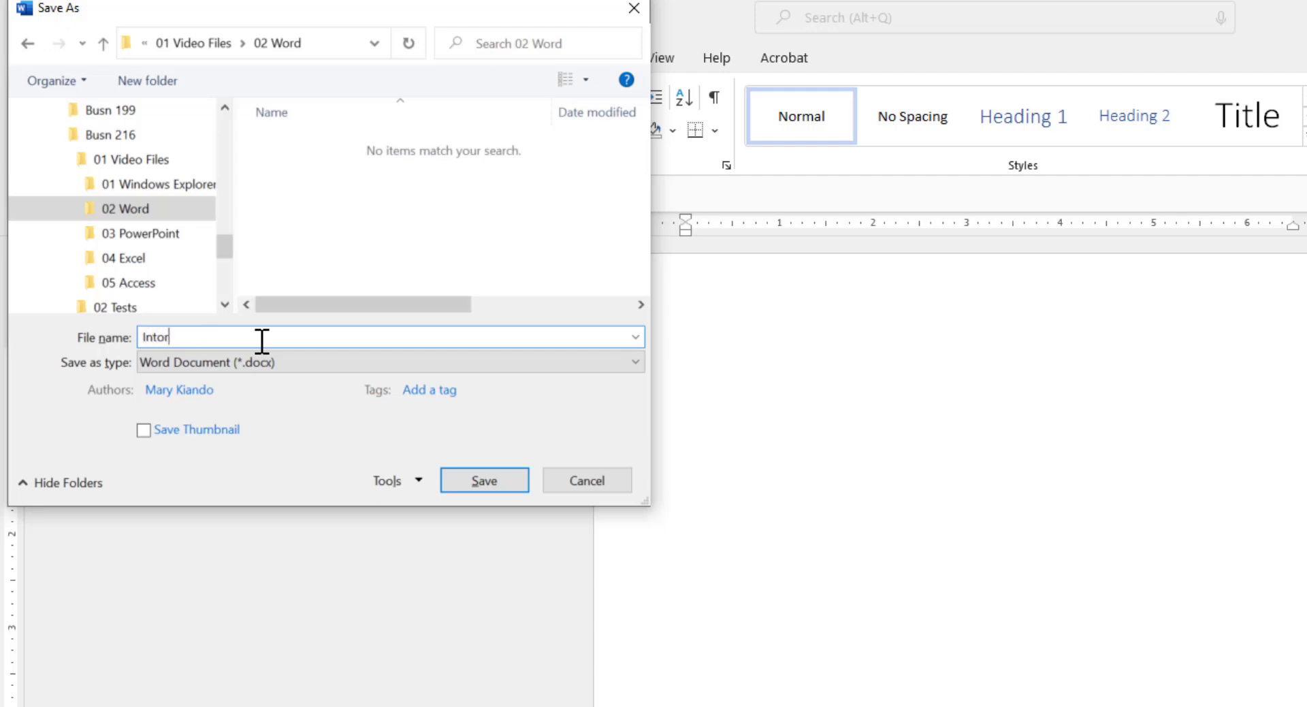
{"action": "key", "text": "BackSpace"}
{"action": "key", "text": "BackSpace"}
{"action": "type", "text": "roduction to Word"}
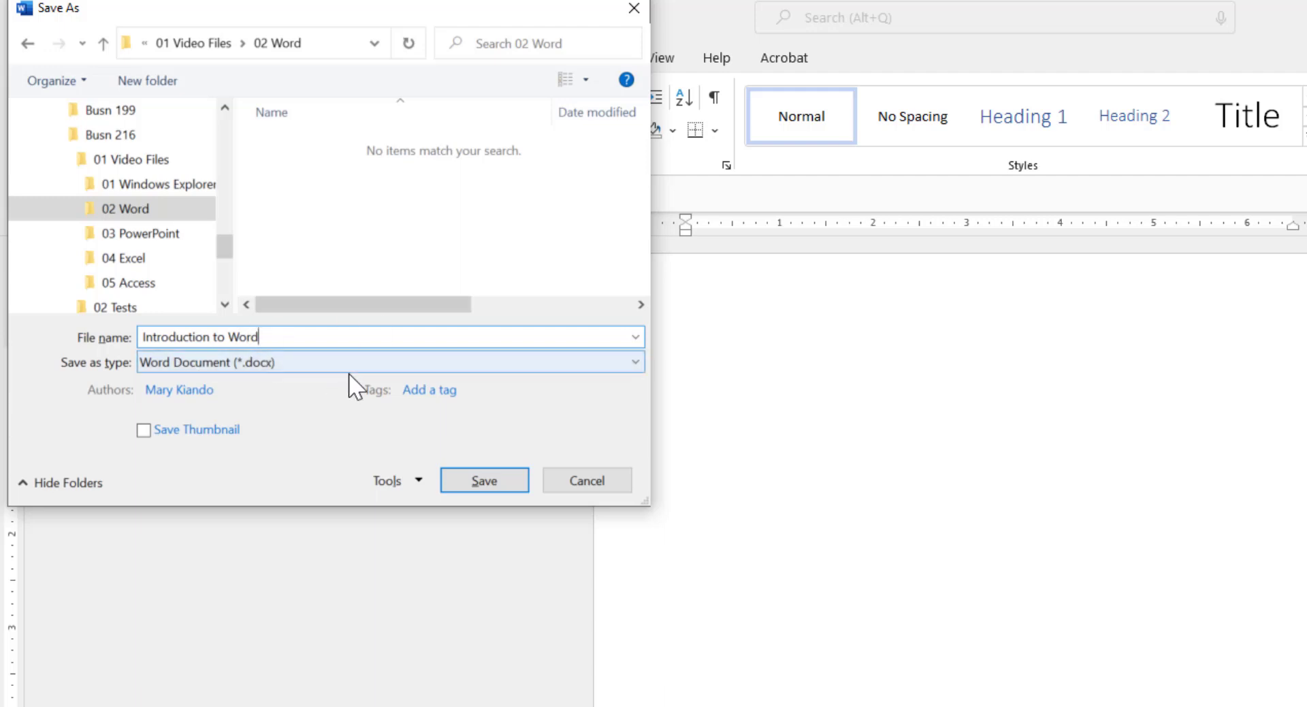
{"action": "left_click", "coordinate": [481, 480]}
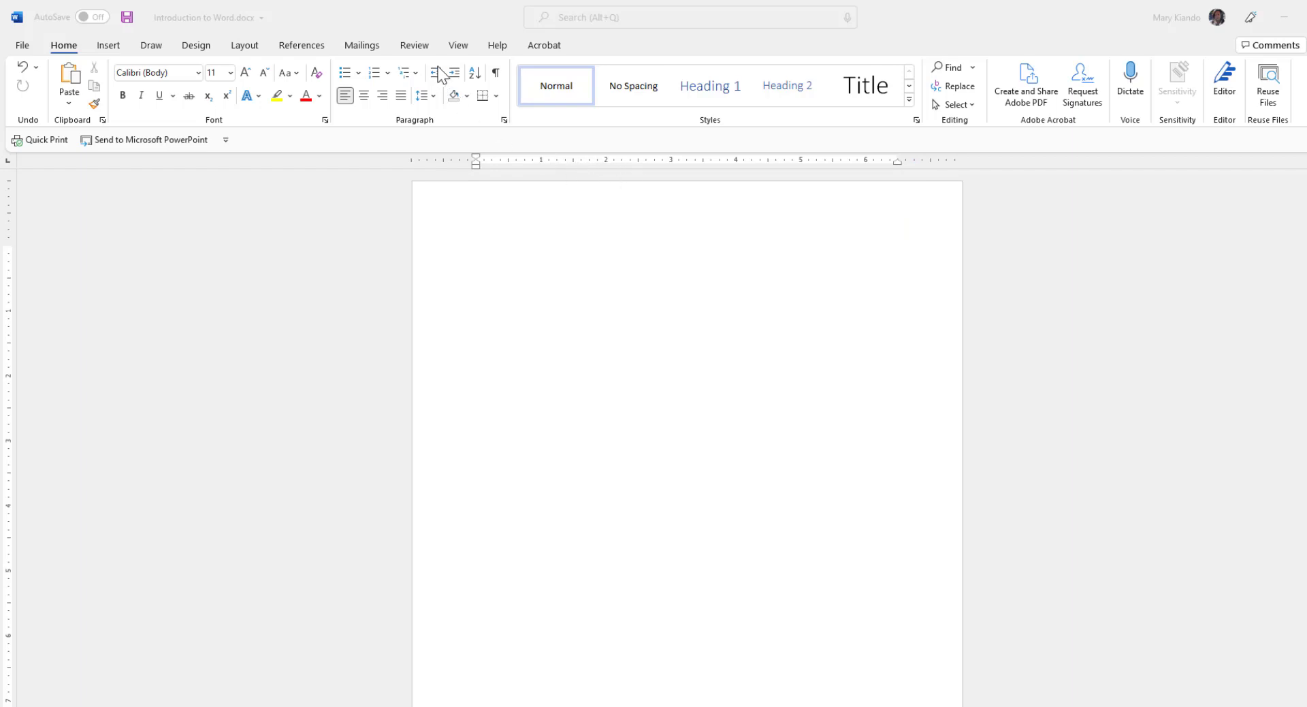
- Hide the document's rulers and show them again
{"action": "left_click", "coordinate": [460, 54]}
{"action": "left_click", "coordinate": [458, 46]}
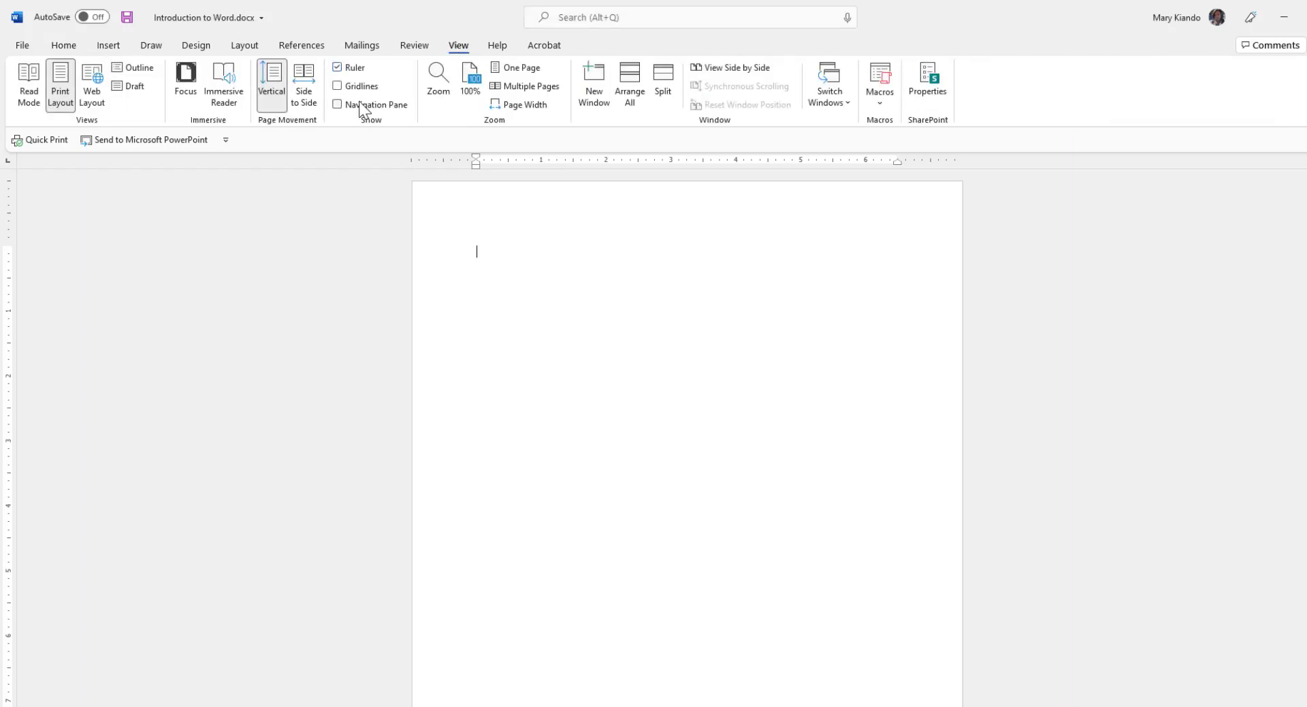
{"action": "left_click", "coordinate": [337, 66]}
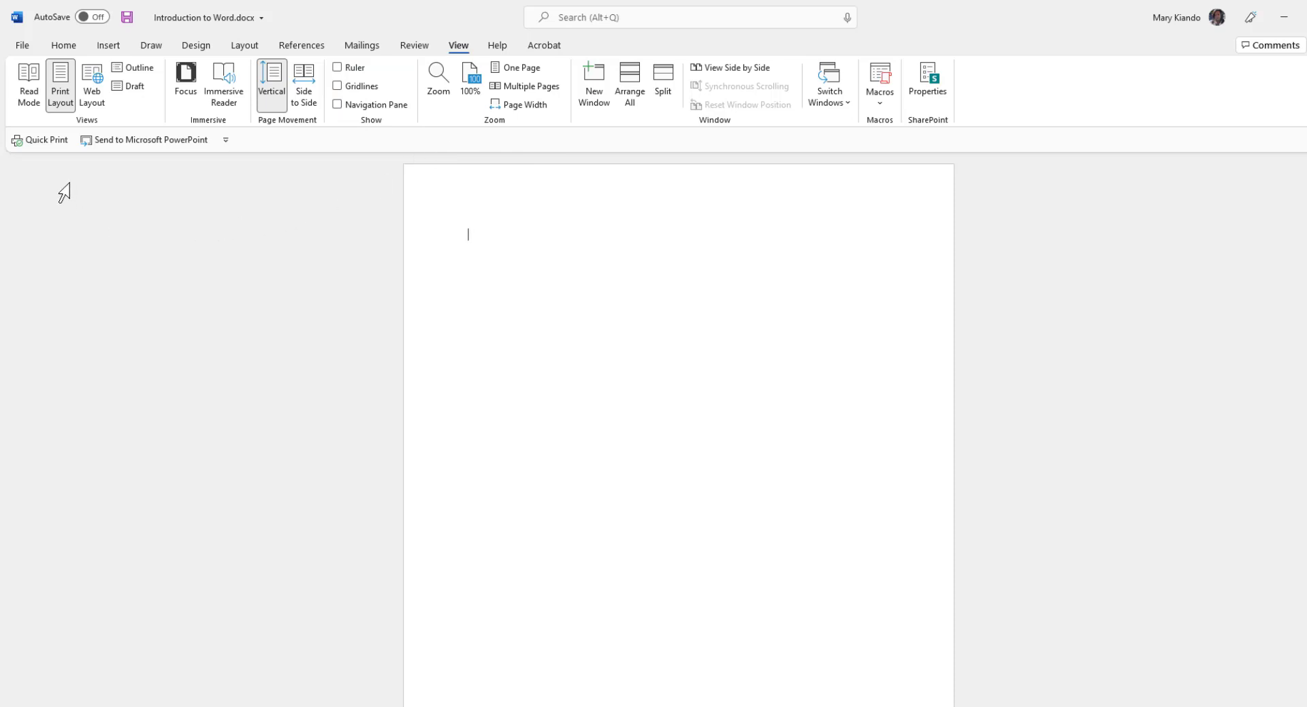
{"action": "left_click", "coordinate": [338, 67]}
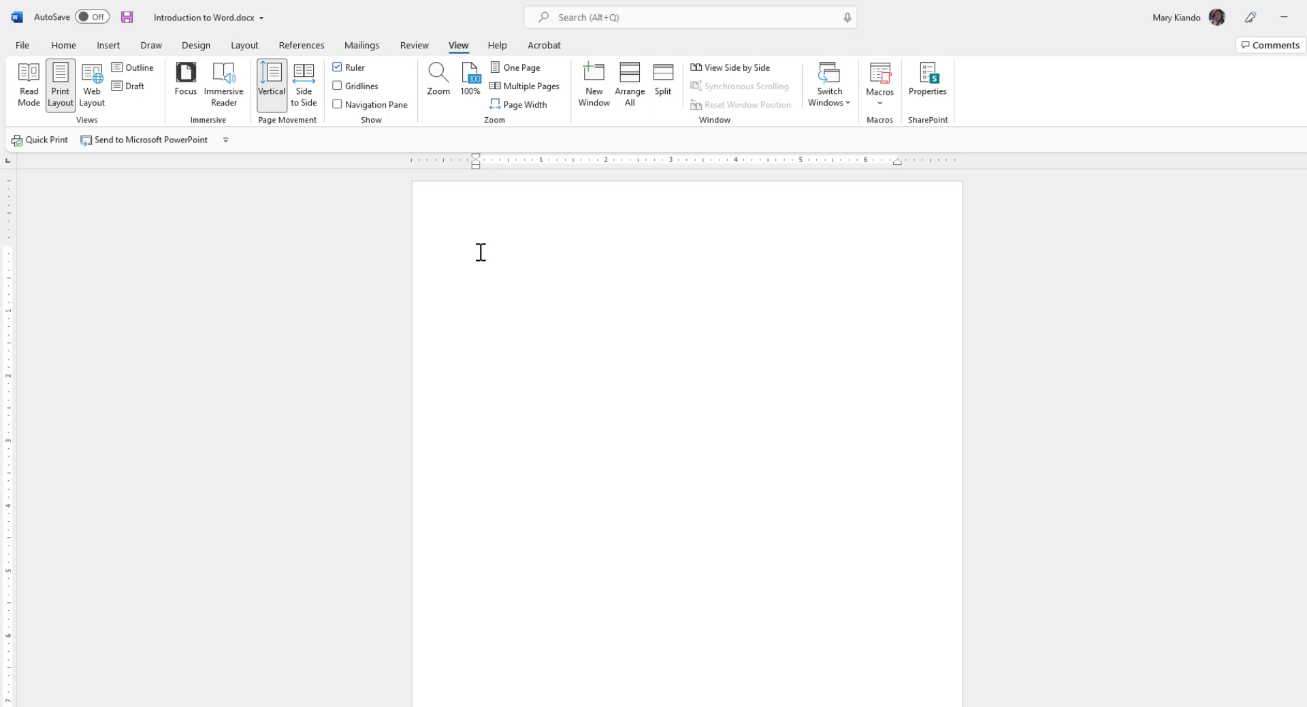
- Generate sample paragraphs in the document with =rand() and show the formatting marks
{"action": "type", "text": "=rand()"}
{"action": "key", "text": "Return"}
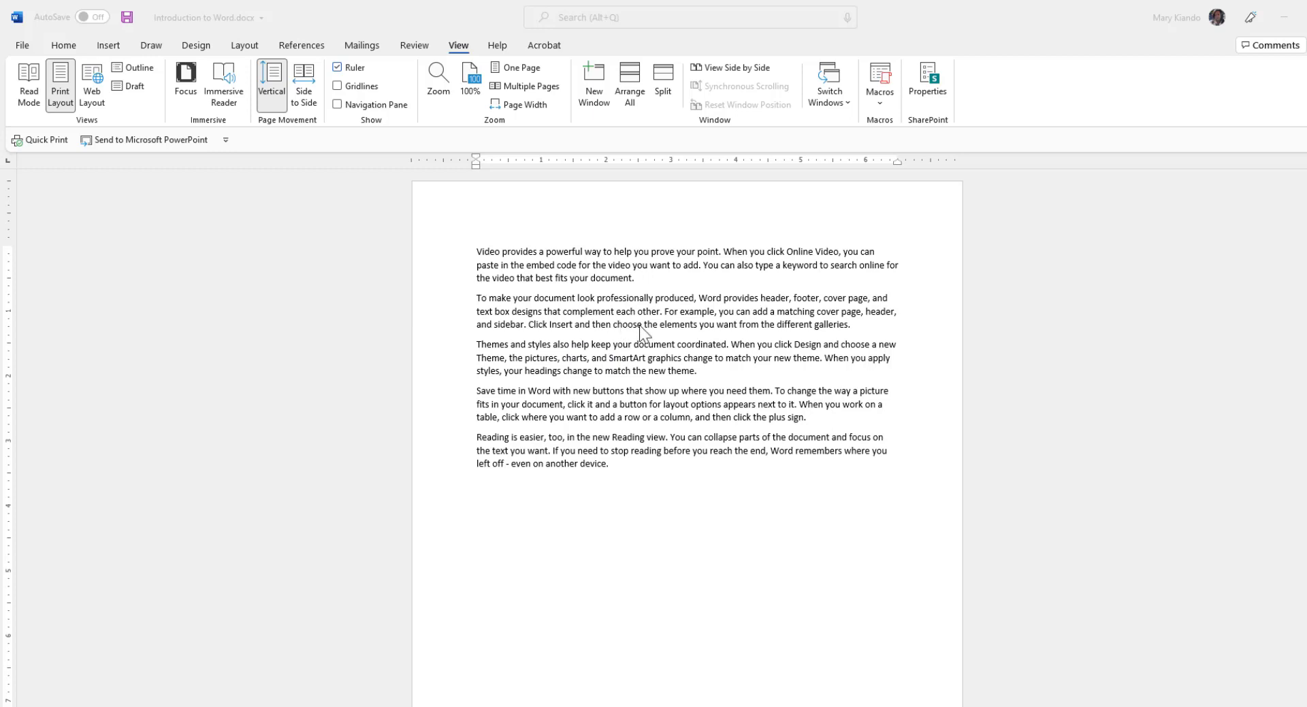
{"action": "left_click", "coordinate": [62, 46]}
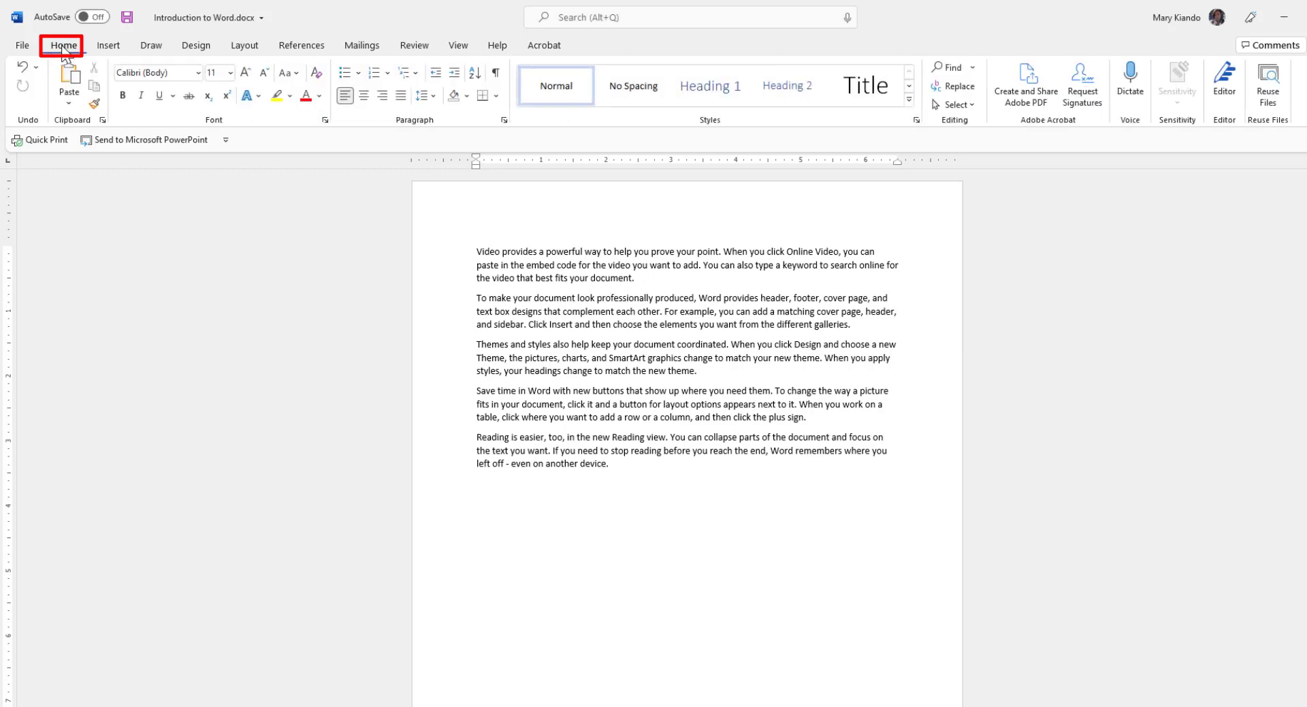
{"action": "left_click", "coordinate": [495, 74]}
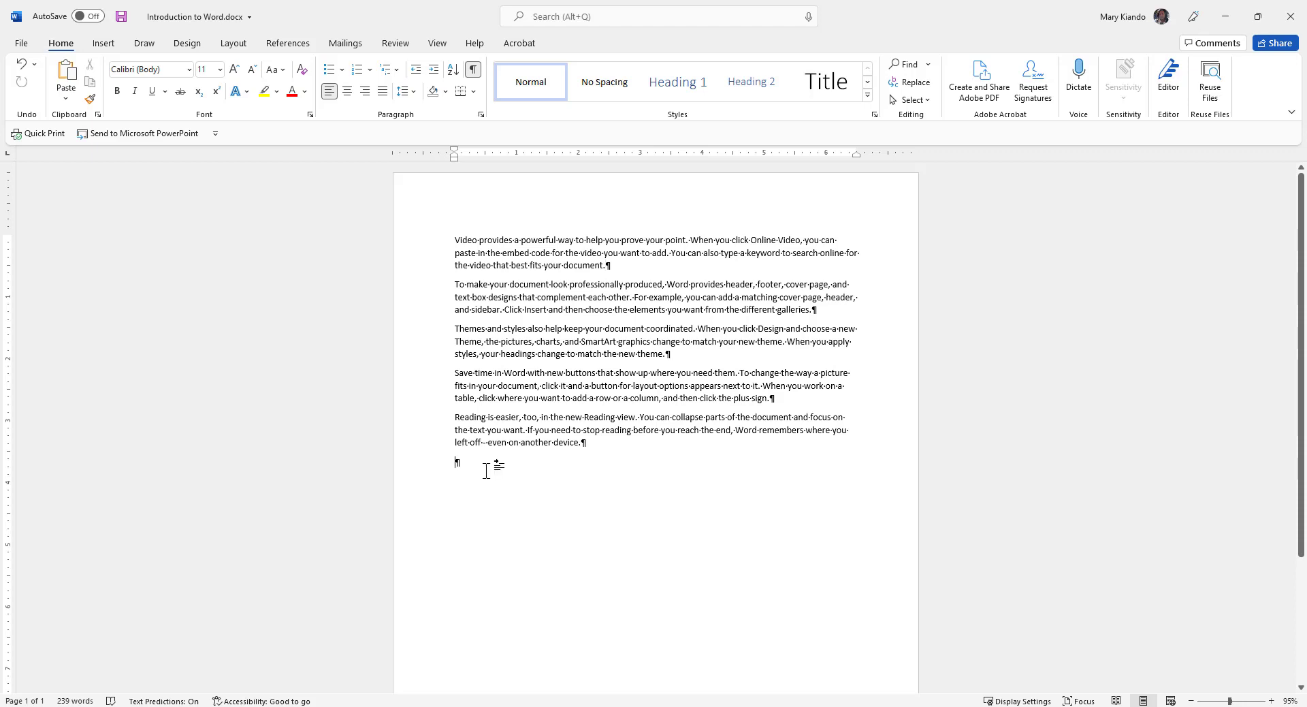
- Add empty paragraphs below the sample text until the cursor reaches the second page
{"action": "key", "text": "Return"}
{"action": "key", "text": "Return"}
{"action": "key", "text": "Return"}
{"action": "key", "text": "Return"}
{"action": "key", "text": "Return"}
{"action": "key", "text": "Return"}
{"action": "key", "text": "Return"}
{"action": "key", "text": "Return"}
{"action": "key", "text": "Return"}
{"action": "key", "text": "Return"}
{"action": "key", "text": "Return"}
{"action": "key", "text": "Return"}
{"action": "key", "text": "Return"}
{"action": "key", "text": "Return"}
{"action": "key", "text": "Return"}
{"action": "key", "text": "Return"}
{"action": "key", "text": "Return"}
{"action": "key", "text": "Return"}
{"action": "key", "text": "Return"}
{"action": "key", "text": "Return"}
{"action": "key", "text": "Return"}
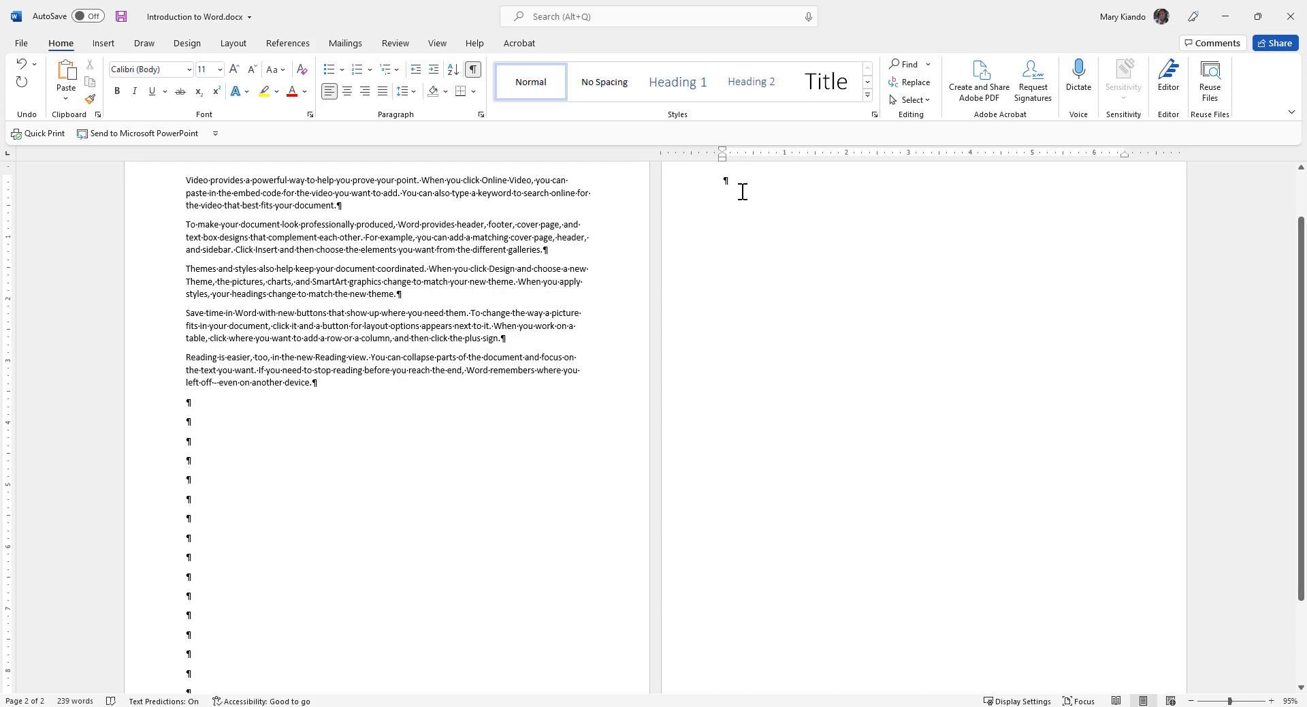
- Insert a page break at the start of the second page and place the cursor at its marker
{"action": "left_click", "coordinate": [106, 47]}
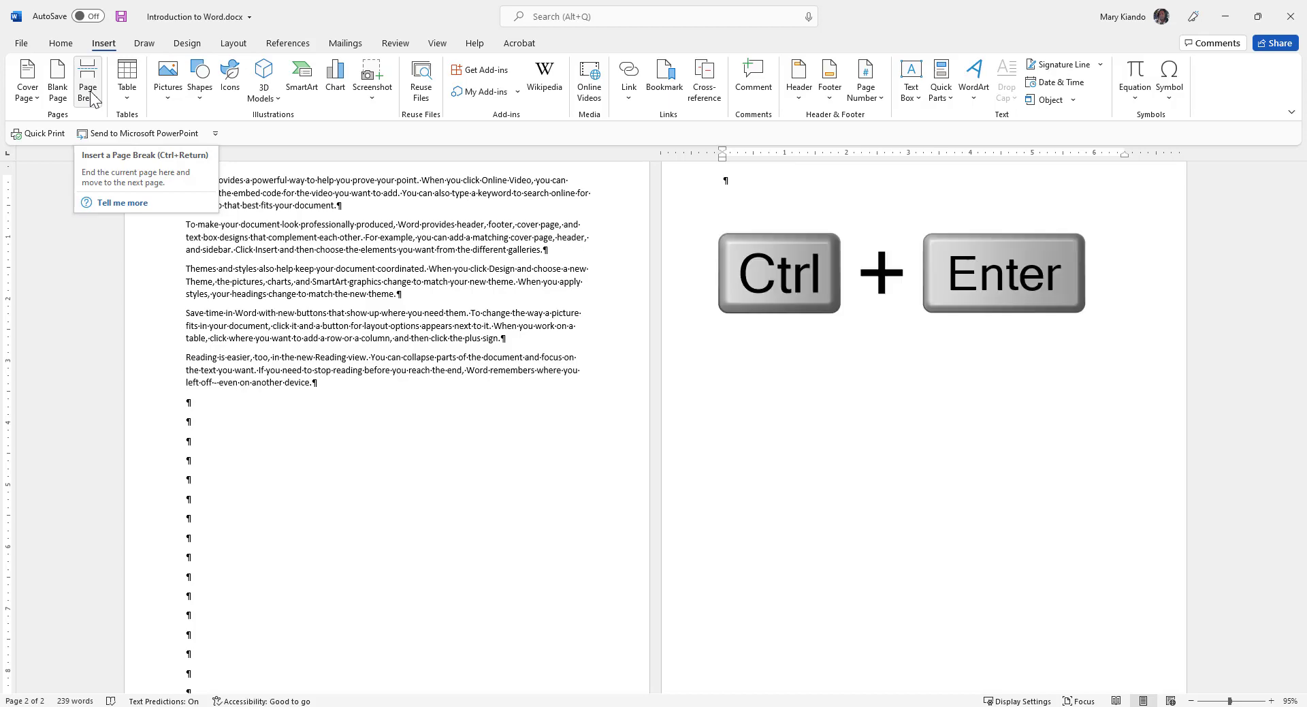
{"action": "key", "text": "ctrl+Return"}
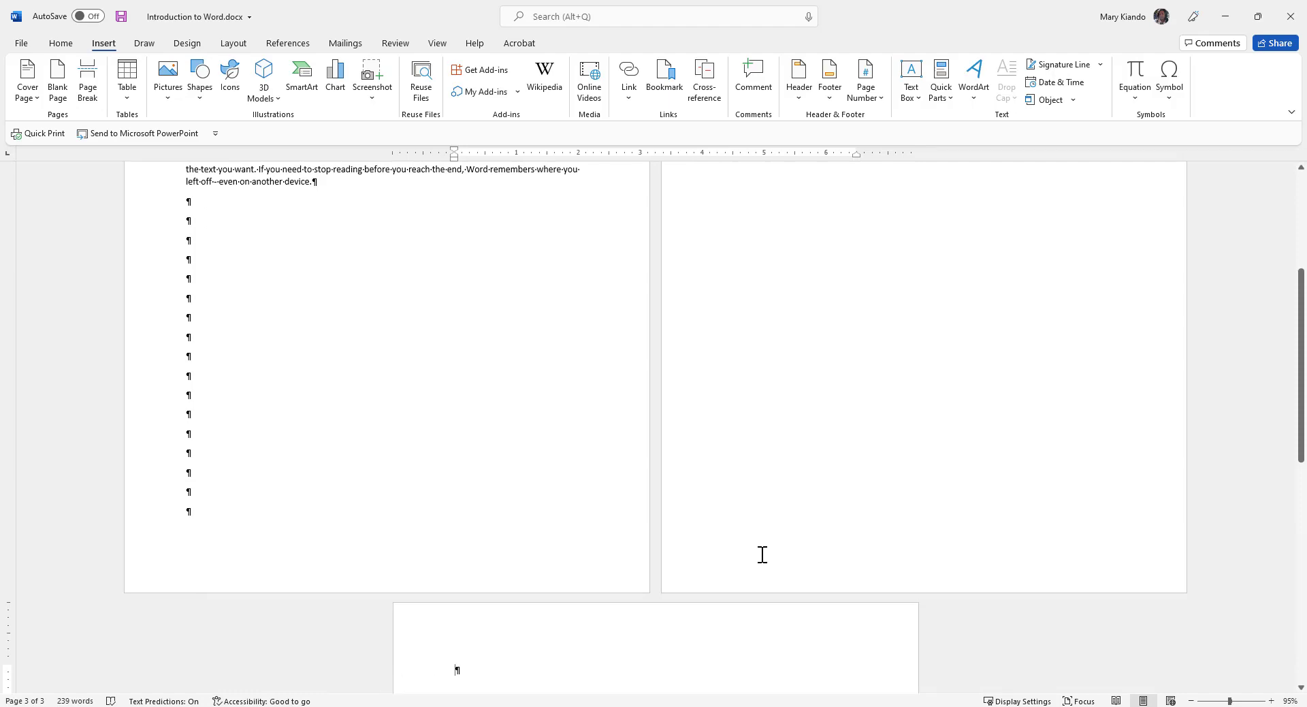
{"action": "scroll", "coordinate": [759, 548], "scroll_direction": "up", "scroll_amount": 5}
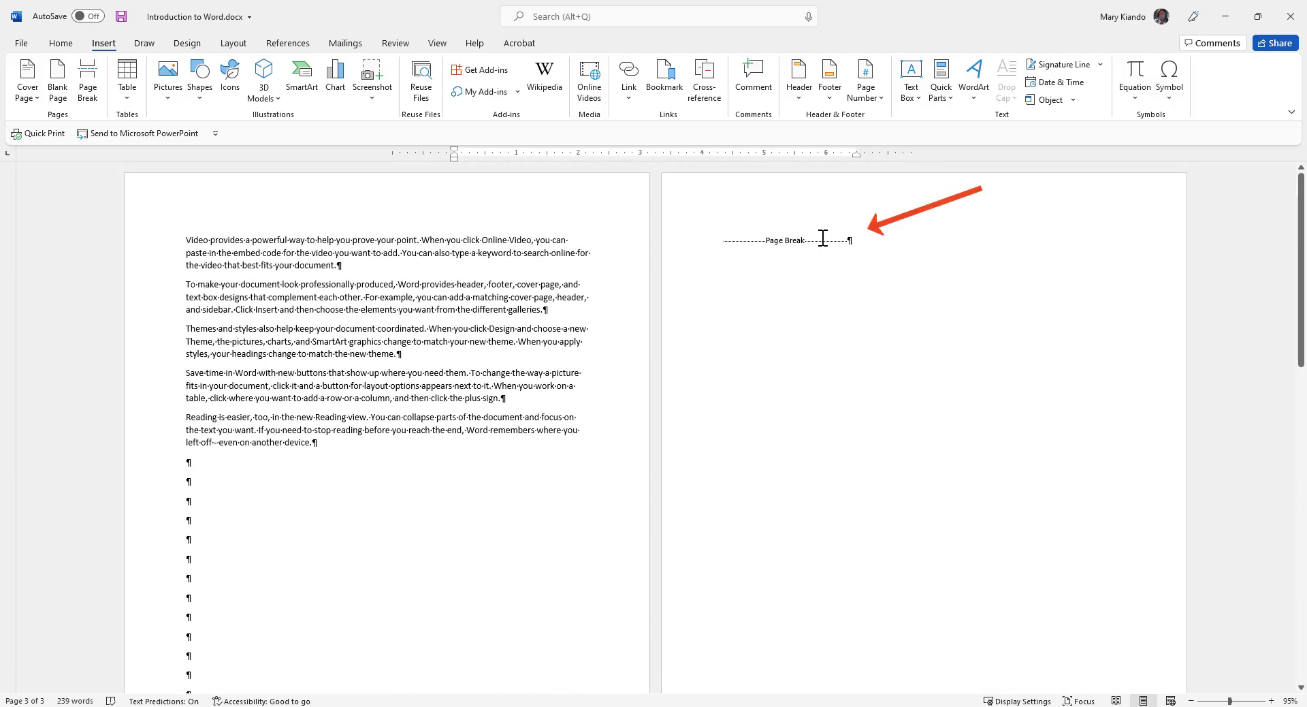
{"action": "left_click", "coordinate": [789, 245]}
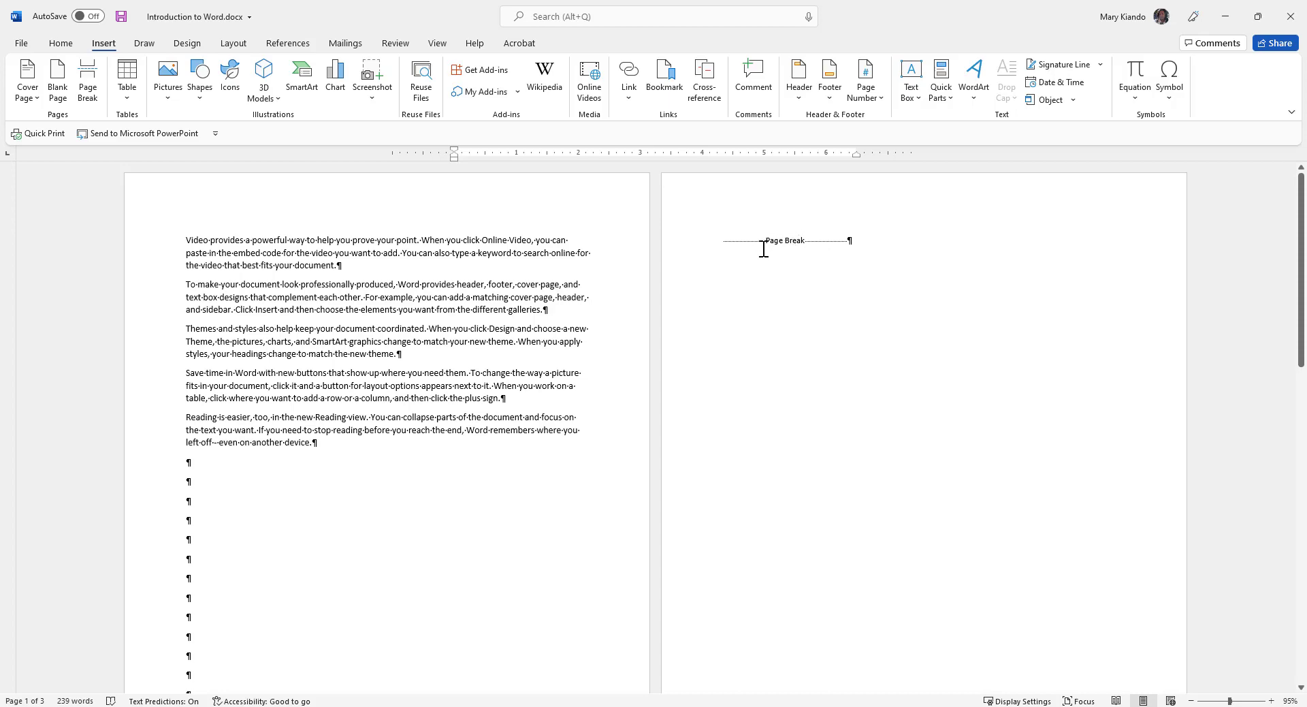
- Hide the formatting marks, inspect the pages, place the cursor at the start of the third page, and show the marks again
{"action": "key", "text": "ctrl+shift+8"}
{"action": "scroll", "coordinate": [262, 484], "scroll_direction": "down", "scroll_amount": 3}
{"action": "scroll", "coordinate": [262, 483], "scroll_direction": "down", "scroll_amount": 3}
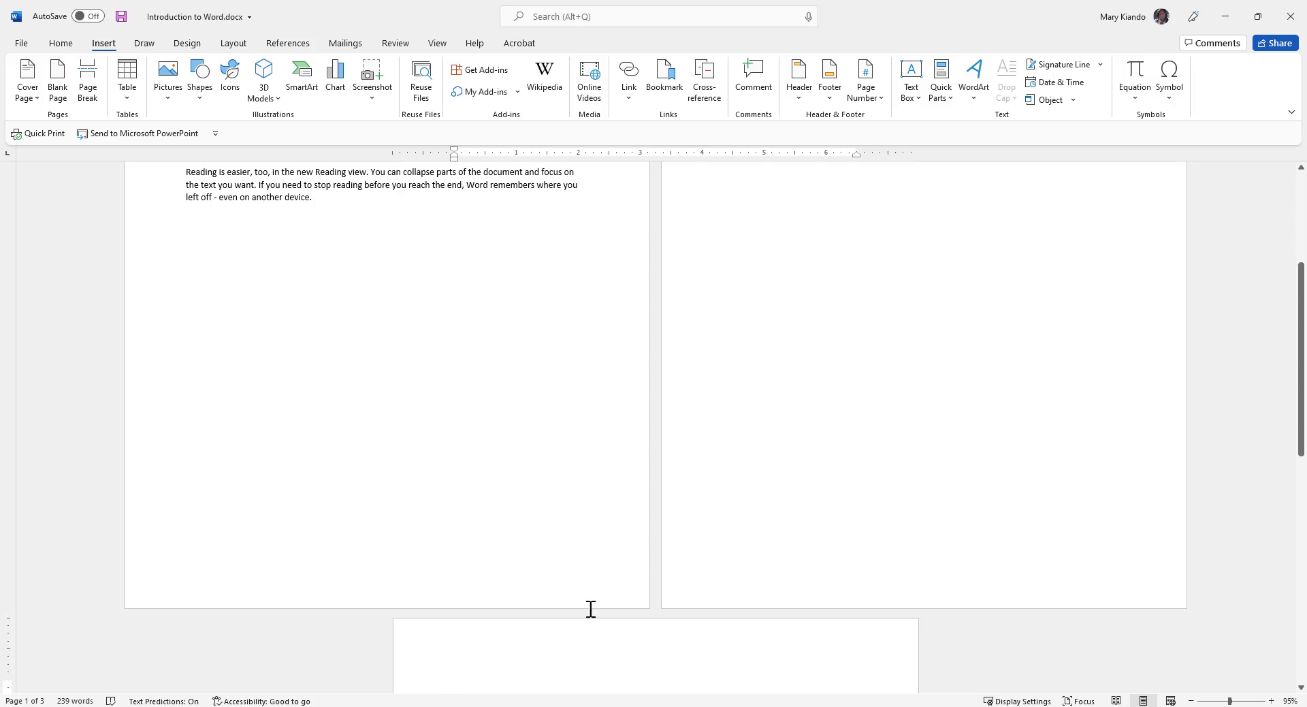
{"action": "scroll", "coordinate": [490, 641], "scroll_direction": "down", "scroll_amount": 1}
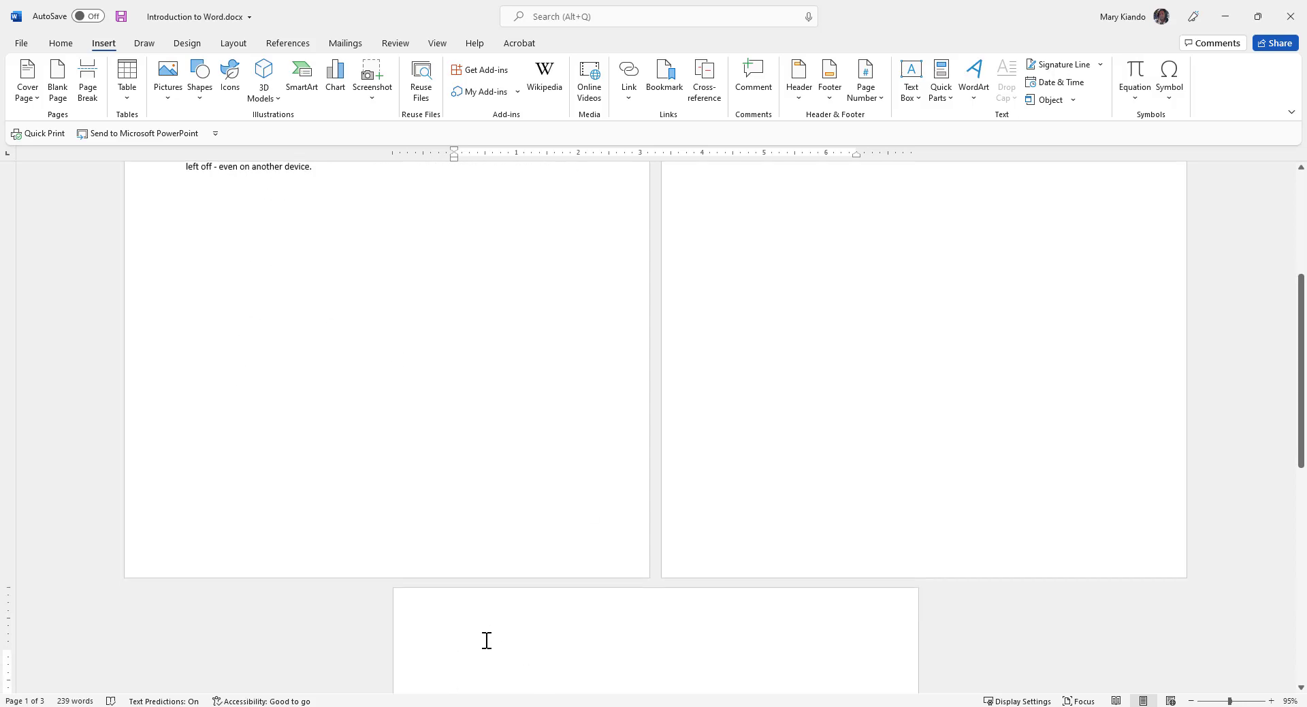
{"action": "left_click", "coordinate": [452, 653]}
{"action": "key", "text": "ctrl+shift+8"}
{"action": "scroll", "coordinate": [859, 334], "scroll_direction": "up", "scroll_amount": 1}
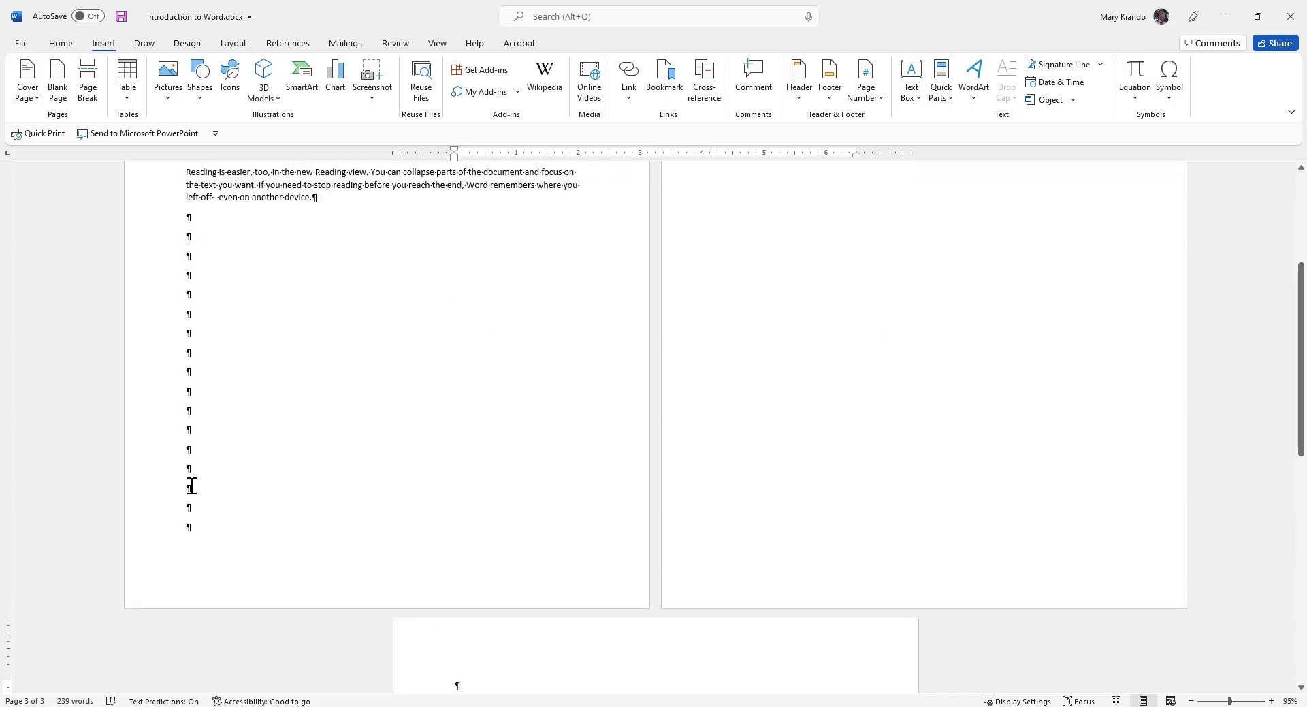
- Generate sample paragraphs above the page break on the second page
{"action": "scroll", "coordinate": [643, 374], "scroll_direction": "up", "scroll_amount": 4}
{"action": "scroll", "coordinate": [643, 374], "scroll_direction": "up", "scroll_amount": 2}
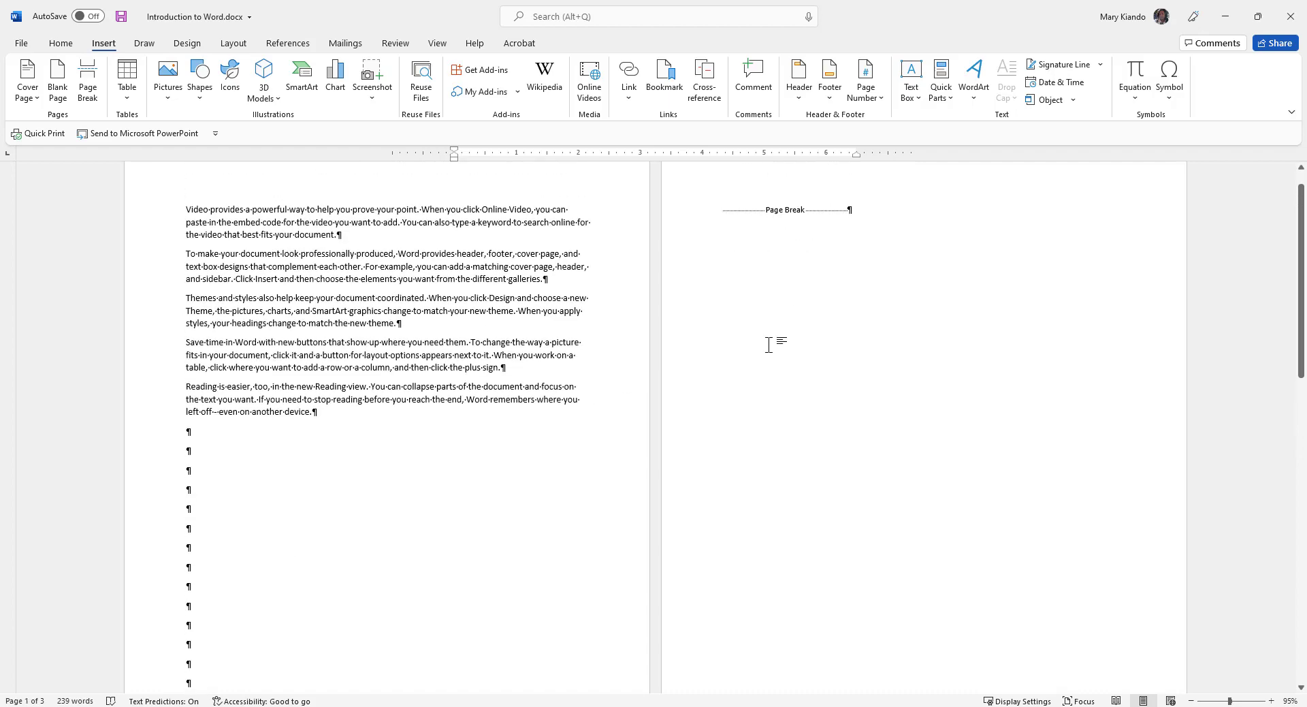
{"action": "scroll", "coordinate": [764, 349], "scroll_direction": "down", "scroll_amount": 10}
{"action": "scroll", "coordinate": [764, 349], "scroll_direction": "up", "scroll_amount": 11}
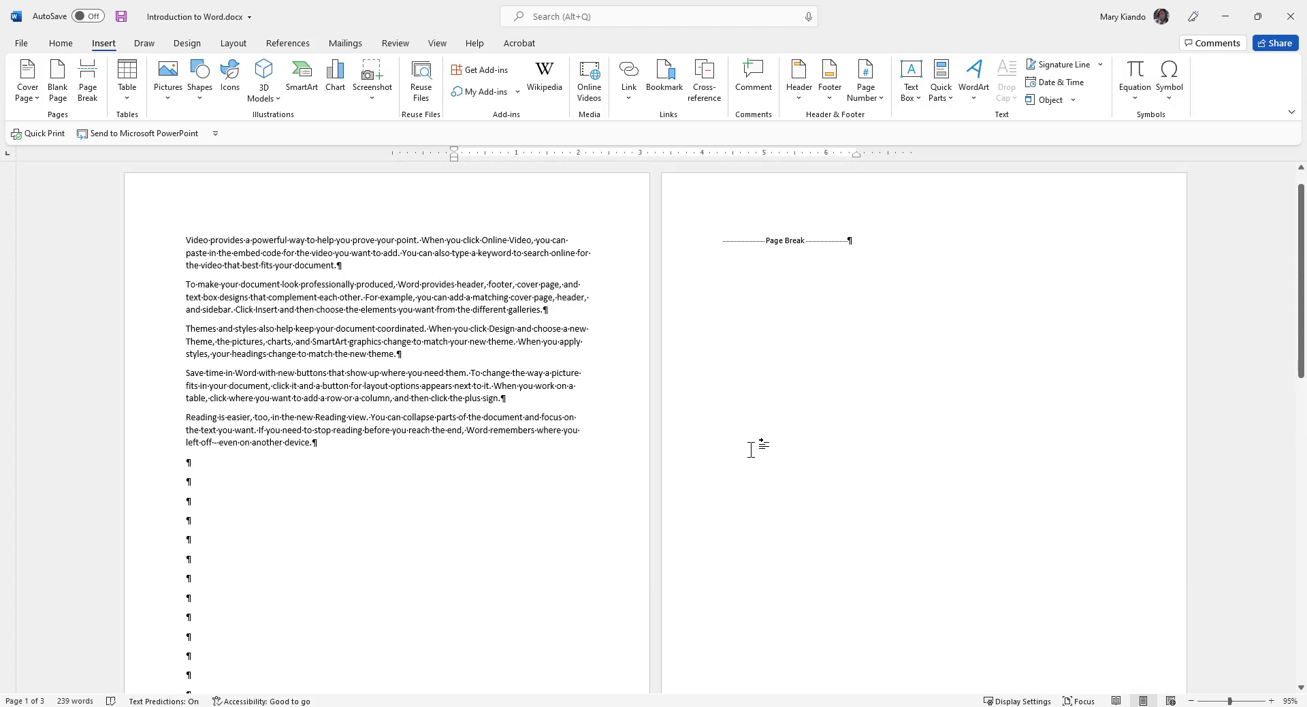
{"action": "scroll", "coordinate": [749, 449], "scroll_direction": "down", "scroll_amount": 10}
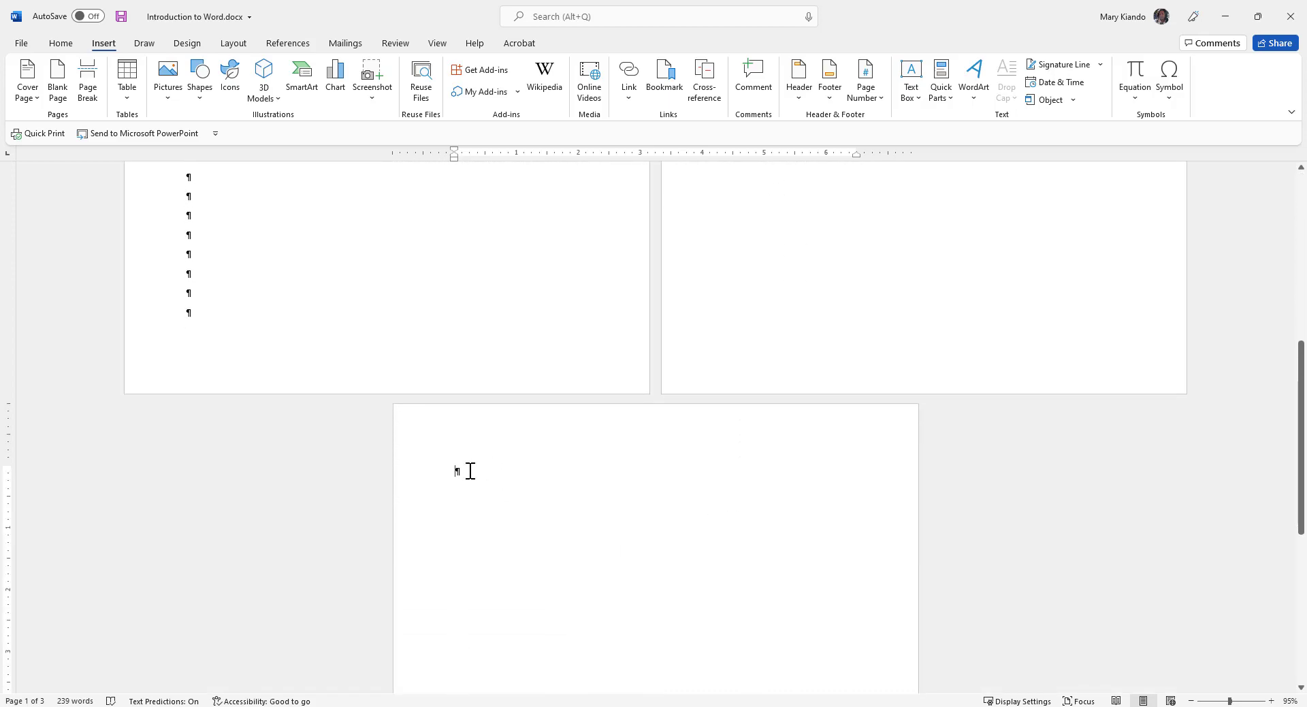
{"action": "scroll", "coordinate": [749, 341], "scroll_direction": "up", "scroll_amount": 10}
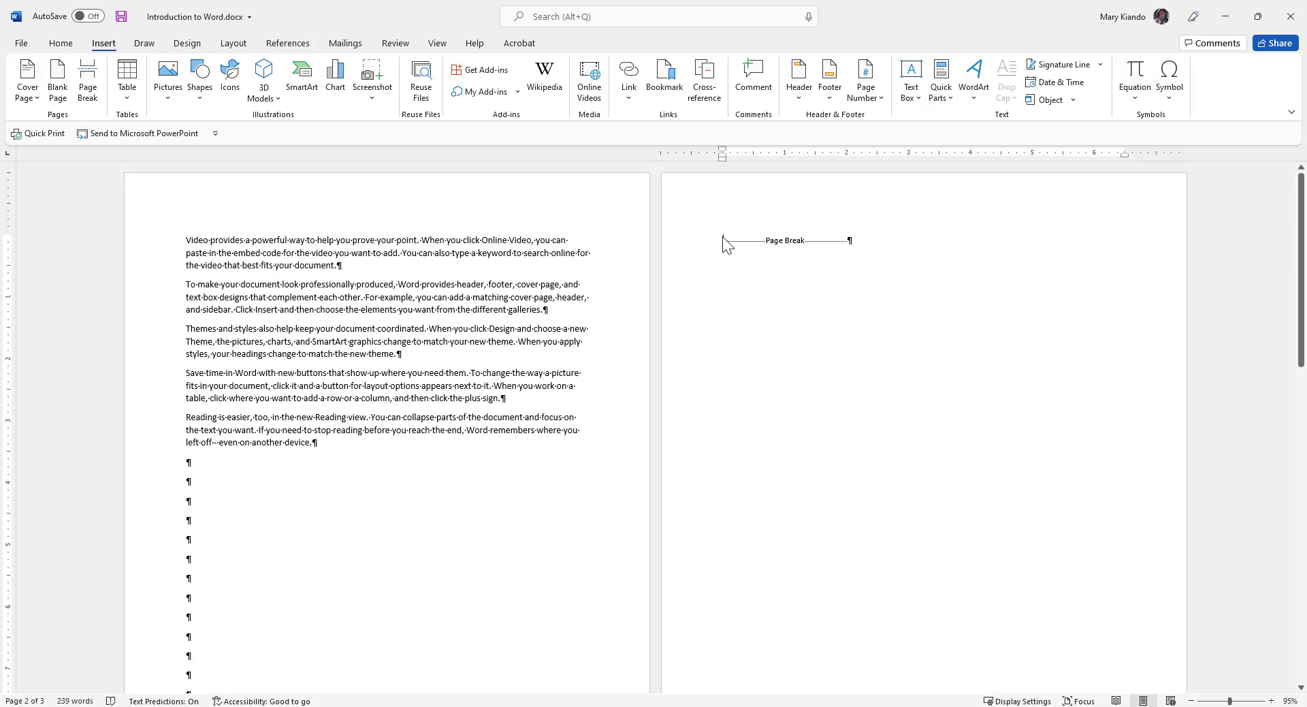
{"action": "type", "text": "Video provides a powerful way to help you prove your point. When you click Online Video, you can paste in the embed code for the video you want to add. You can also type a keyword to search online for the video that best fits your document. To make your document look professionally produced, Word provides header, footer, cover page, and text box designs that complement each other. For example, you can add a matching cover page, header, and sidebar. Click Insert and then choose the elements you want from the different galleries. Themes and styles also help keep your document coordinated. When you click Design and choose a new Theme, the pictures, charts, and SmartArt graphics change to match your new theme. When you apply styles, your headings change to match the new theme. Save time in Word with new buttons that show up where you need them. To change the way a picture fits in your document, click it and a button for layout options appears next to it. When you work on a table, click where you want to add a row or a column, and then click the plus sign. Reading is easier, too, in the new Reading view. You can collapse parts of the document and focus on the text you want. If you need to stop reading before you reach the end, Word remembers where you left off - even on another device."}
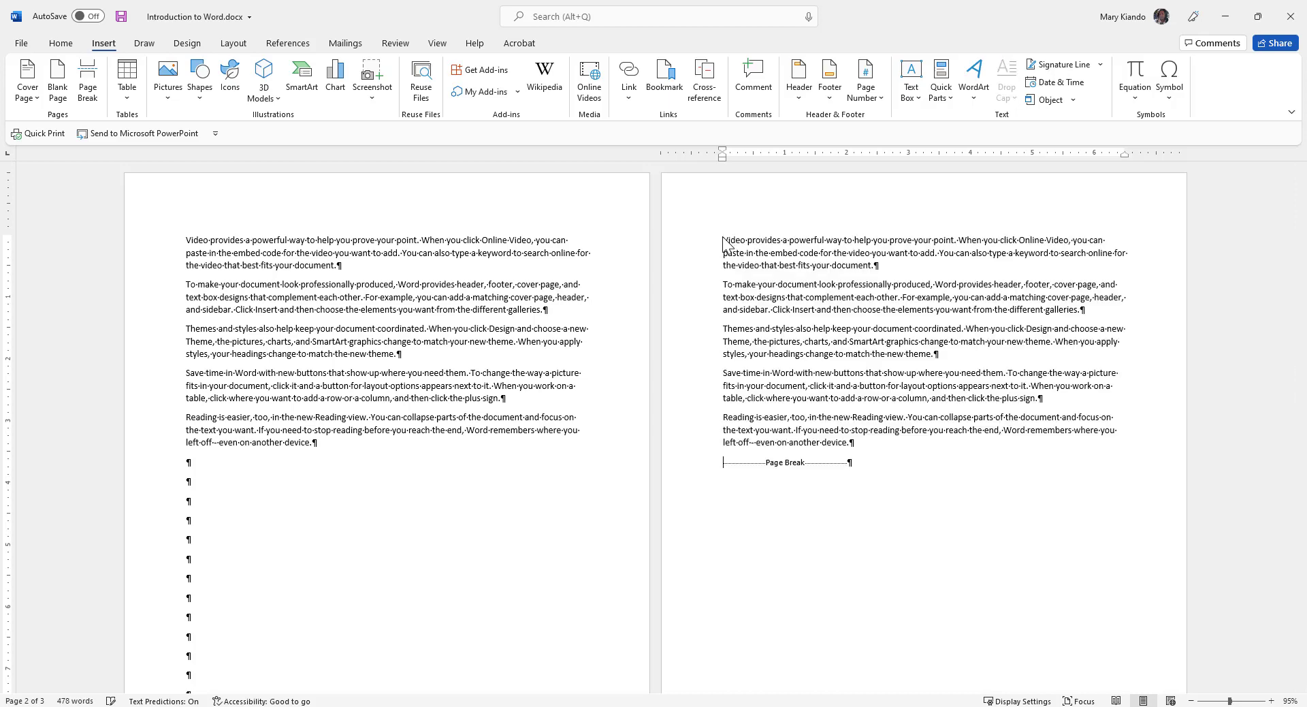
- Generate sample paragraphs with =rand() at the start of the third page
{"action": "scroll", "coordinate": [783, 412], "scroll_direction": "down", "scroll_amount": 5}
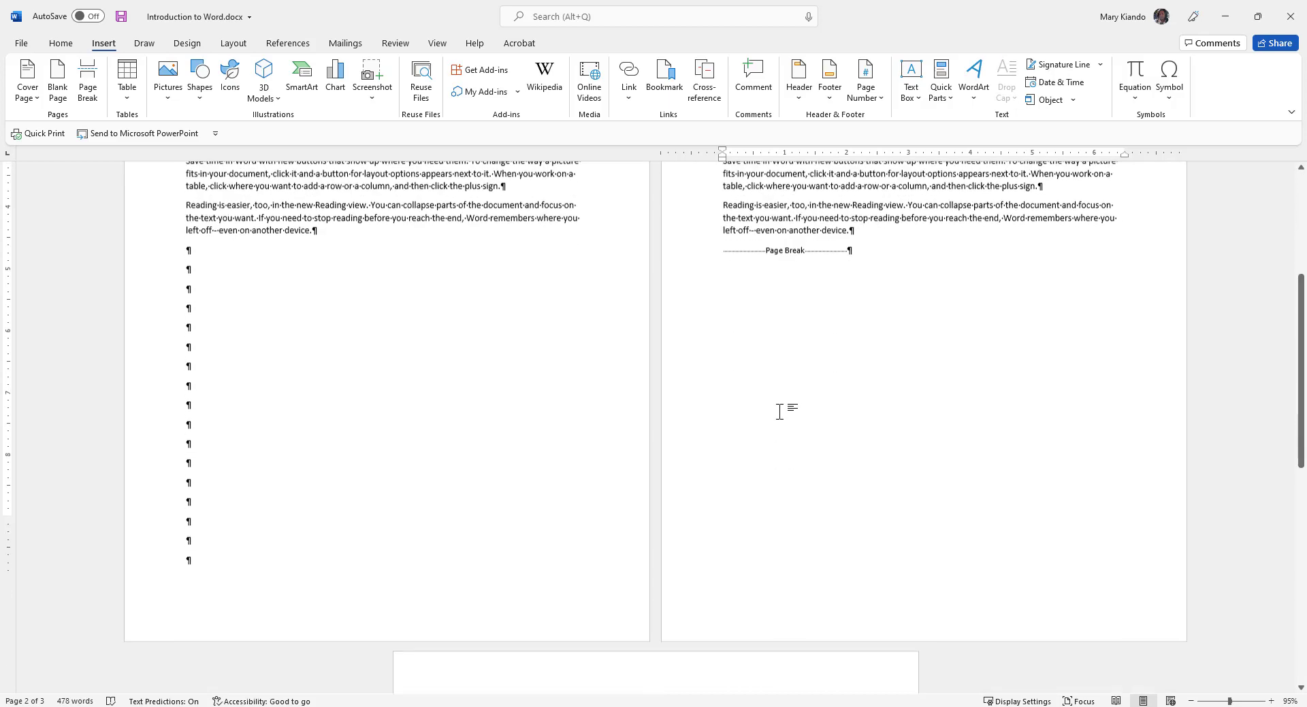
{"action": "left_click", "coordinate": [456, 535]}
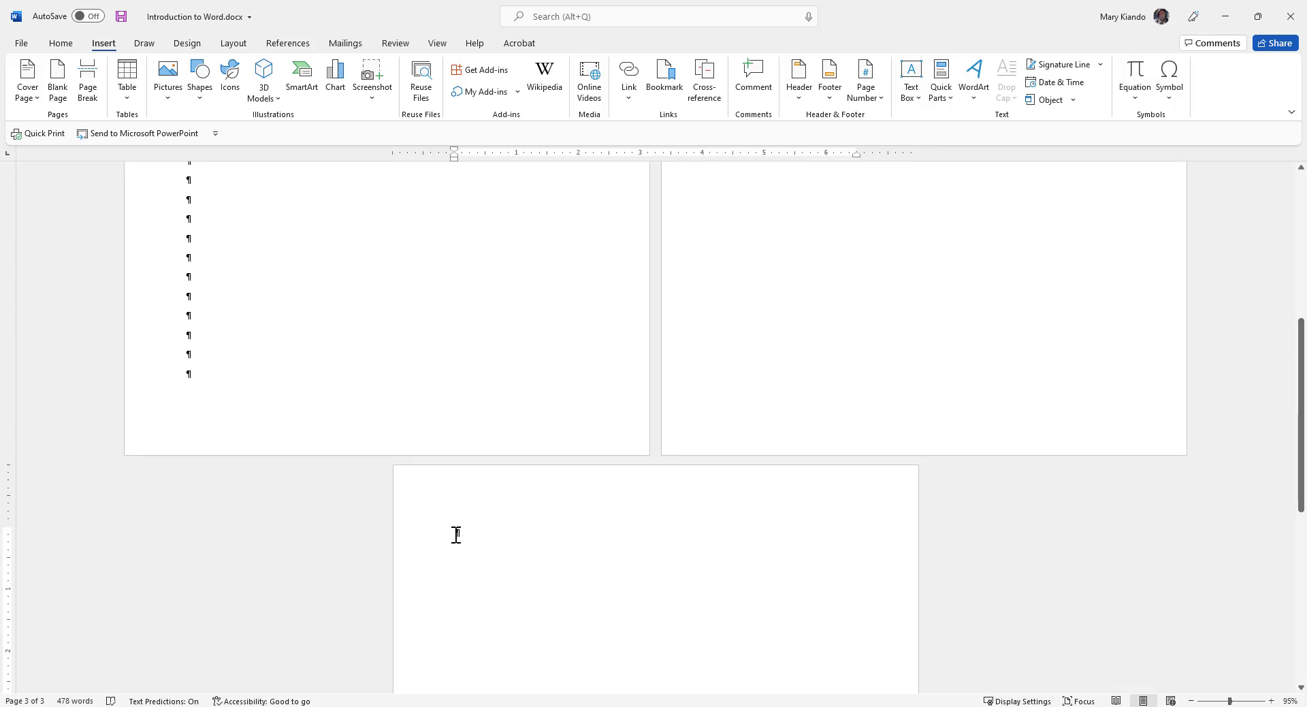
{"action": "type", "text": "T"}
{"action": "type", "text": "rand()"}
{"action": "key", "text": "Return"}
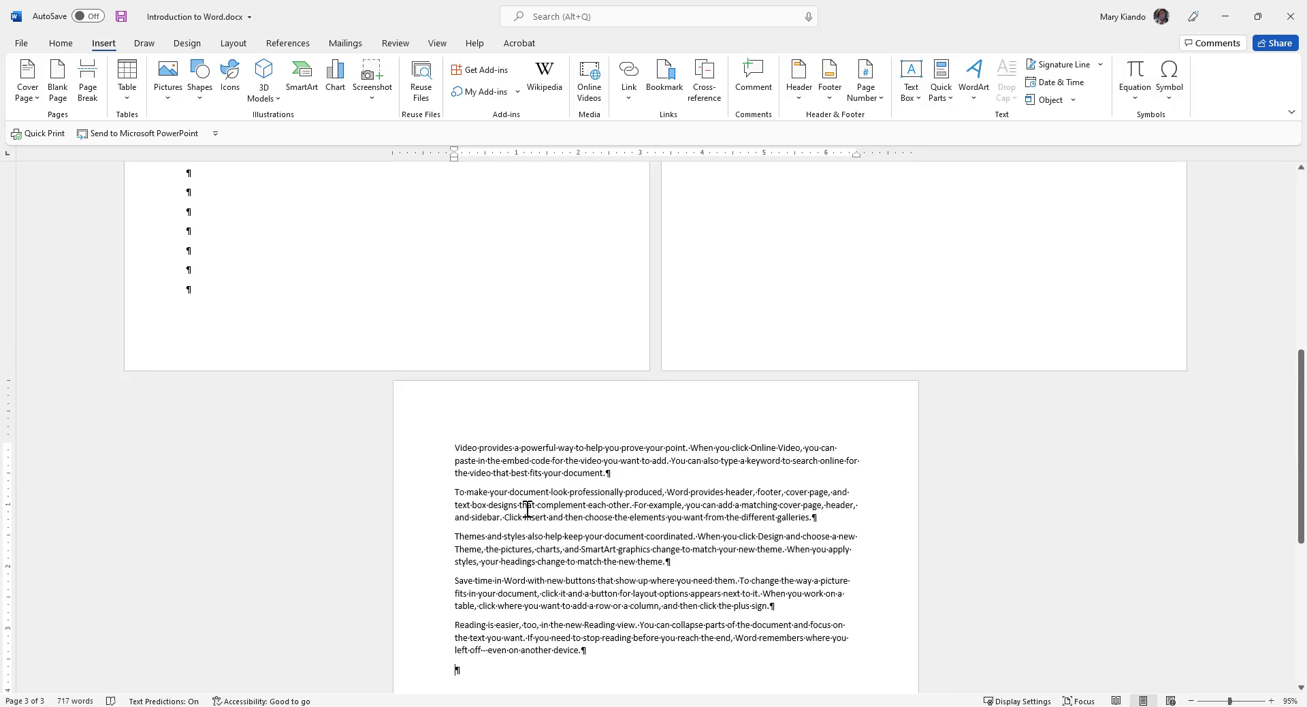
- Below the first page's sample text, write paragraphs about the class programs and final Word document, and about using PAGE BREAK instead of ENTER in research papers
{"action": "scroll", "coordinate": [575, 497], "scroll_direction": "up", "scroll_amount": 10}
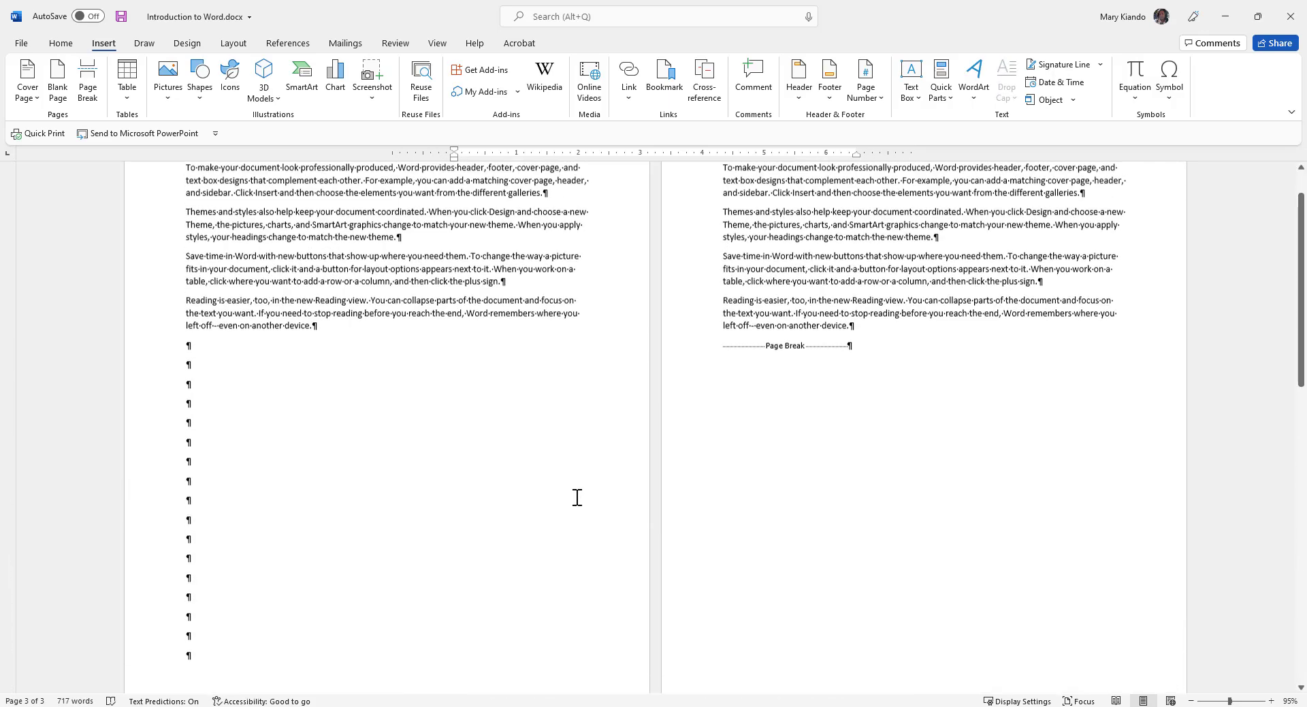
{"action": "scroll", "coordinate": [695, 313], "scroll_direction": "up", "scroll_amount": 2}
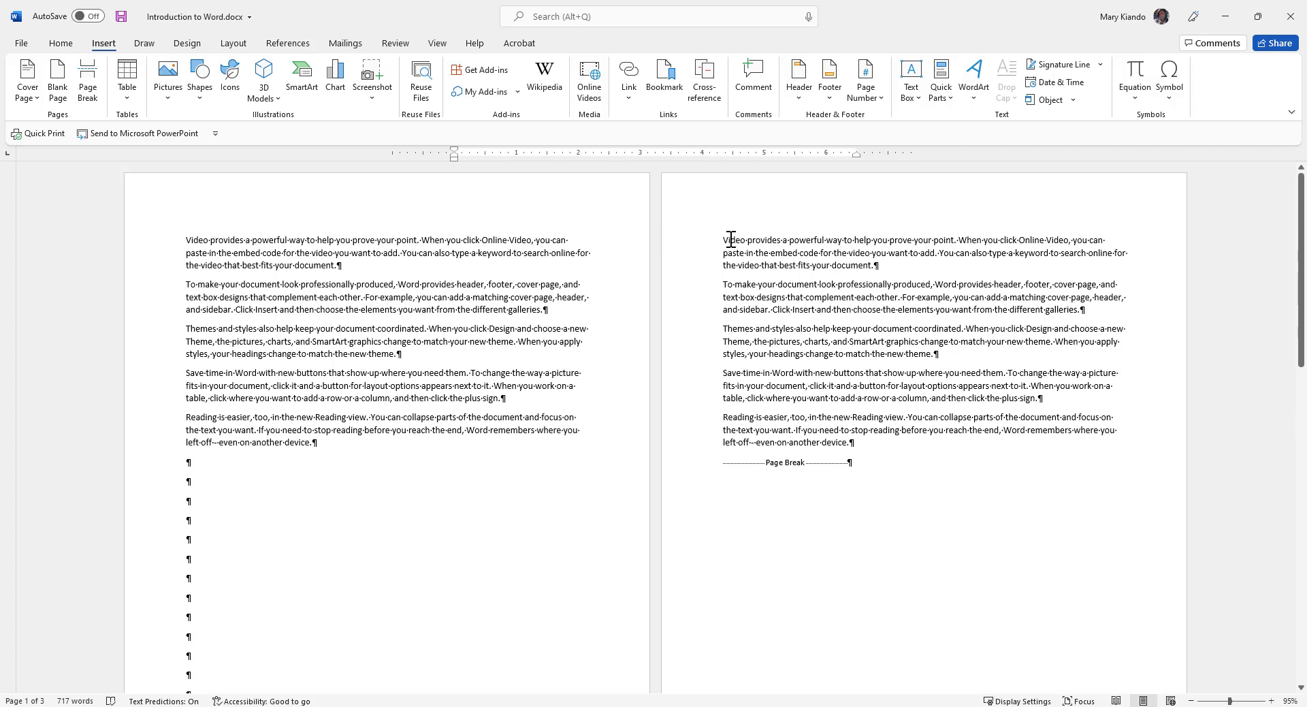
{"action": "scroll", "coordinate": [725, 310], "scroll_direction": "down", "scroll_amount": 10}
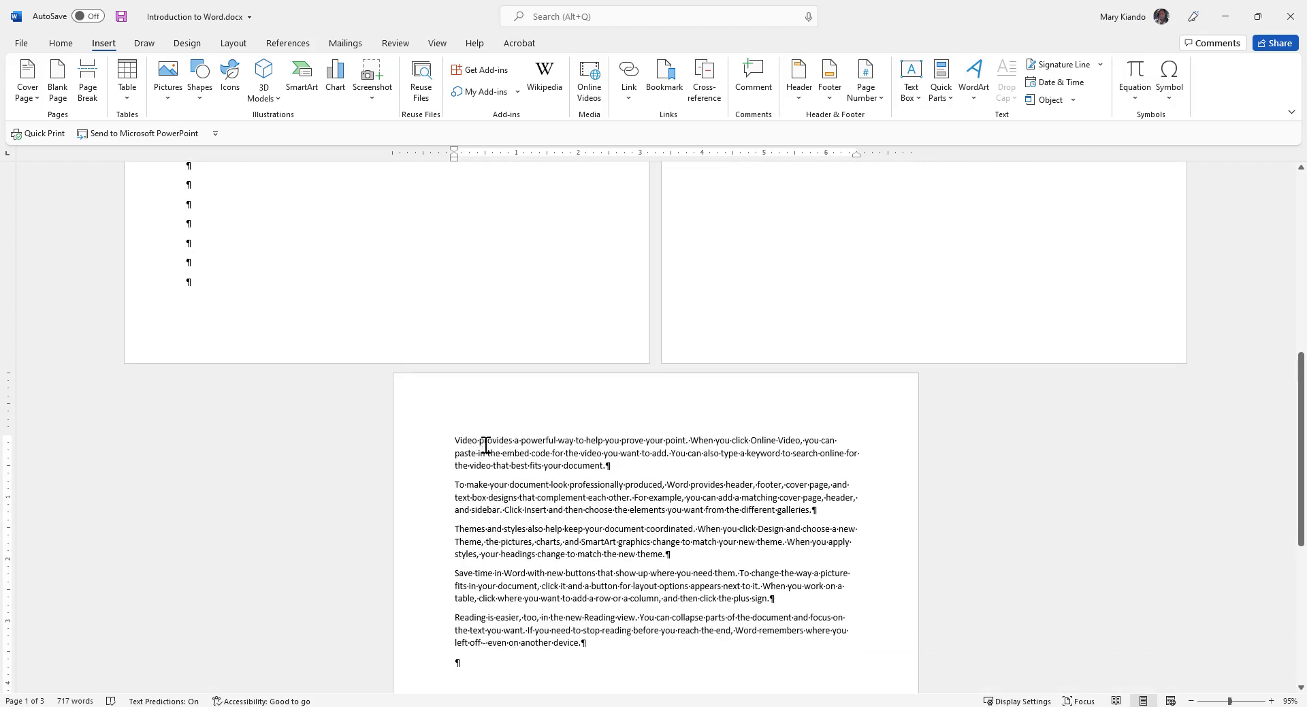
{"action": "left_click", "coordinate": [460, 439]}
{"action": "scroll", "coordinate": [537, 444], "scroll_direction": "up", "scroll_amount": 4}
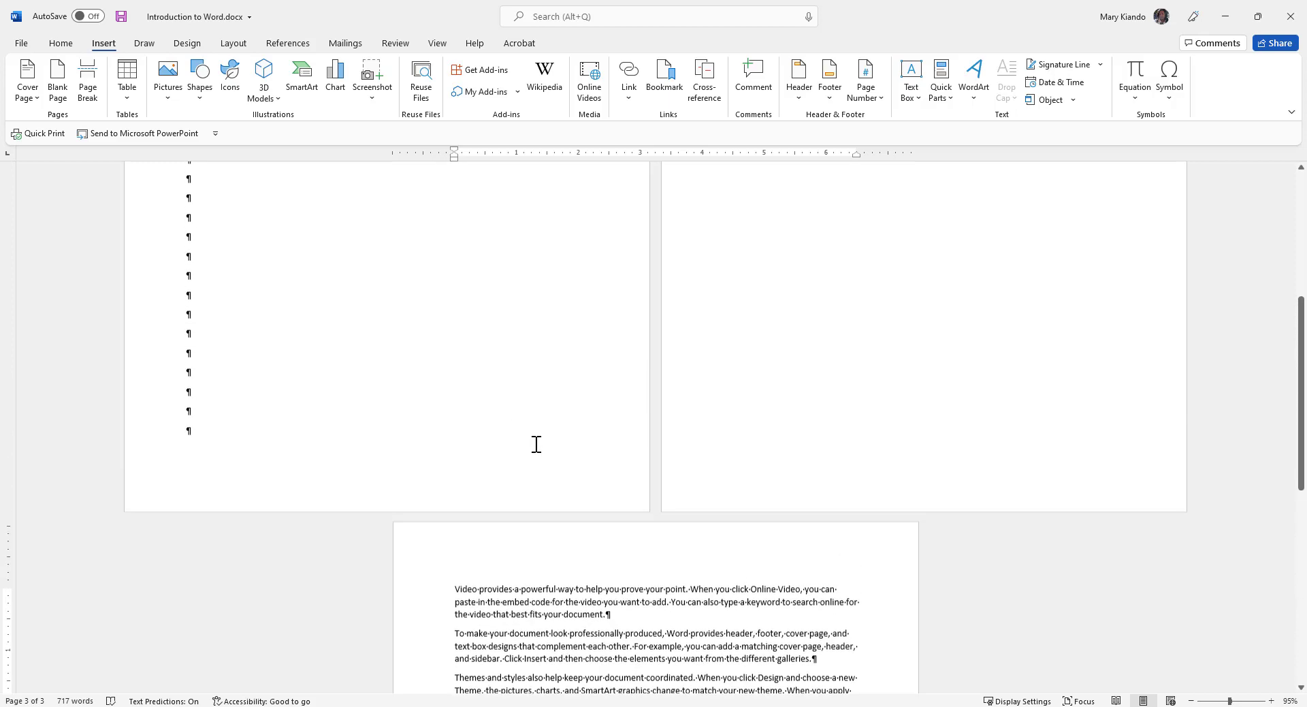
{"action": "scroll", "coordinate": [517, 429], "scroll_direction": "up", "scroll_amount": 4}
{"action": "left_click", "coordinate": [191, 354]}
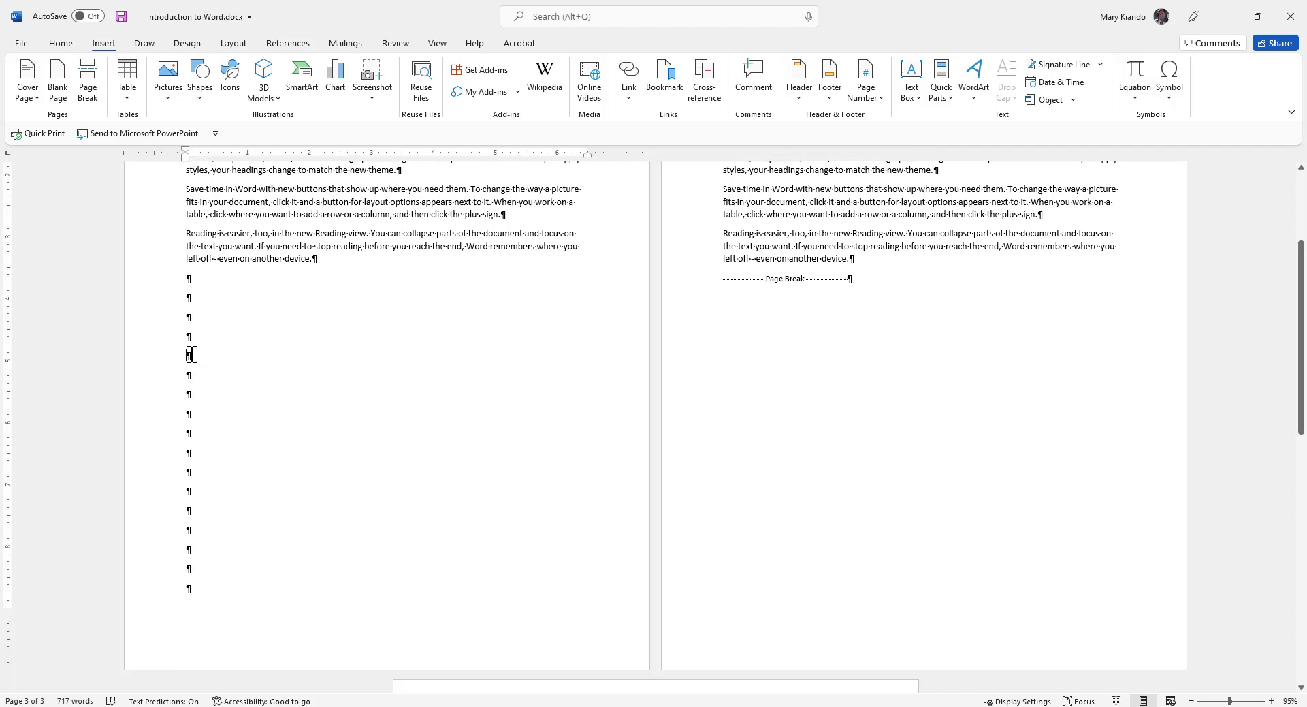
{"action": "left_click", "coordinate": [189, 312]}
{"action": "type", "text": "In this cl"}
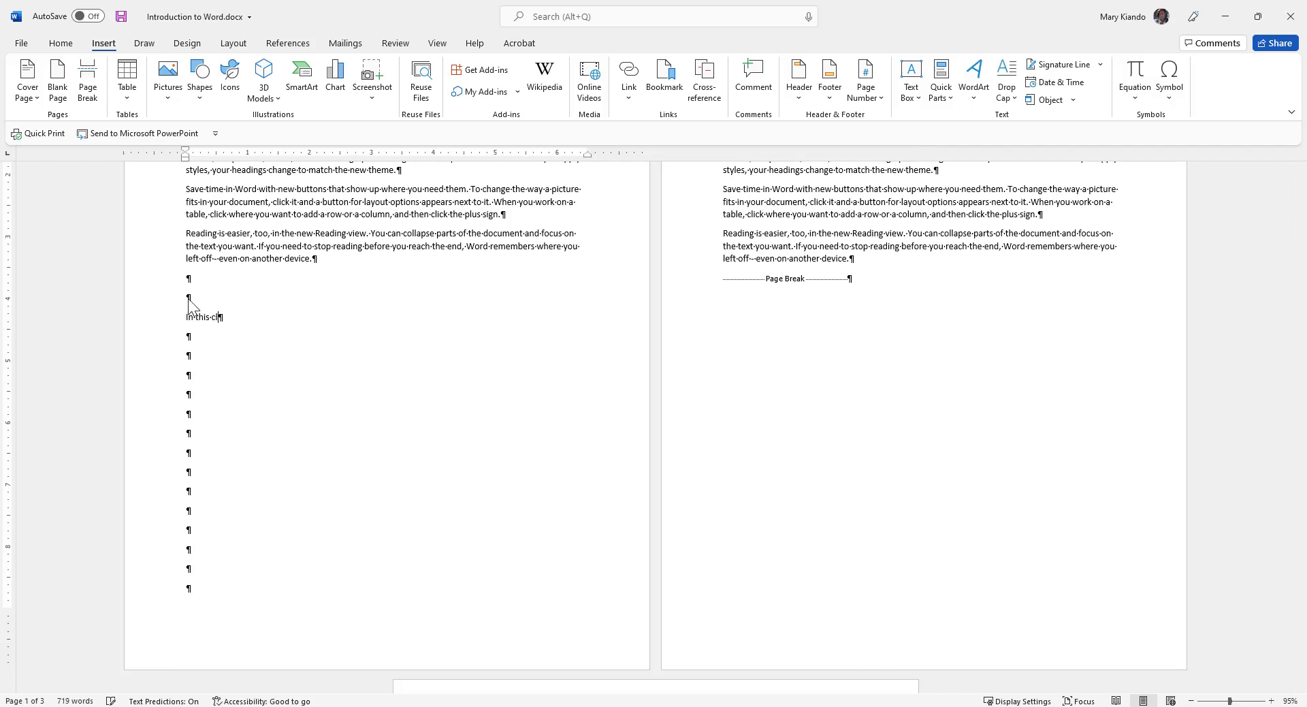
{"action": "type", "text": "ass we a"}
{"action": "type", "text": "learning Windows Explorer, Word Excel, PowerPoint and Access. By the end of this class you will be required to write a word document indicating what you learned in this class and the two assignments that you liked most in this classs."}
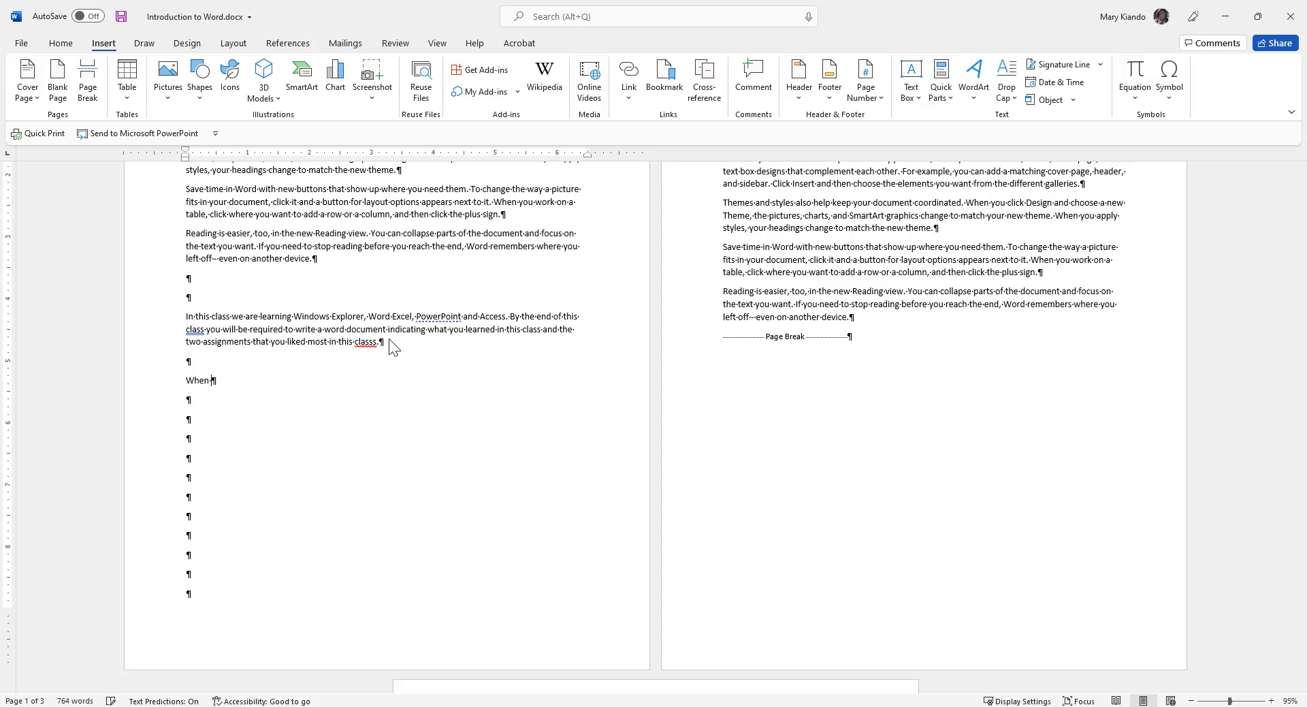
{"action": "type", "text": " you"}
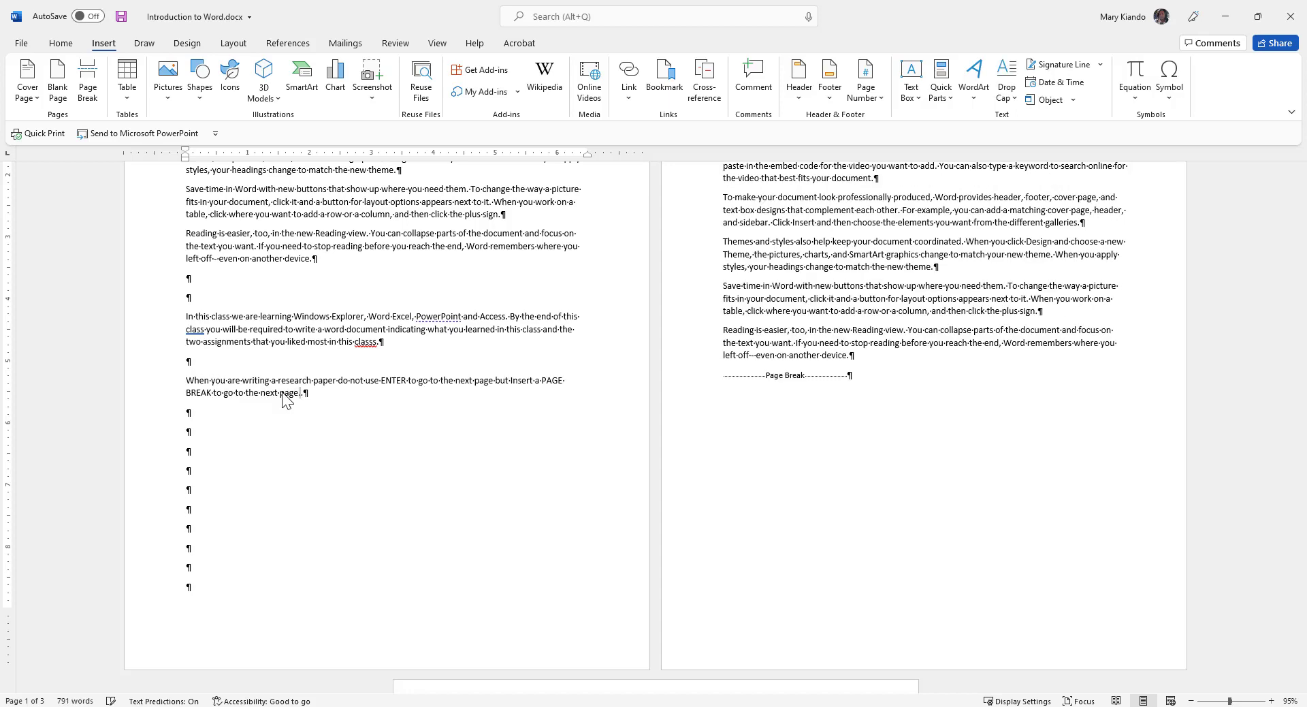
- Add a paragraph explaining that a PAGE BREAK is inserted from the Insert Tab's pages group or with the keyboard shortcut CTRL + ENTER
{"action": "left_click", "coordinate": [202, 411]}
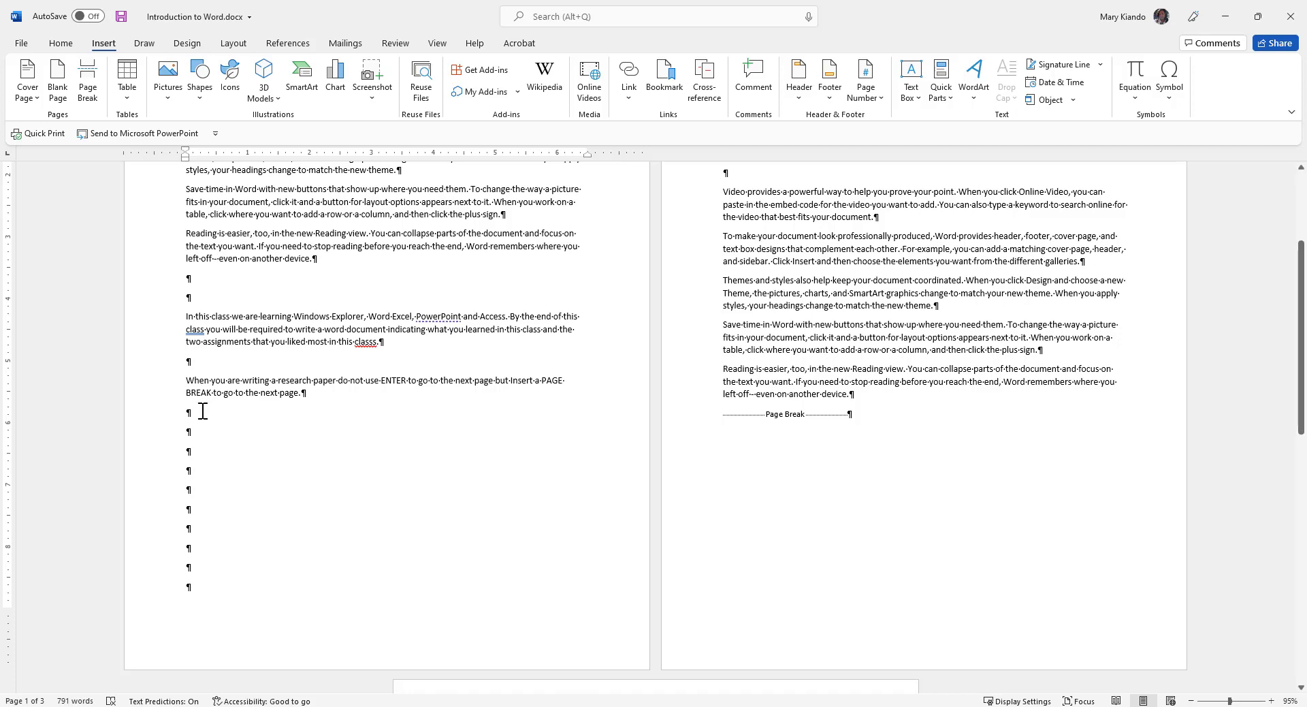
{"action": "key", "text": "Down"}
{"action": "type", "text": "You "}
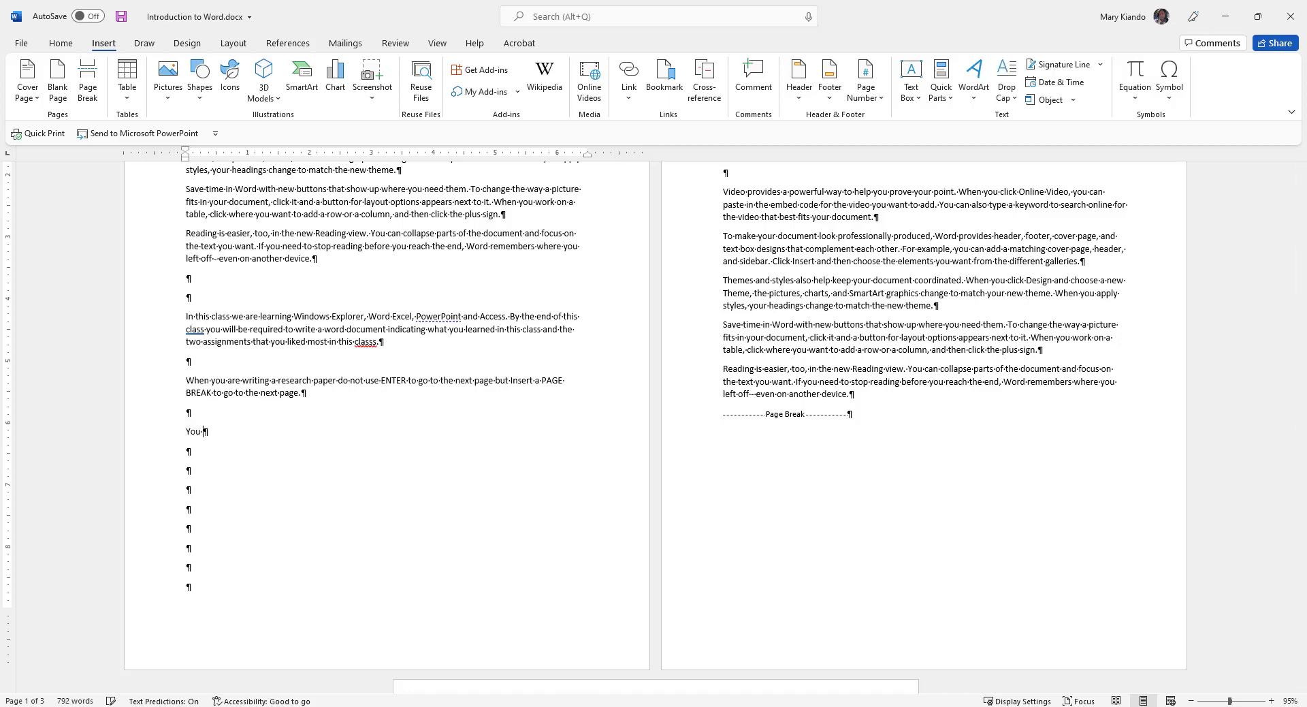
{"action": "type", "text": "can can insert the PAGE BREAK using the Insert Tab from your ribbon and click on the PAGE BREAK in the pages group to isert the page break or yu can use the keyboard shortcut "}
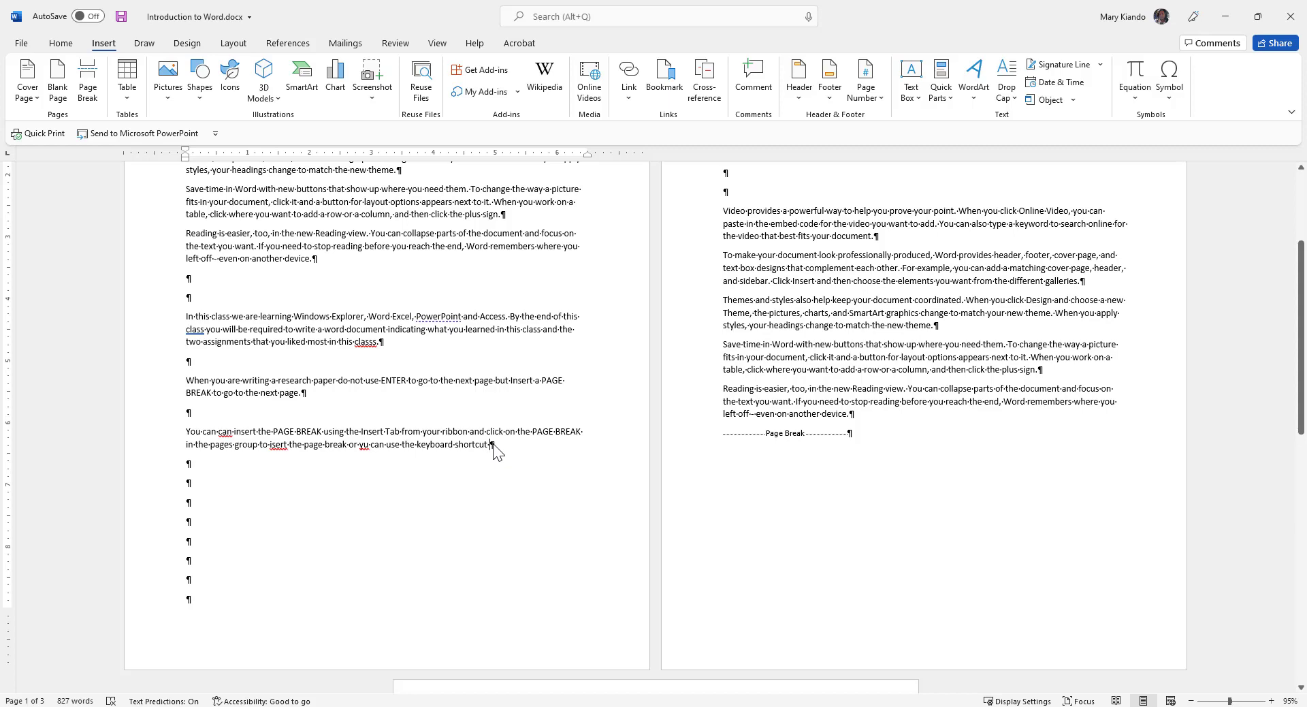
{"action": "type", "text": "CTRL"}
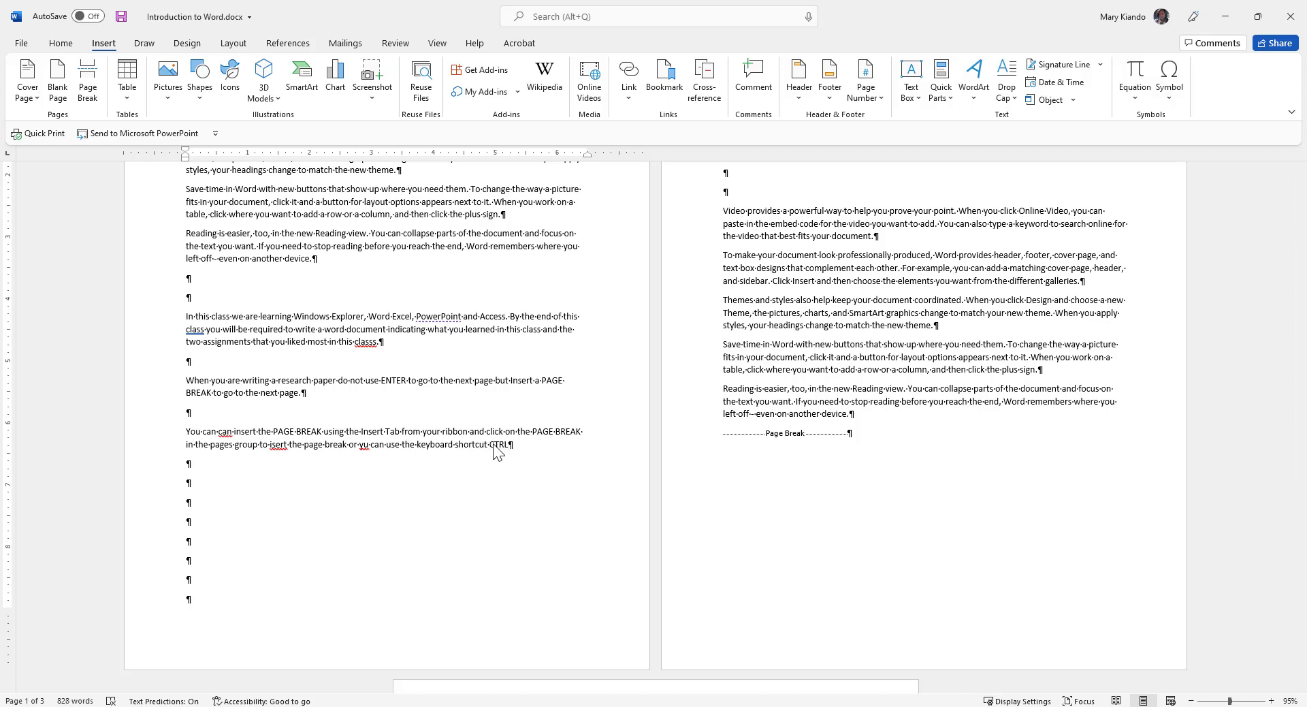
{"action": "type", "text": " + ENTER."}
{"action": "key", "text": "Return"}
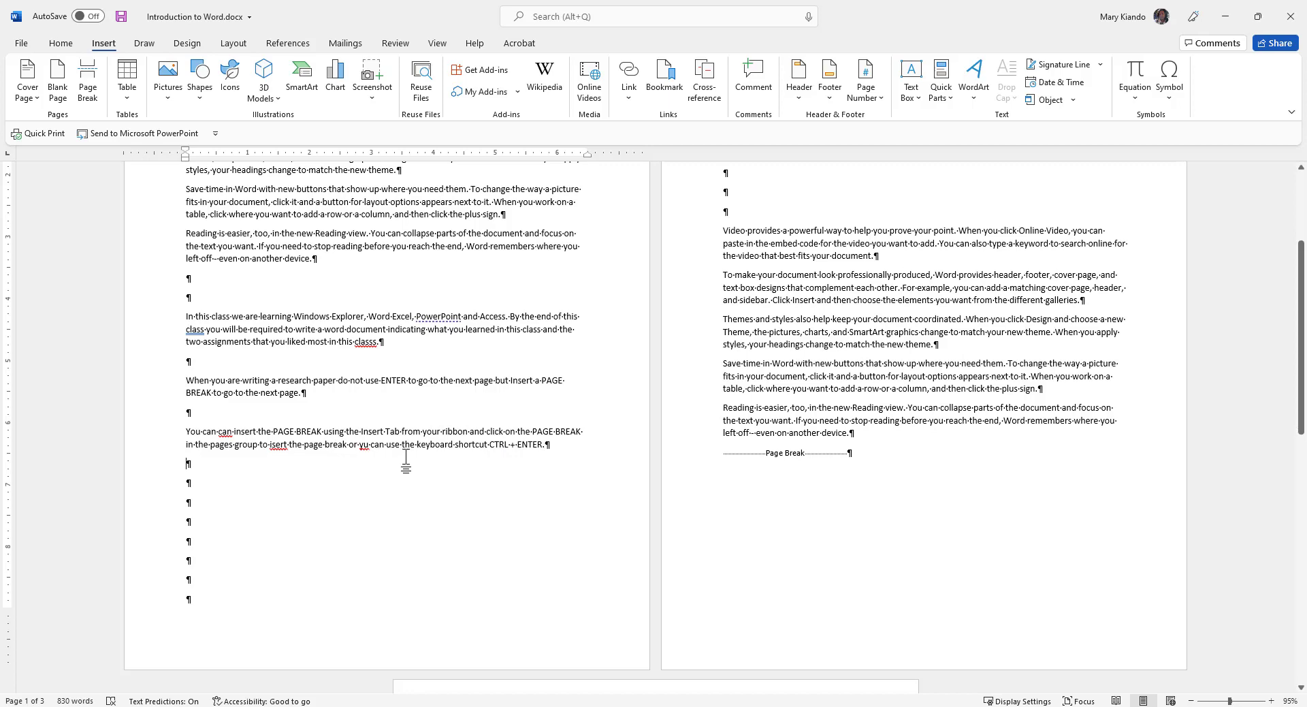
- Examine how the text is positioned on all three pages, comparing the empty paragraphs on page two with the page break before page three
{"action": "scroll", "coordinate": [378, 401], "scroll_direction": "up", "scroll_amount": 3}
{"action": "scroll", "coordinate": [379, 401], "scroll_direction": "up", "scroll_amount": 1}
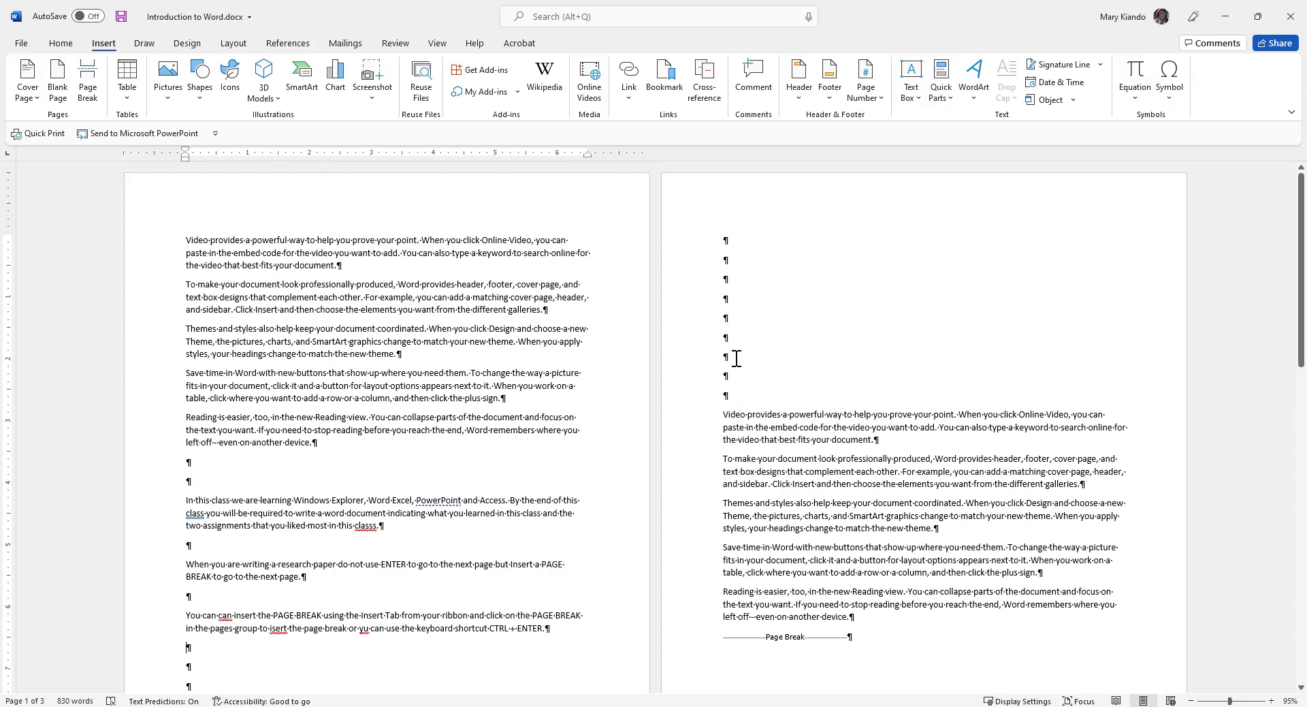
{"action": "scroll", "coordinate": [729, 476], "scroll_direction": "down", "scroll_amount": 2}
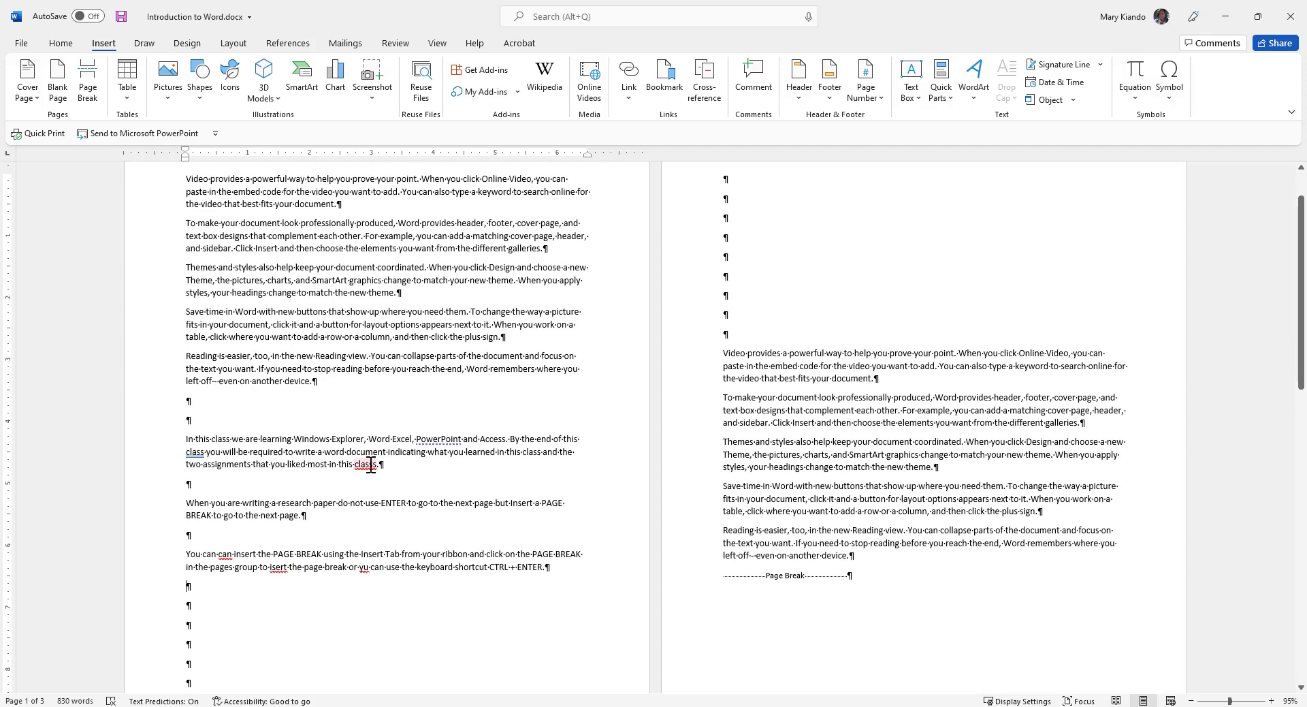
{"action": "scroll", "coordinate": [353, 470], "scroll_direction": "down", "scroll_amount": 4}
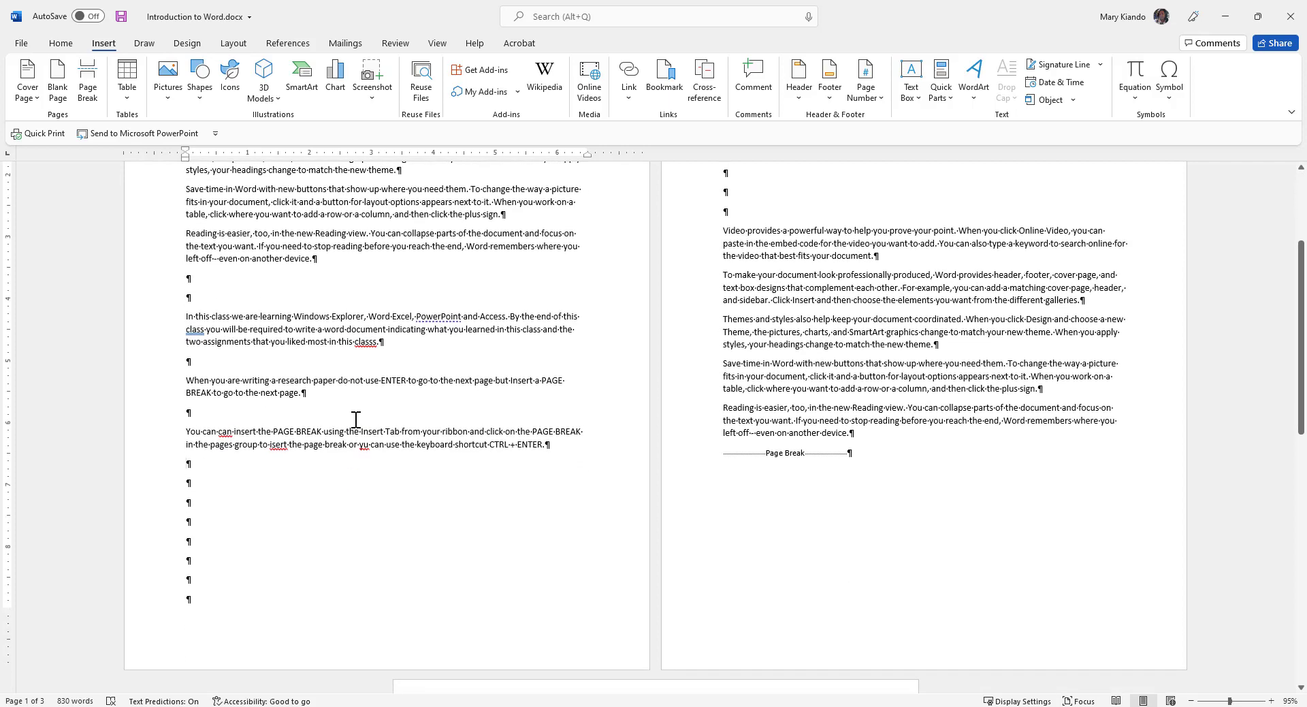
{"action": "scroll", "coordinate": [767, 342], "scroll_direction": "up", "scroll_amount": 6}
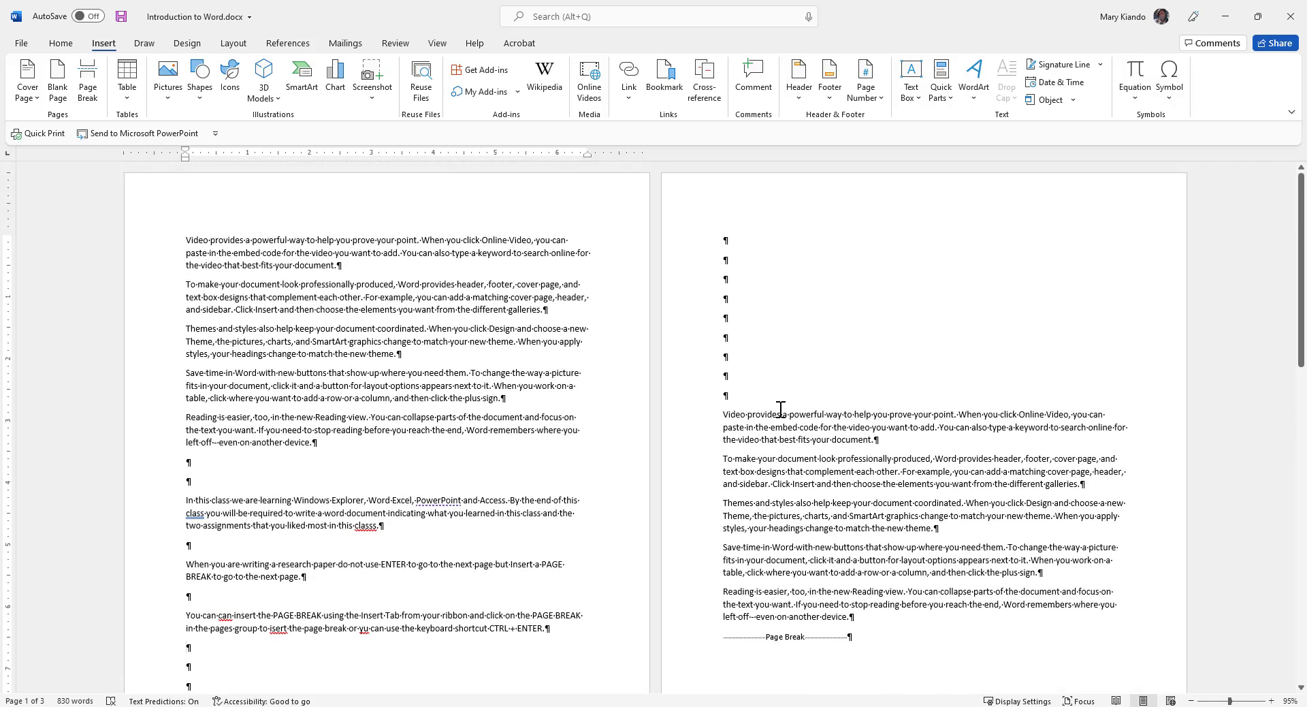
{"action": "scroll", "coordinate": [783, 455], "scroll_direction": "down", "scroll_amount": 2}
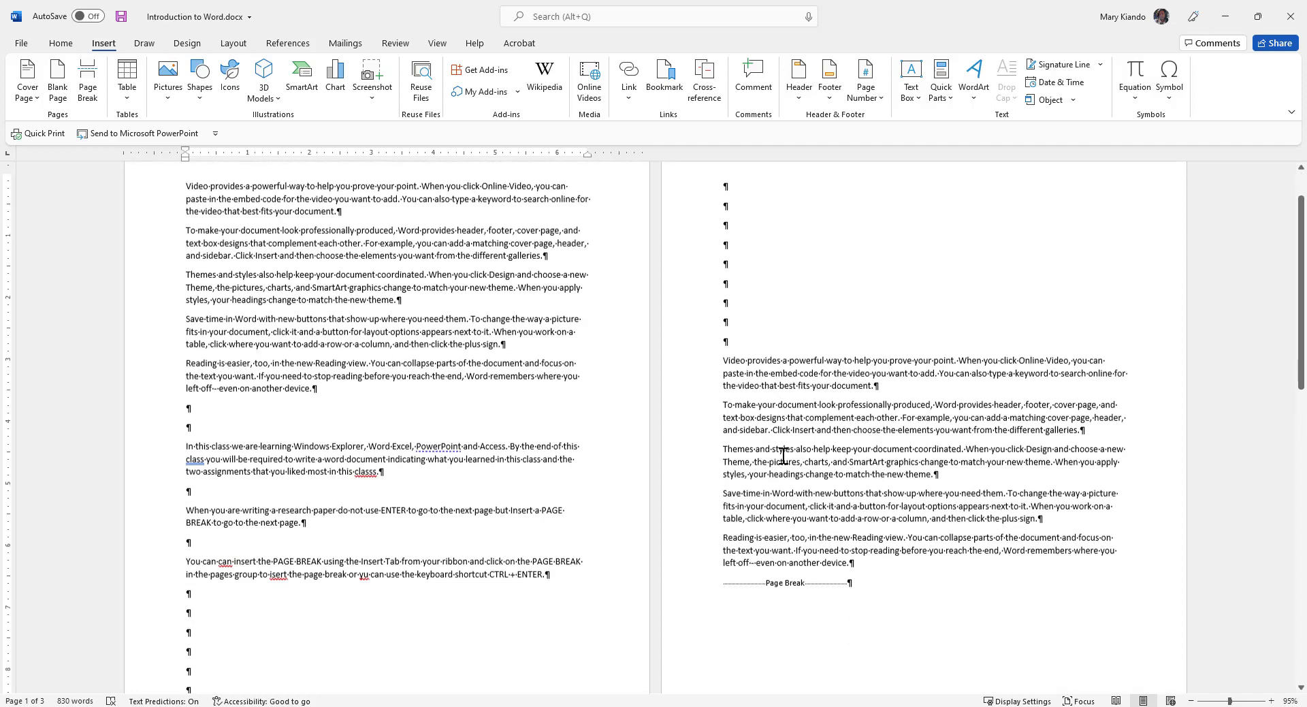
{"action": "scroll", "coordinate": [783, 455], "scroll_direction": "down", "scroll_amount": 12}
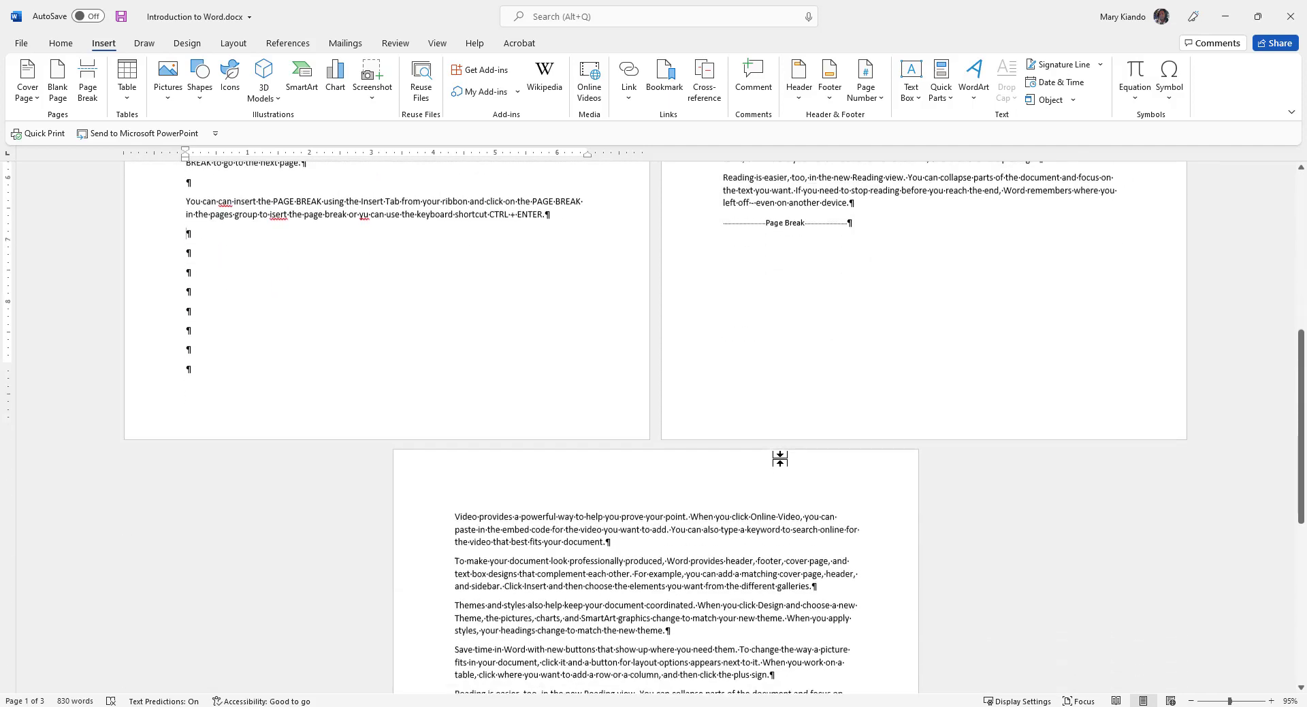
{"action": "scroll", "coordinate": [780, 458], "scroll_direction": "down", "scroll_amount": 4}
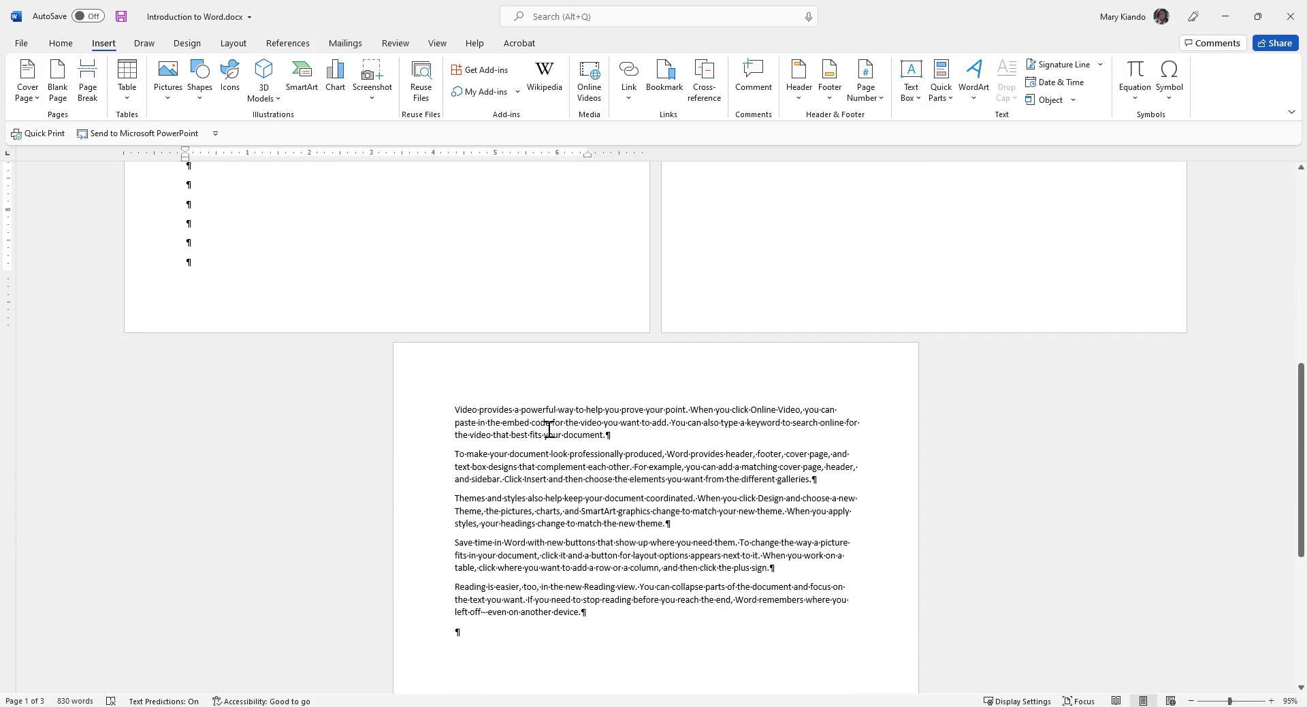
{"action": "scroll", "coordinate": [607, 433], "scroll_direction": "up", "scroll_amount": 9}
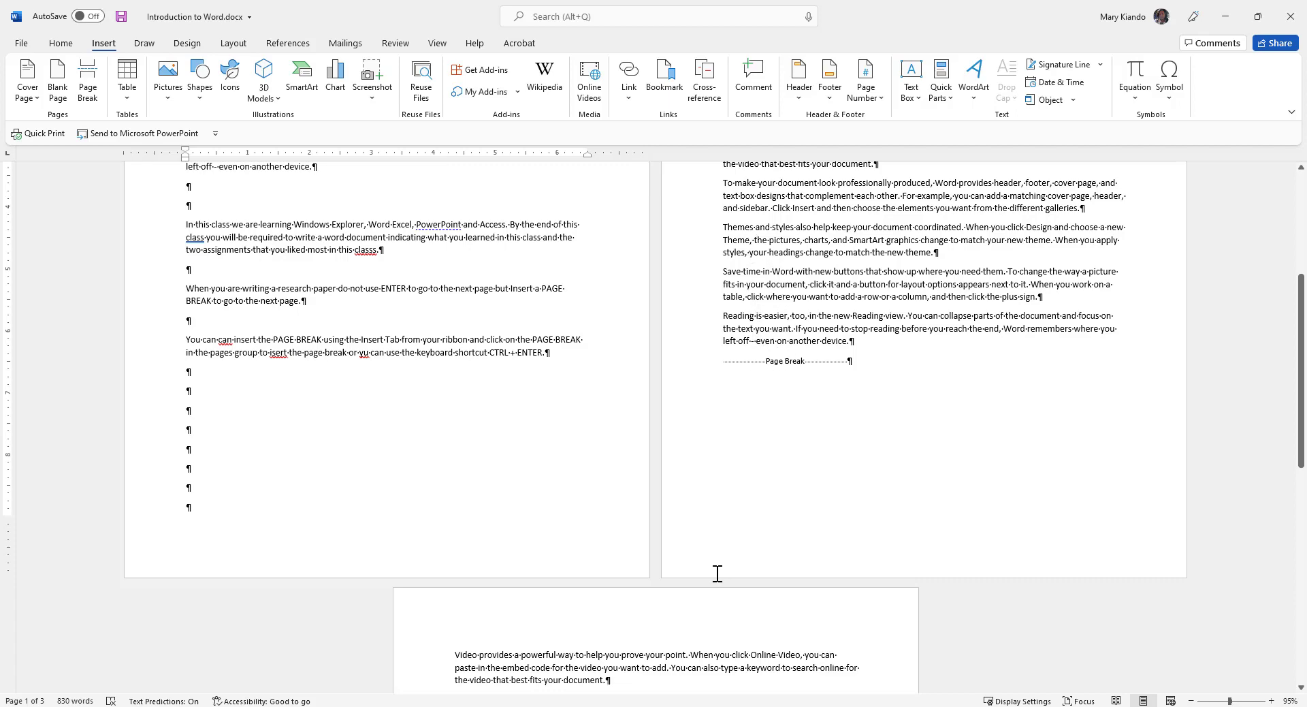
{"action": "scroll", "coordinate": [680, 511], "scroll_direction": "down", "scroll_amount": 4}
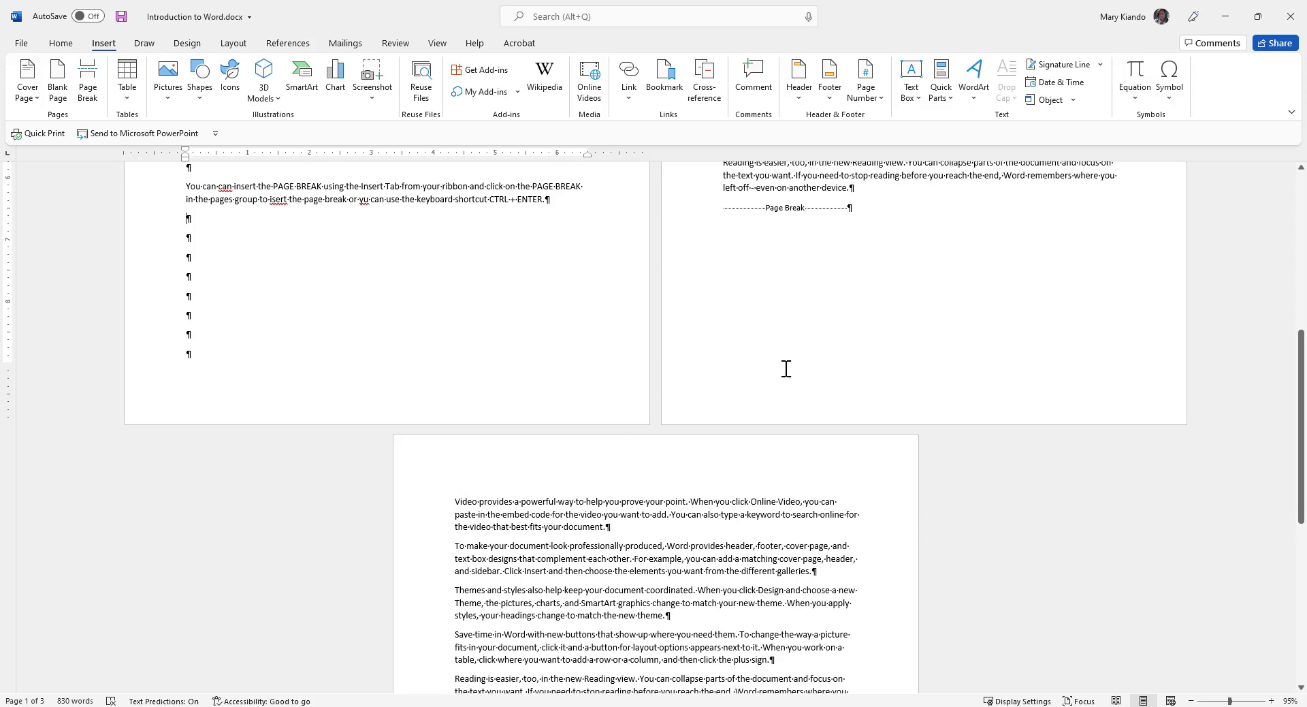
- Jump the cursor to the end of the document and back to its beginning
{"action": "key", "text": "ctrl+End"}
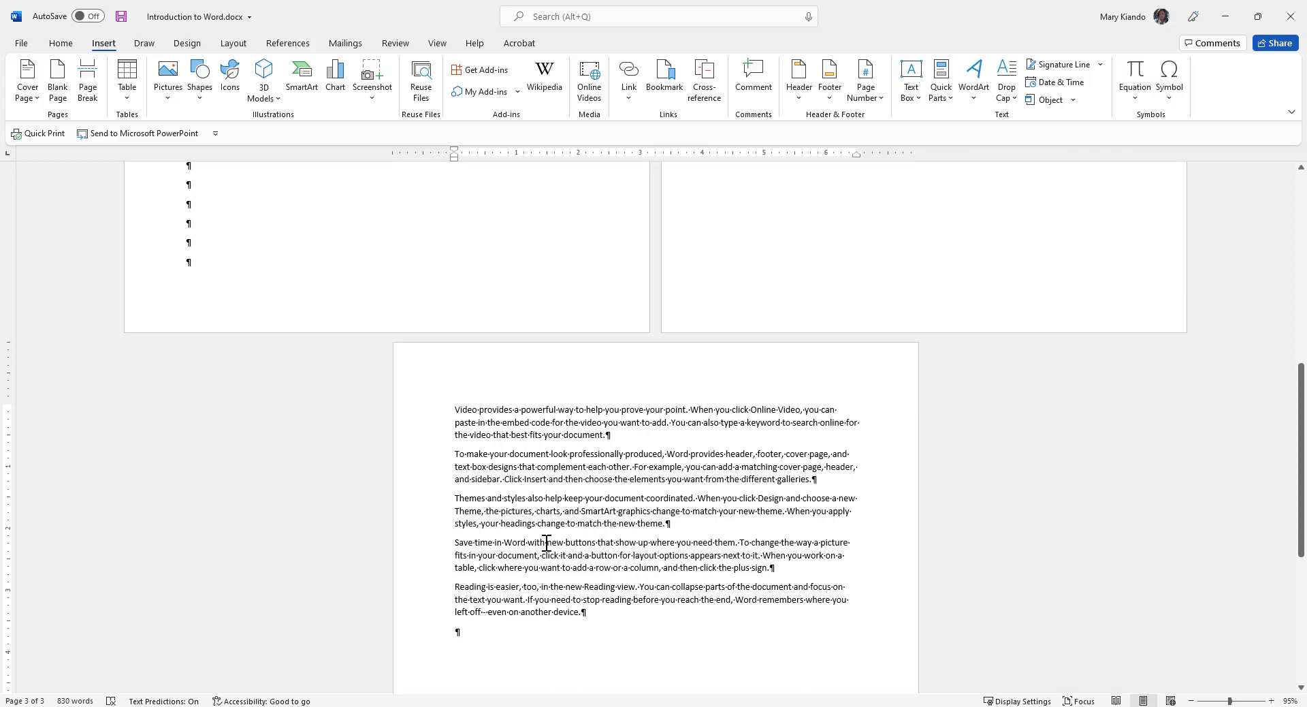
{"action": "key", "text": "ctrl+Home"}
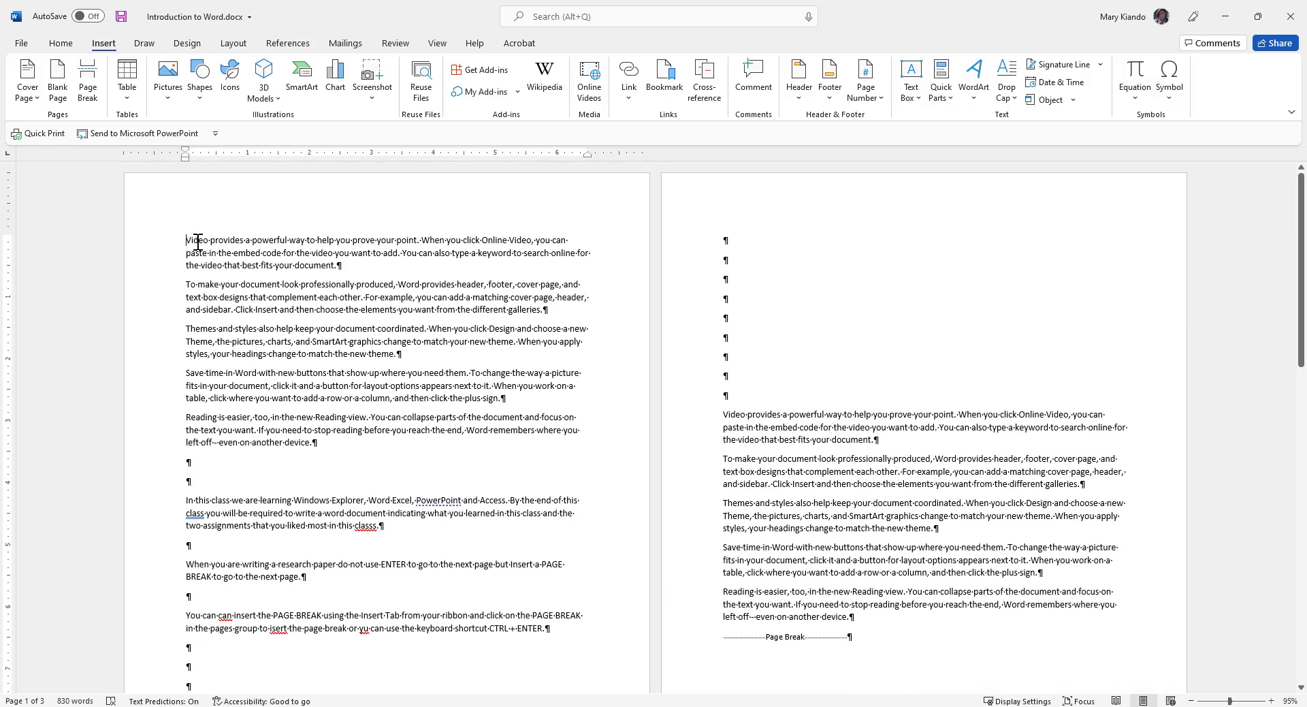
- From the beginning of the document, select the first line, followed by the whole first two paragraphs
{"action": "key", "text": "ctrl+End"}
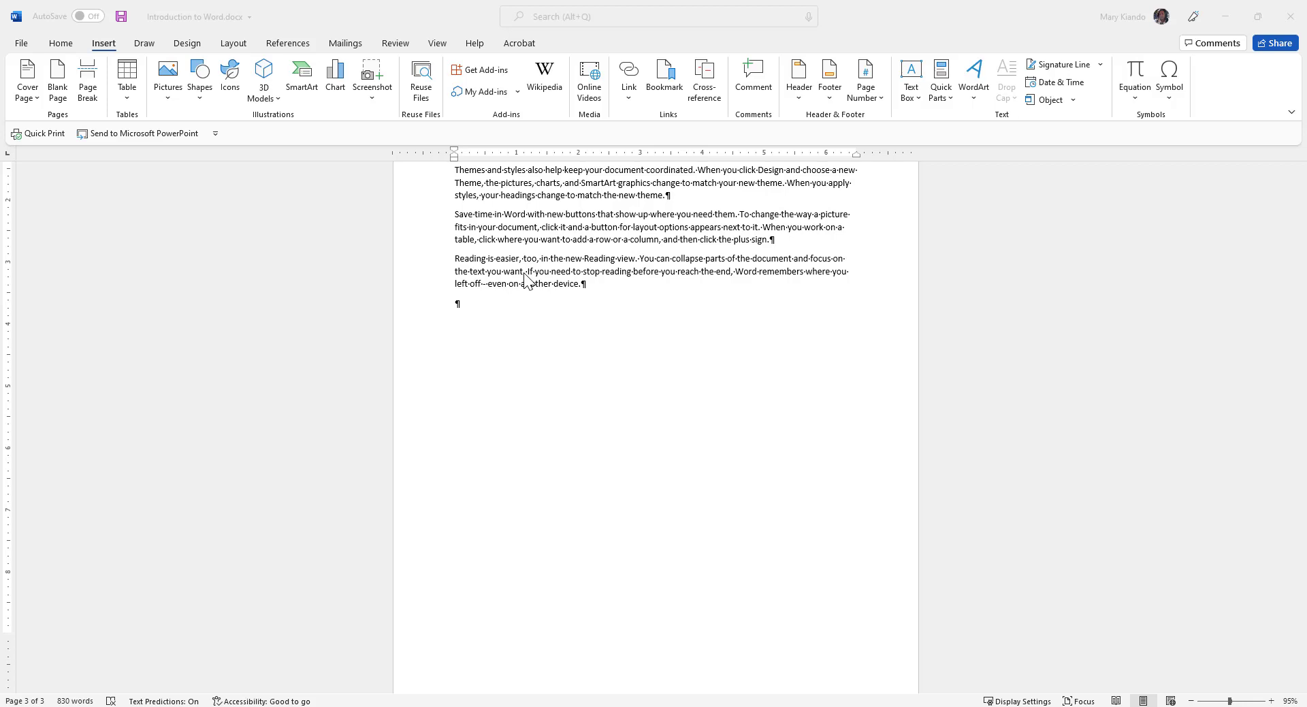
{"action": "key", "text": "ctrl+Home"}
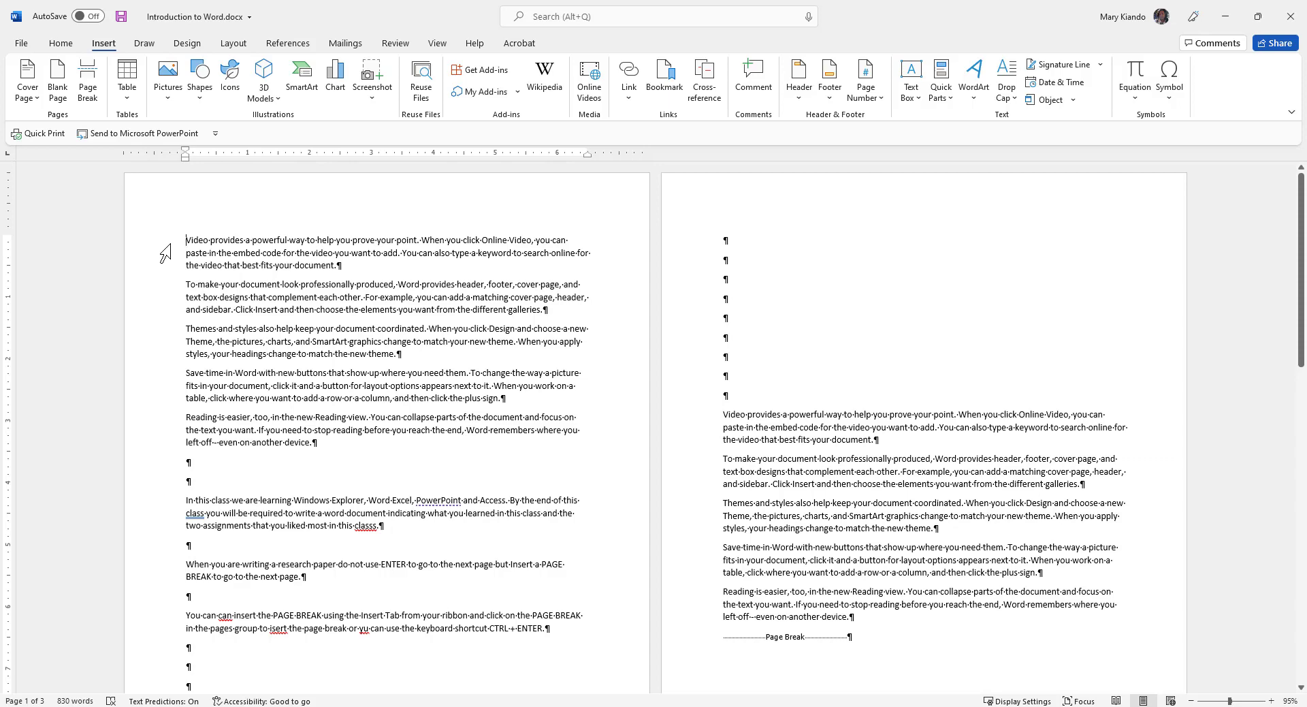
{"action": "left_click", "coordinate": [169, 245]}
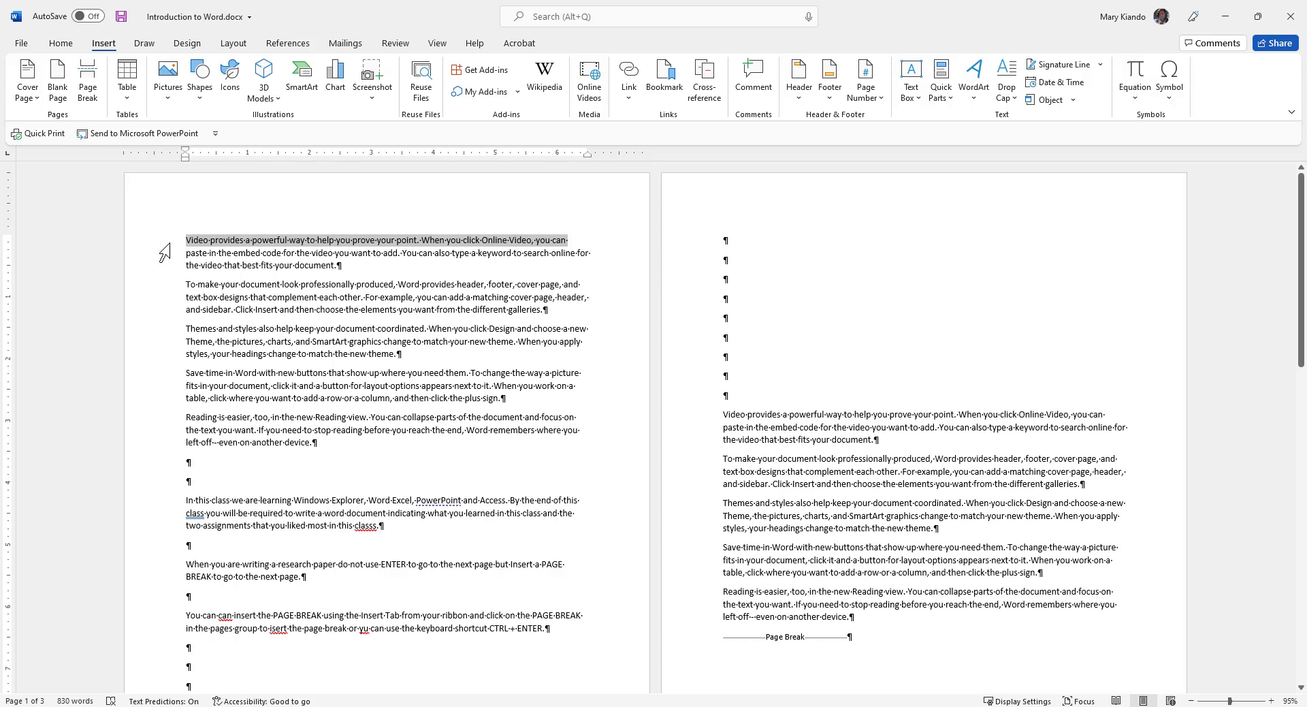
{"action": "left_click_drag", "start_coordinate": [169, 243], "coordinate": [169, 313]}
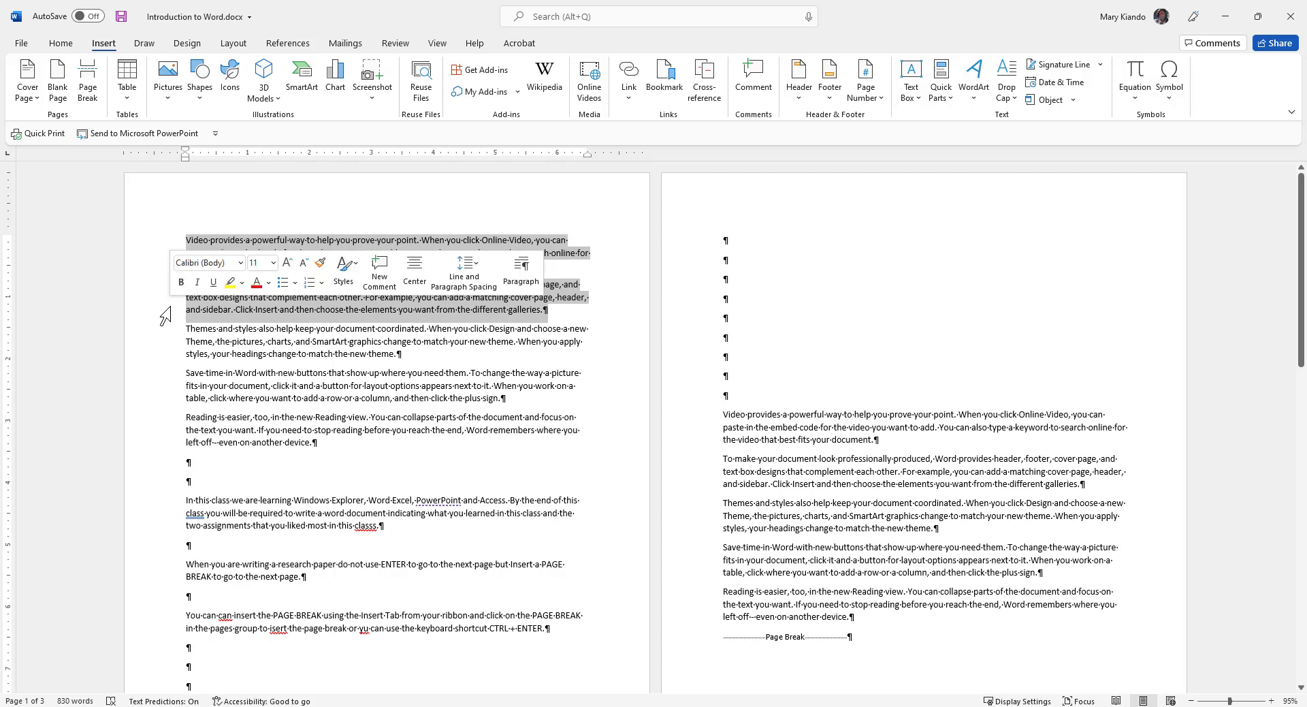
- Select the first line from a cursor placed at its start, and extend the selection to the end of the first paragraph
{"action": "left_click", "coordinate": [184, 238]}
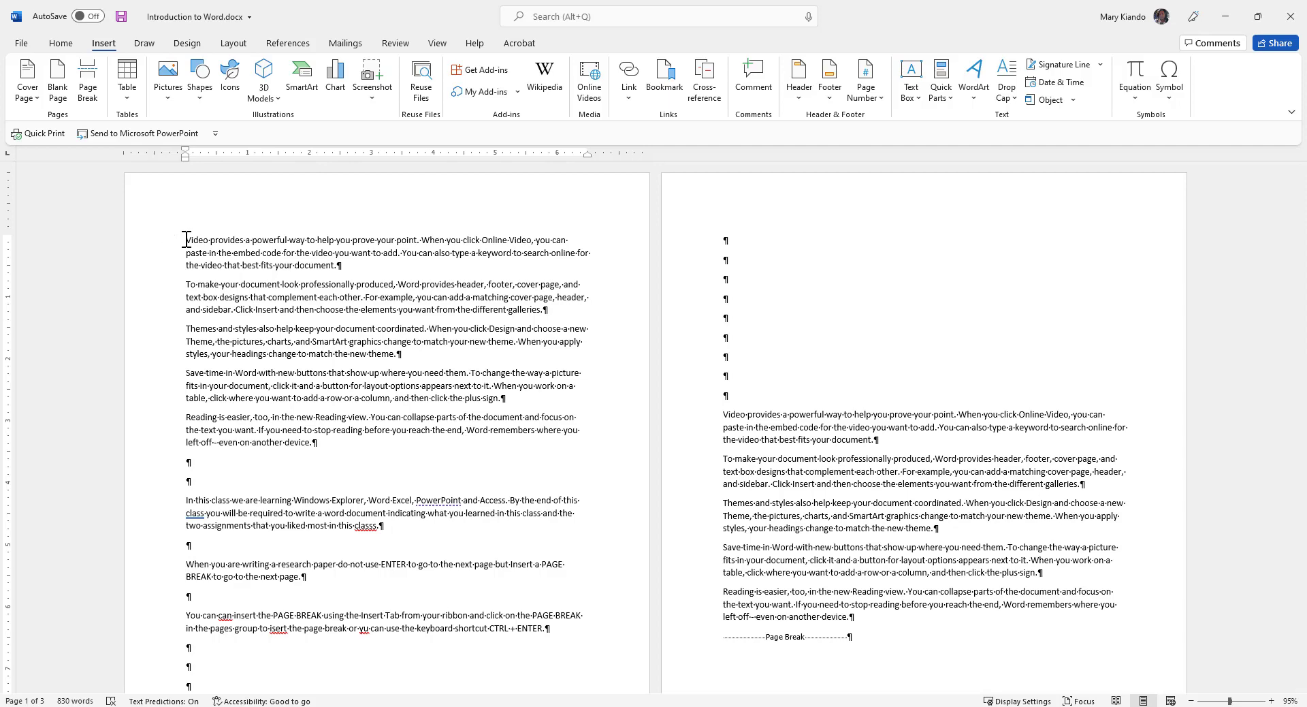
{"action": "key", "text": "shift"}
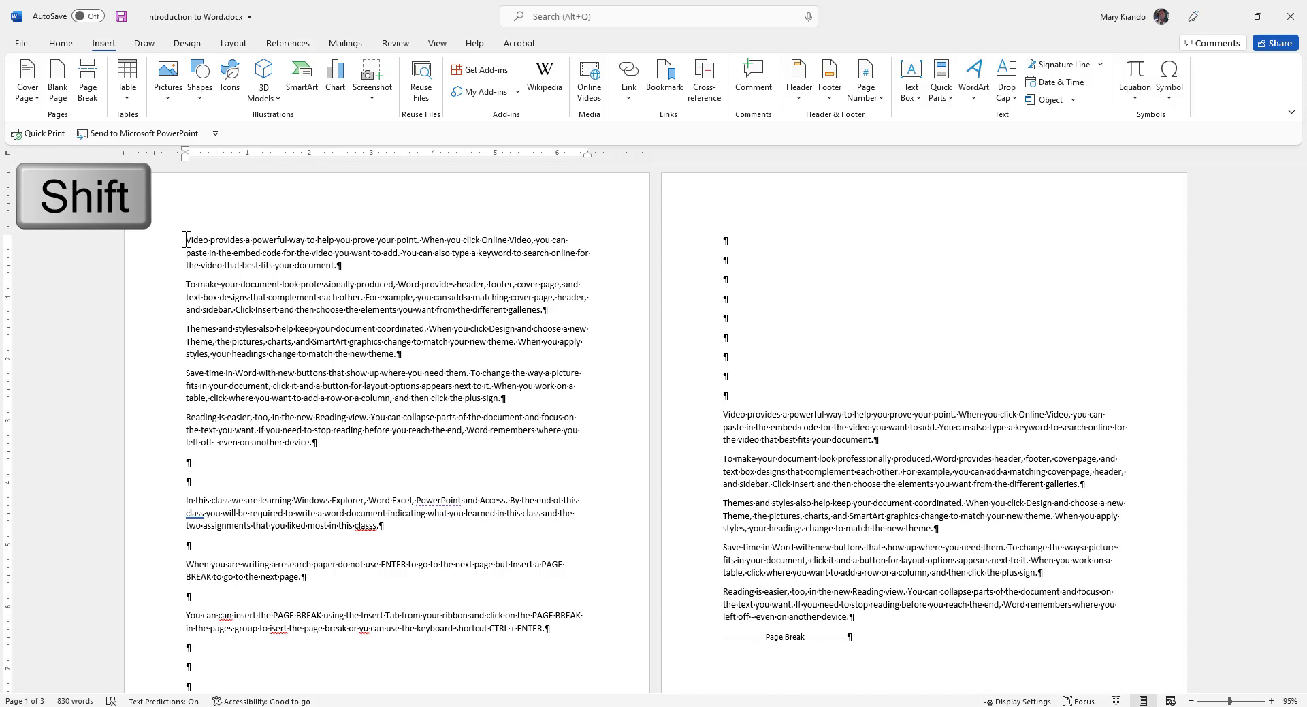
{"action": "left_click", "coordinate": [566, 240], "text": "shift"}
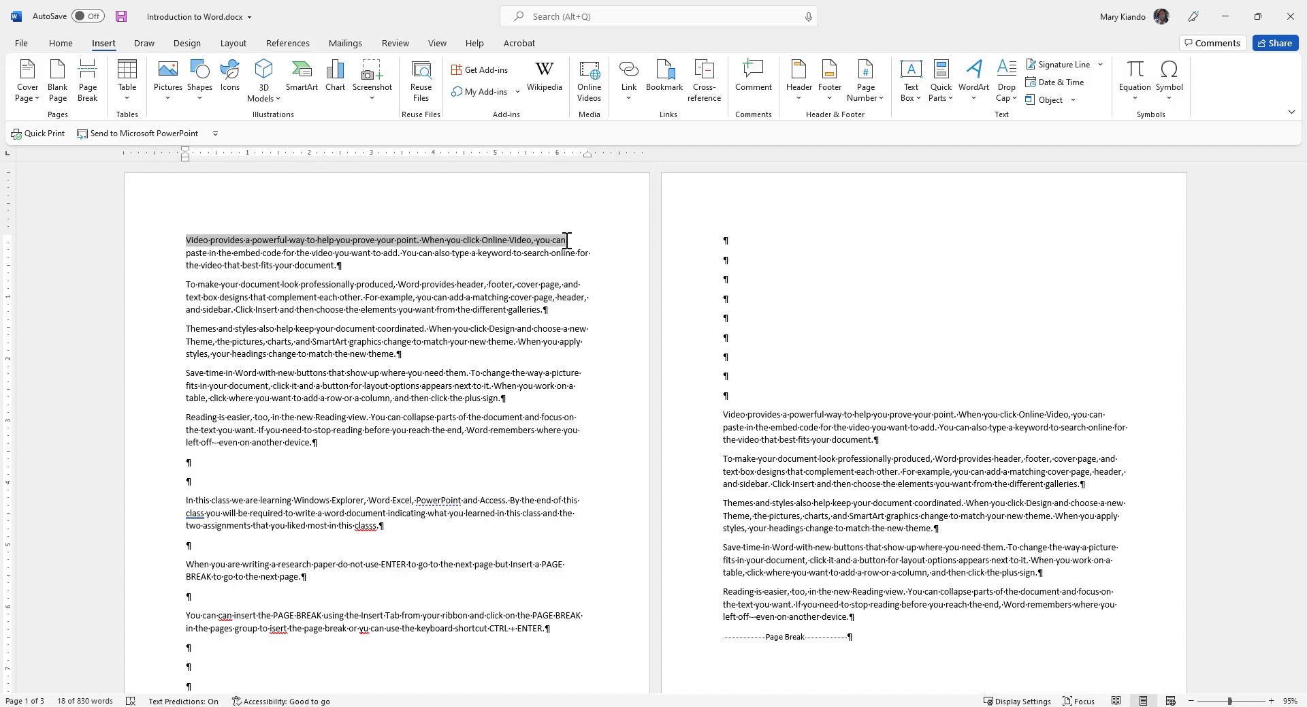
{"action": "key", "text": "shift"}
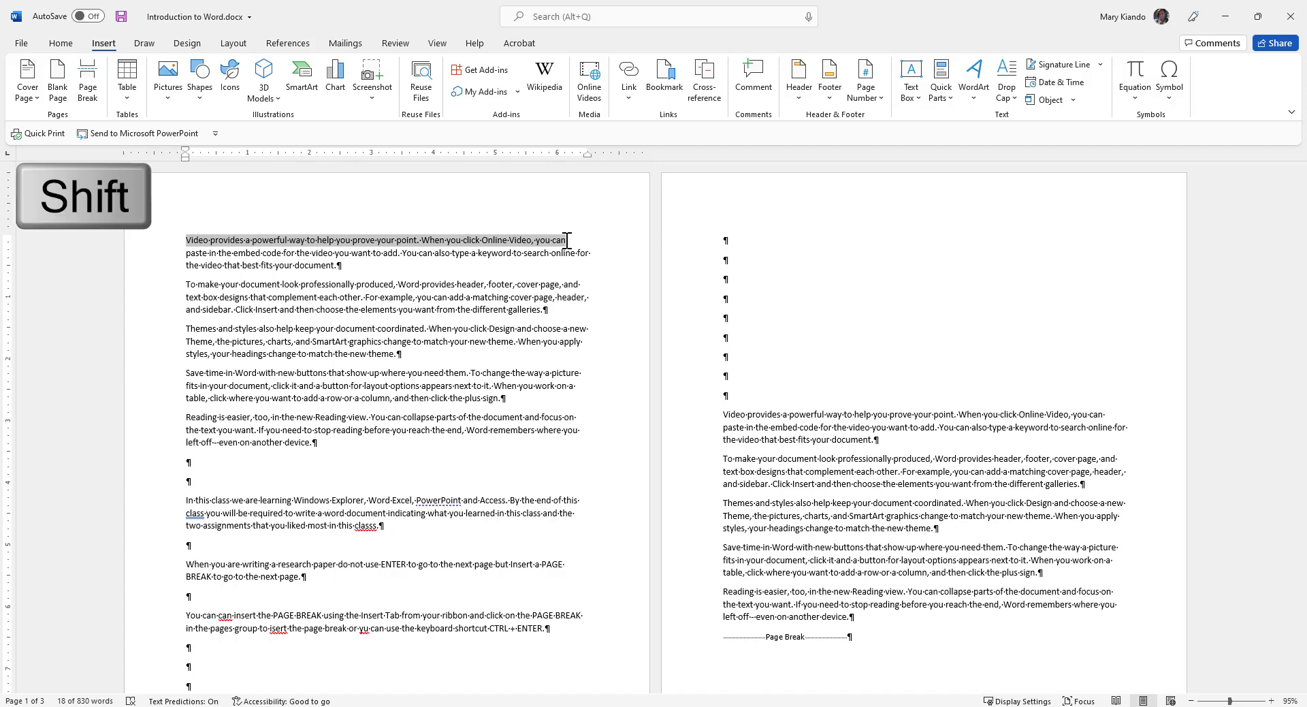
{"action": "left_click", "coordinate": [338, 265], "text": "shift"}
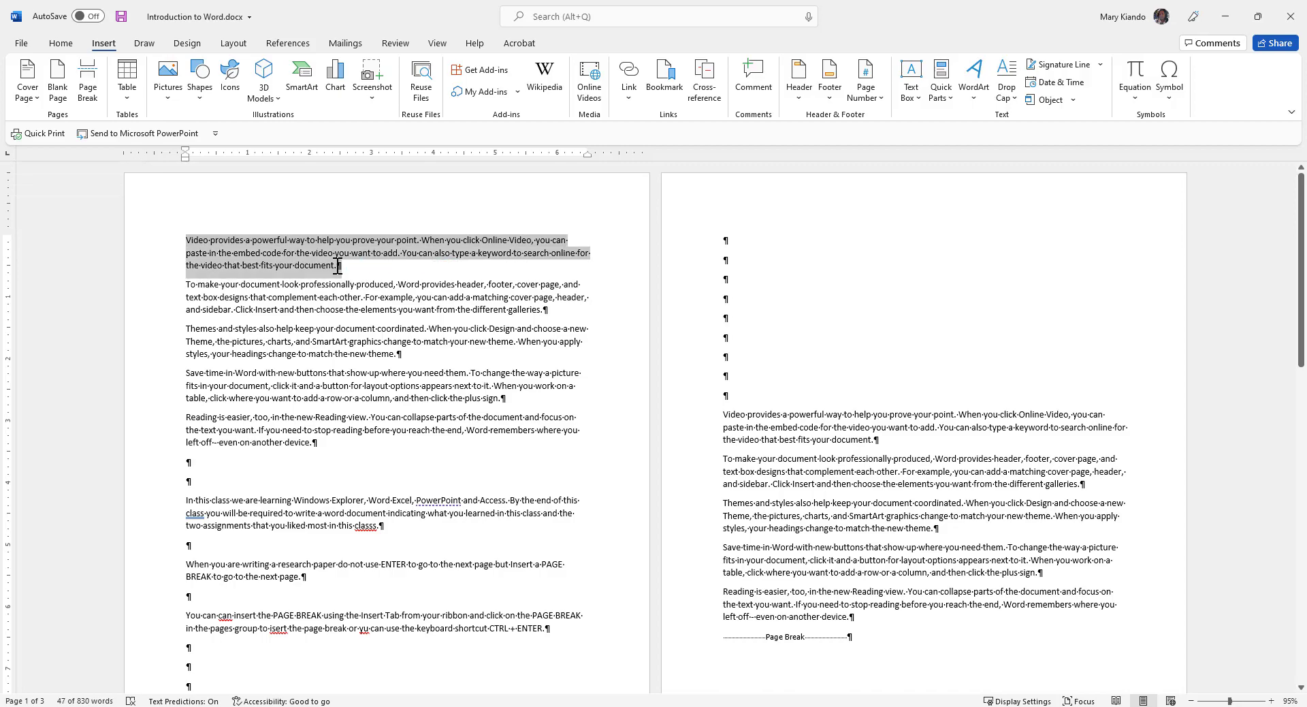
- Practise selecting the whole first paragraph and the single word "way" in it, finishing with the whole paragraph selected
{"action": "left_click", "coordinate": [220, 241]}
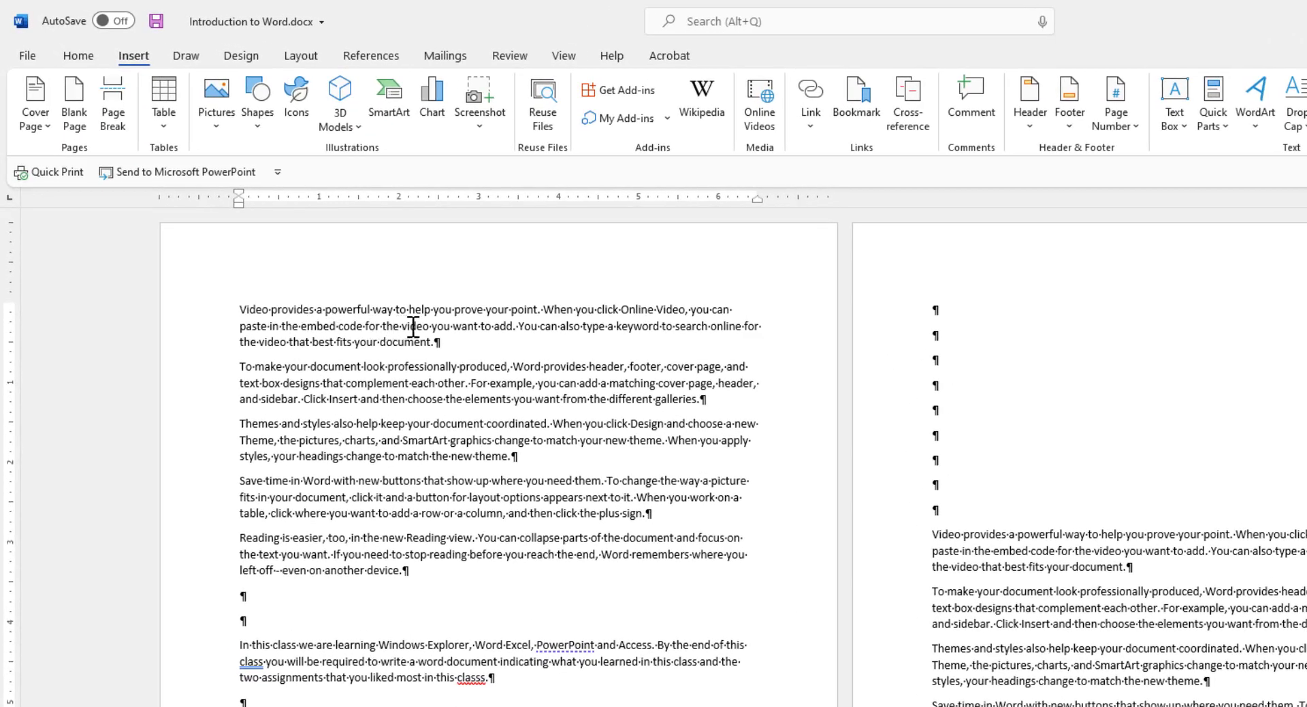
{"action": "left_click", "coordinate": [393, 326]}
{"action": "triple_click", "coordinate": [411, 326]}
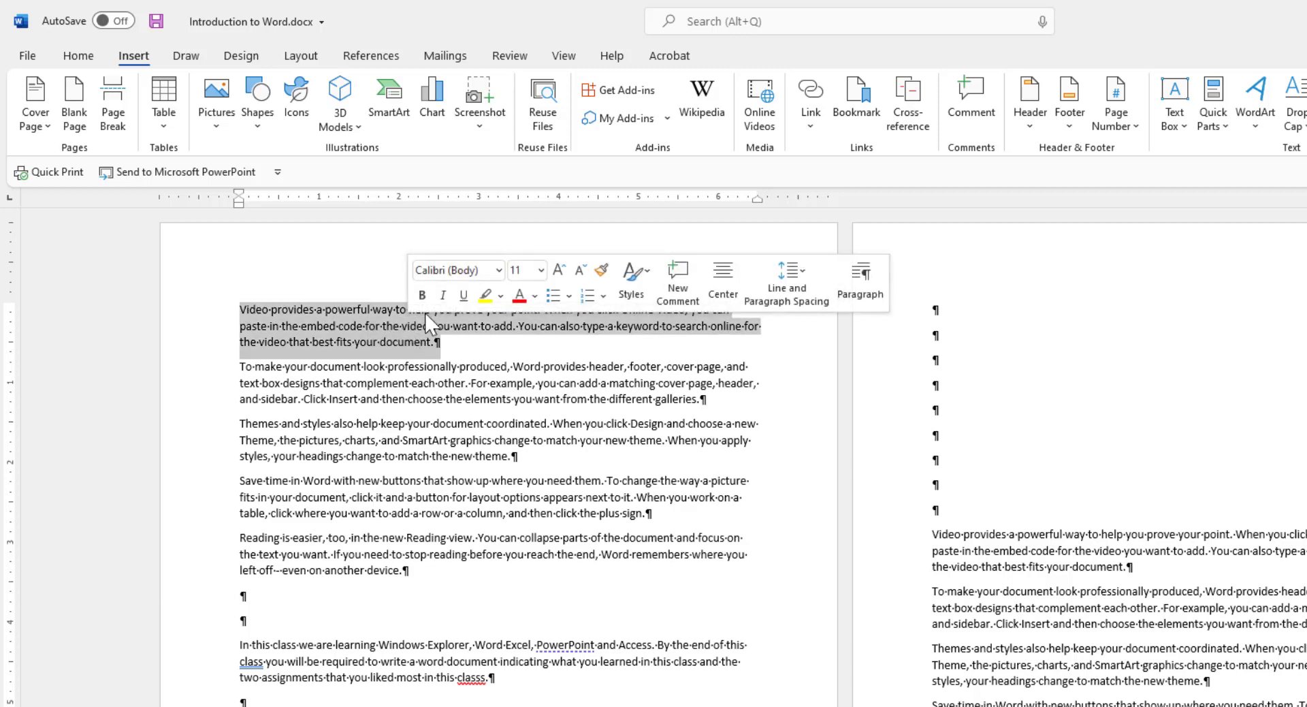
{"action": "left_click", "coordinate": [388, 310]}
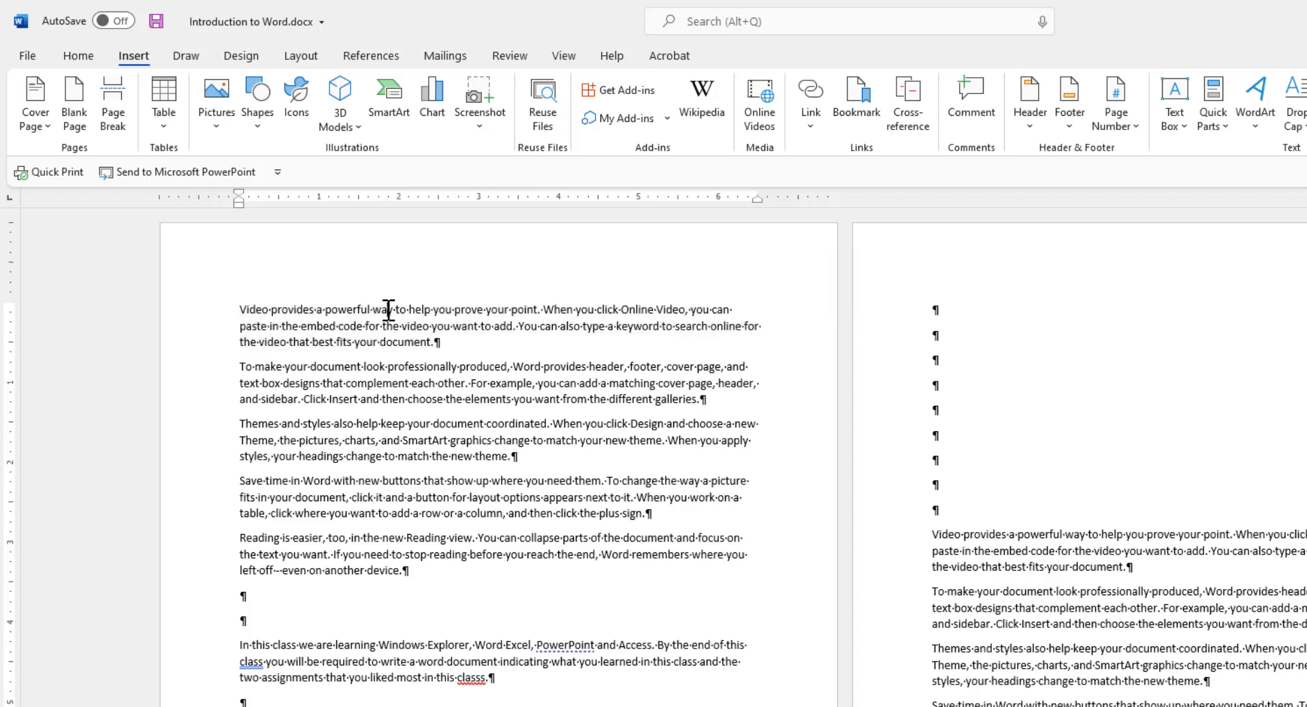
{"action": "double_click", "coordinate": [388, 309]}
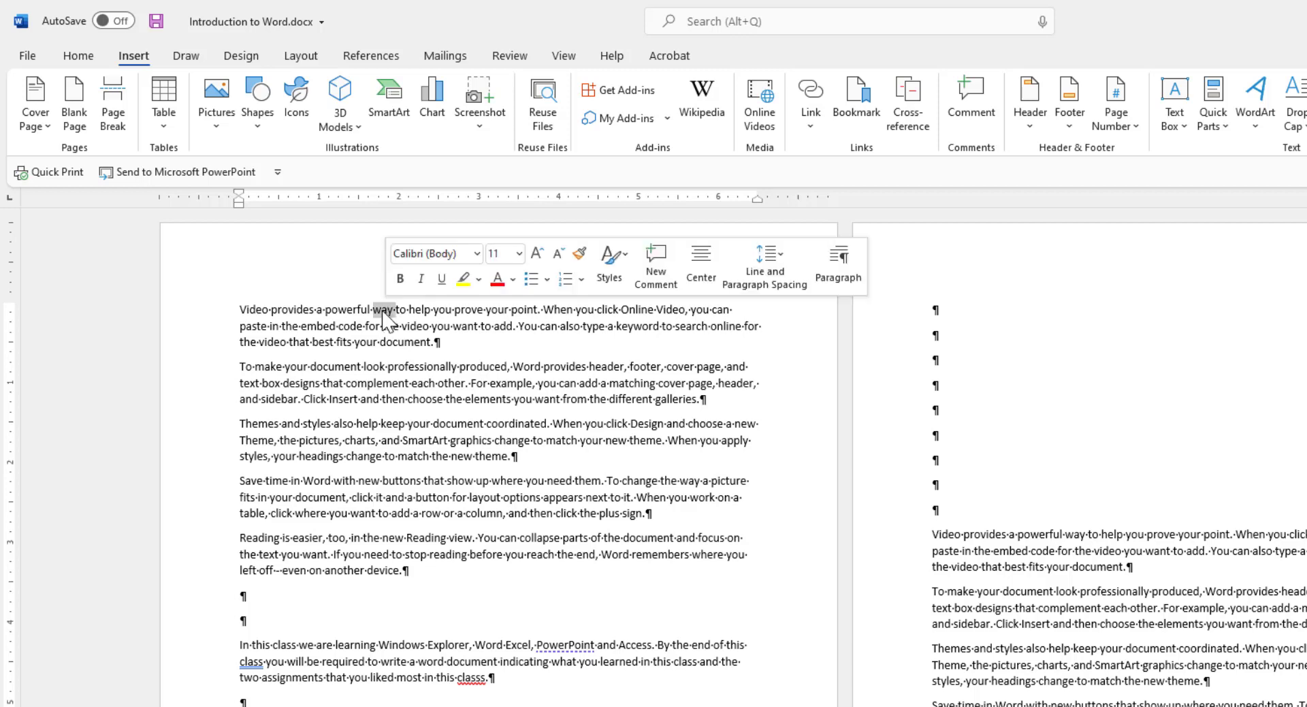
{"action": "triple_click", "coordinate": [387, 313]}
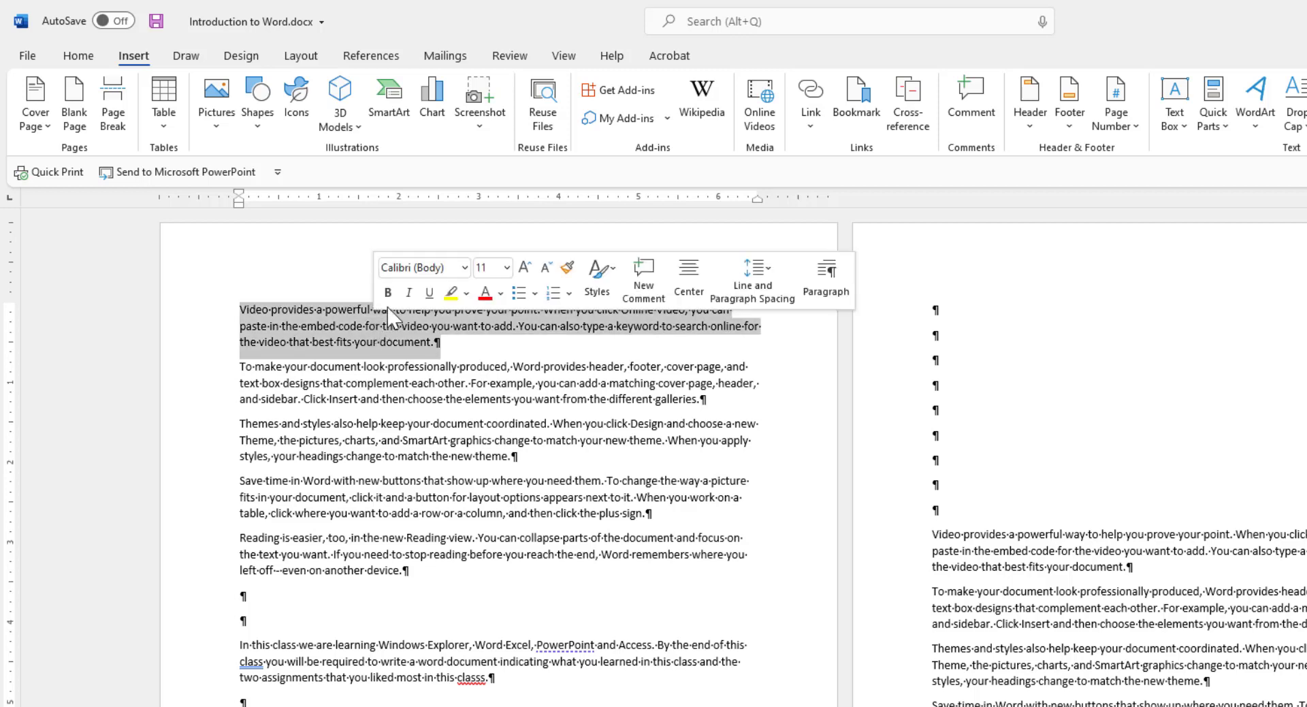
- Select "document." at the end of the first paragraph one character at a time, and clear the selection
{"action": "left_click", "coordinate": [447, 346]}
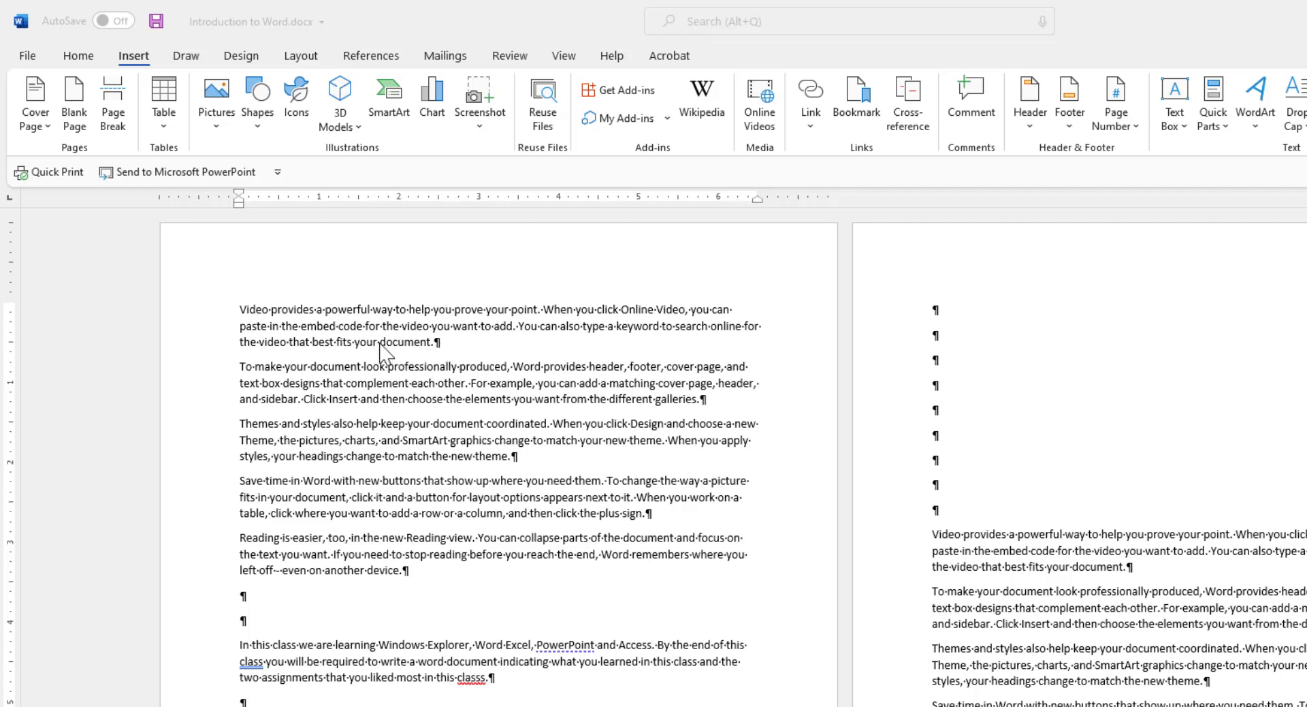
{"action": "key", "text": "alt+Tab"}
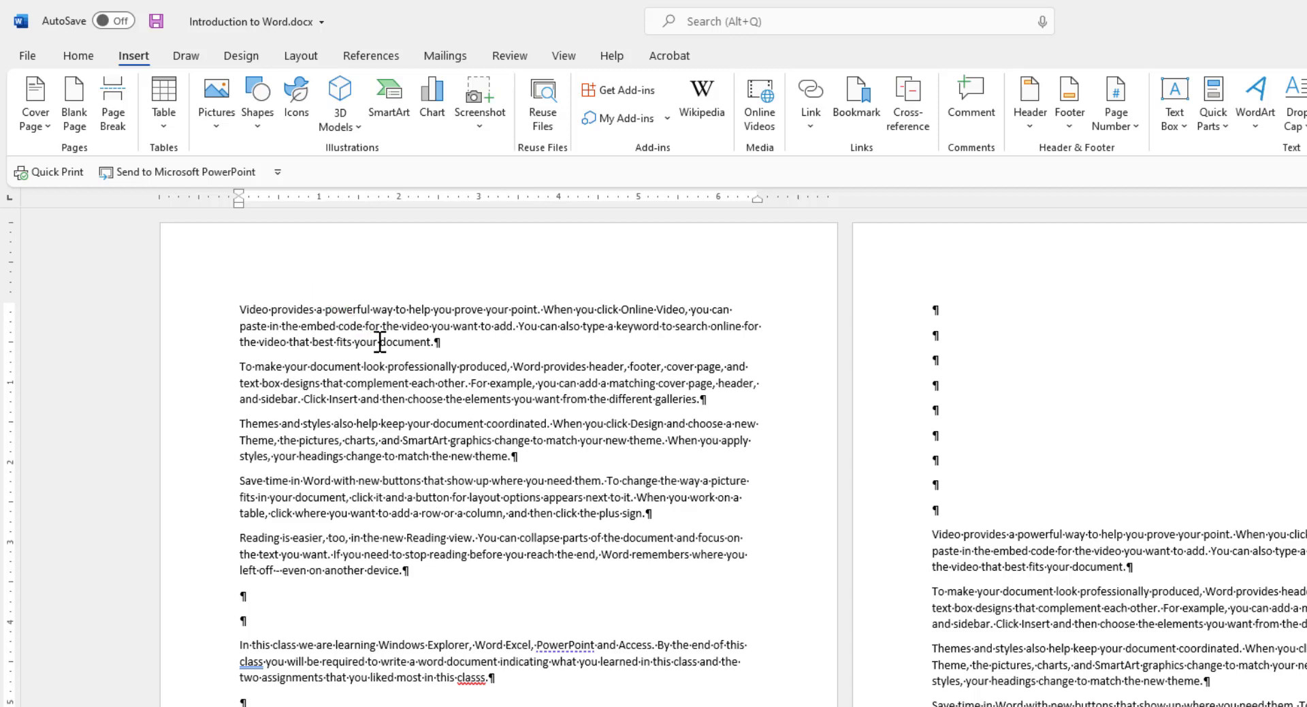
{"action": "key", "text": "shift"}
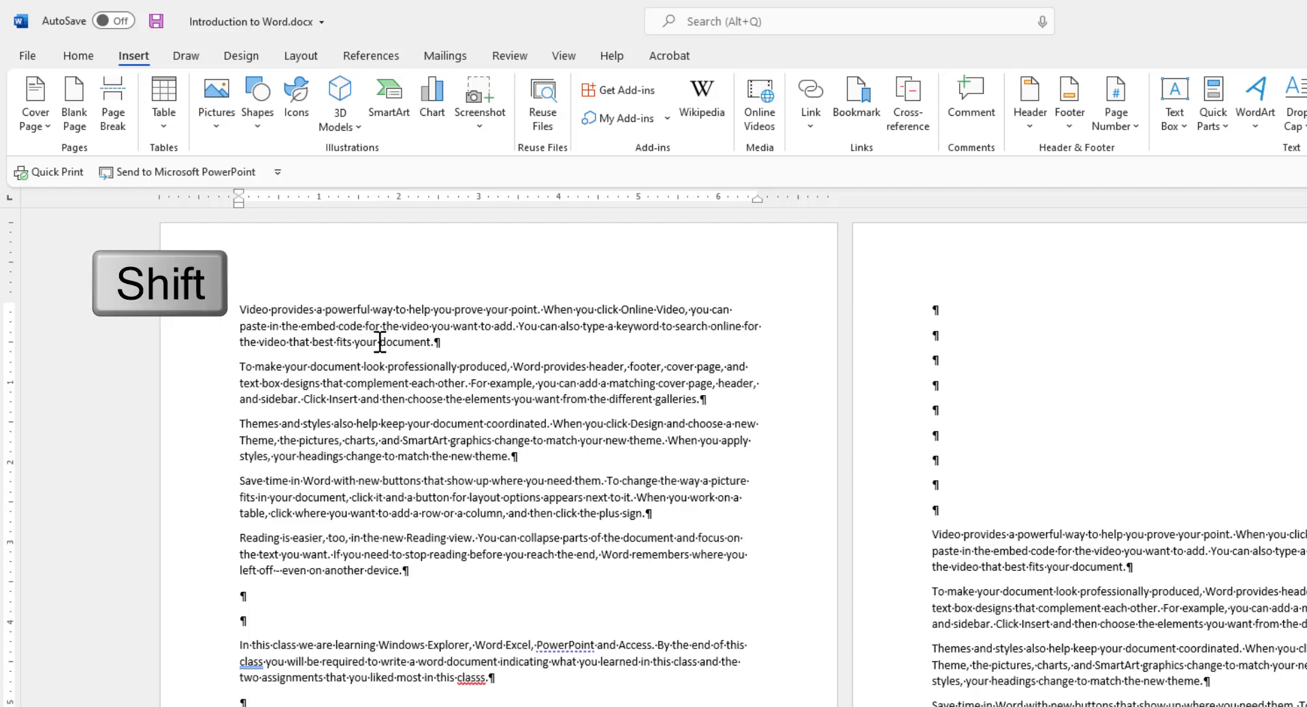
{"action": "key", "text": "shift+Right"}
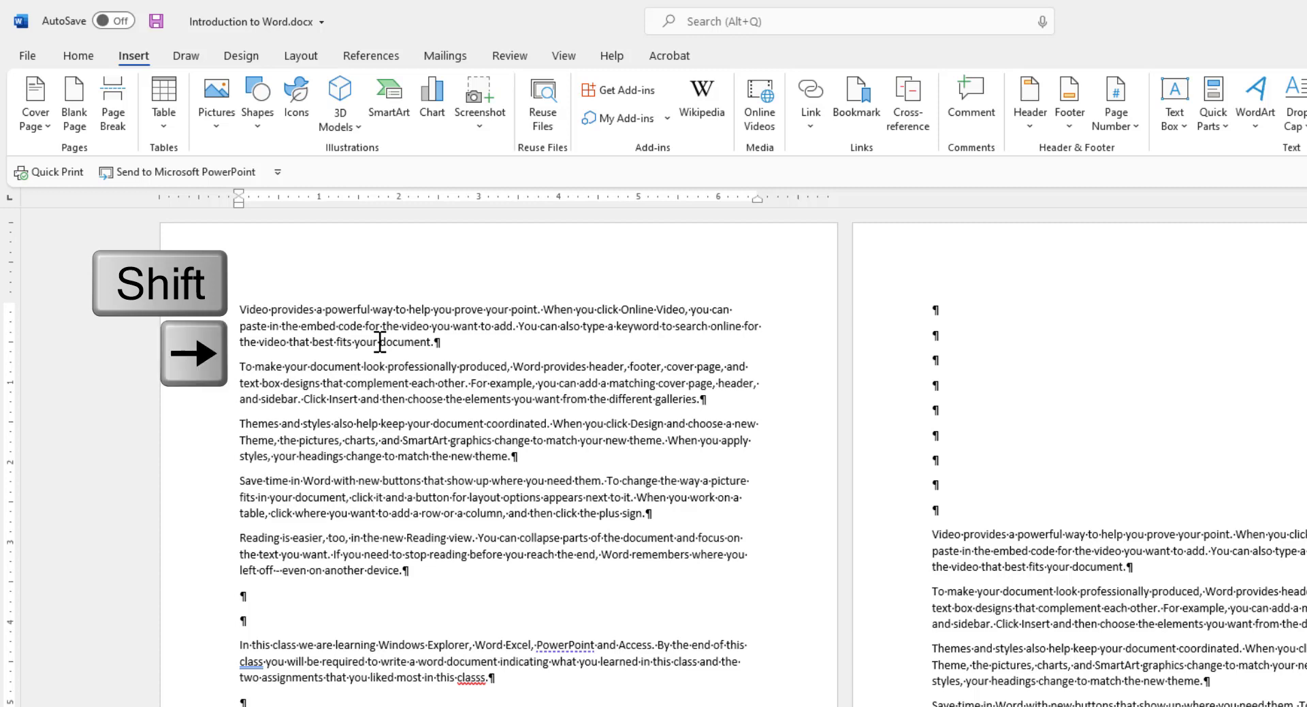
{"action": "key", "text": "shift+Right"}
{"action": "key", "text": "shift+Right"}
{"action": "key", "text": "shift+Right"}
{"action": "key", "text": "shift+Right"}
{"action": "key", "text": "shift+Right"}
{"action": "key", "text": "shift+Right"}
{"action": "key", "text": "shift+Right"}
{"action": "key", "text": "shift+Right"}
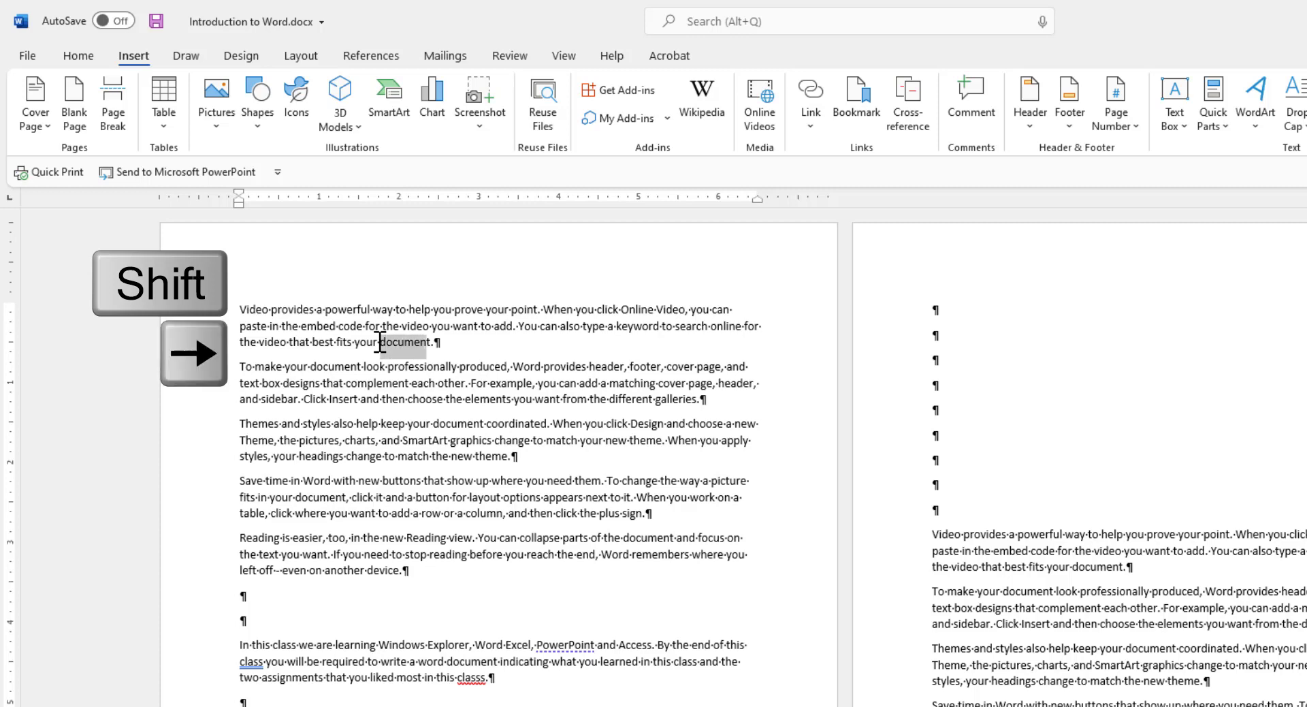
{"action": "key", "text": "shift+Right"}
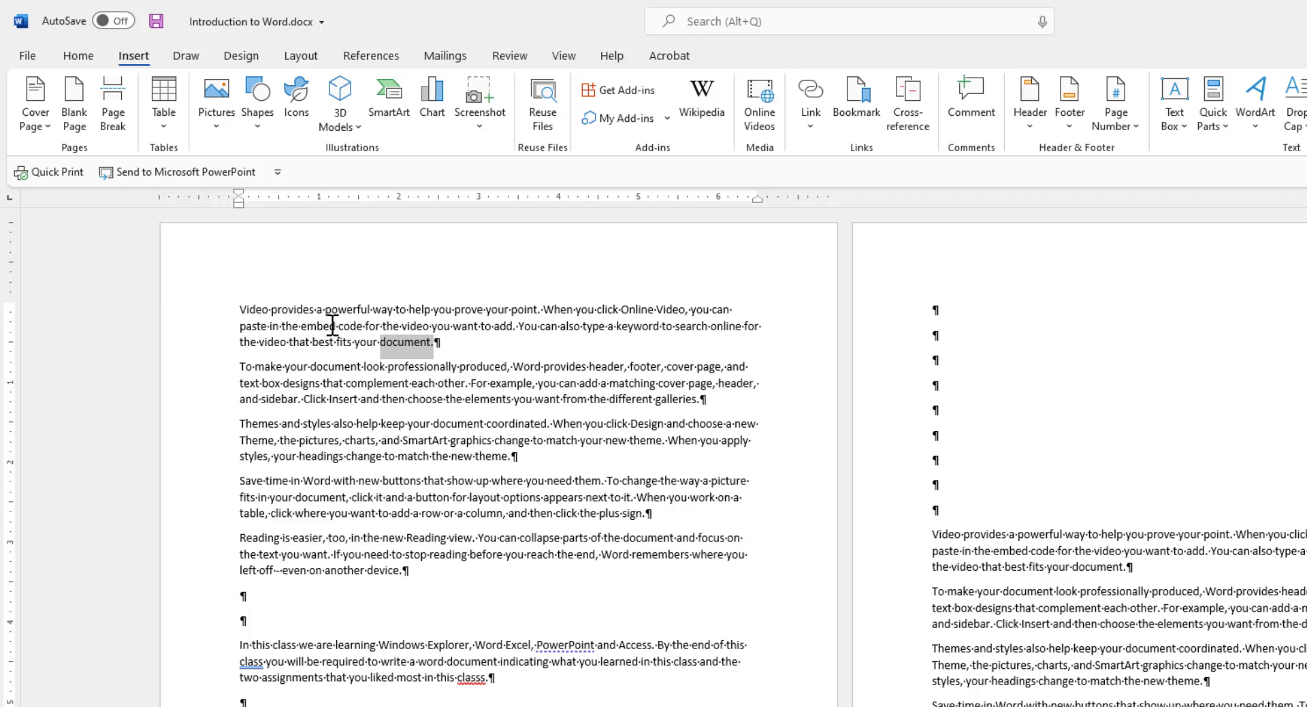
{"action": "left_click", "coordinate": [314, 341]}
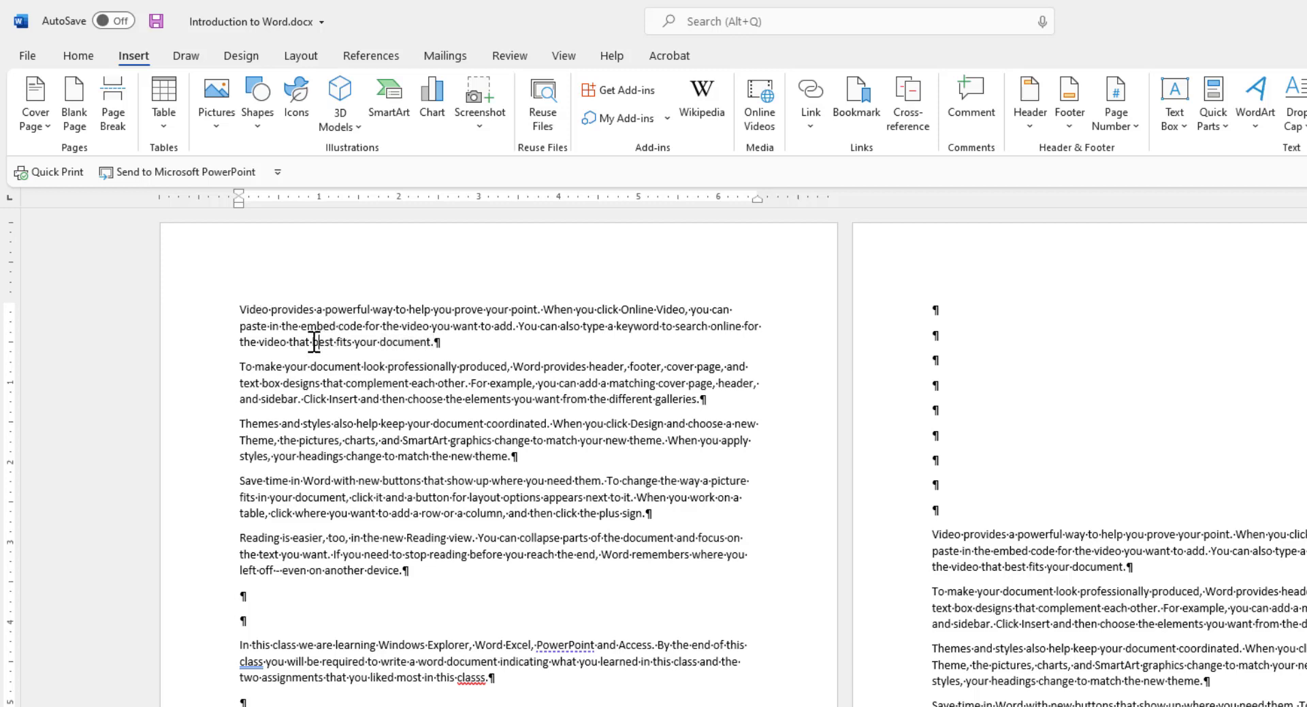
- Select together the first lines of page one's first, second, fourth and "In this class" paragraphs and page two's second and fourth text paragraphs
{"action": "left_click", "coordinate": [221, 315]}
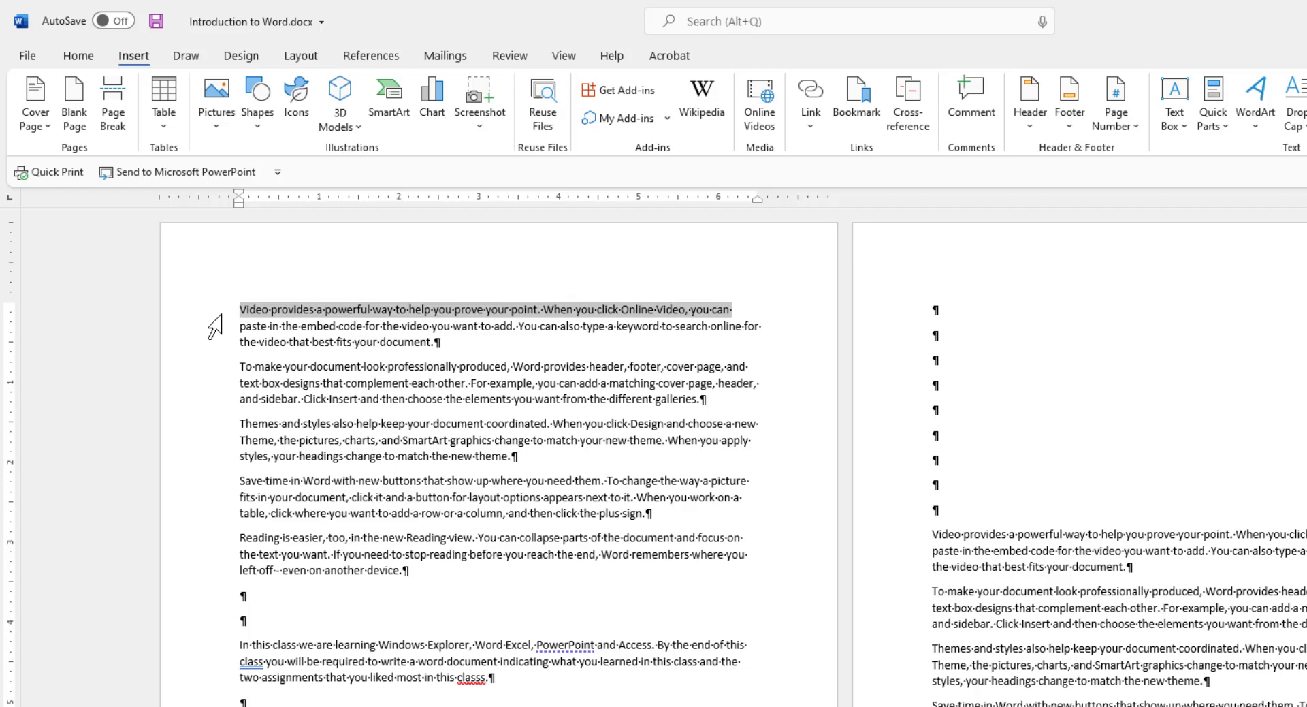
{"action": "key", "text": "ctrl"}
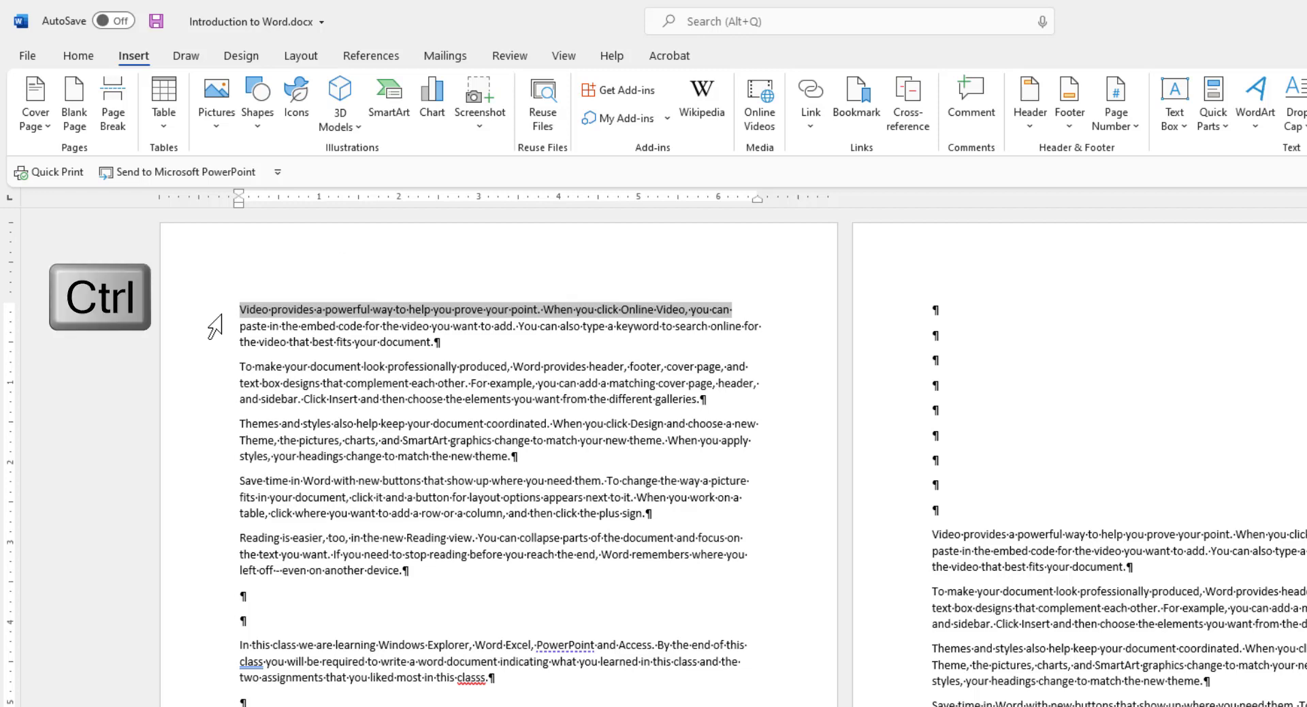
{"action": "left_click", "coordinate": [221, 372], "text": "ctrl"}
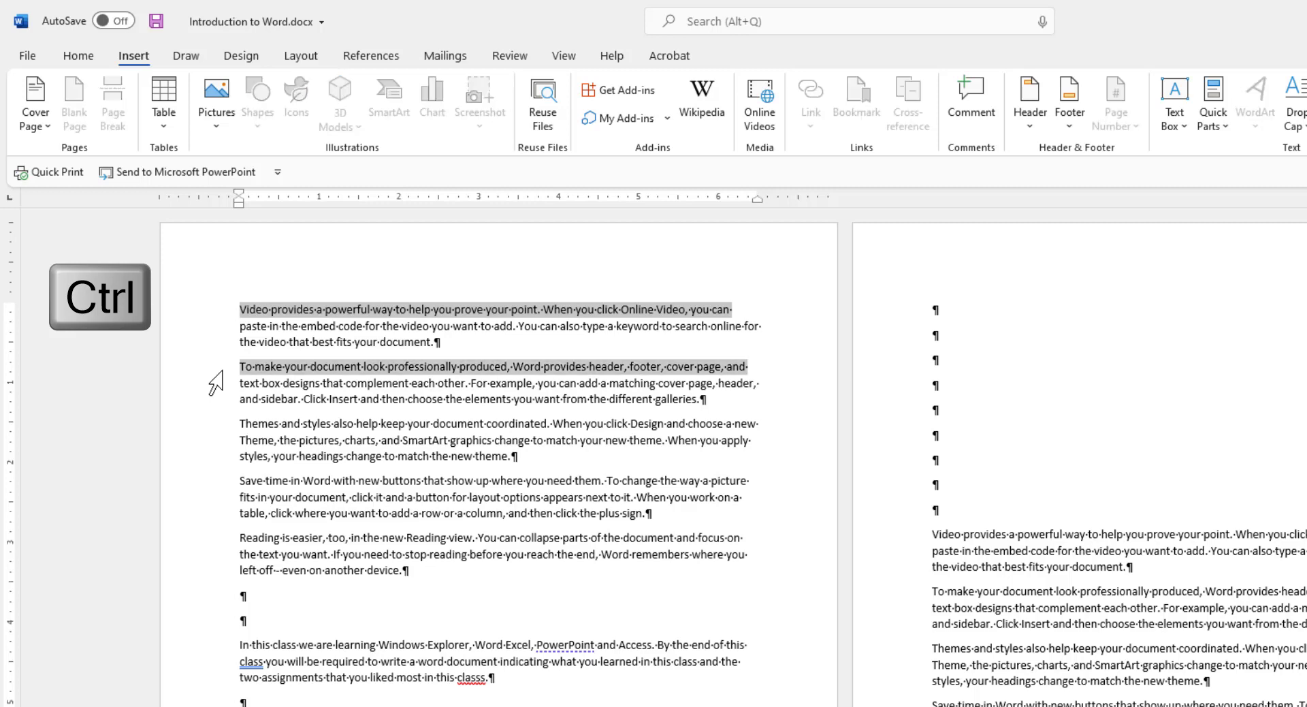
{"action": "left_click", "coordinate": [219, 497], "text": "ctrl"}
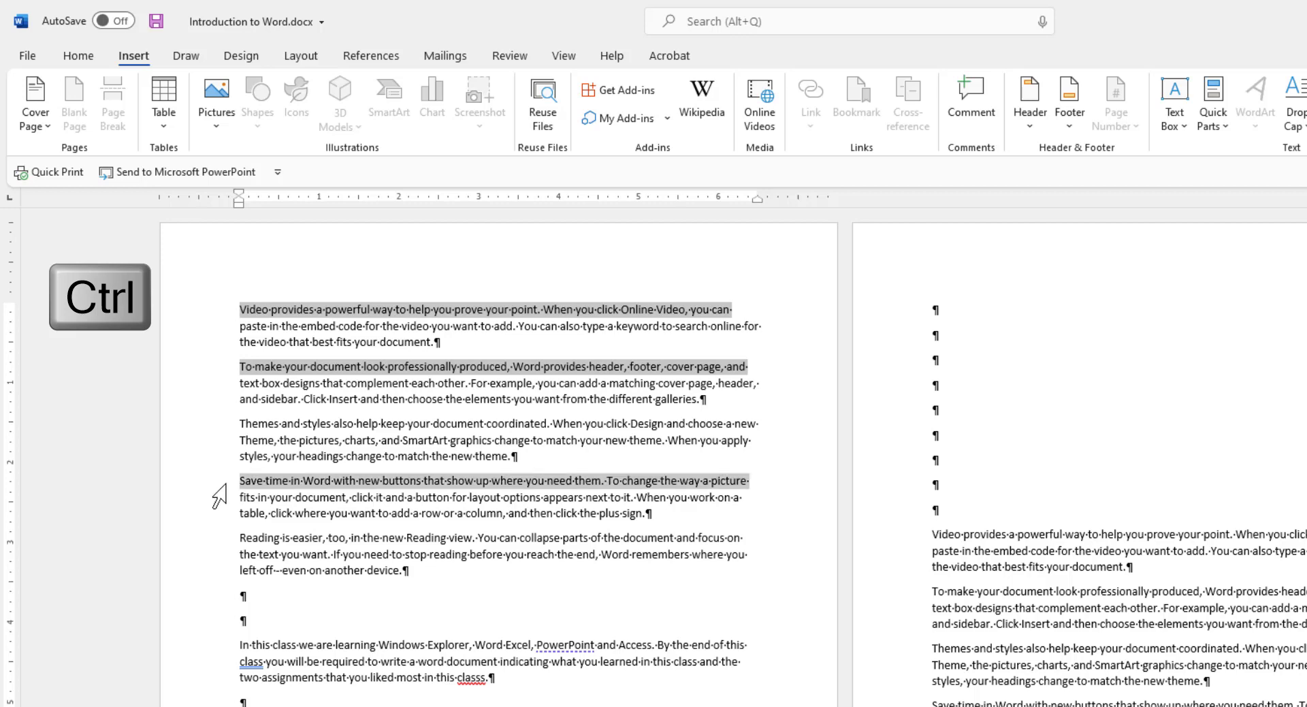
{"action": "left_click", "coordinate": [223, 652], "text": "ctrl"}
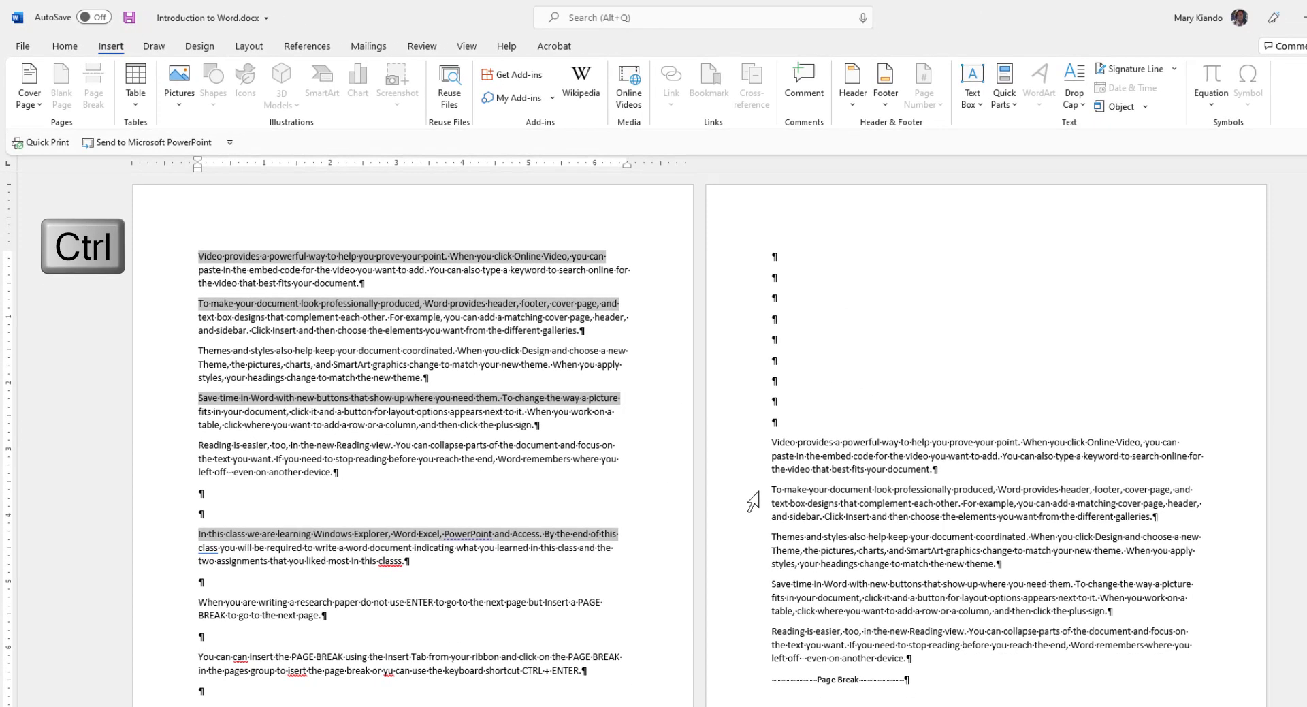
{"action": "left_click", "coordinate": [752, 502], "text": "ctrl"}
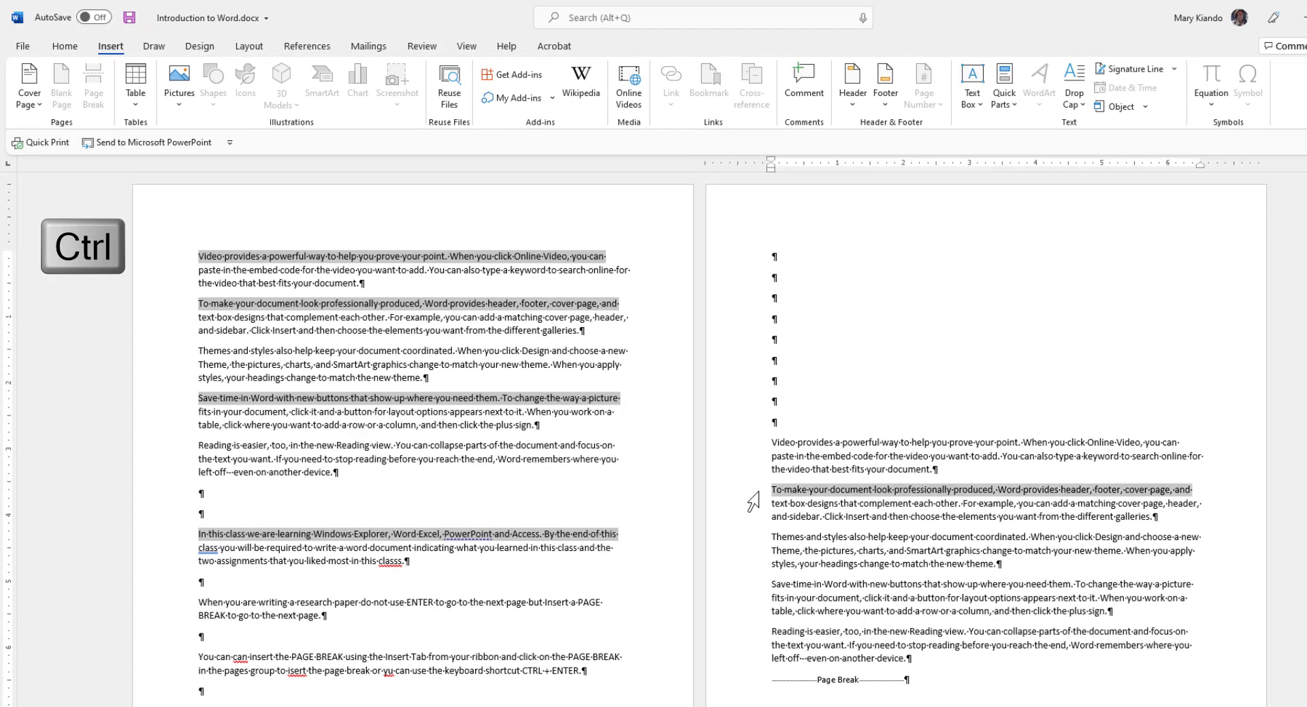
{"action": "left_click", "coordinate": [756, 588], "text": "ctrl"}
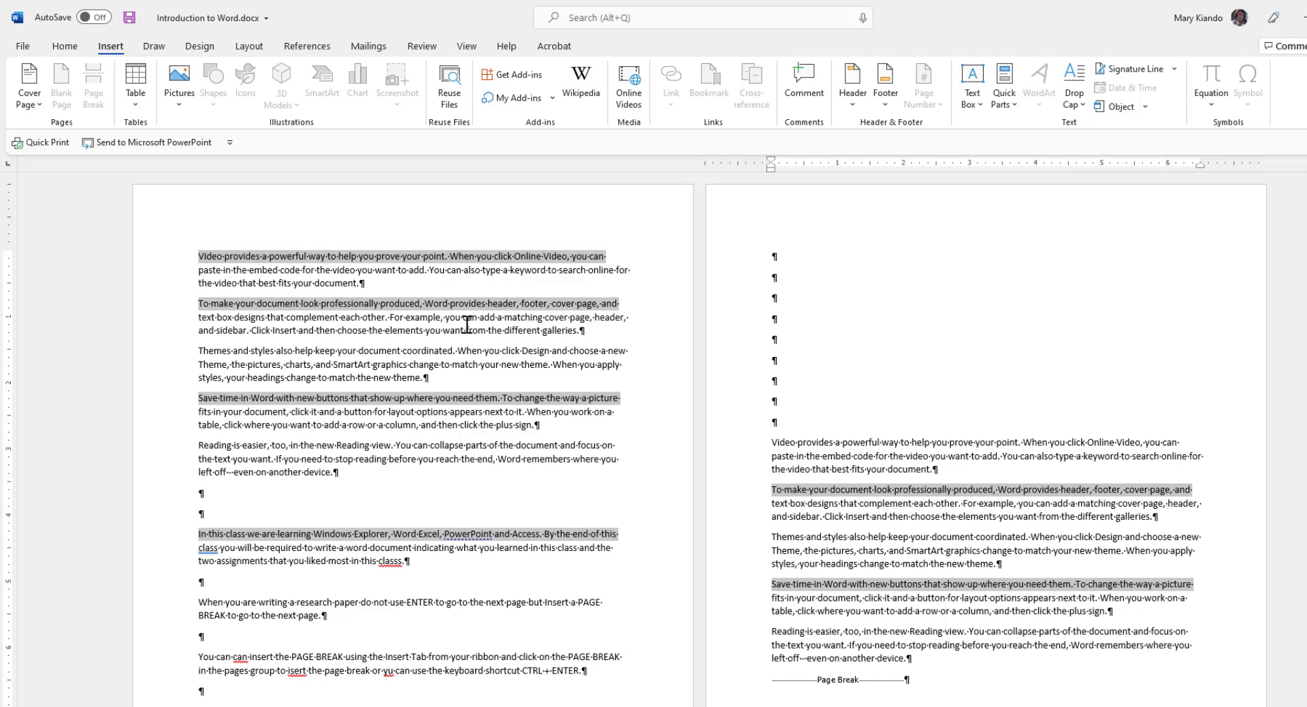
- Apply bold to the selected lines, undo the bold formatting and clear the selection
{"action": "key", "text": "ctrl+b"}
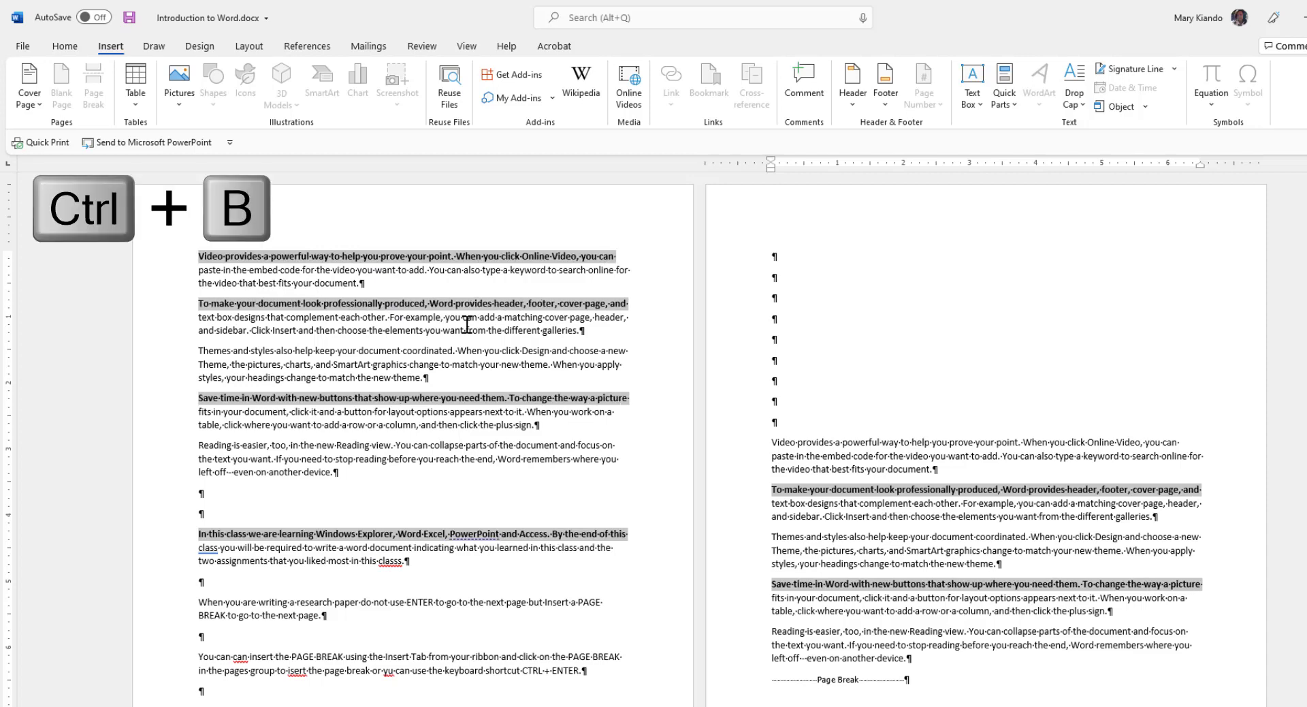
{"action": "left_click", "coordinate": [428, 290]}
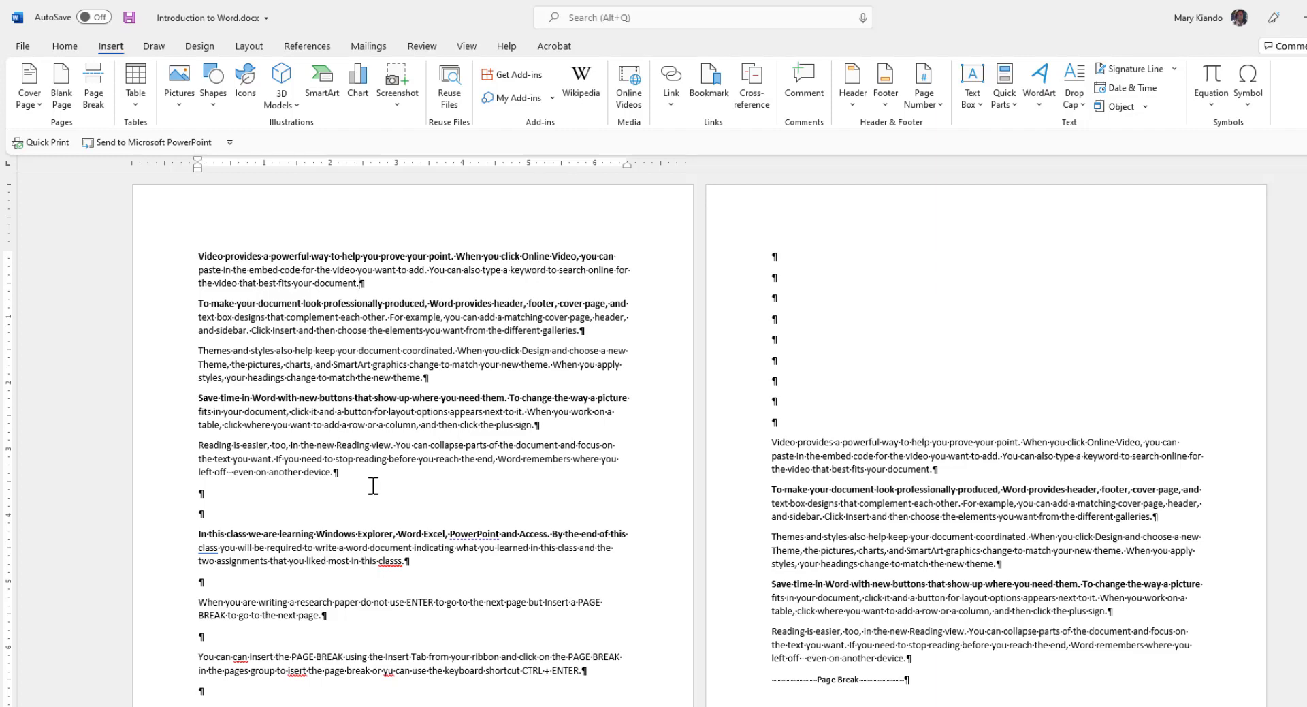
{"action": "key", "text": "ctrl+z"}
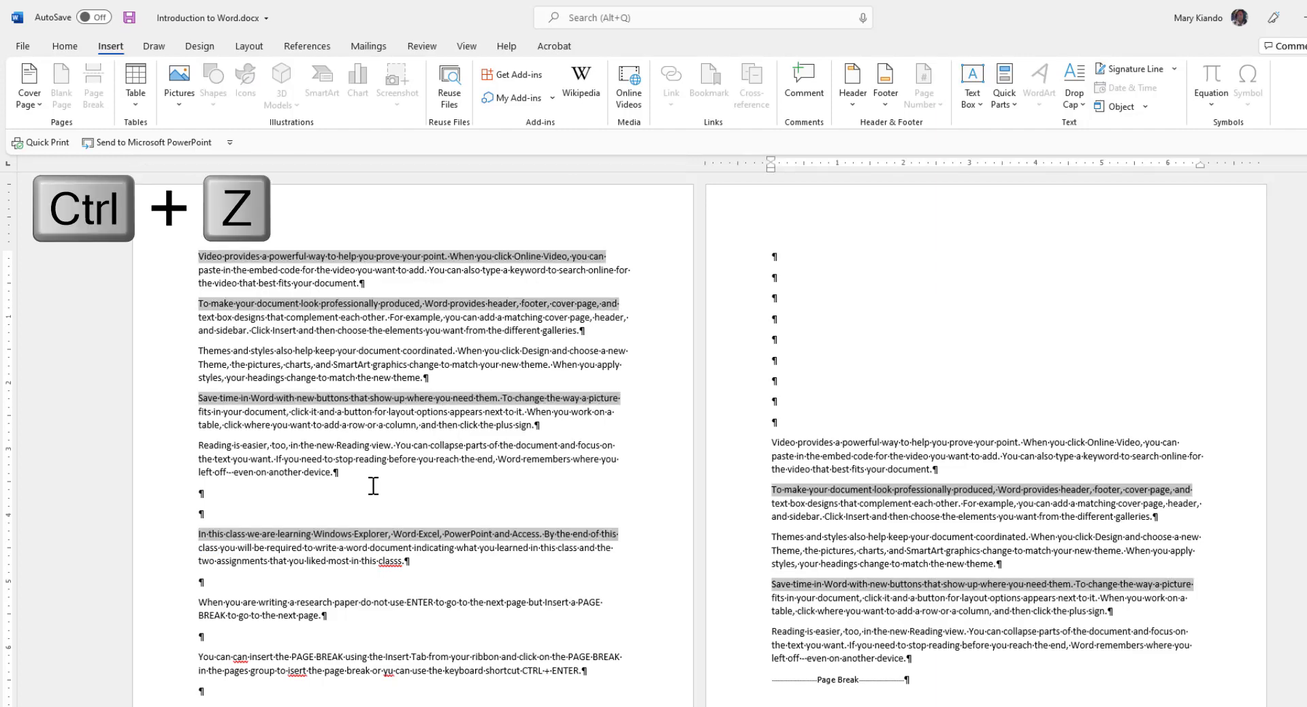
{"action": "left_click", "coordinate": [226, 283]}
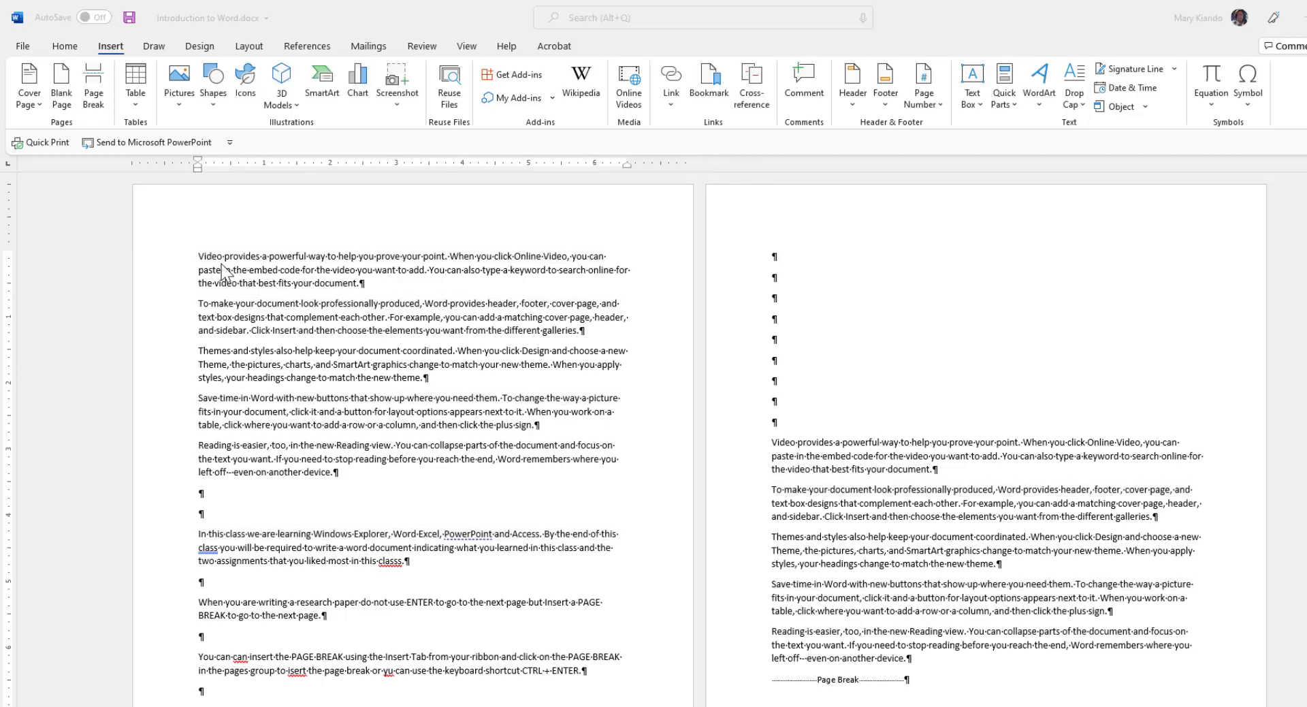
- Select the entire document and check the selection through to the last page
{"action": "left_click", "coordinate": [258, 268]}
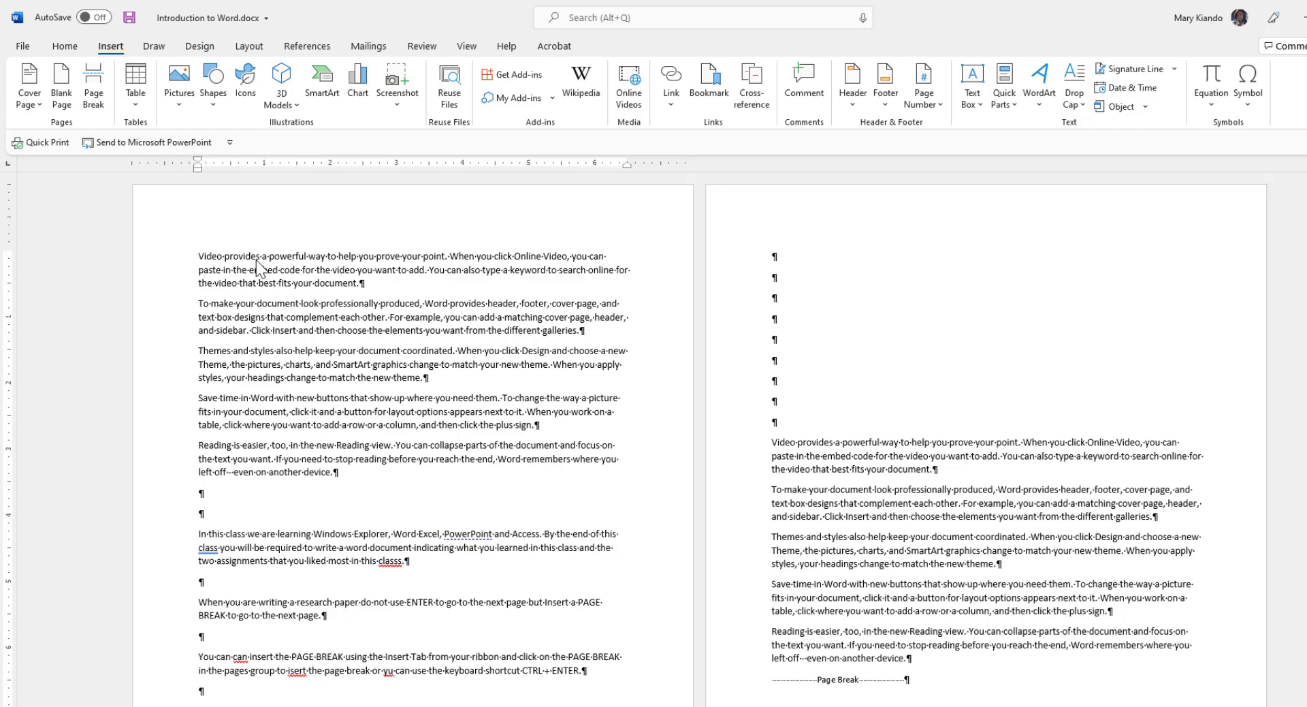
{"action": "key", "text": "ctrl+a"}
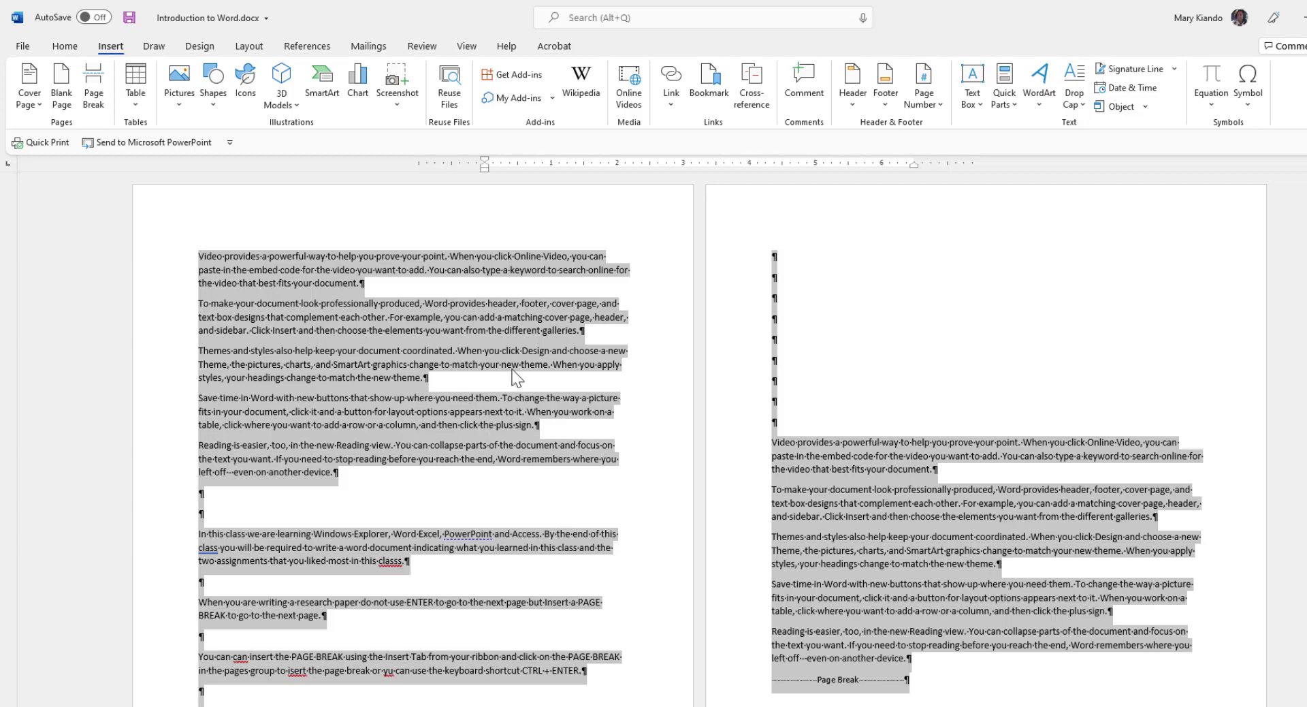
{"action": "scroll", "coordinate": [520, 363], "scroll_direction": "down", "scroll_amount": 9}
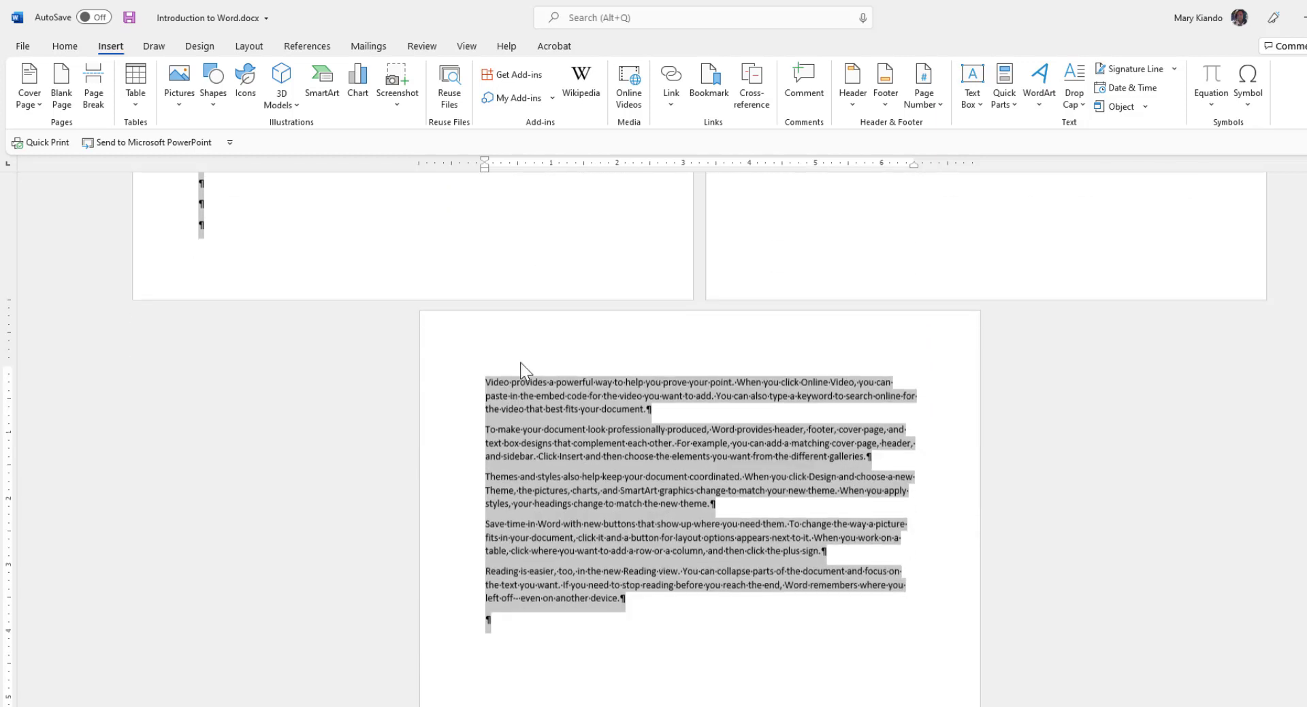
{"action": "scroll", "coordinate": [523, 370], "scroll_direction": "down", "scroll_amount": 2}
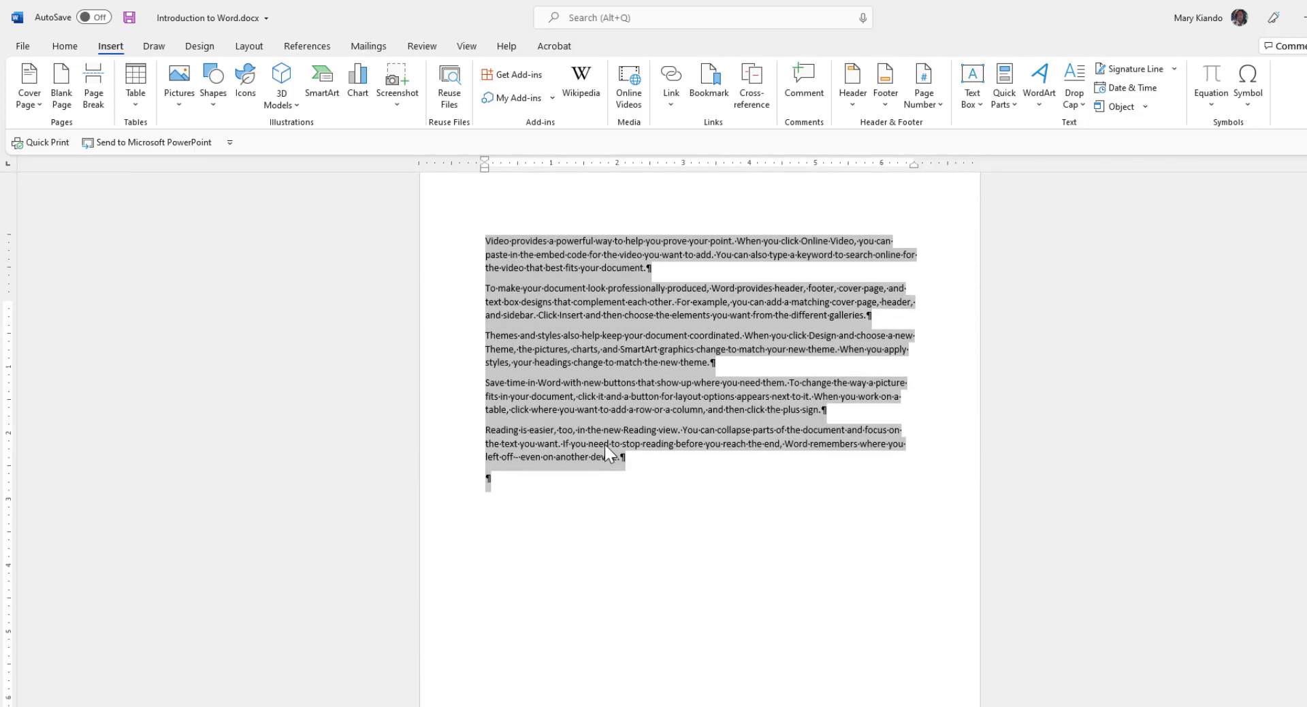
{"action": "scroll", "coordinate": [605, 444], "scroll_direction": "down", "scroll_amount": 3}
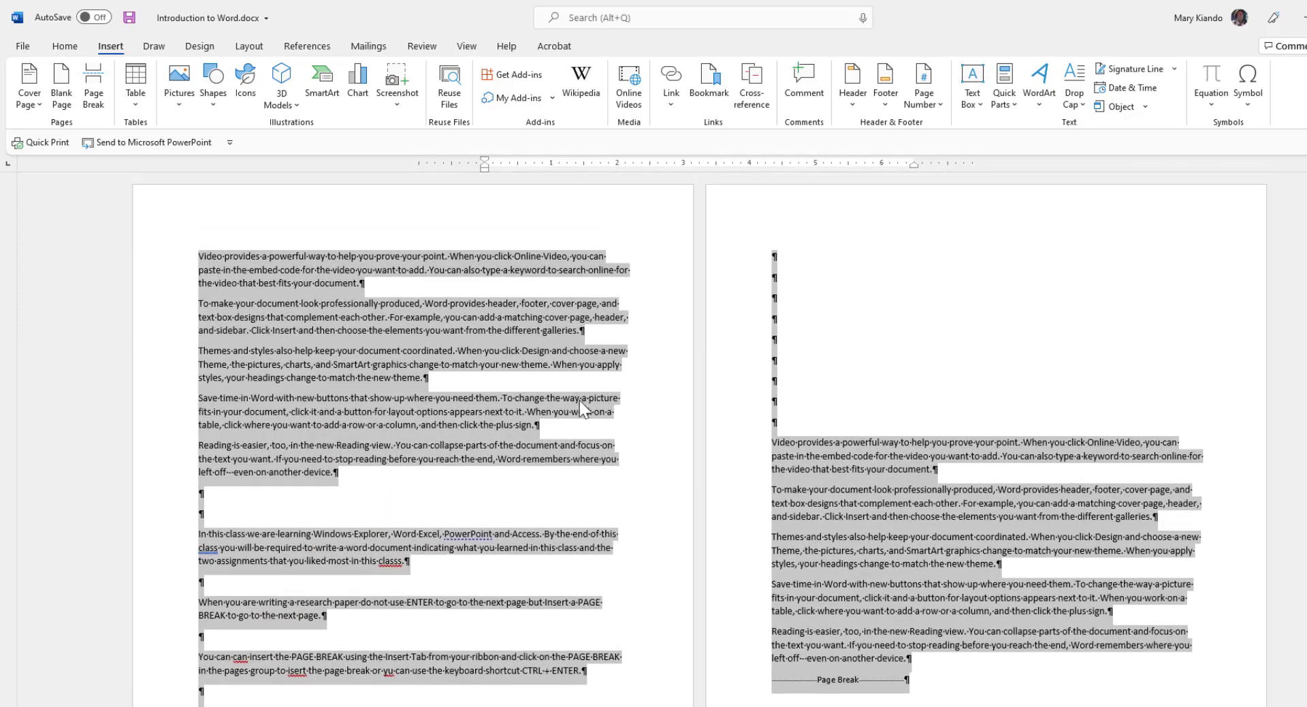
{"action": "scroll", "coordinate": [581, 415], "scroll_direction": "down", "scroll_amount": 8}
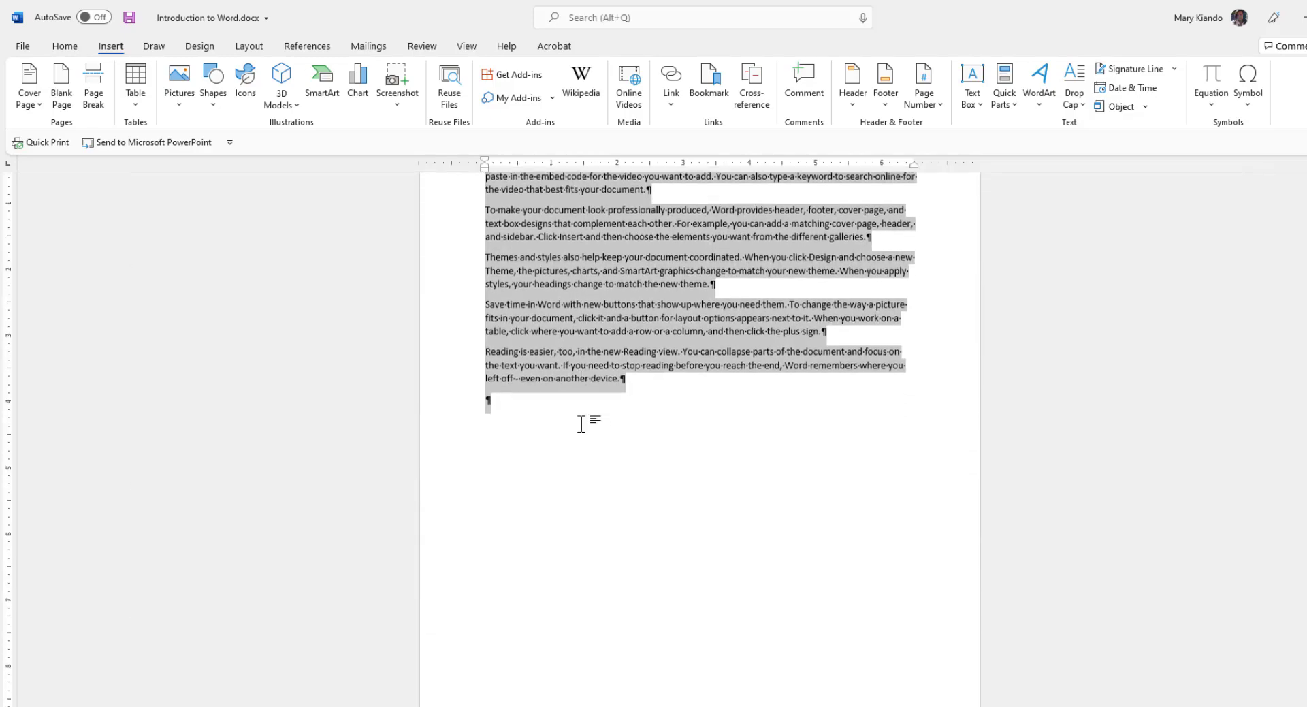
{"action": "scroll", "coordinate": [582, 428], "scroll_direction": "up", "scroll_amount": 7}
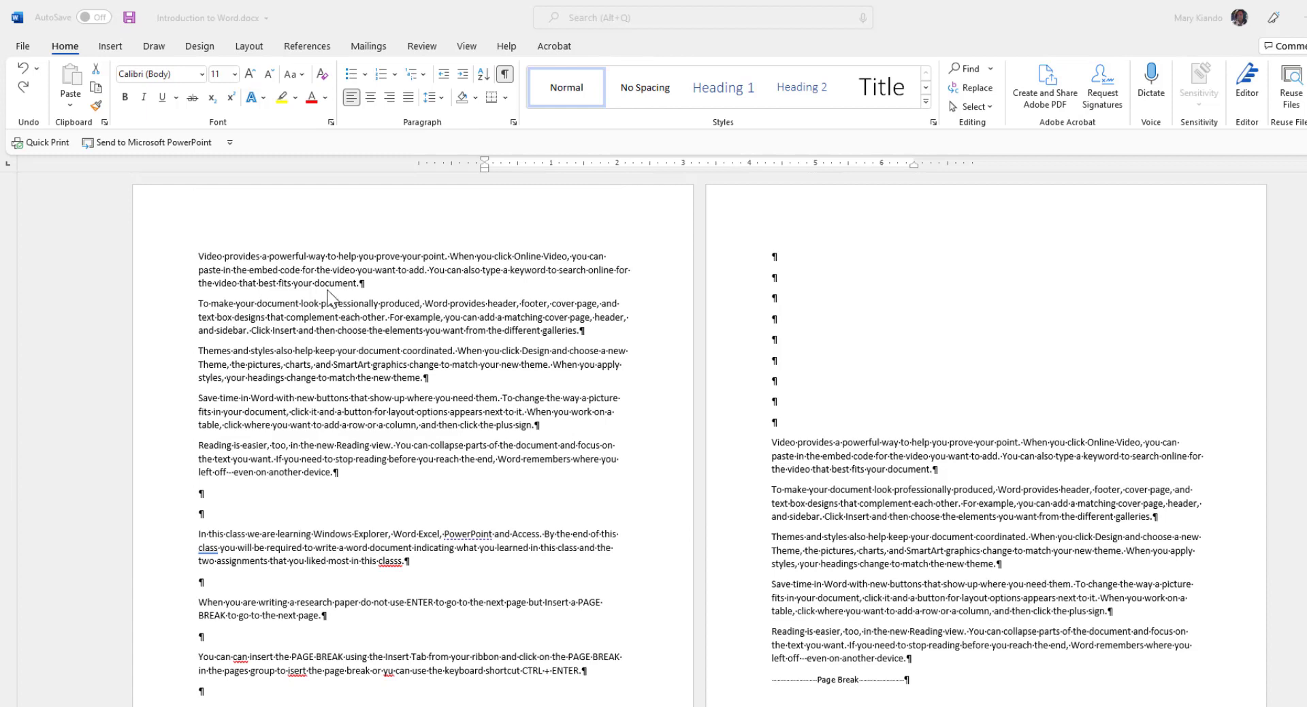
- Show the Clipboard pane and make "your document look professionally" in page one's second paragraph bold, underlined and italic
{"action": "left_click", "coordinate": [104, 122]}
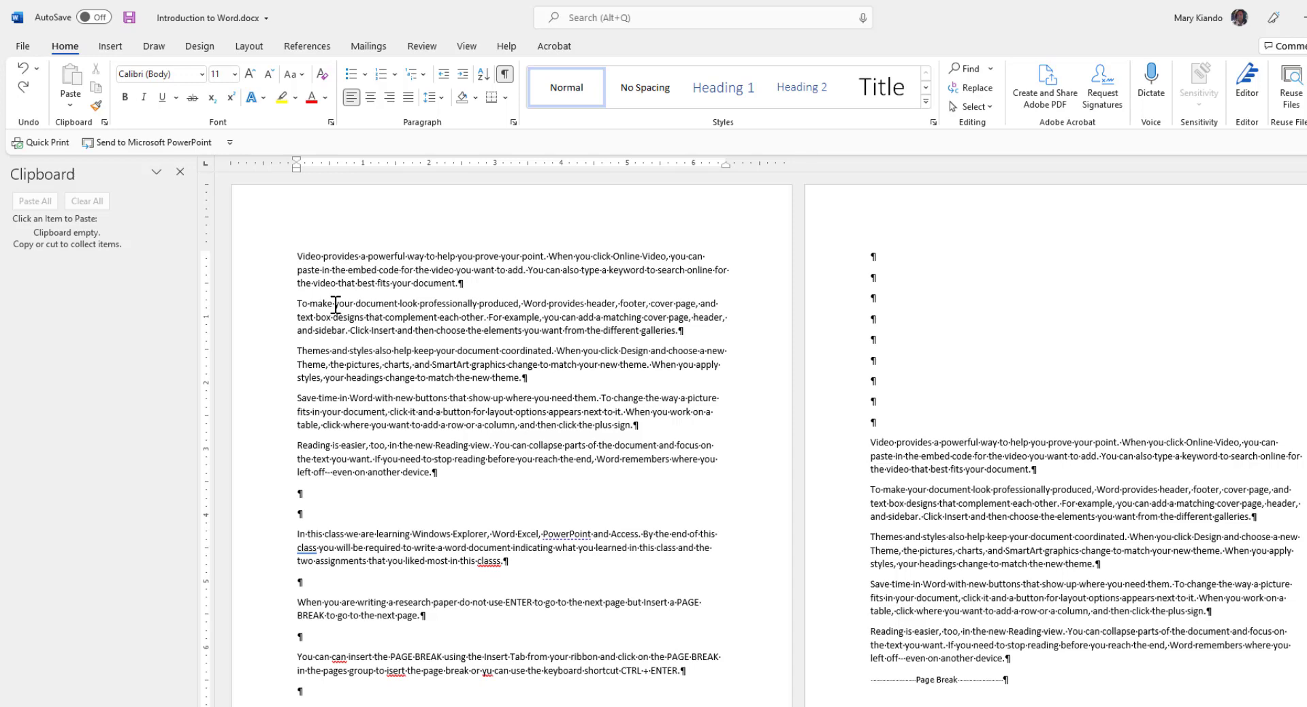
{"action": "left_click_drag", "start_coordinate": [334, 304], "coordinate": [458, 305]}
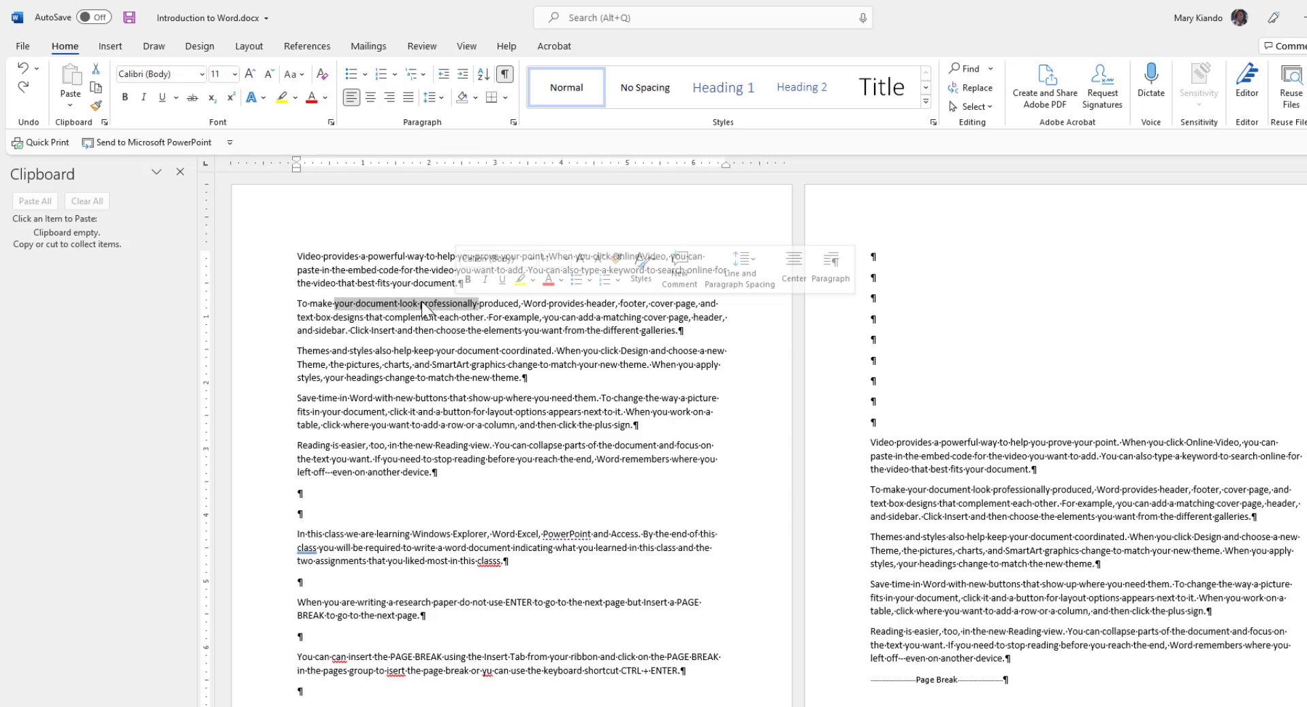
{"action": "key", "text": "ctrl+b"}
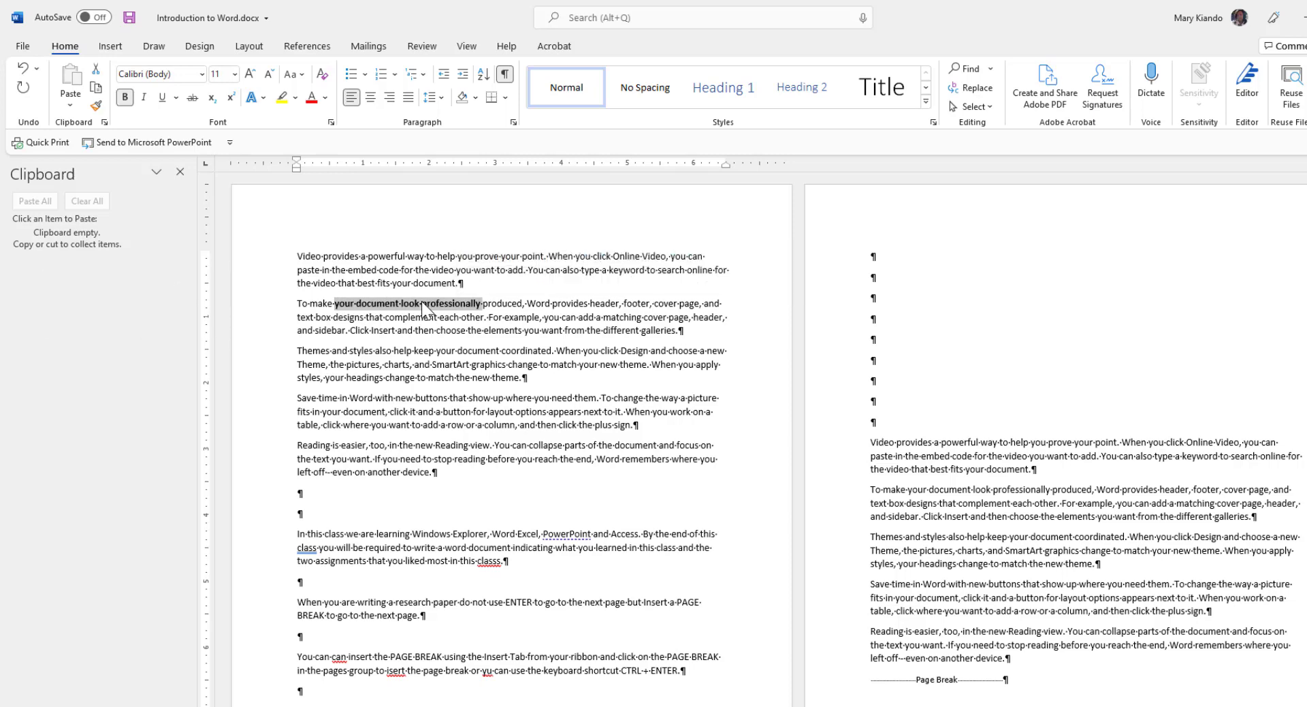
{"action": "key", "text": "ctrl+u"}
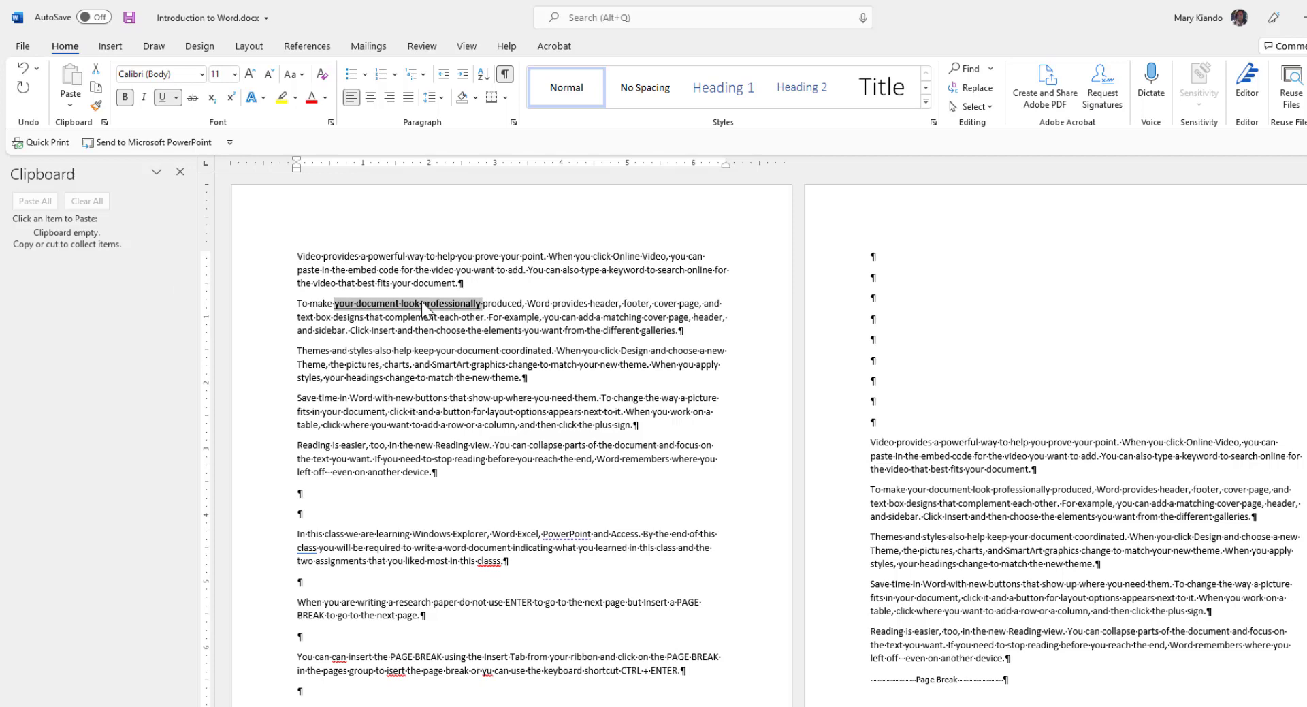
{"action": "key", "text": "ctrl+i"}
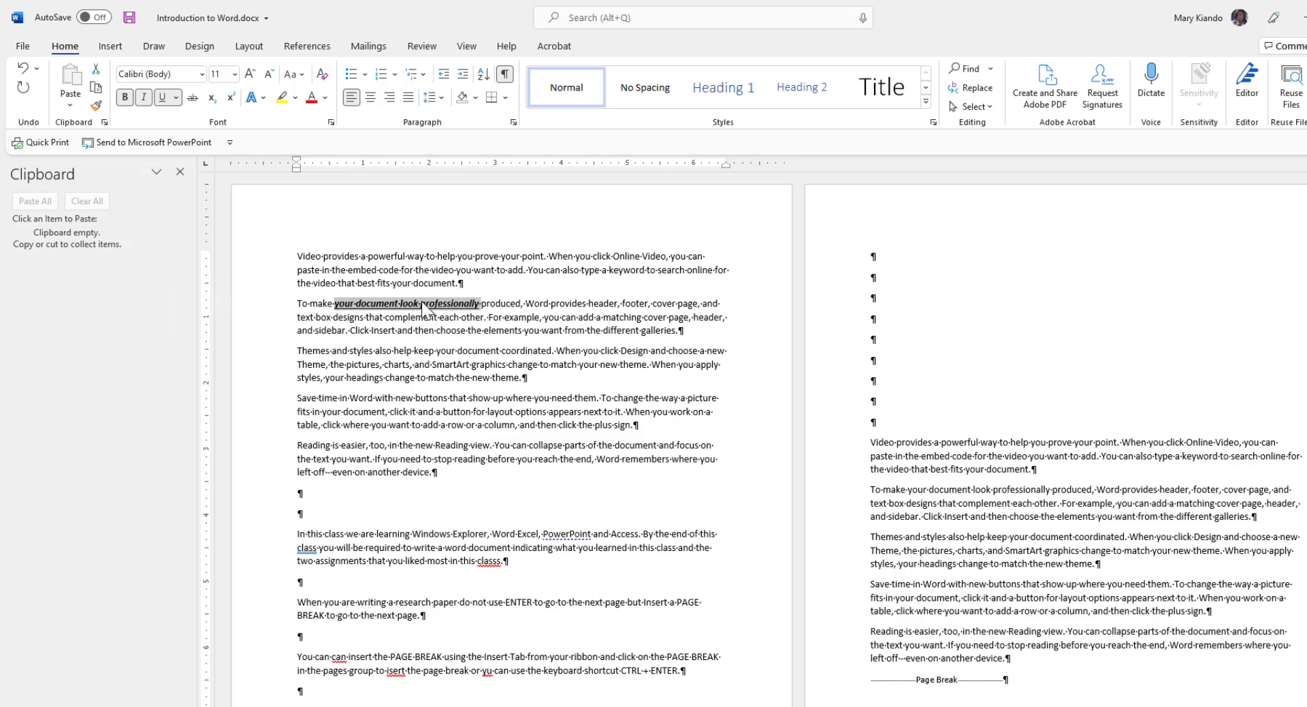
- Copy "your document look professionally", "class you will be required to write" and page two's "Reading is easier, too" as separate Clipboard items
{"action": "key", "text": "ctrl+c"}
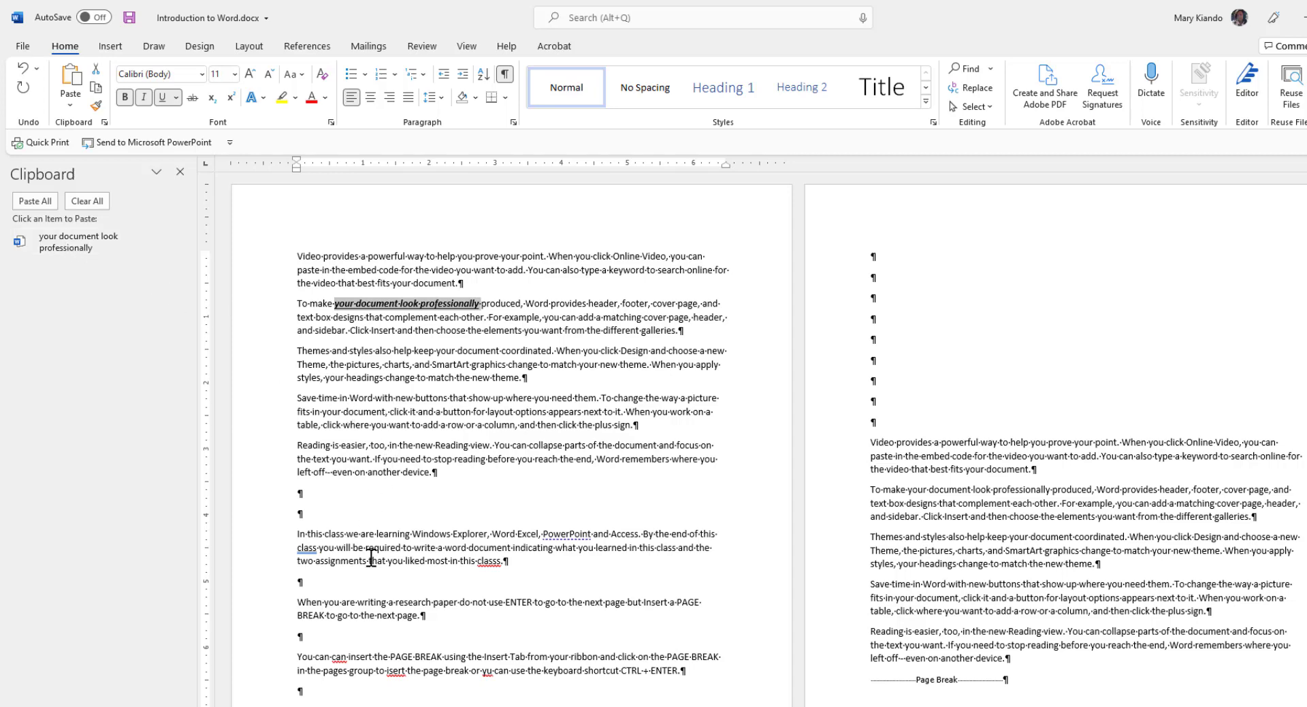
{"action": "double_click", "coordinate": [319, 547]}
{"action": "left_click_drag", "start_coordinate": [318, 546], "coordinate": [422, 548]}
{"action": "key", "text": "ctrl+c"}
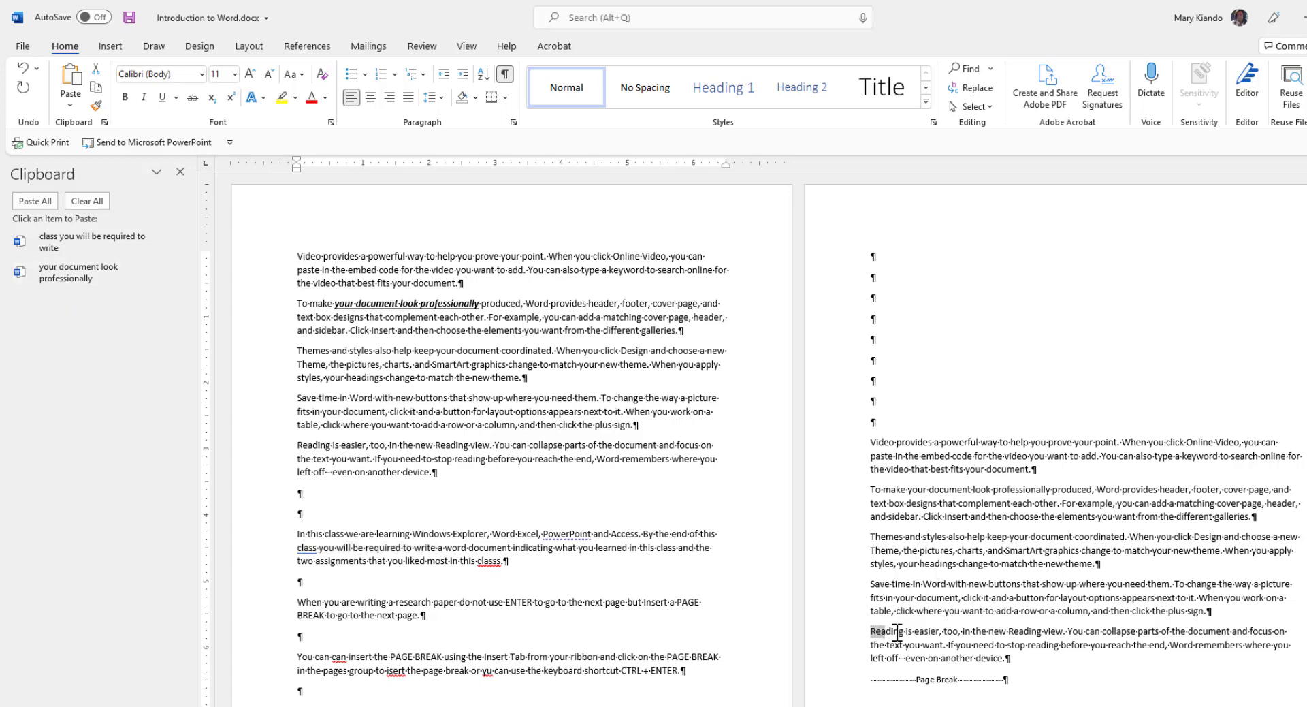
{"action": "left_click_drag", "start_coordinate": [871, 631], "coordinate": [959, 630]}
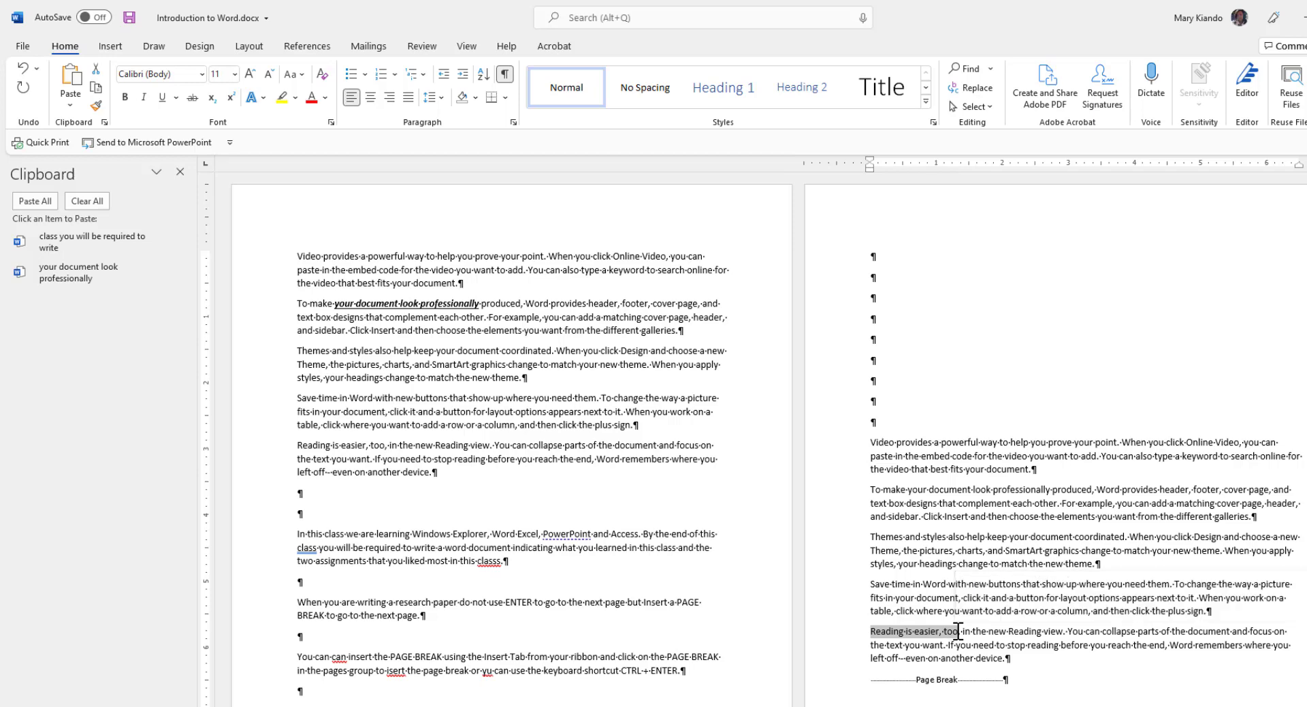
{"action": "key", "text": "ctrl+c"}
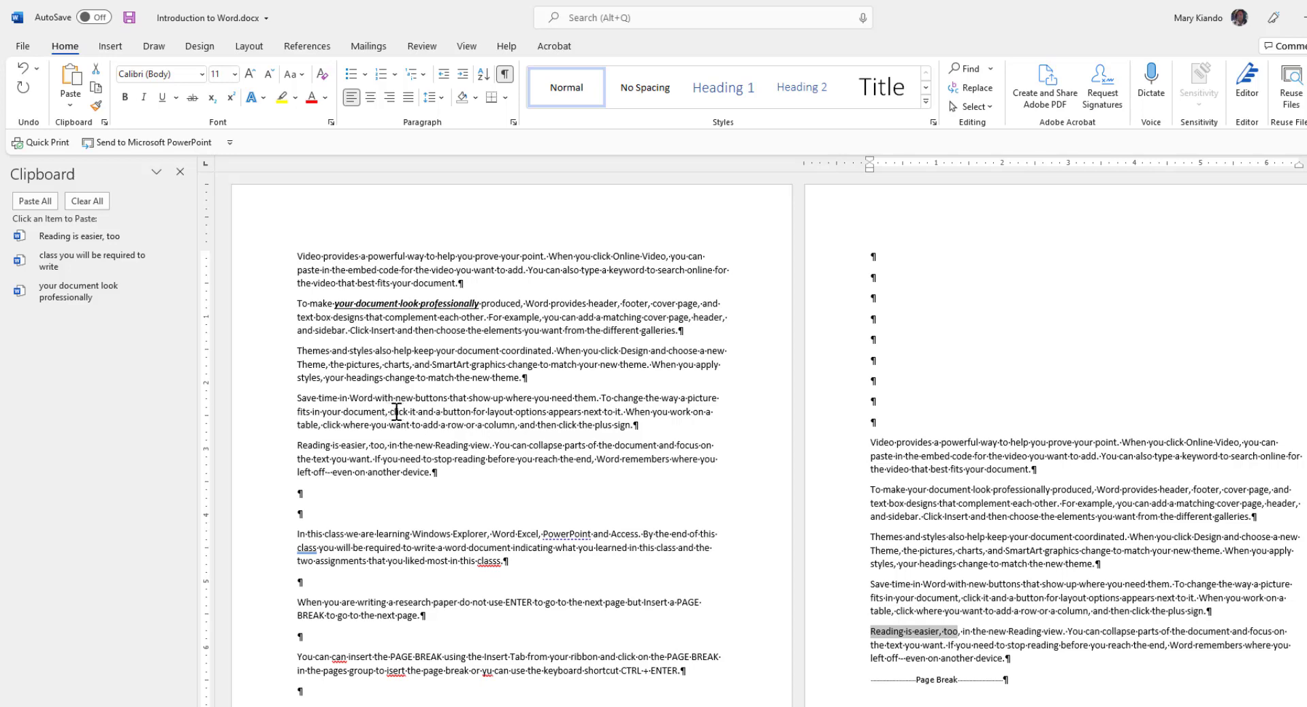
- Bold and highlight in yellow "click it and a button for layout options" in page one's fourth paragraph, and copy it with the preceding comma
{"action": "left_click_drag", "start_coordinate": [390, 411], "coordinate": [525, 412]}
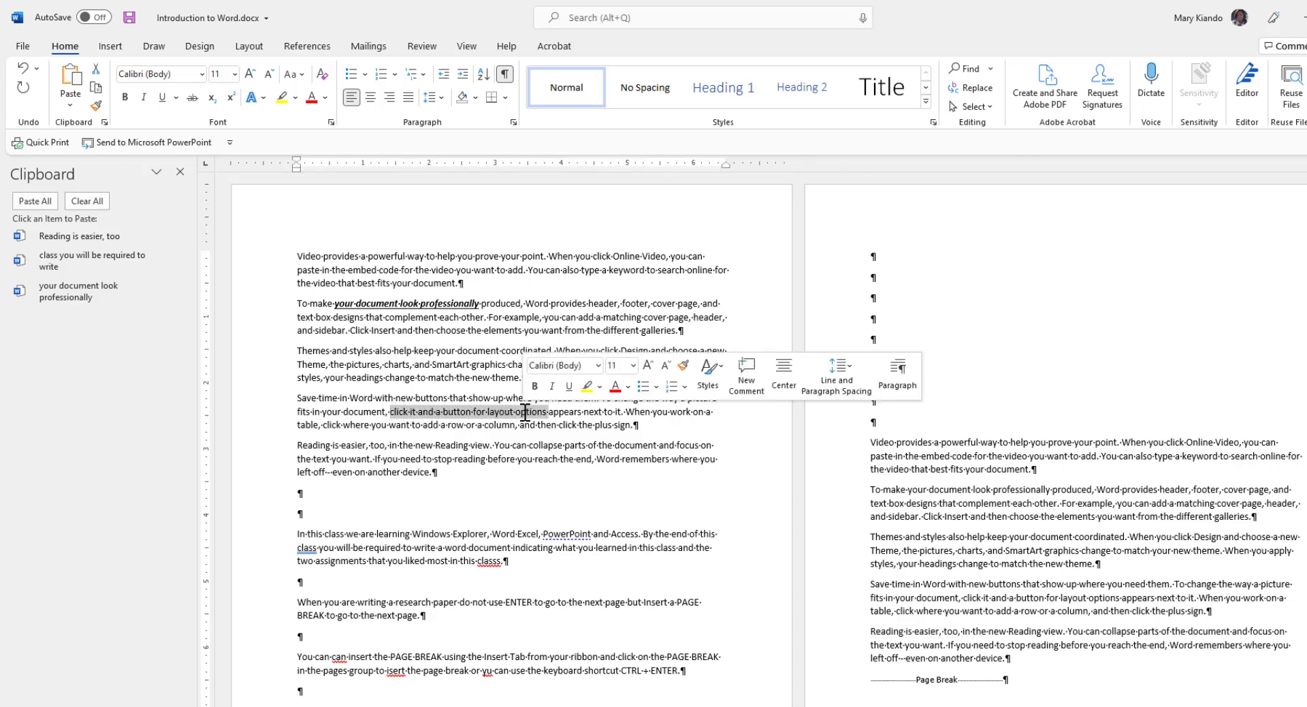
{"action": "key", "text": "ctrl+b"}
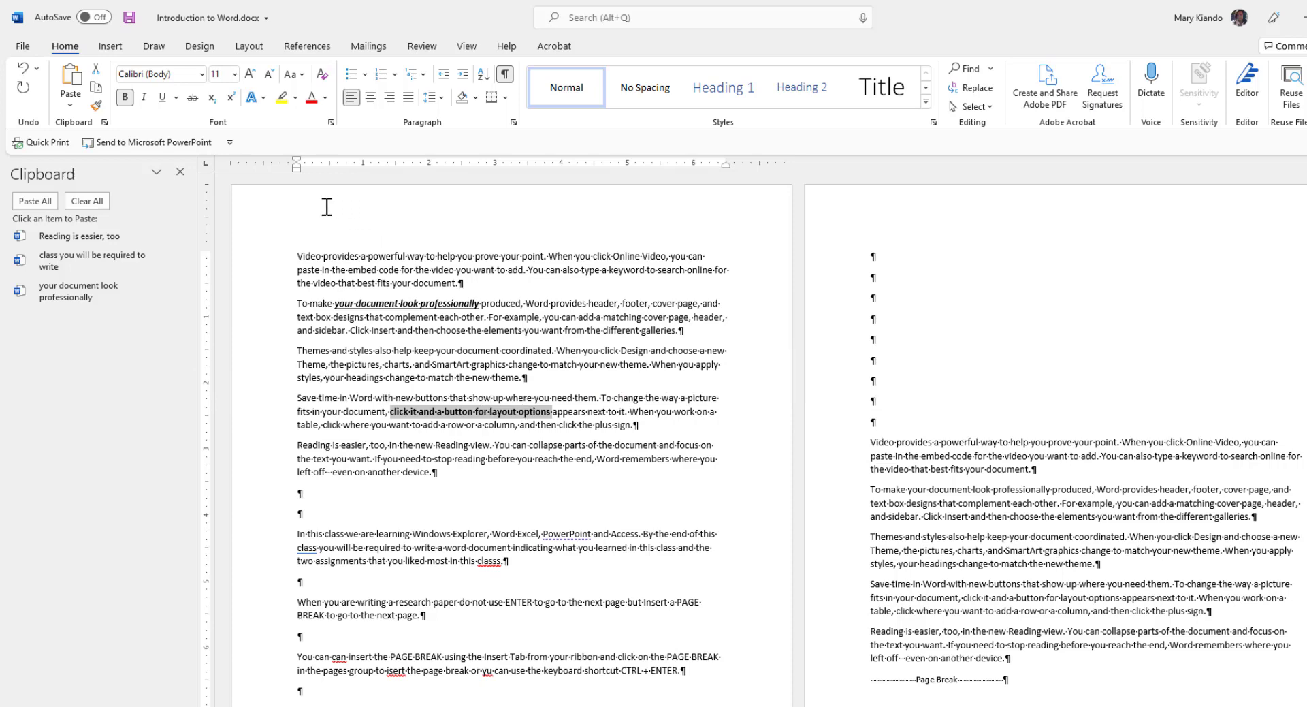
{"action": "left_click", "coordinate": [281, 97]}
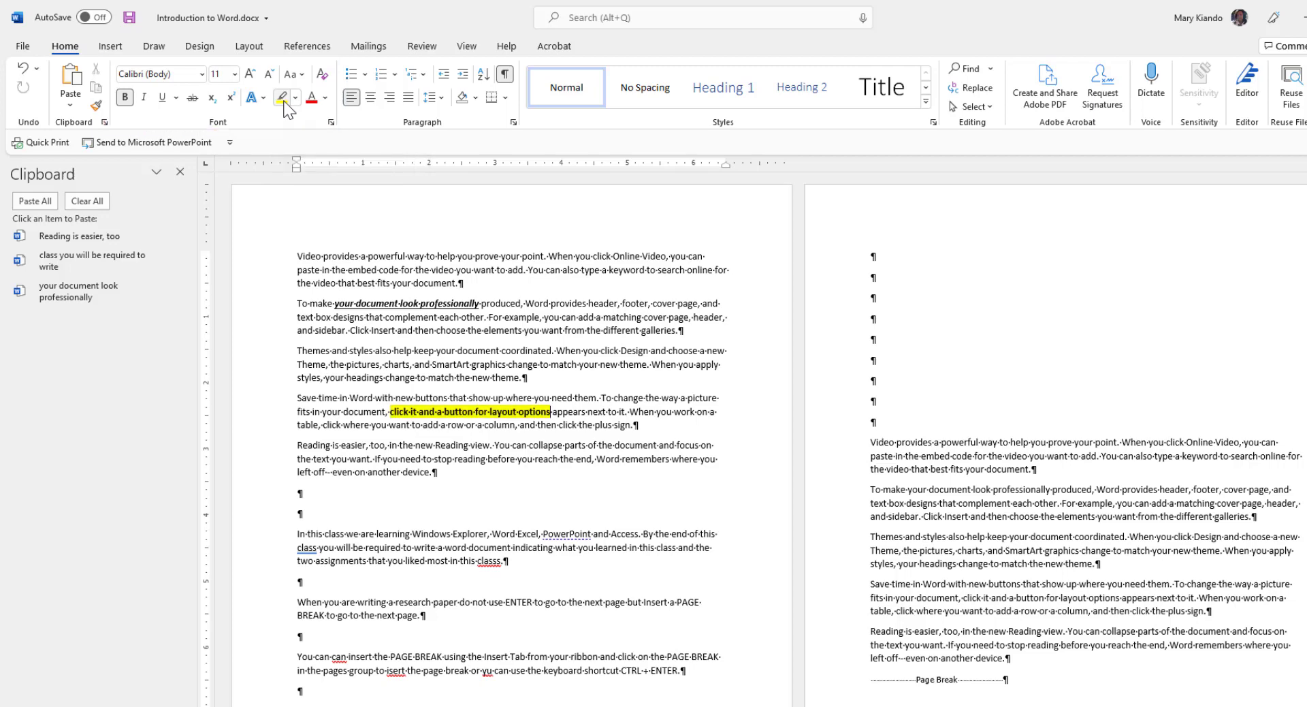
{"action": "left_click_drag", "start_coordinate": [386, 412], "coordinate": [547, 413]}
{"action": "key", "text": "ctrl+c"}
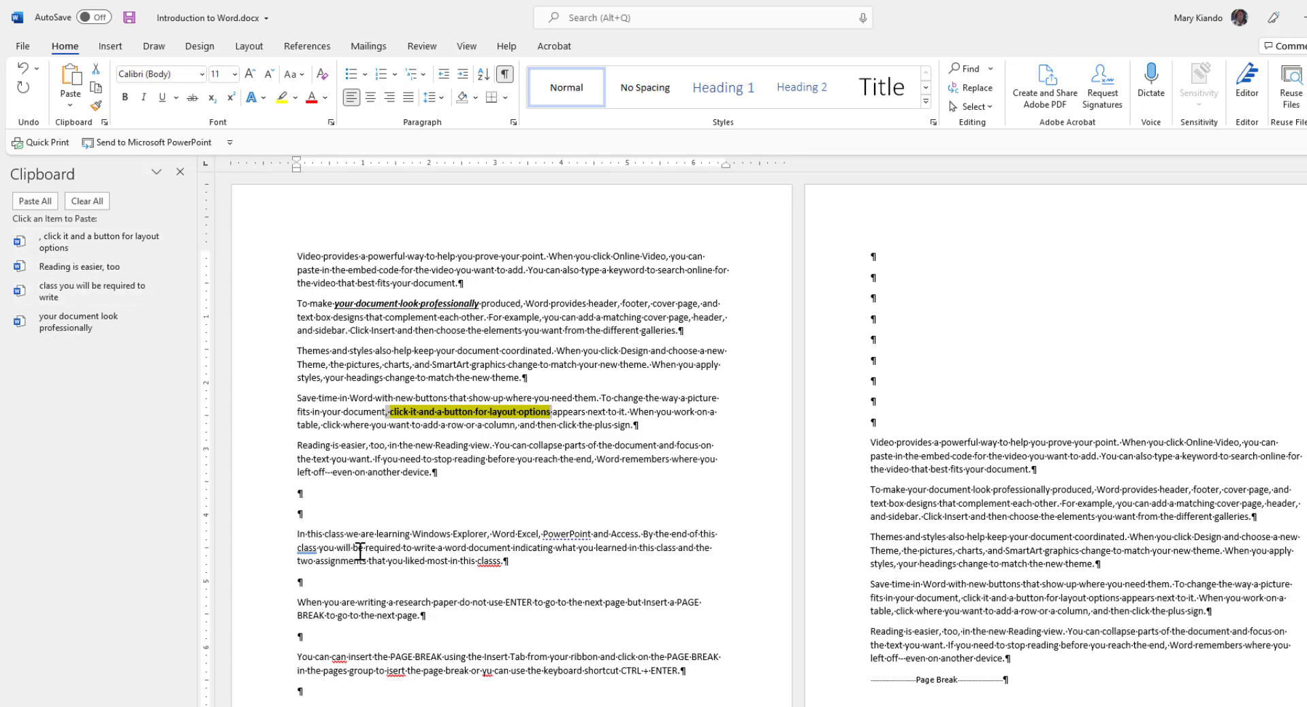
- Format "required to write a word document" in the "In this class" paragraph with green font color, bold and size 20
{"action": "left_click_drag", "start_coordinate": [370, 549], "coordinate": [483, 548]}
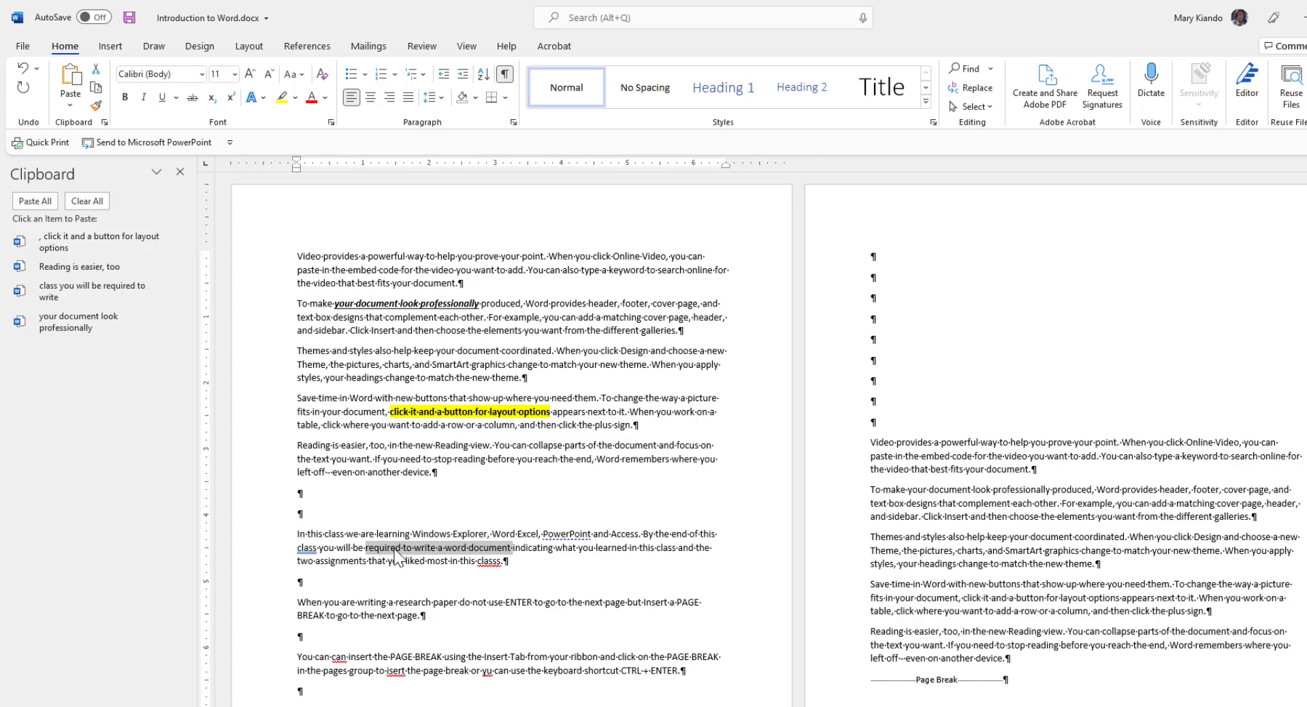
{"action": "left_click", "coordinate": [325, 98]}
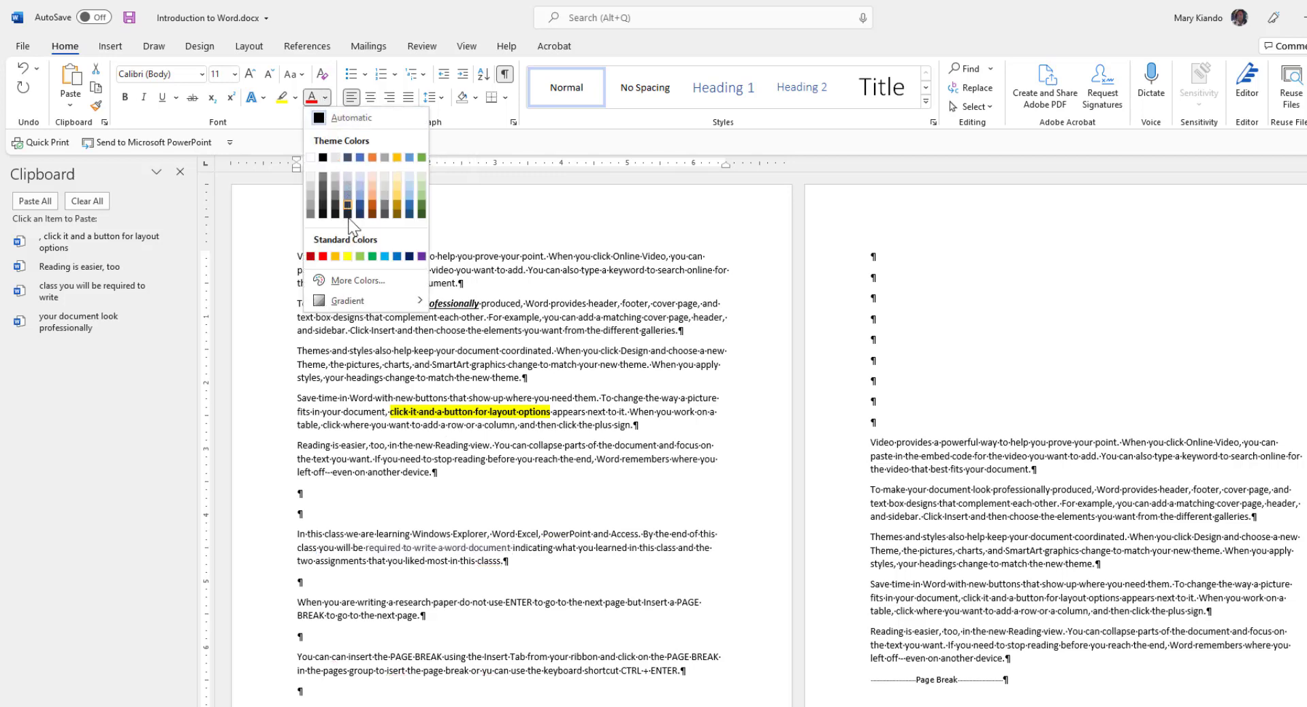
{"action": "left_click", "coordinate": [371, 256]}
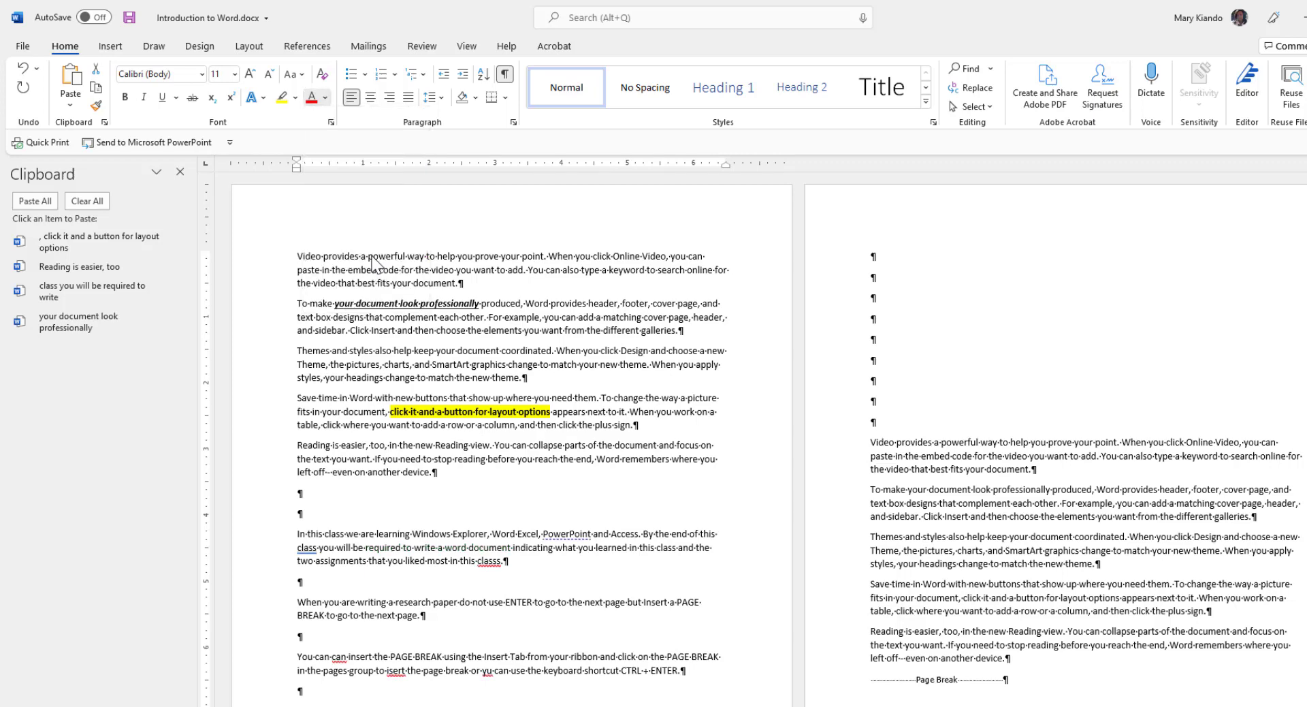
{"action": "left_click", "coordinate": [124, 102]}
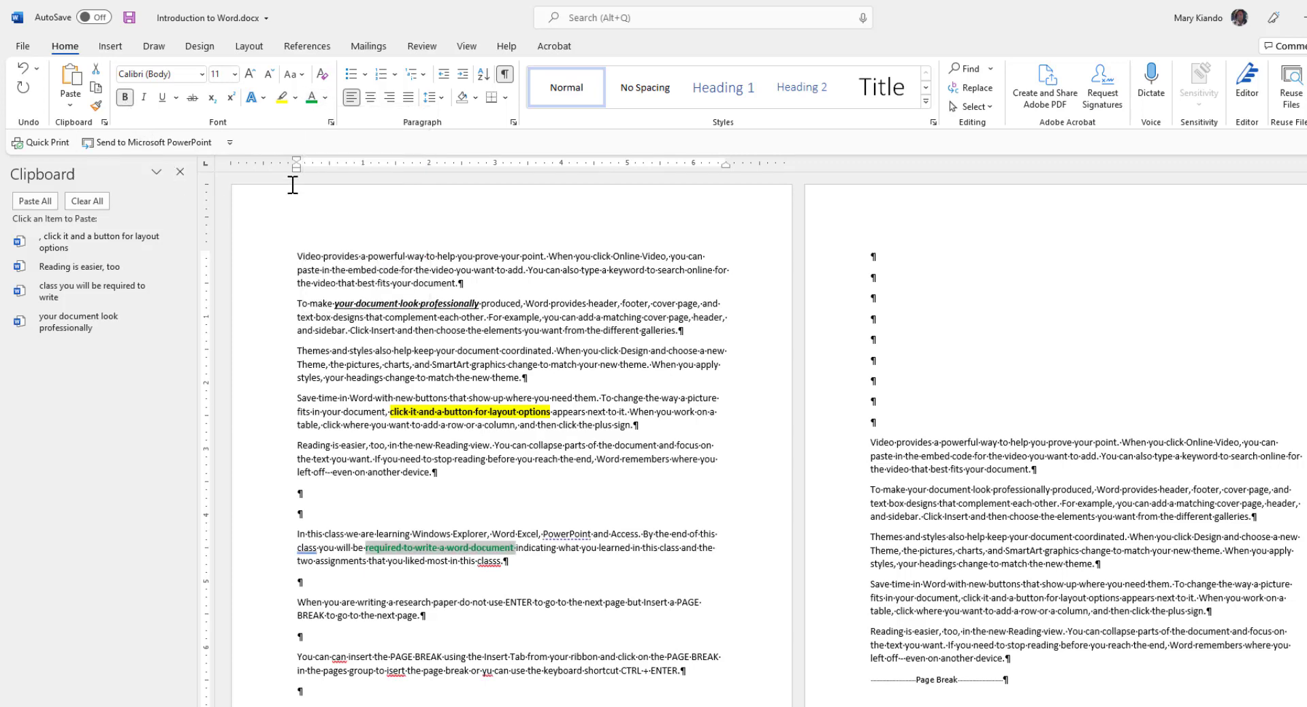
{"action": "left_click", "coordinate": [234, 74]}
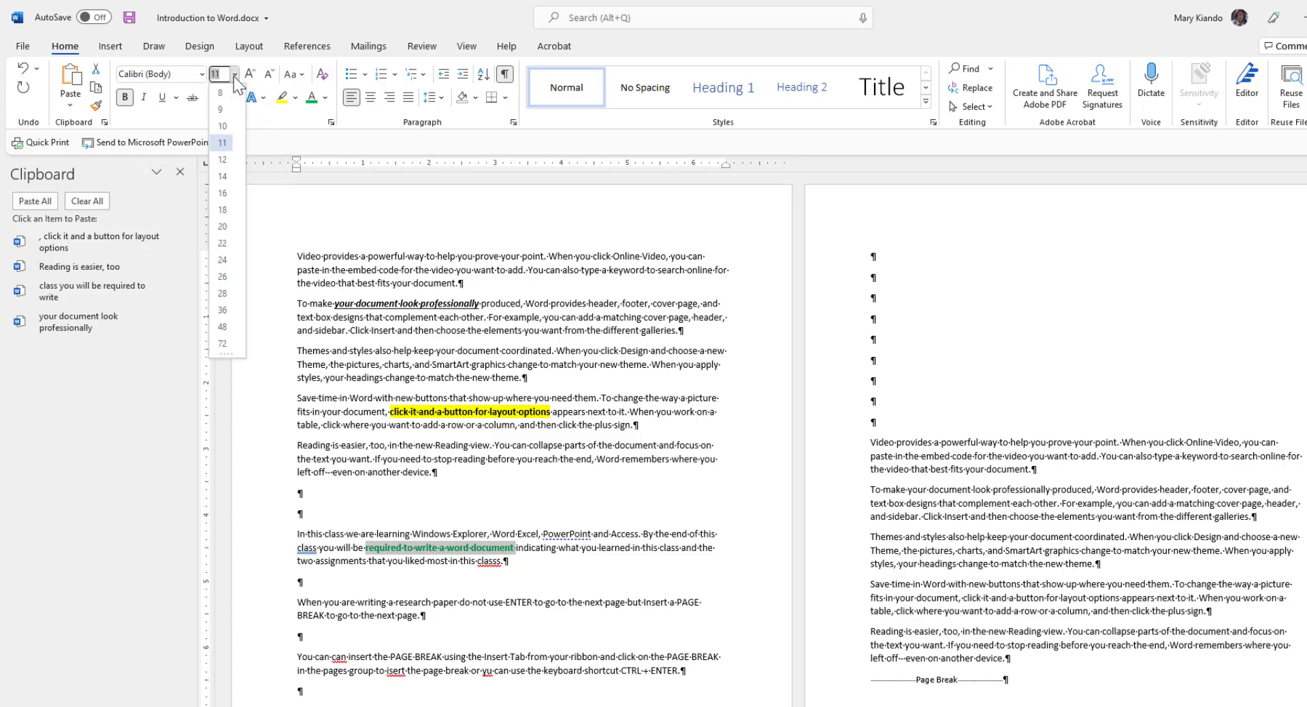
{"action": "left_click", "coordinate": [222, 227]}
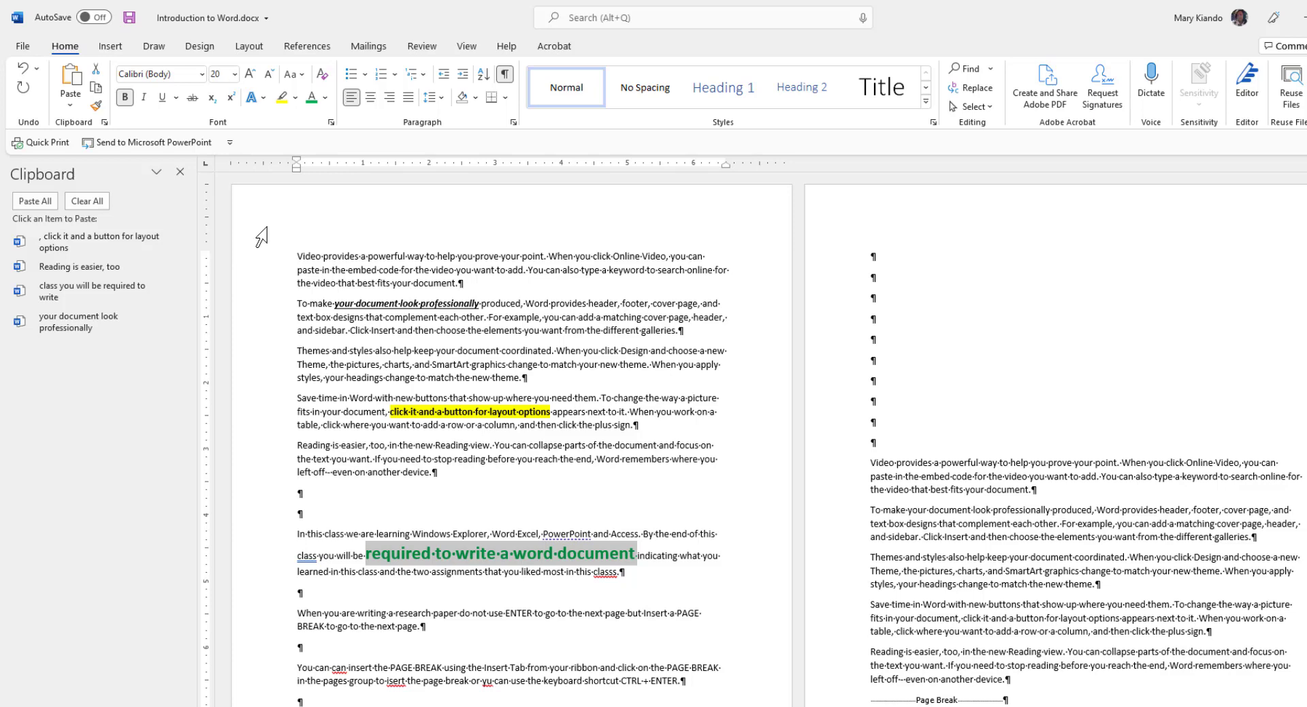
- Change the selected "required to write a word document" phrase to UPPERCASE and copy it to the Clipboard
{"action": "left_click", "coordinate": [301, 75]}
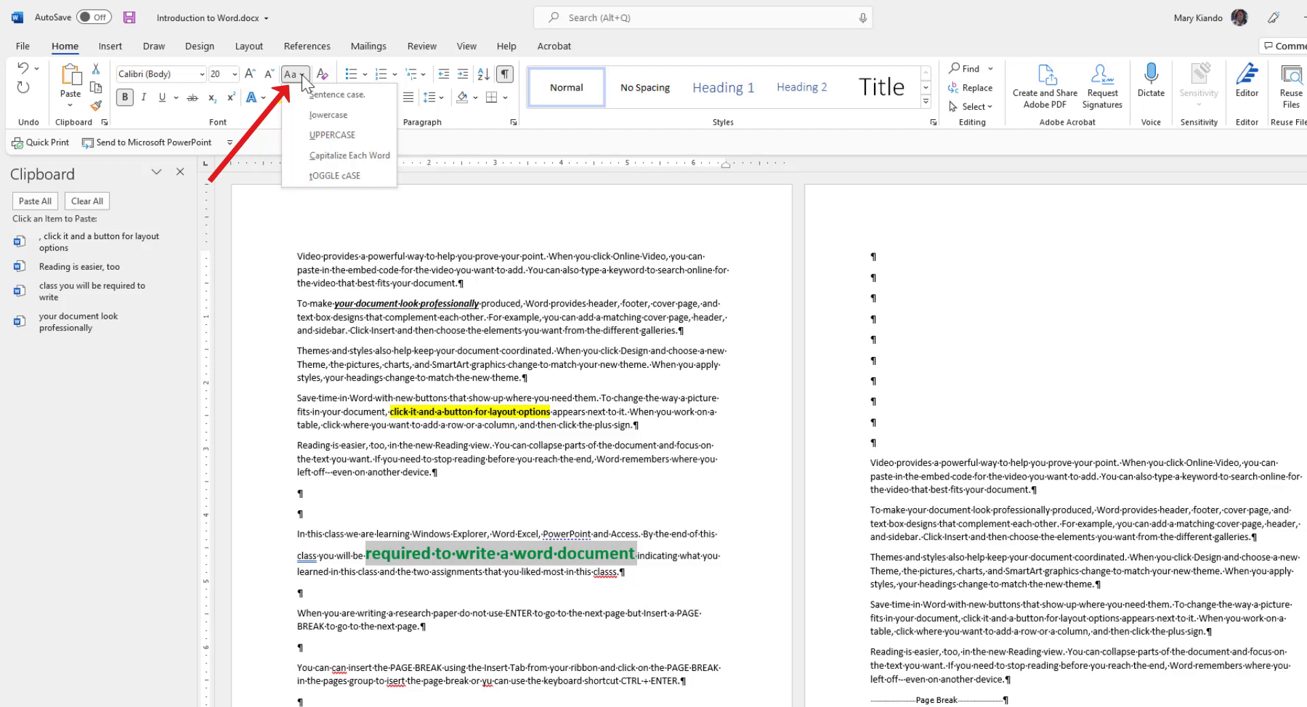
{"action": "left_click", "coordinate": [324, 136]}
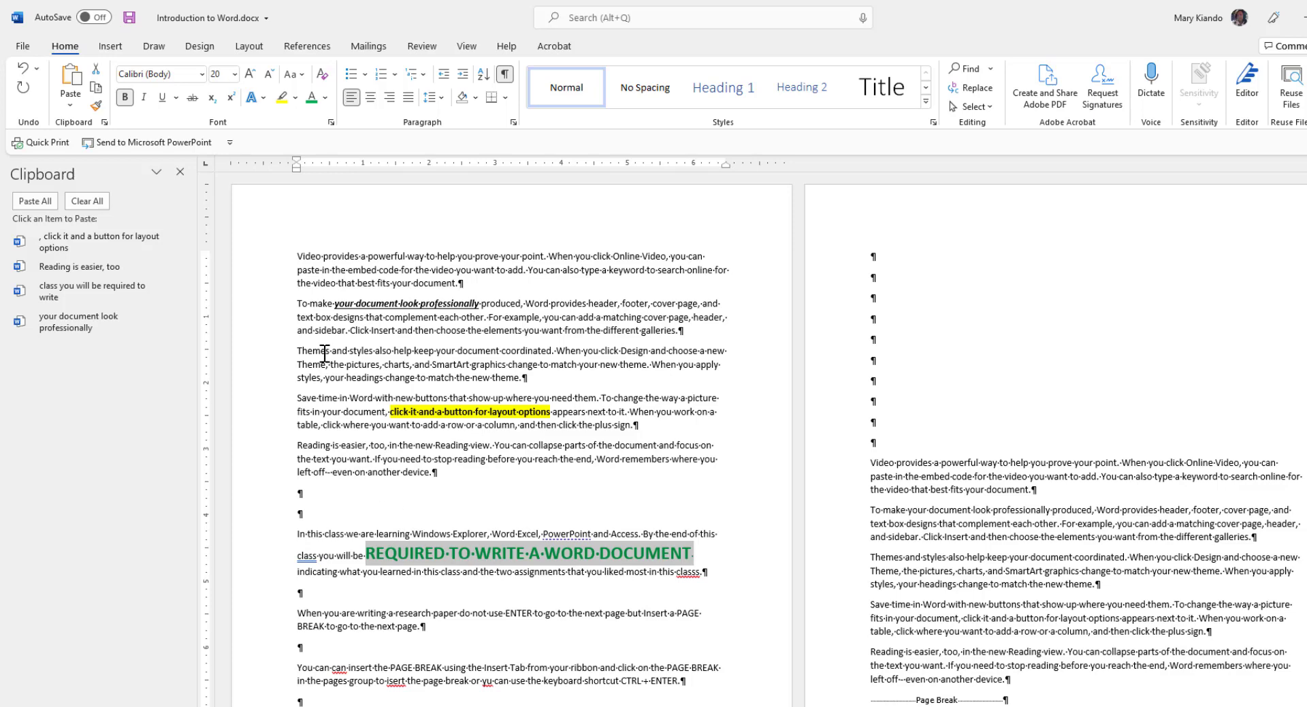
{"action": "key", "text": "ctrl+c"}
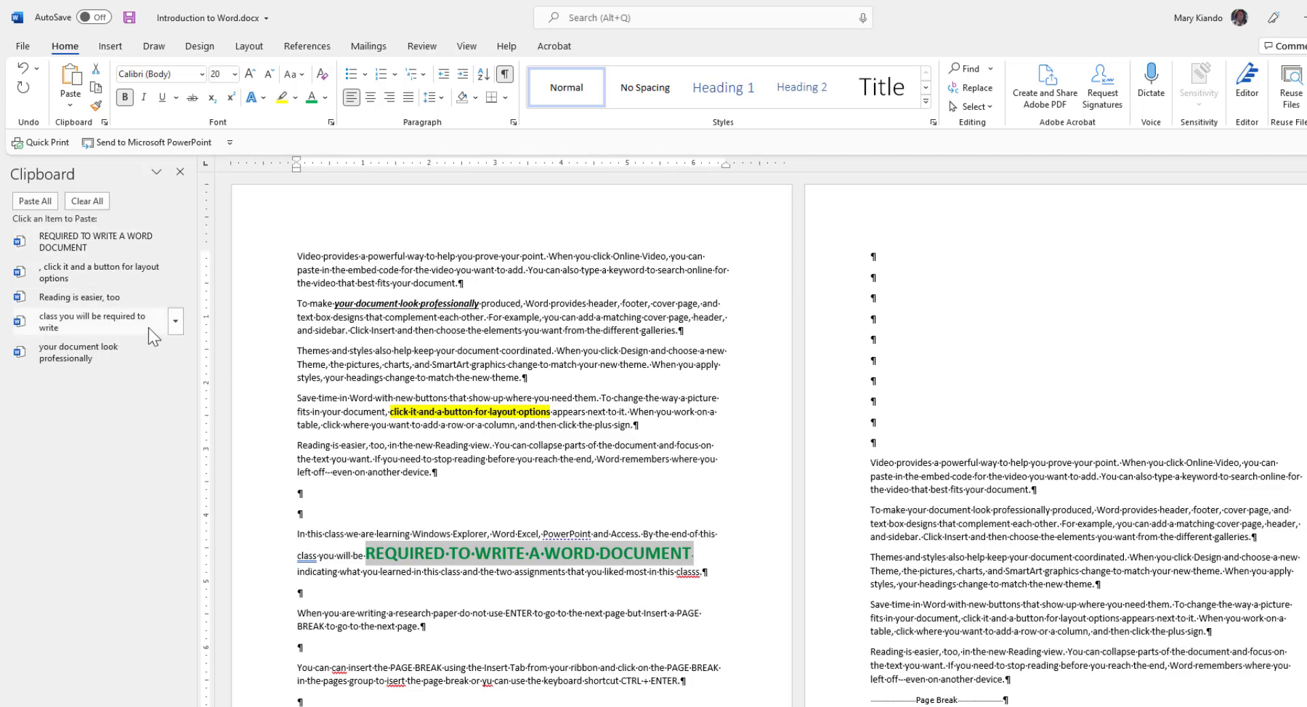
- Paste the Clipboard item "class you will be required to write" on page two's fourth empty line
{"action": "mouse_move", "coordinate": [181, 350]}
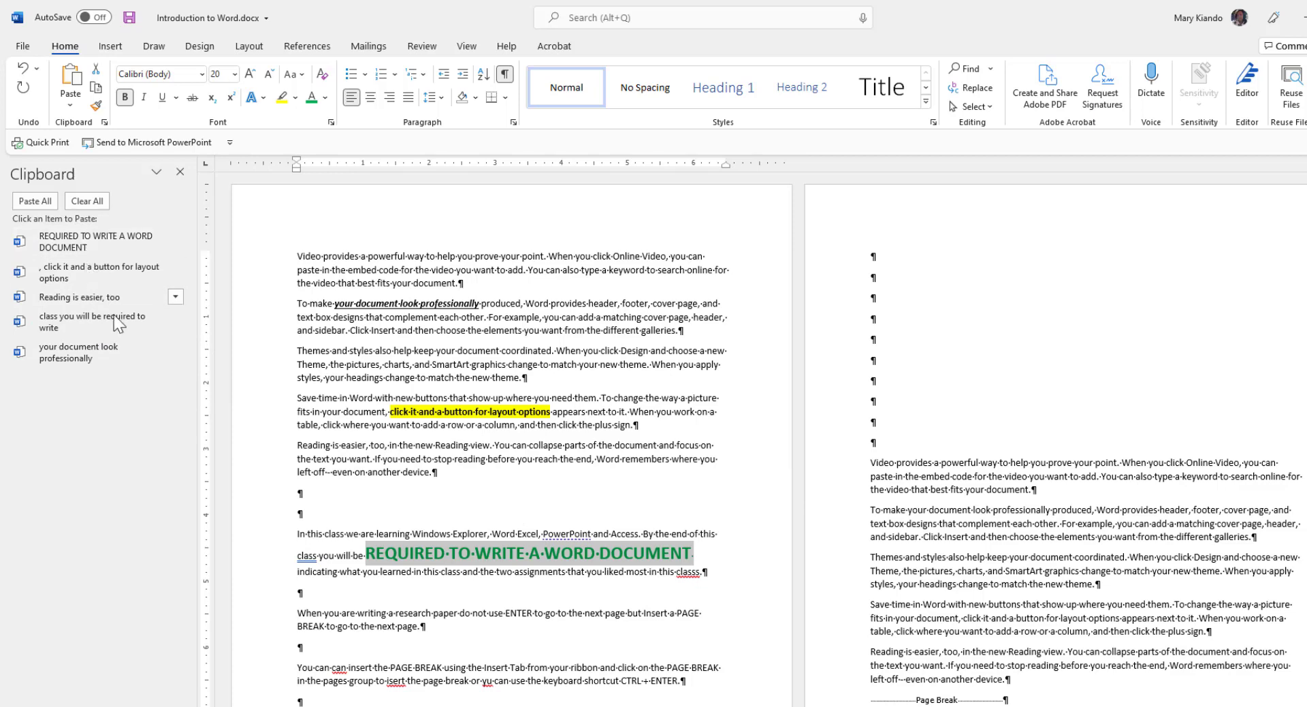
{"action": "scroll", "coordinate": [869, 433], "scroll_direction": "down", "scroll_amount": 3}
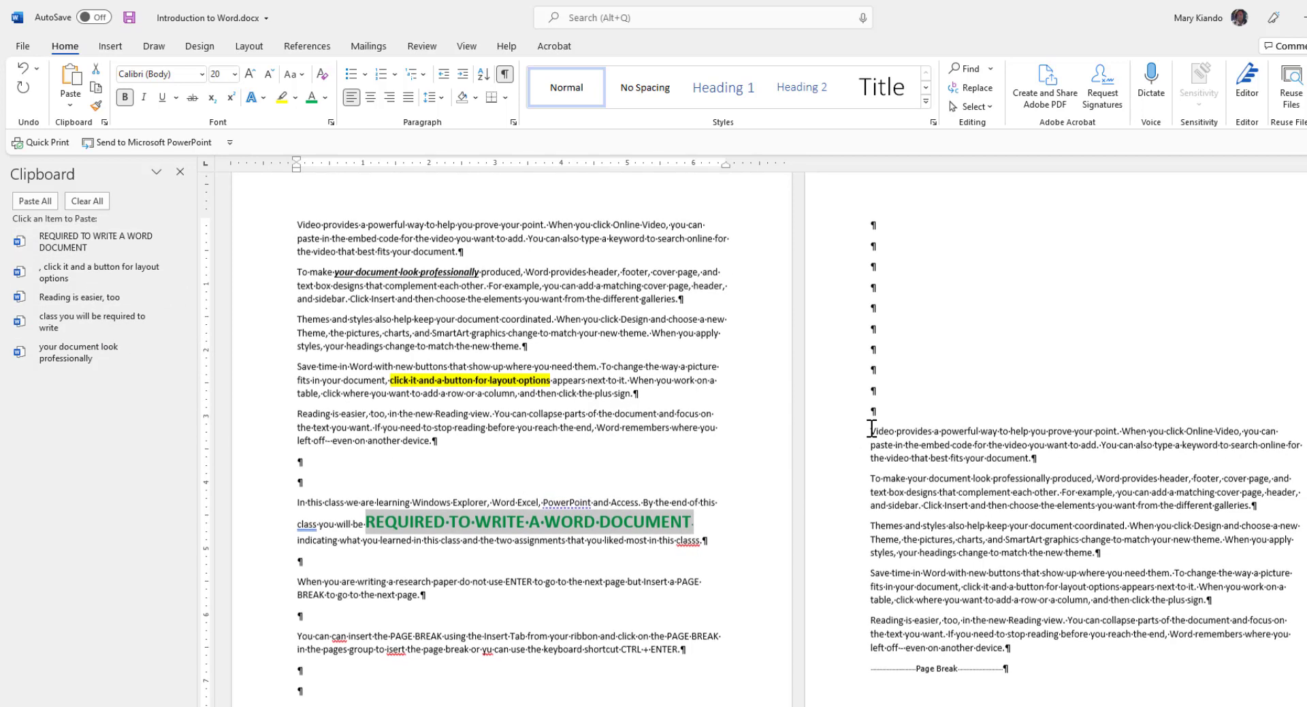
{"action": "scroll", "coordinate": [871, 428], "scroll_direction": "down", "scroll_amount": 2}
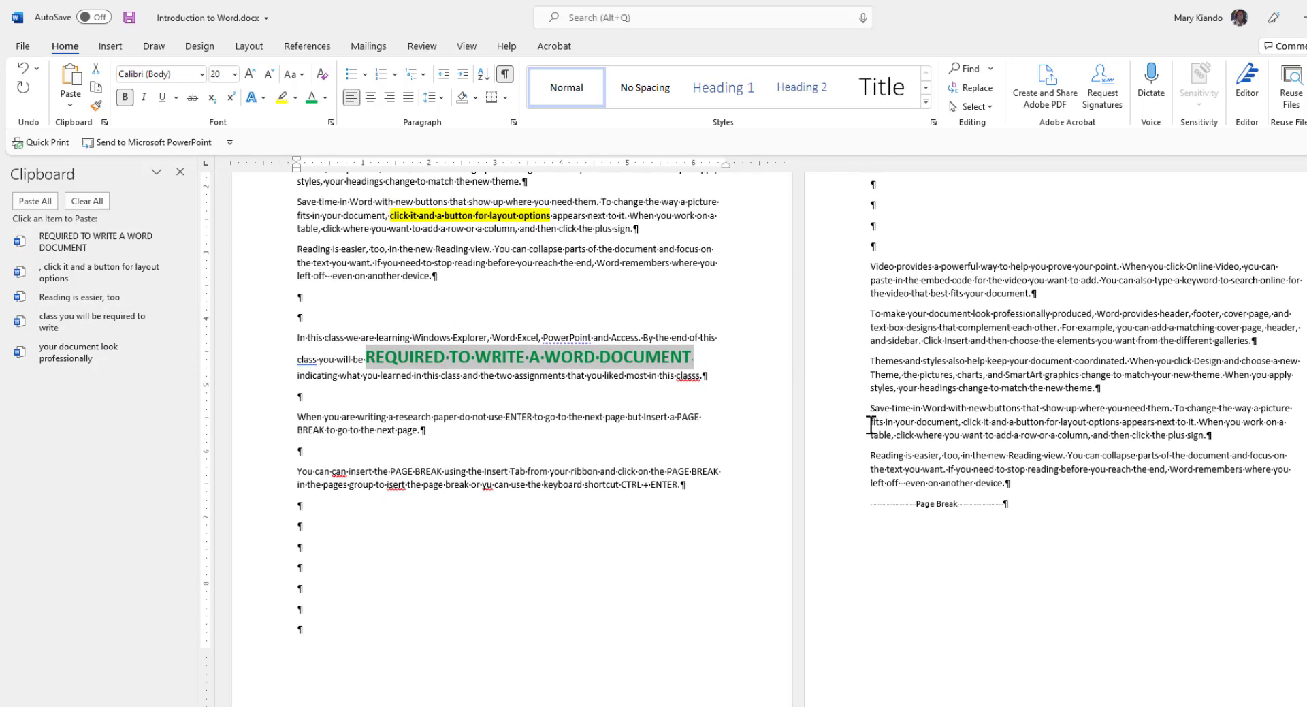
{"action": "scroll", "coordinate": [897, 427], "scroll_direction": "up", "scroll_amount": 5}
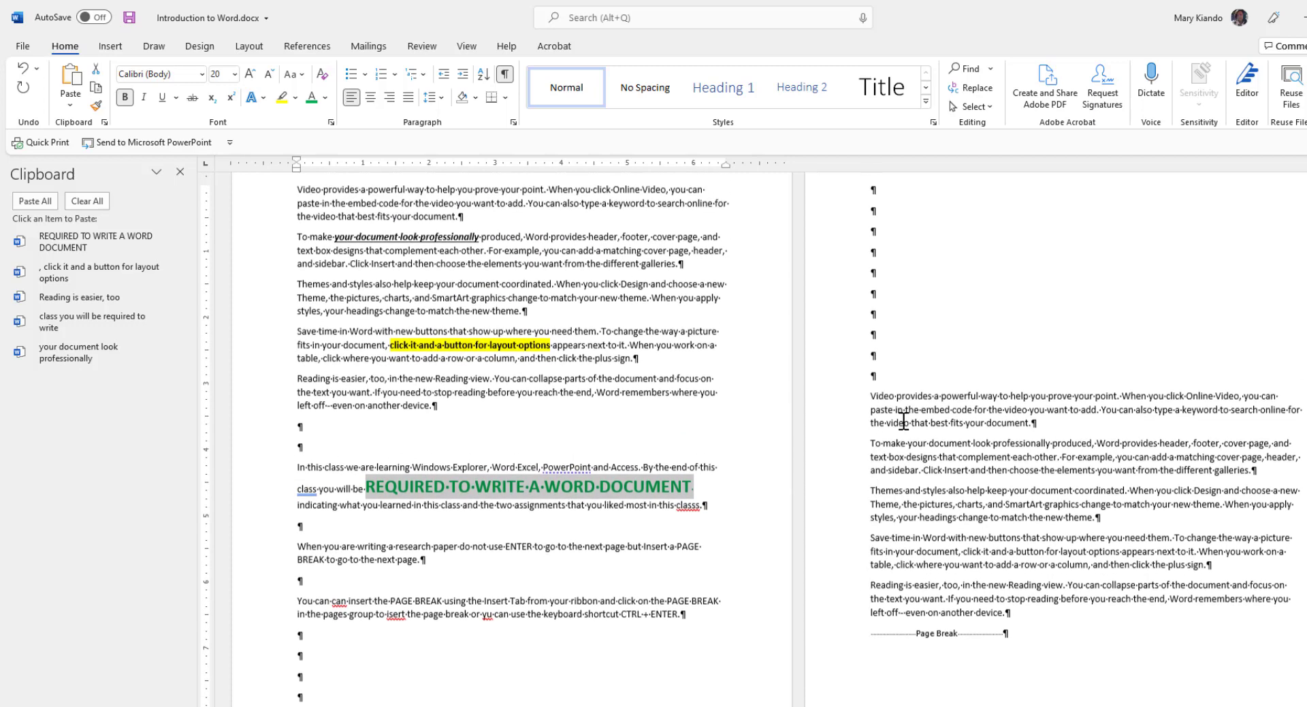
{"action": "left_click", "coordinate": [875, 320]}
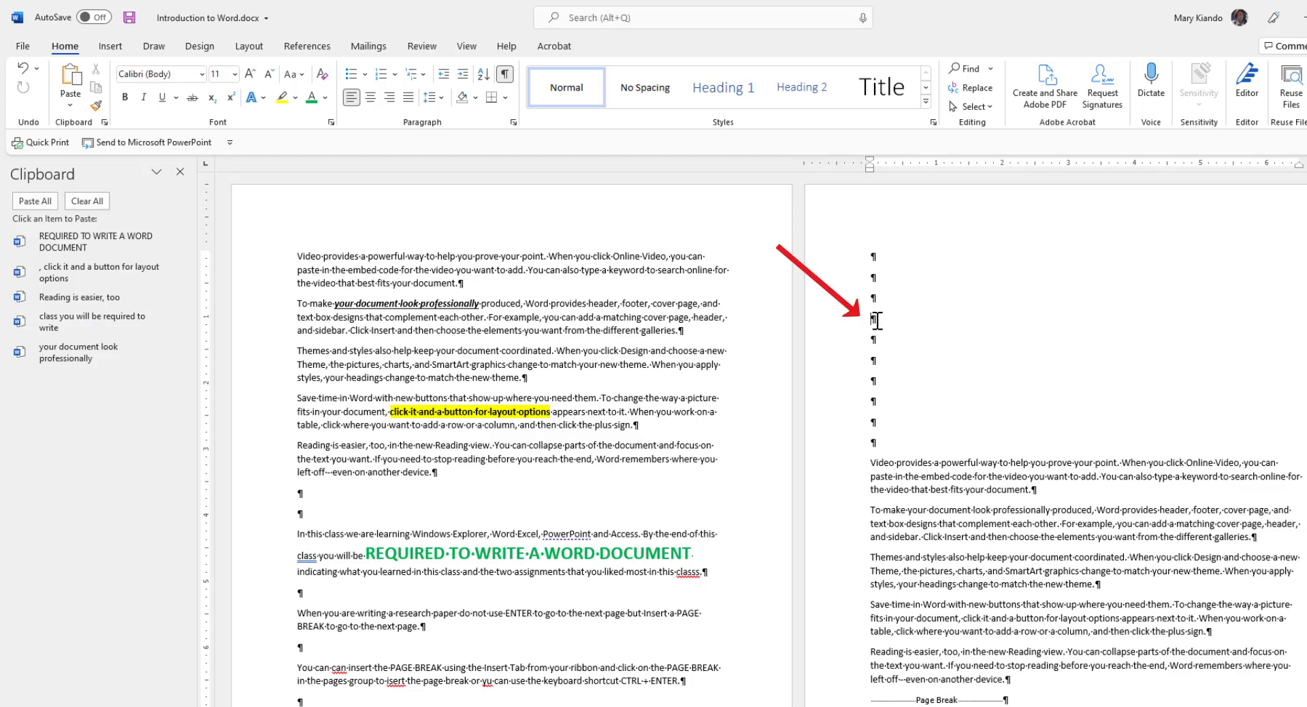
{"action": "left_click", "coordinate": [92, 317]}
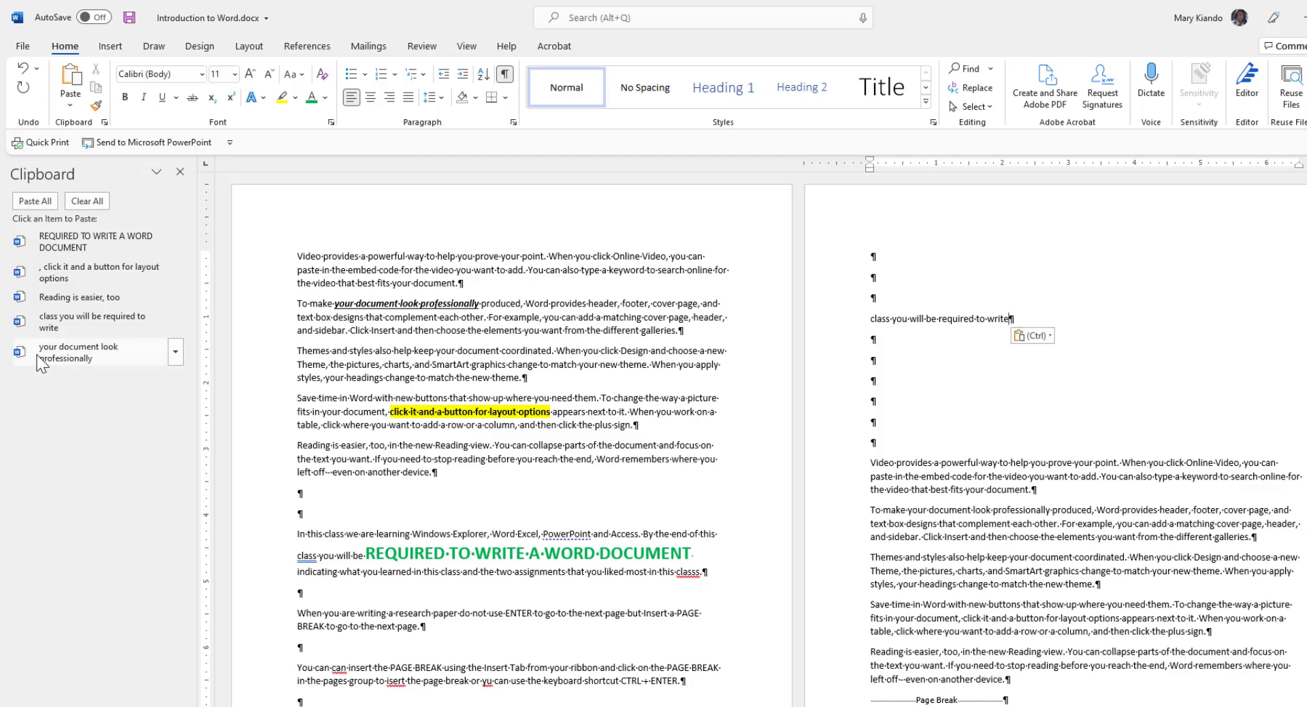
- Paste the Clipboard item "your document look professionally" right after the pasted phrase, keeping the text only
{"action": "left_click", "coordinate": [67, 358]}
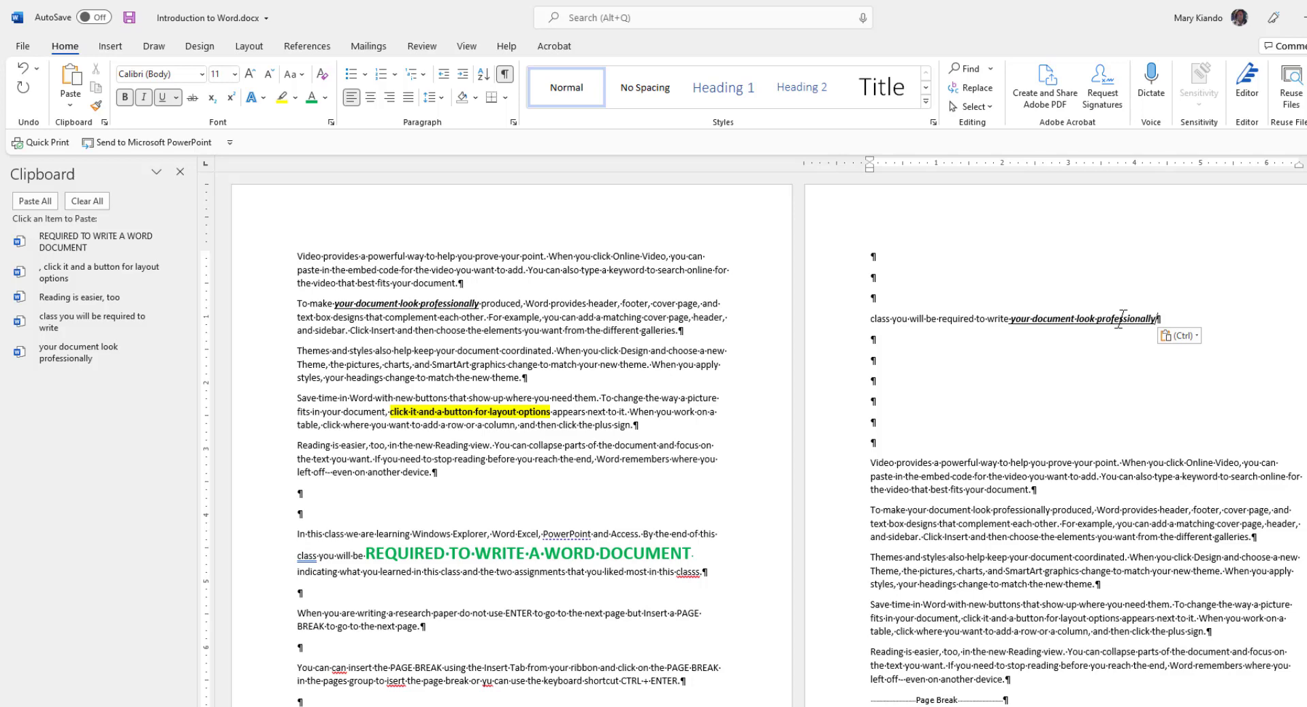
{"action": "left_click", "coordinate": [1197, 335]}
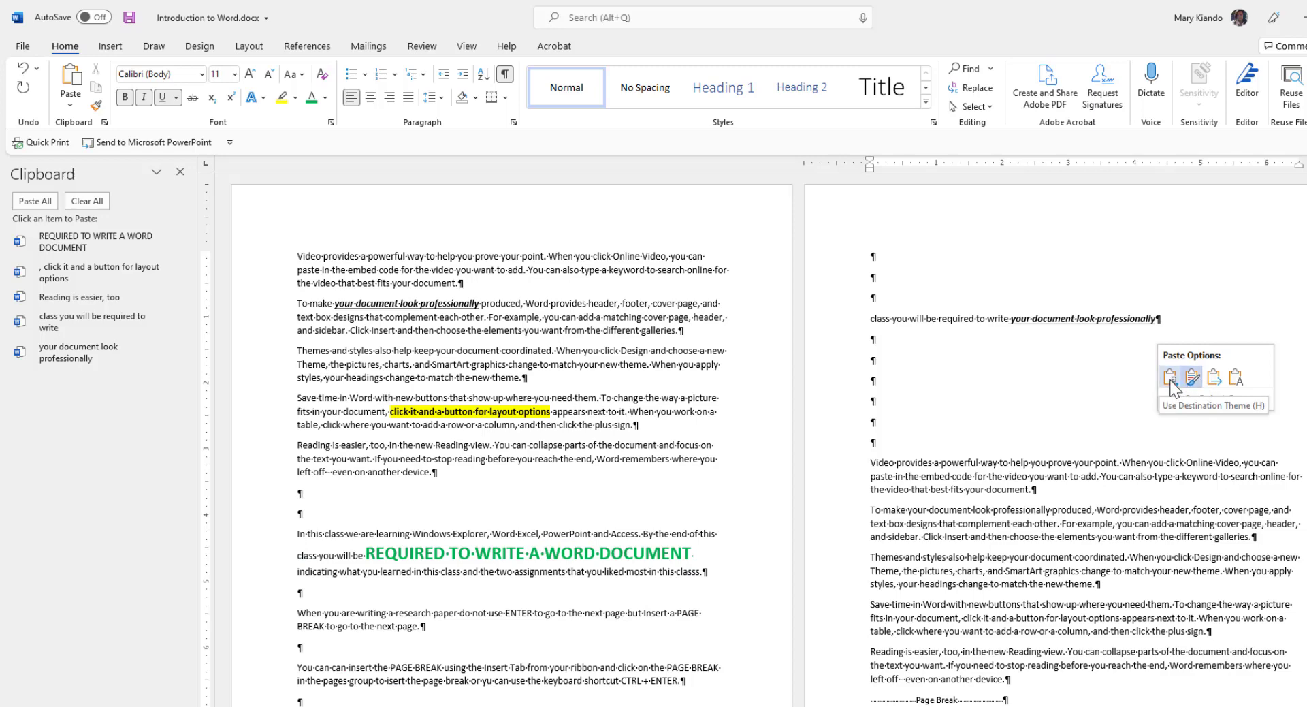
{"action": "left_click", "coordinate": [1234, 377]}
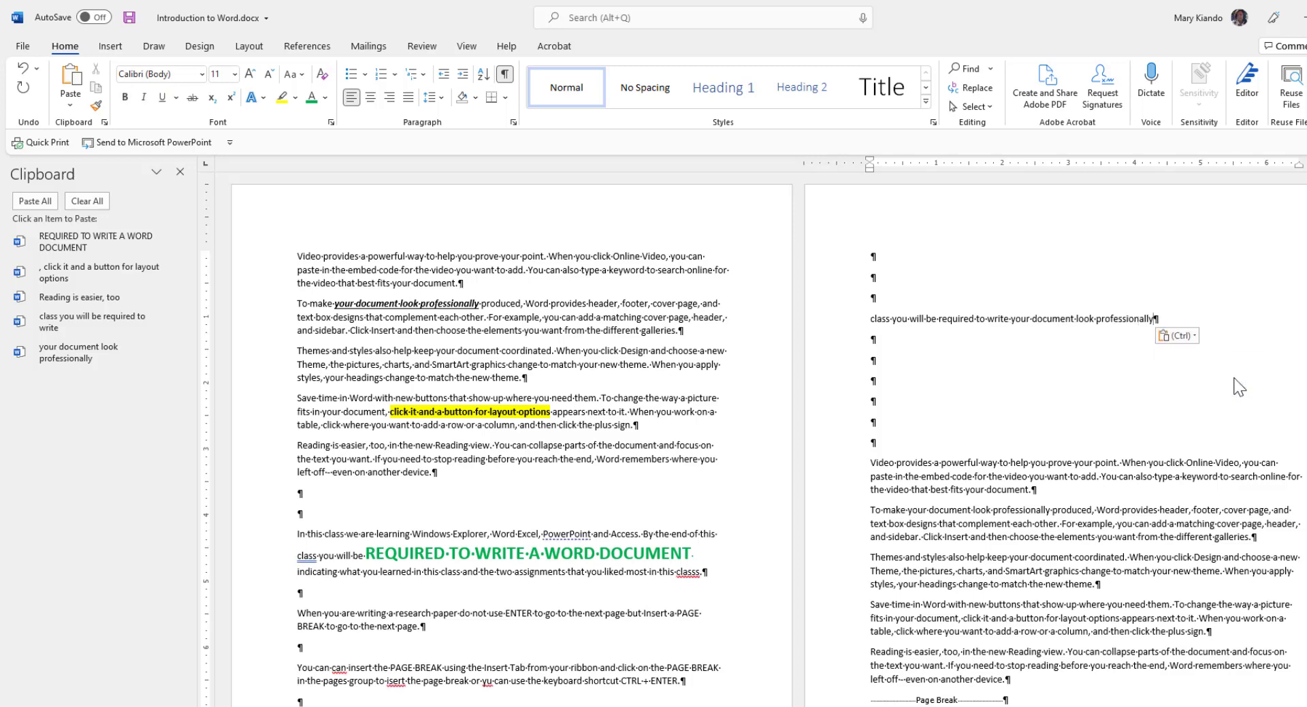
- Paste the Clipboard item "REQUIRED TO WRITE A WORD DOCUMENT" right after "look professionally" on page two, keeping the text only
{"action": "left_click", "coordinate": [93, 245]}
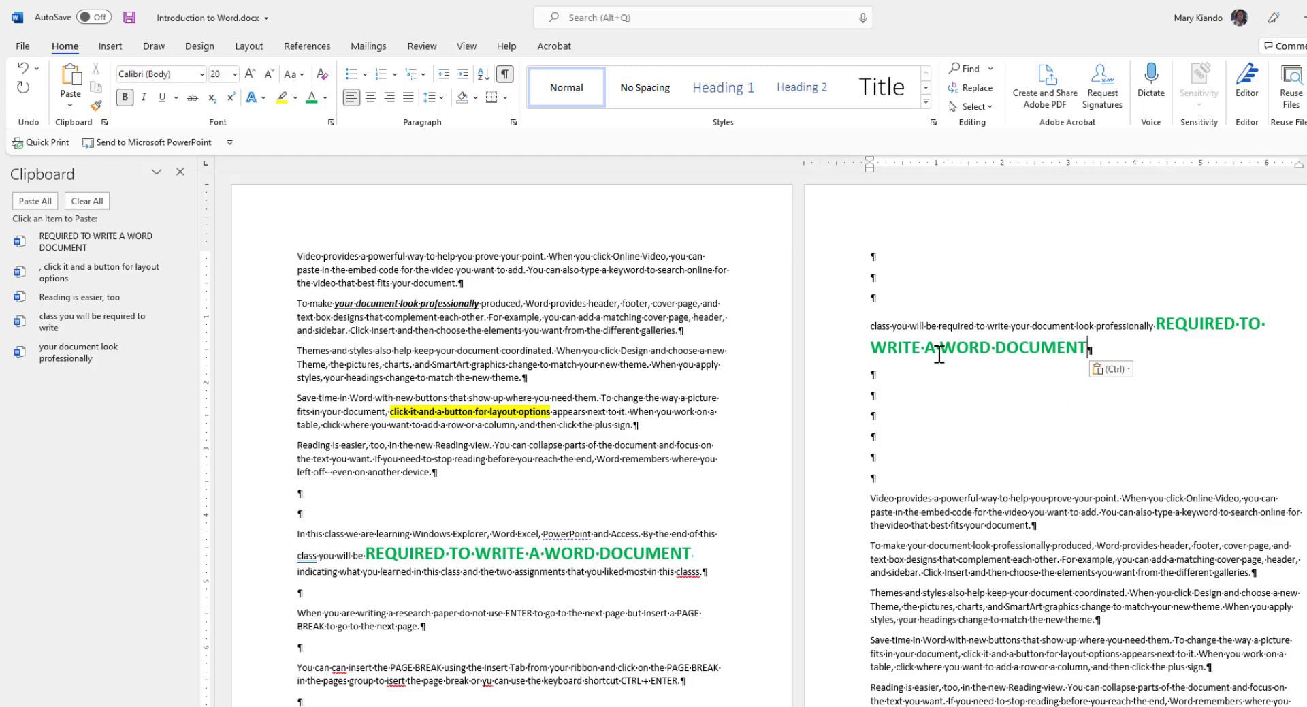
{"action": "left_click", "coordinate": [1128, 369]}
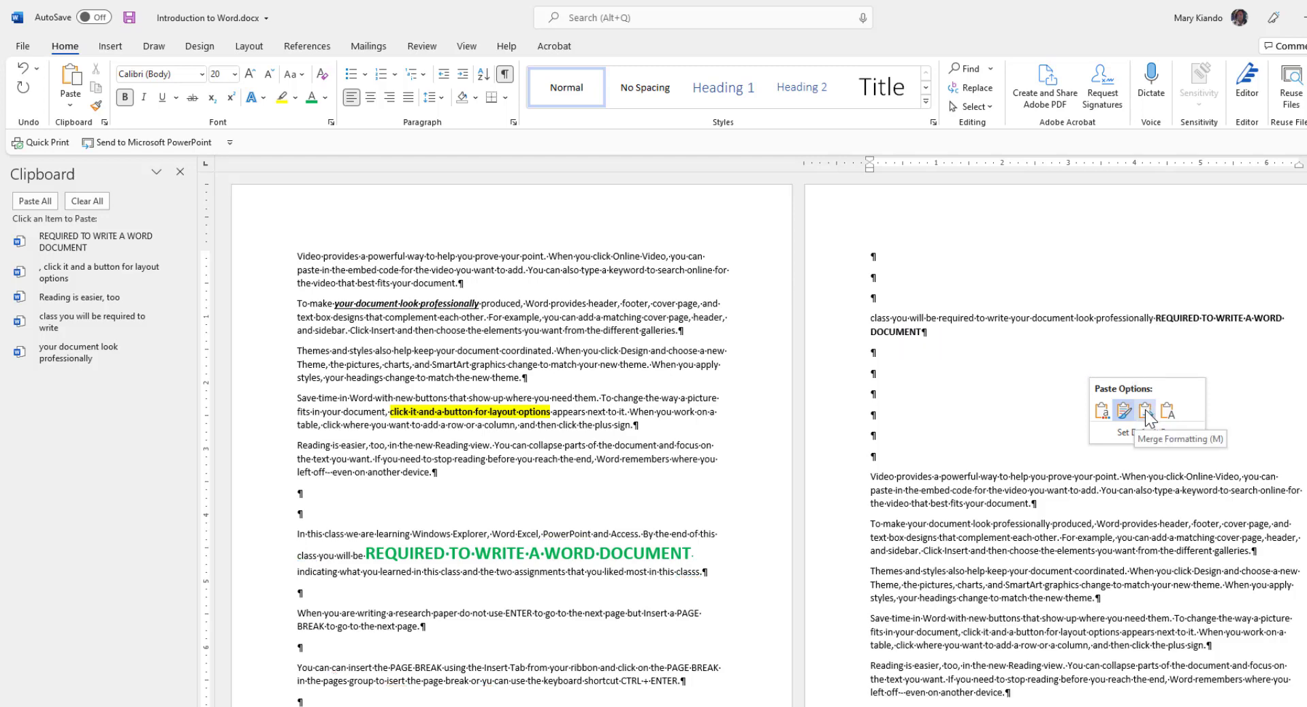
{"action": "left_click", "coordinate": [1167, 410]}
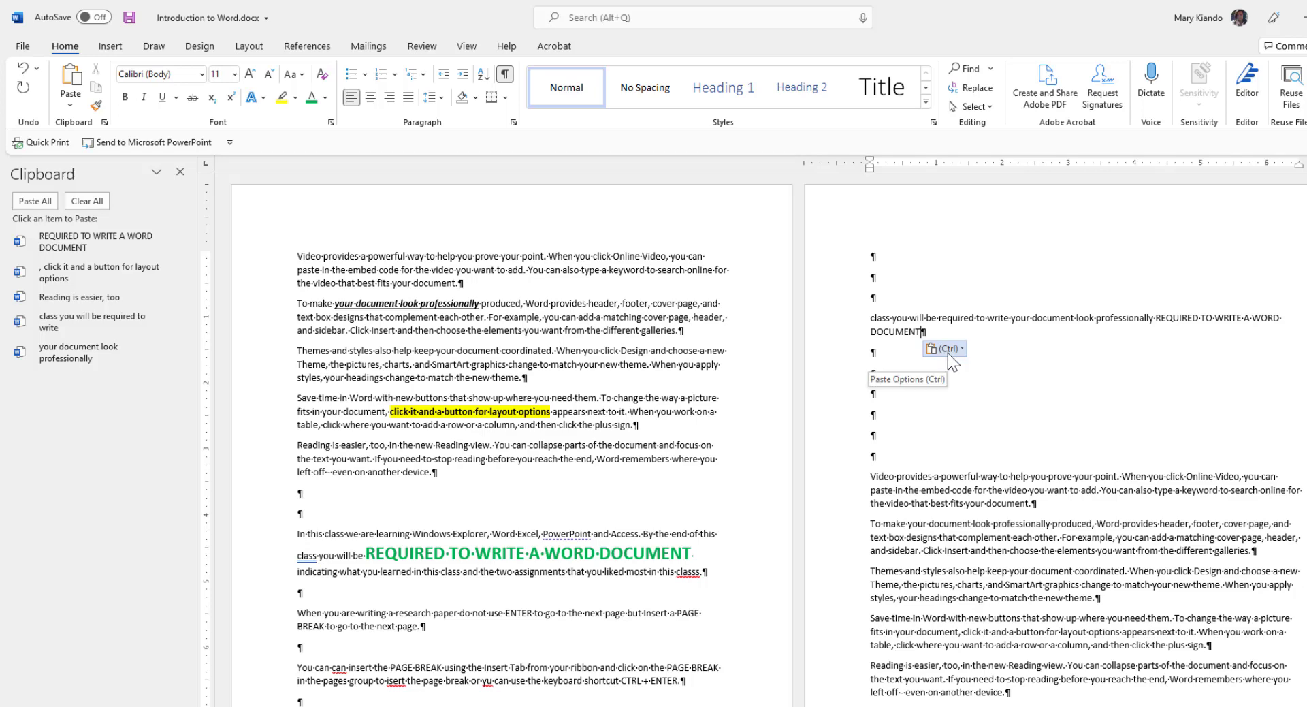
{"action": "scroll", "coordinate": [372, 279], "scroll_direction": "down", "scroll_amount": 3}
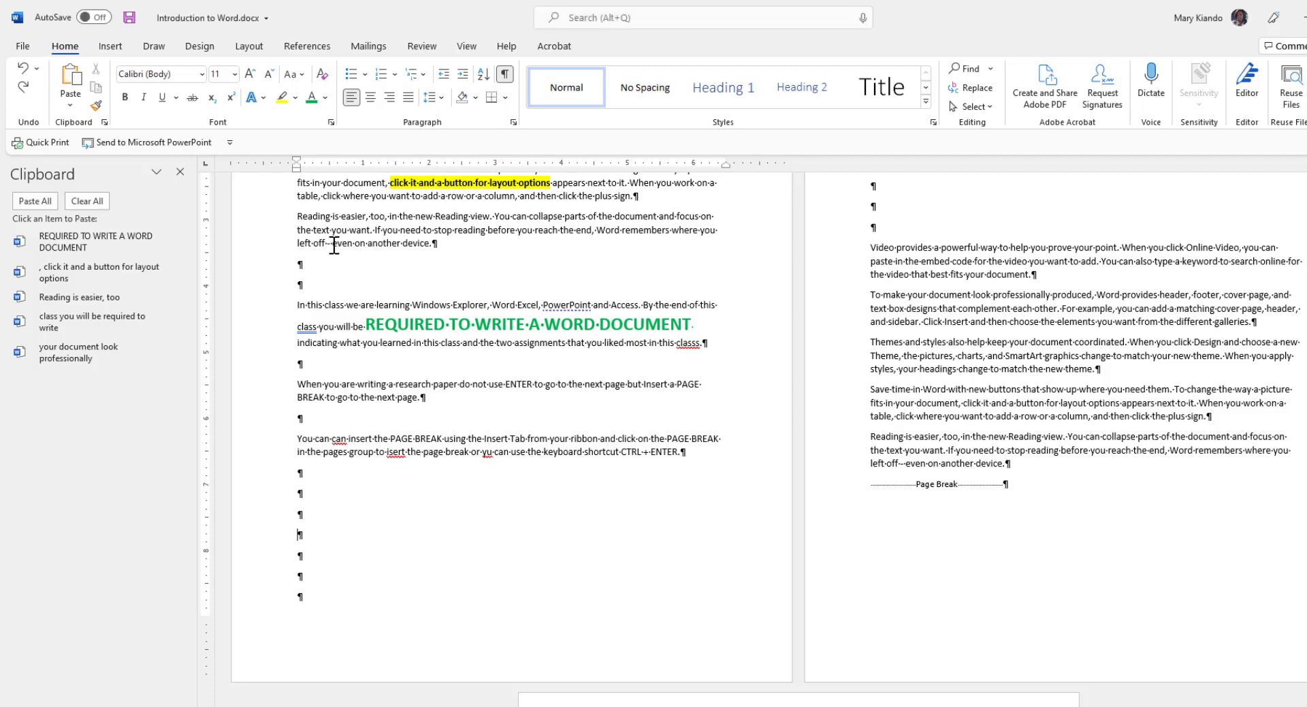
{"action": "left_click_drag", "start_coordinate": [333, 244], "coordinate": [438, 247]}
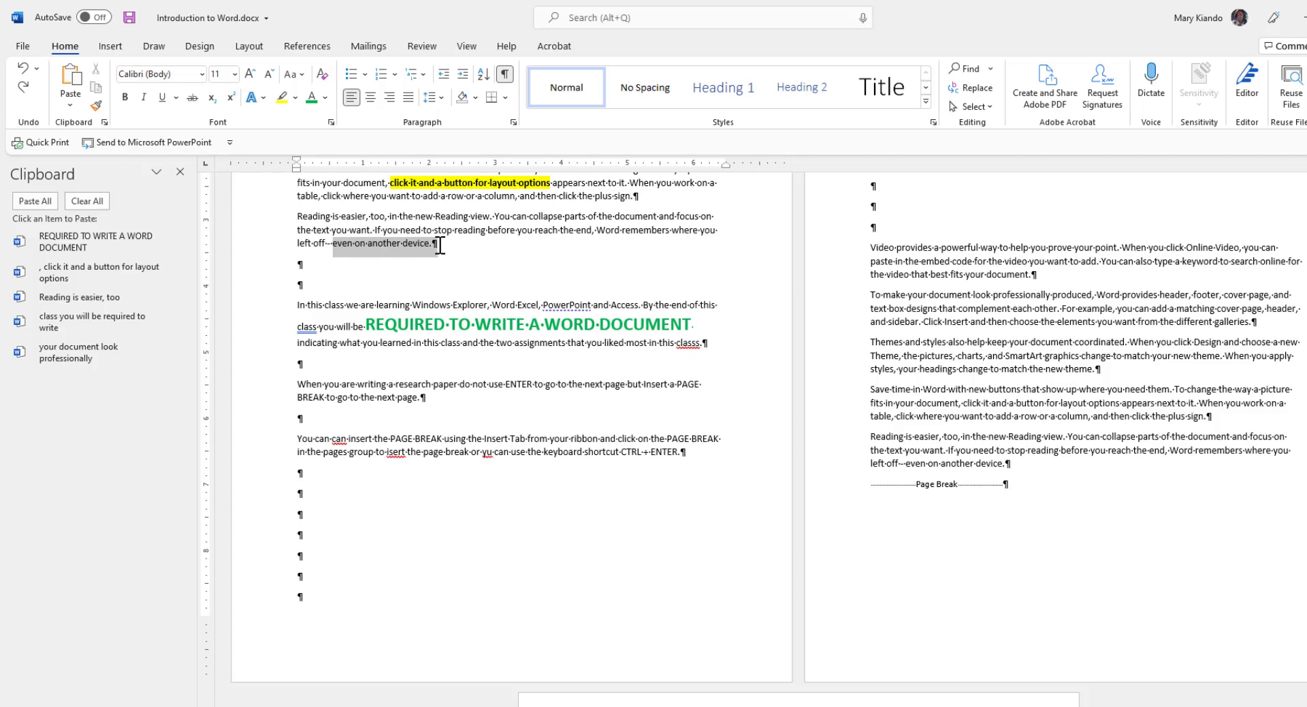
{"action": "left_click_drag", "start_coordinate": [440, 245], "coordinate": [366, 244]}
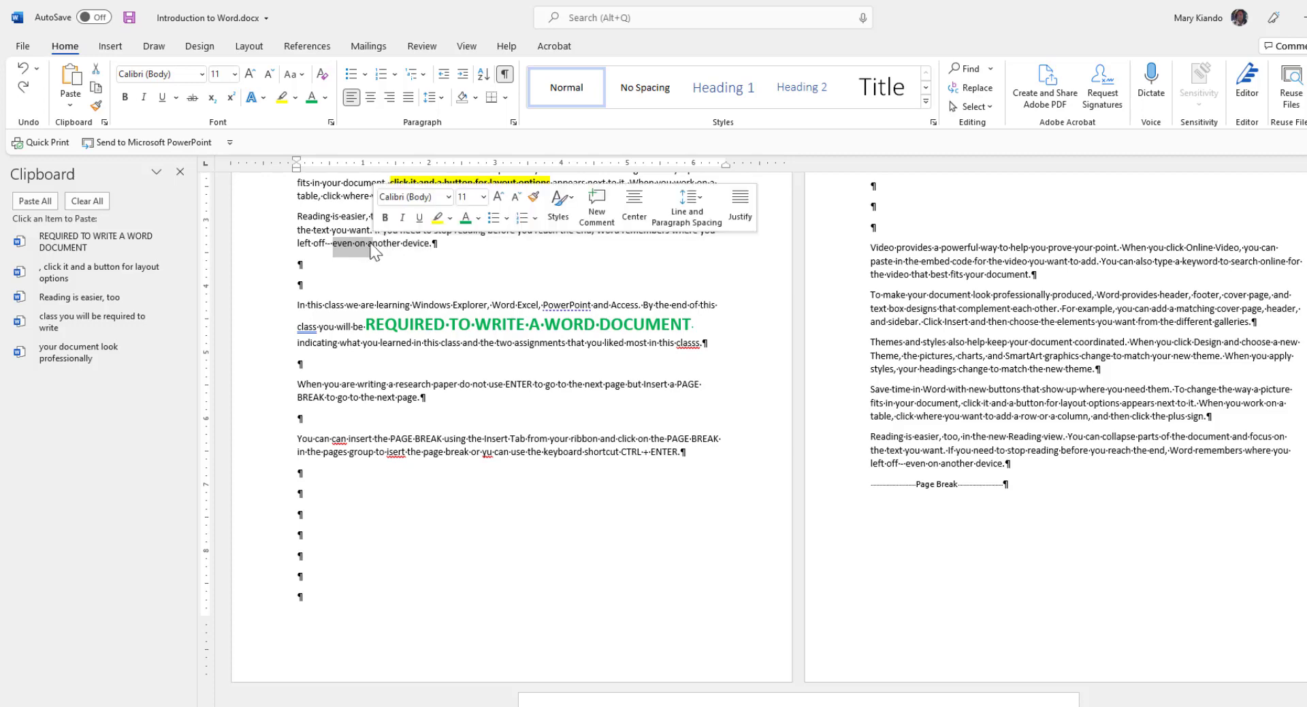
- Select "even on another device." in page one's "Reading is easier" paragraph without its paragraph mark, and copy it to the Clipboard
{"action": "left_click", "coordinate": [365, 244]}
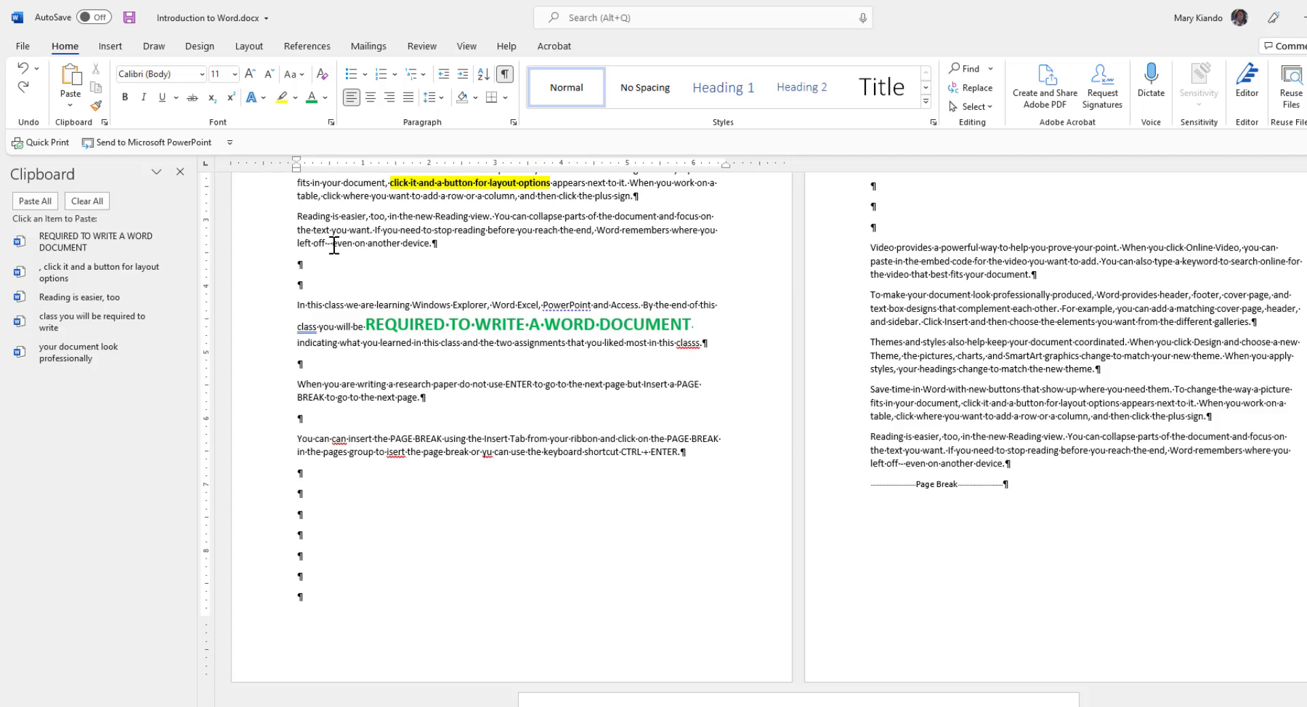
{"action": "key", "text": "shift"}
{"action": "key", "text": "shift+Right"}
{"action": "key", "text": "shift+Right"}
{"action": "key", "text": "shift+Right"}
{"action": "key", "text": "shift+Right"}
{"action": "key", "text": "shift+Right"}
{"action": "key", "text": "shift+Right"}
{"action": "key", "text": "shift+Right"}
{"action": "key", "text": "shift+Right"}
{"action": "key", "text": "shift+Right"}
{"action": "key", "text": "shift+Right"}
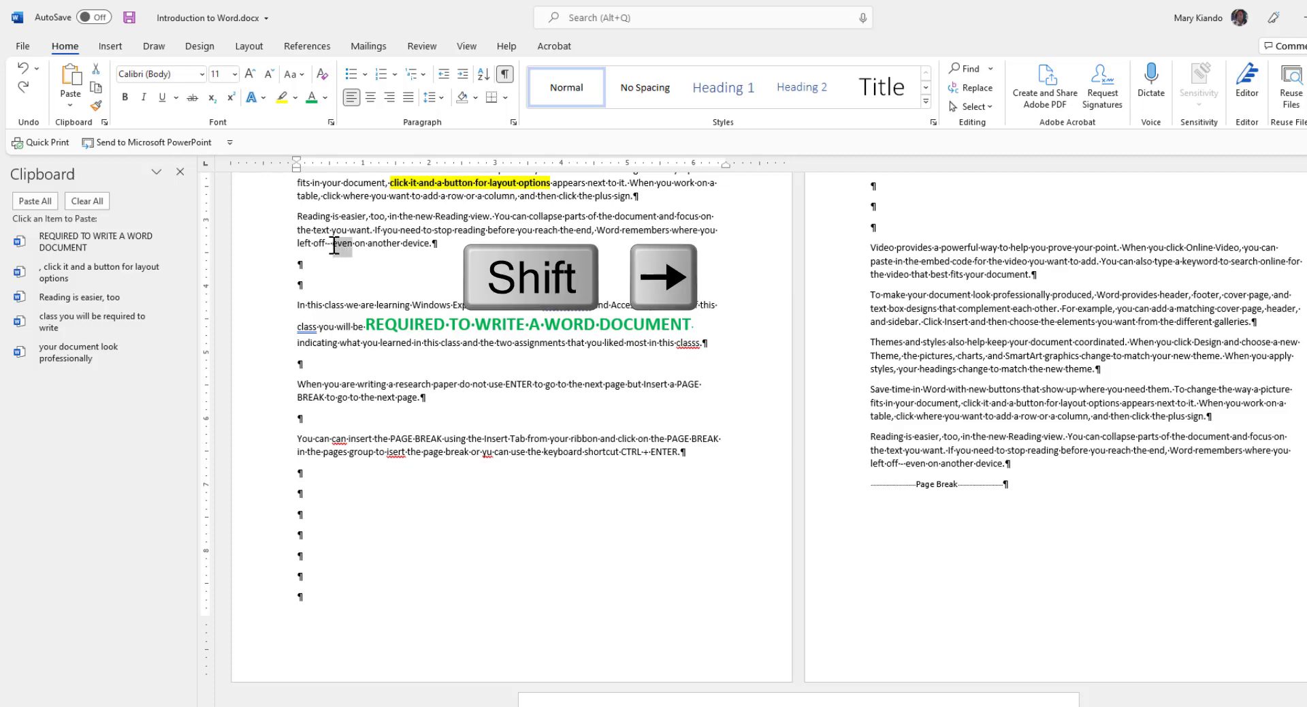
{"action": "key", "text": "shift+Right"}
{"action": "key", "text": "shift+Right"}
{"action": "key", "text": "shift+Right"}
{"action": "key", "text": "shift+Right"}
{"action": "key", "text": "shift+Right"}
{"action": "key", "text": "shift+Right"}
{"action": "key", "text": "shift+Right"}
{"action": "key", "text": "shift+Right"}
{"action": "key", "text": "shift+Right"}
{"action": "key", "text": "shift+Right"}
{"action": "key", "text": "shift+Right"}
{"action": "key", "text": "shift+Right"}
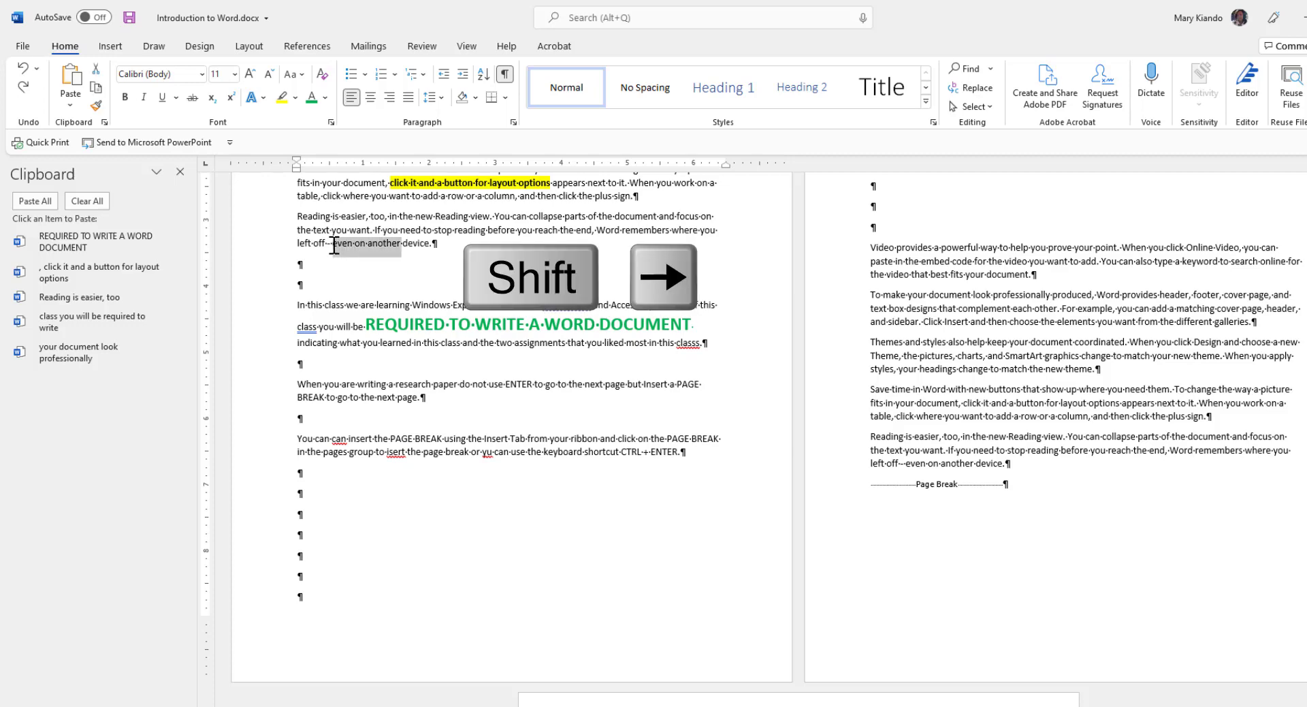
{"action": "key", "text": "shift+Right"}
{"action": "key", "text": "shift+Right"}
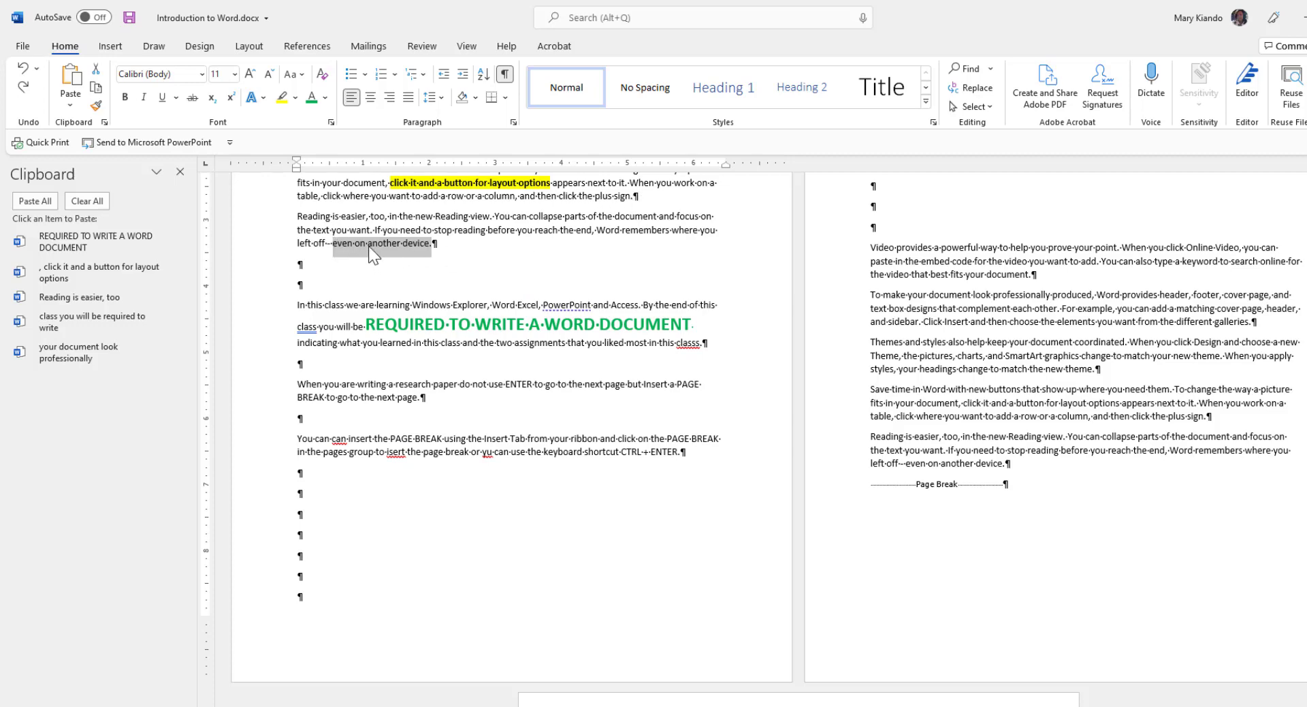
{"action": "key", "text": "ctrl+c"}
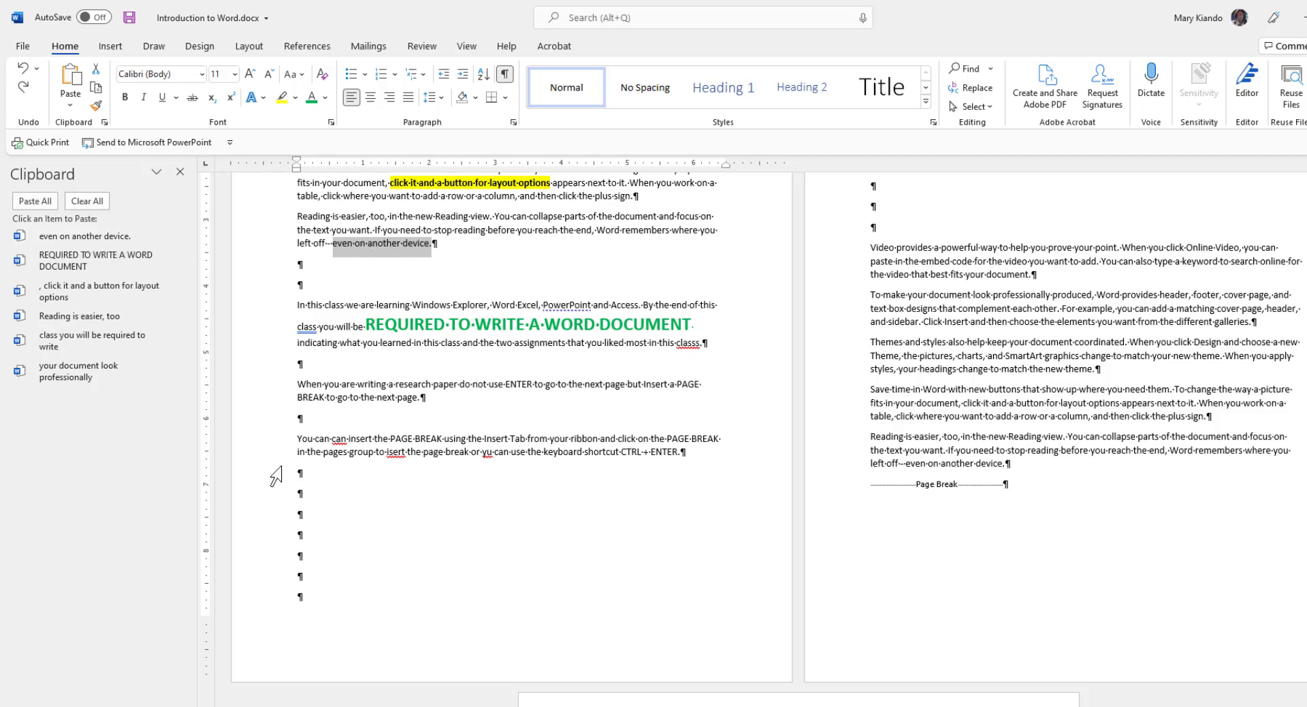
- Paste the Clipboard item "even on another device." on the third empty line below page one's "insert the PAGE BREAK" paragraph
{"action": "left_click", "coordinate": [304, 513]}
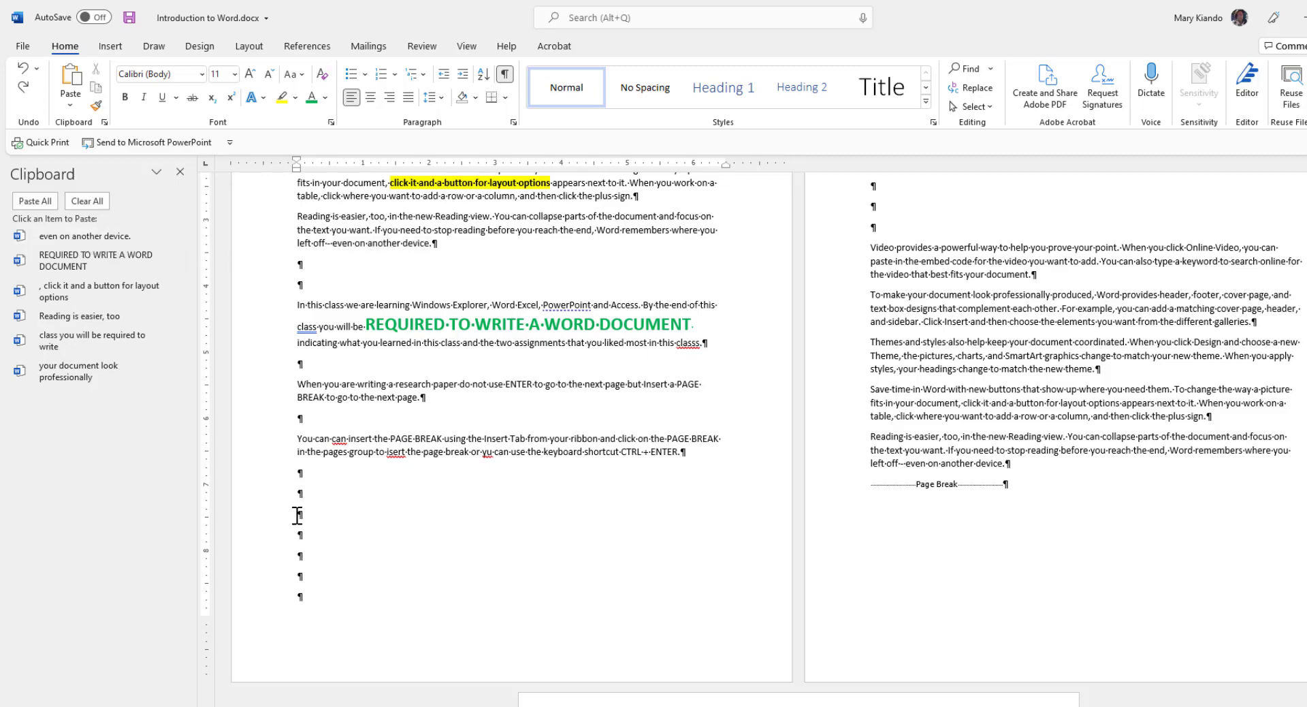
{"action": "left_click", "coordinate": [73, 235]}
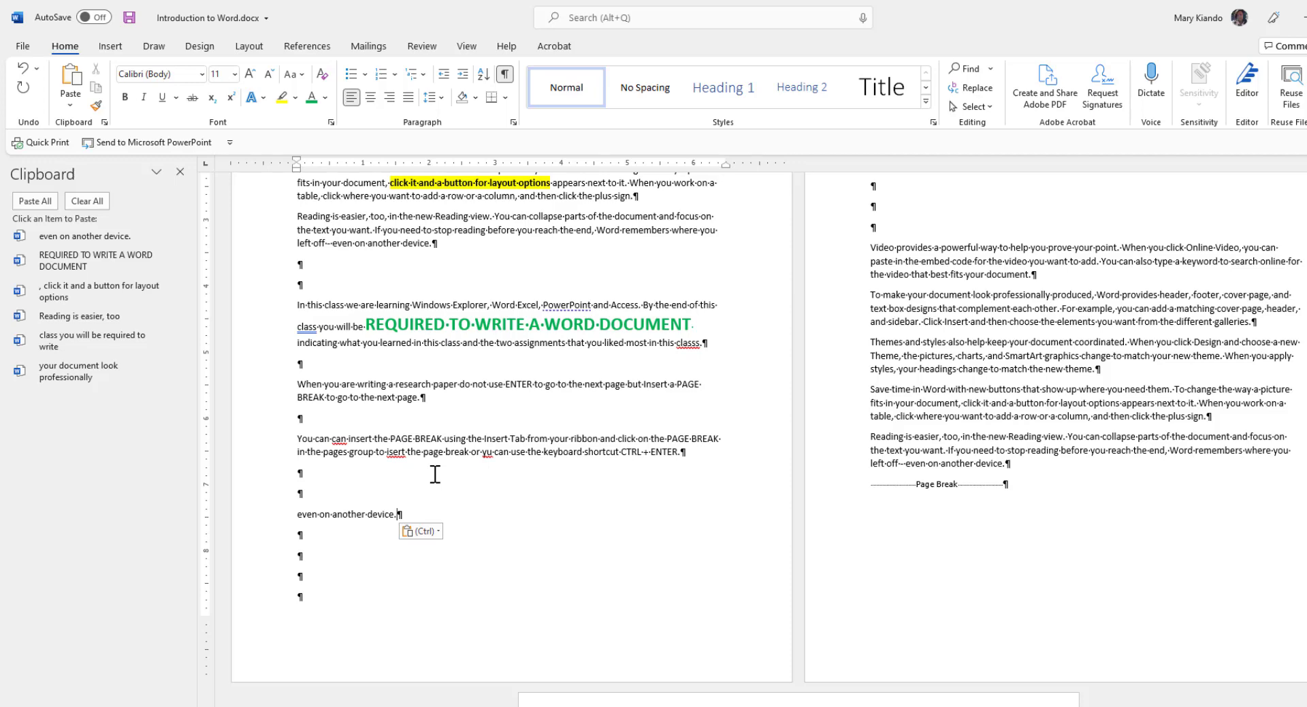
- Hide the formatting marks and copy "even on another device." from the "Reading is easier" paragraph together with its paragraph mark
{"action": "key", "text": "ctrl+shift+8"}
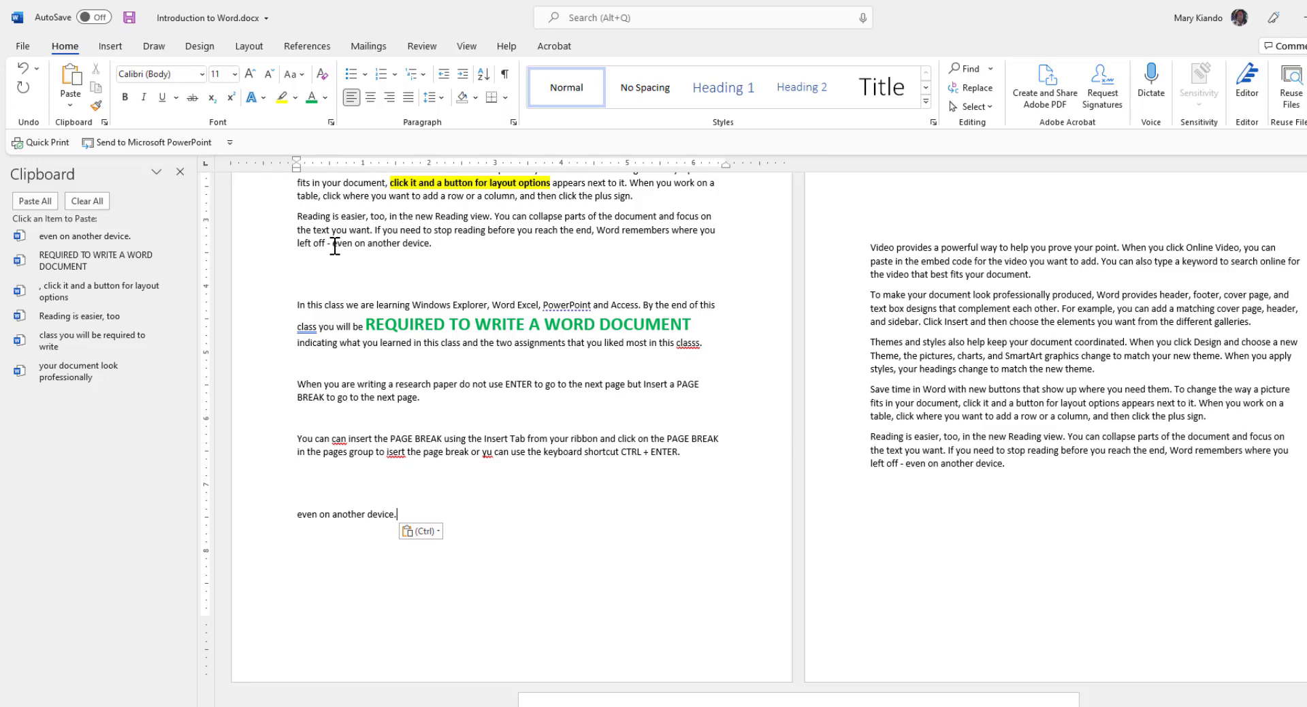
{"action": "left_click_drag", "start_coordinate": [333, 246], "coordinate": [436, 243]}
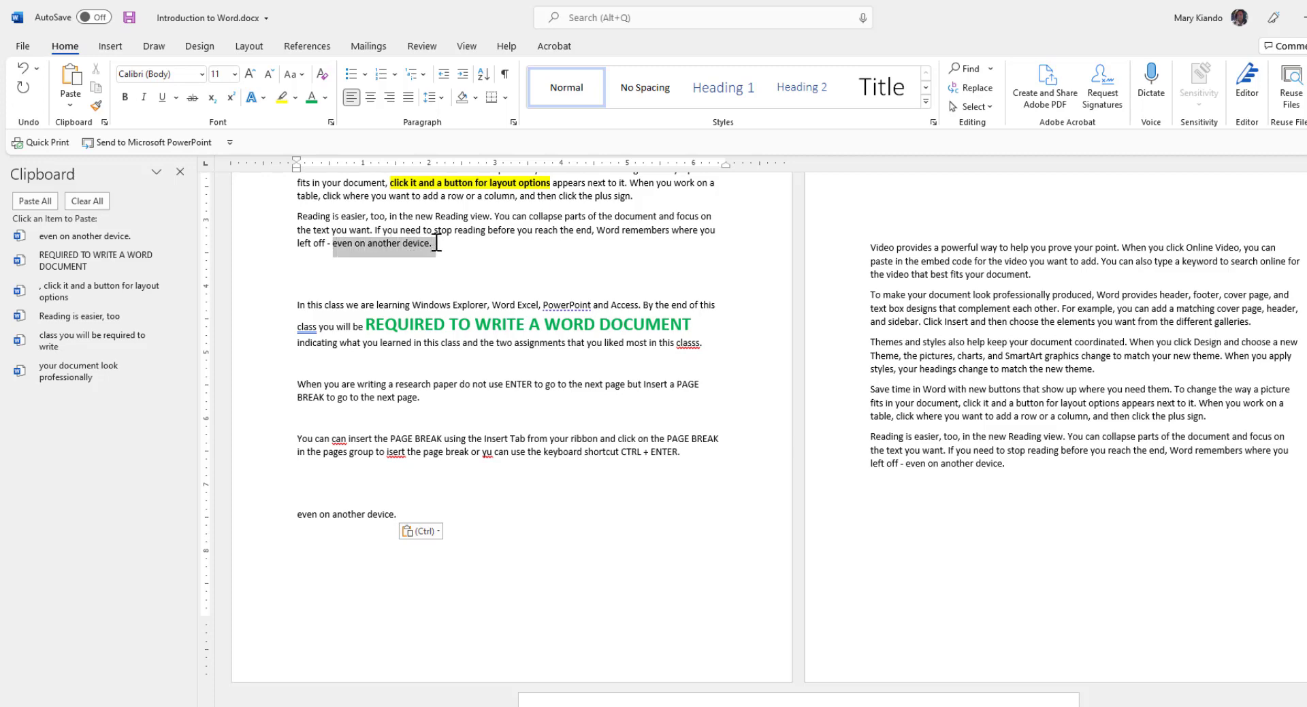
{"action": "key", "text": "ctrl+c"}
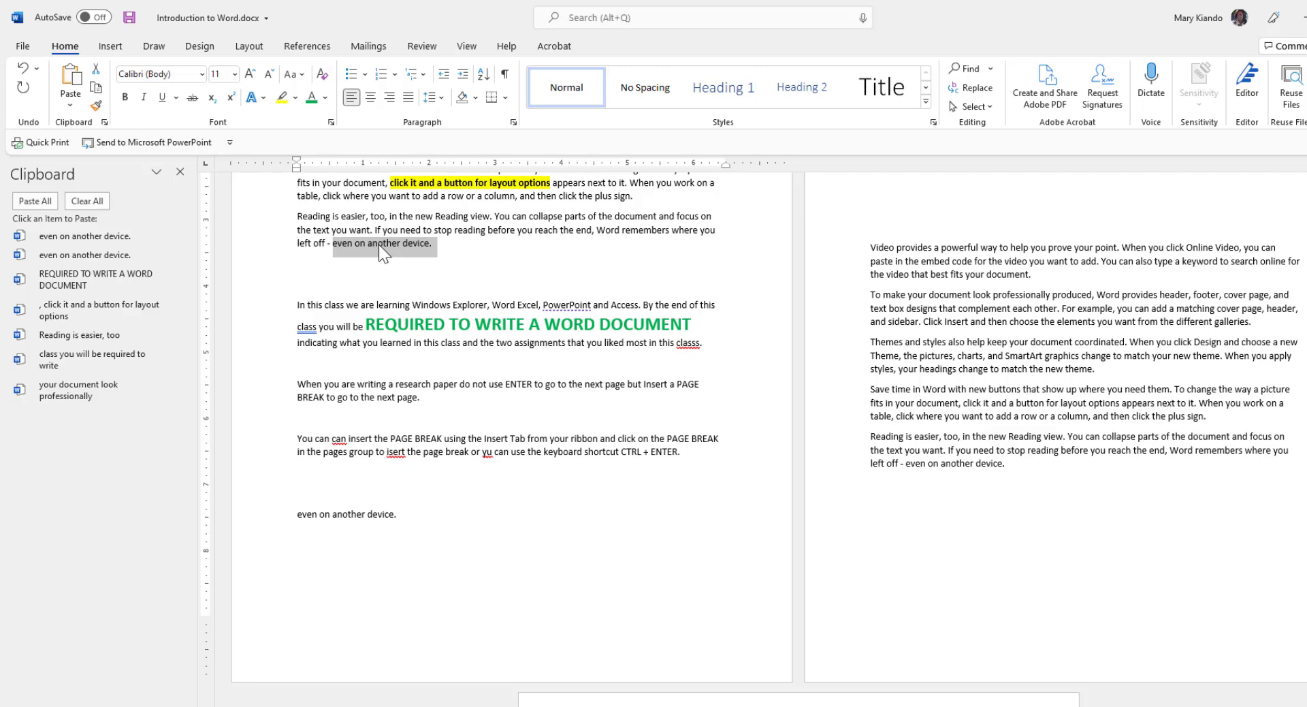
- Show the formatting marks again and paste the newest "even on another device." Clipboard item on the second empty line below the first pasted one
{"action": "key", "text": "ctrl+shift+8"}
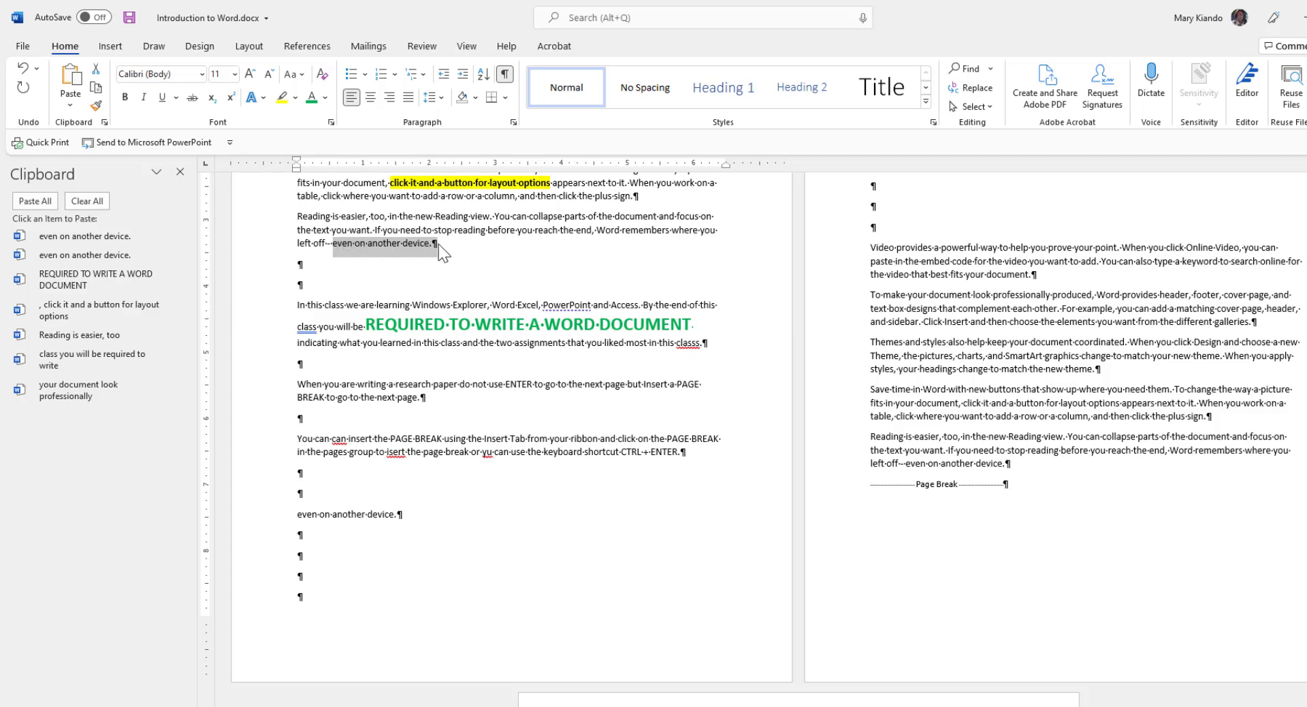
{"action": "left_click_drag", "start_coordinate": [430, 247], "coordinate": [436, 249]}
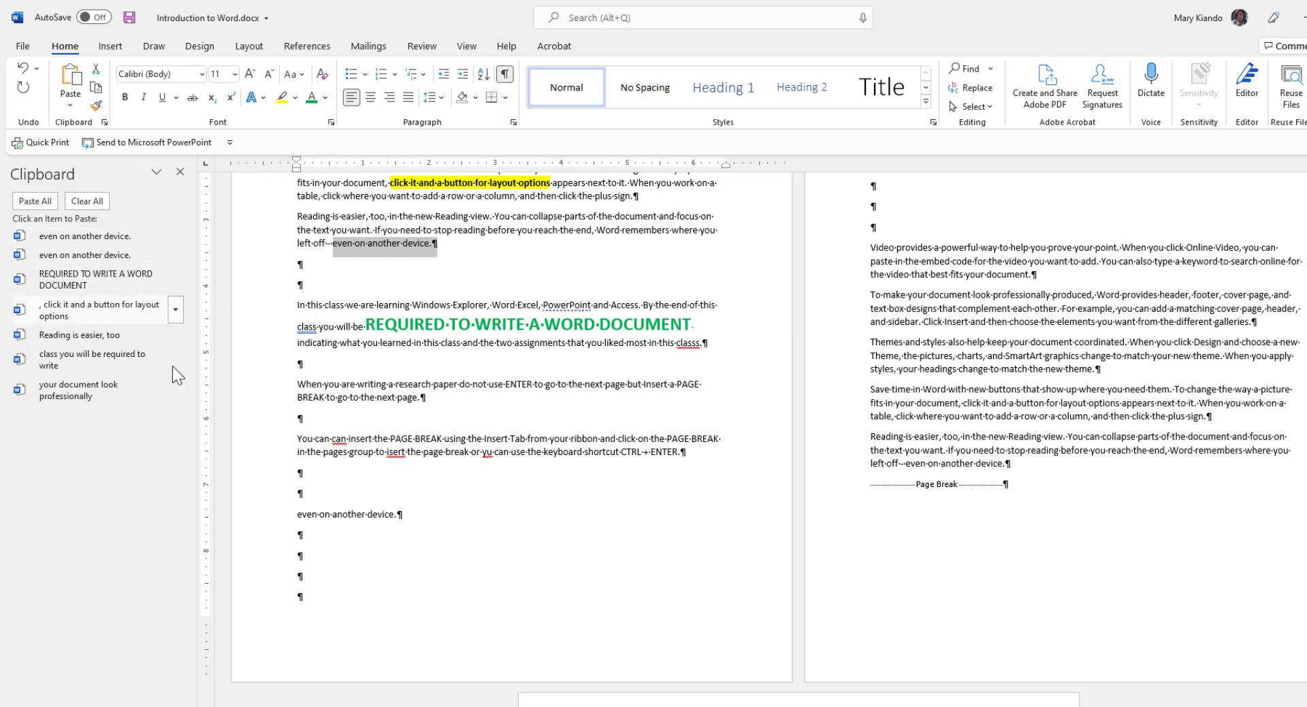
{"action": "left_click", "coordinate": [305, 558]}
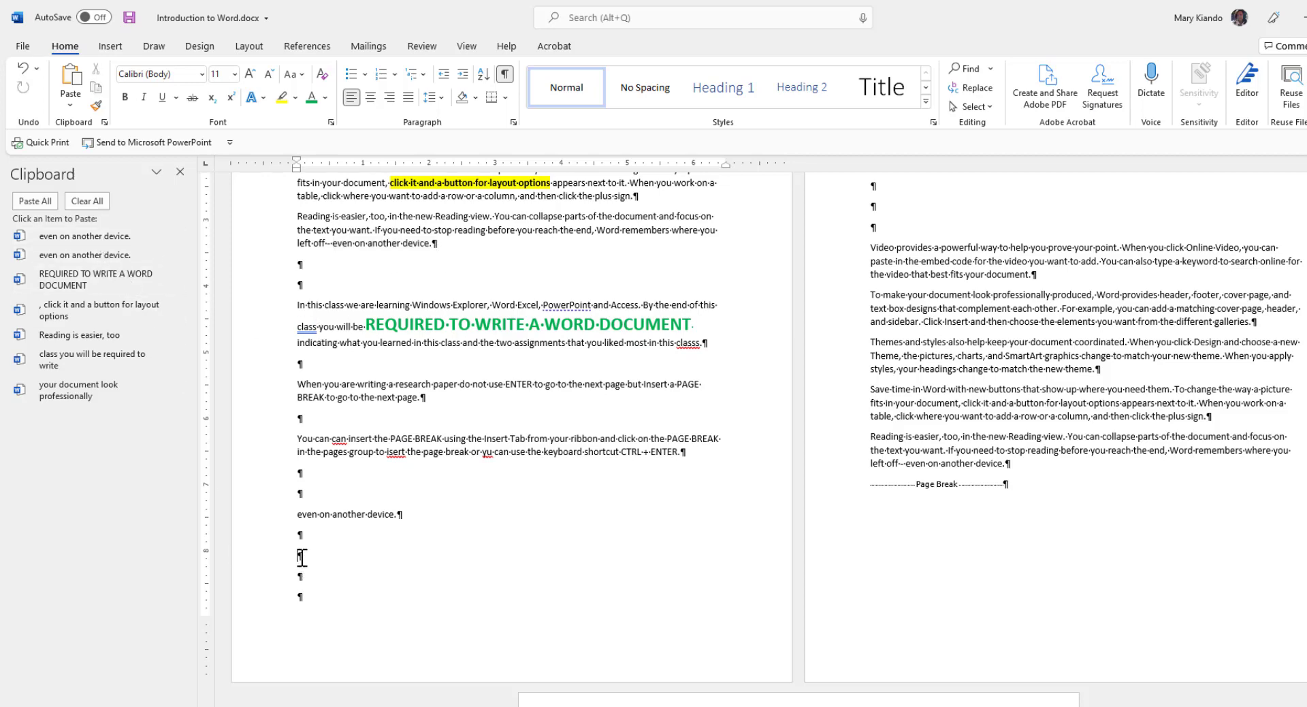
{"action": "left_click", "coordinate": [96, 236]}
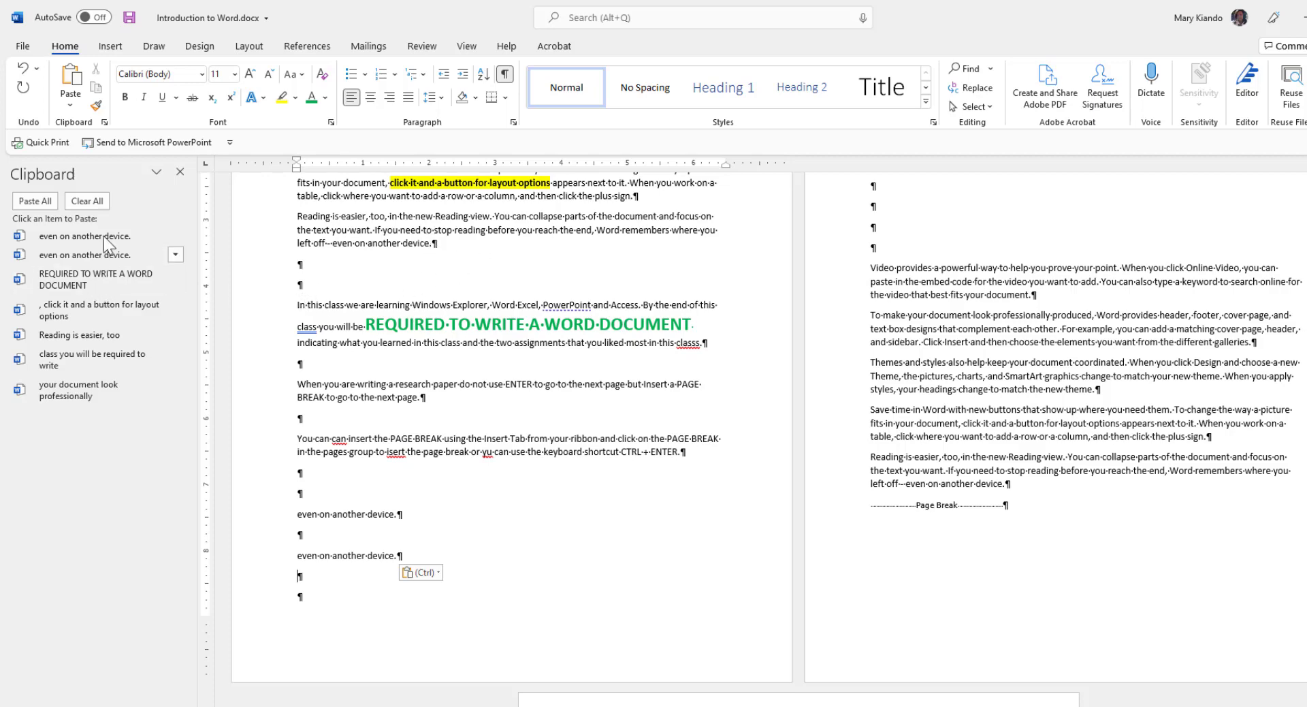
{"action": "left_click", "coordinate": [35, 201]}
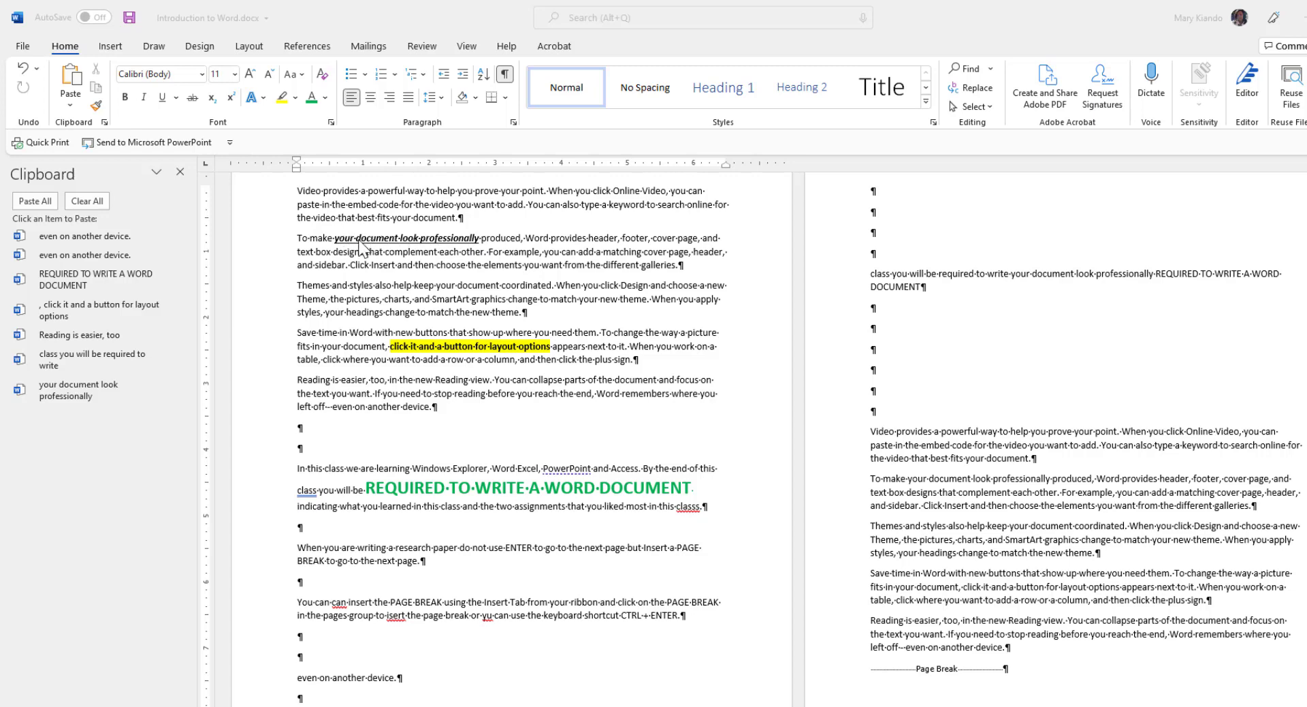
- Copy the formatting of "your document look professionally" onto "You can collapse parts of the document" with Format Painter
{"action": "left_click_drag", "start_coordinate": [334, 238], "coordinate": [460, 237]}
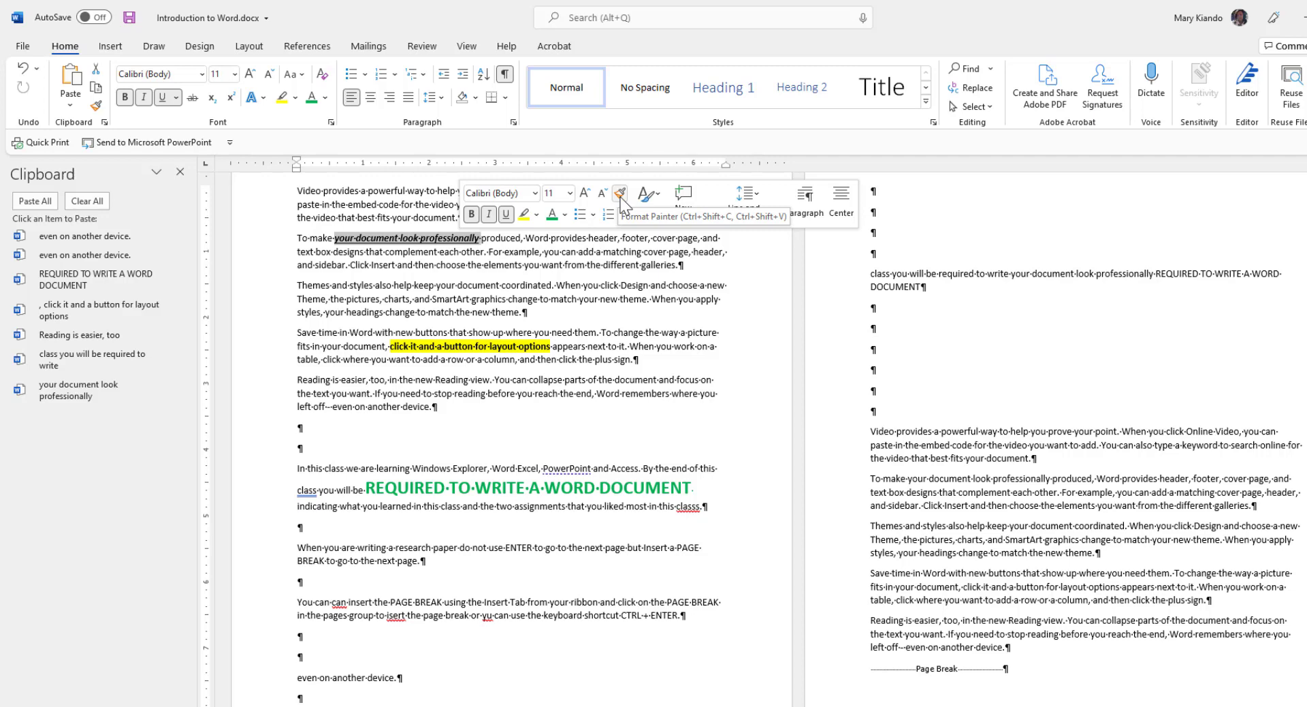
{"action": "left_click", "coordinate": [620, 195]}
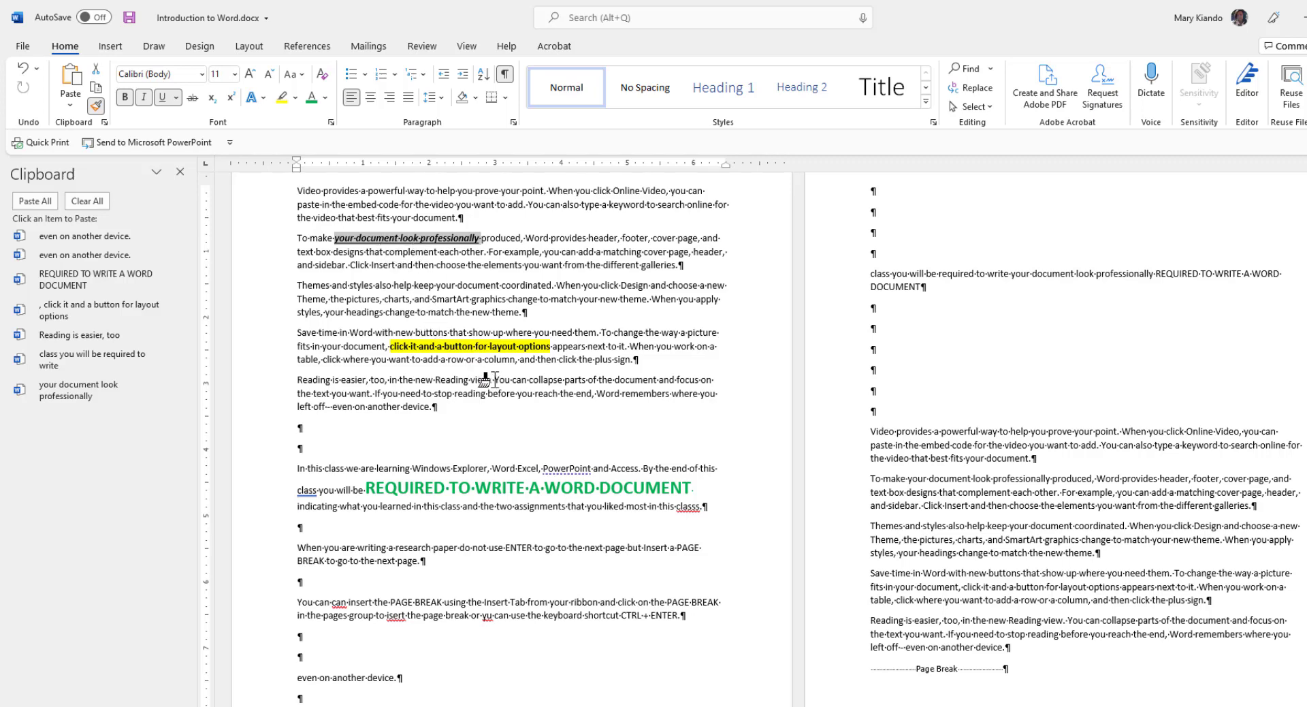
{"action": "mouse_move", "coordinate": [495, 380]}
{"action": "left_mouse_down"}
{"action": "mouse_move", "coordinate": [640, 381]}
{"action": "mouse_move", "coordinate": [627, 382]}
{"action": "left_mouse_up"}
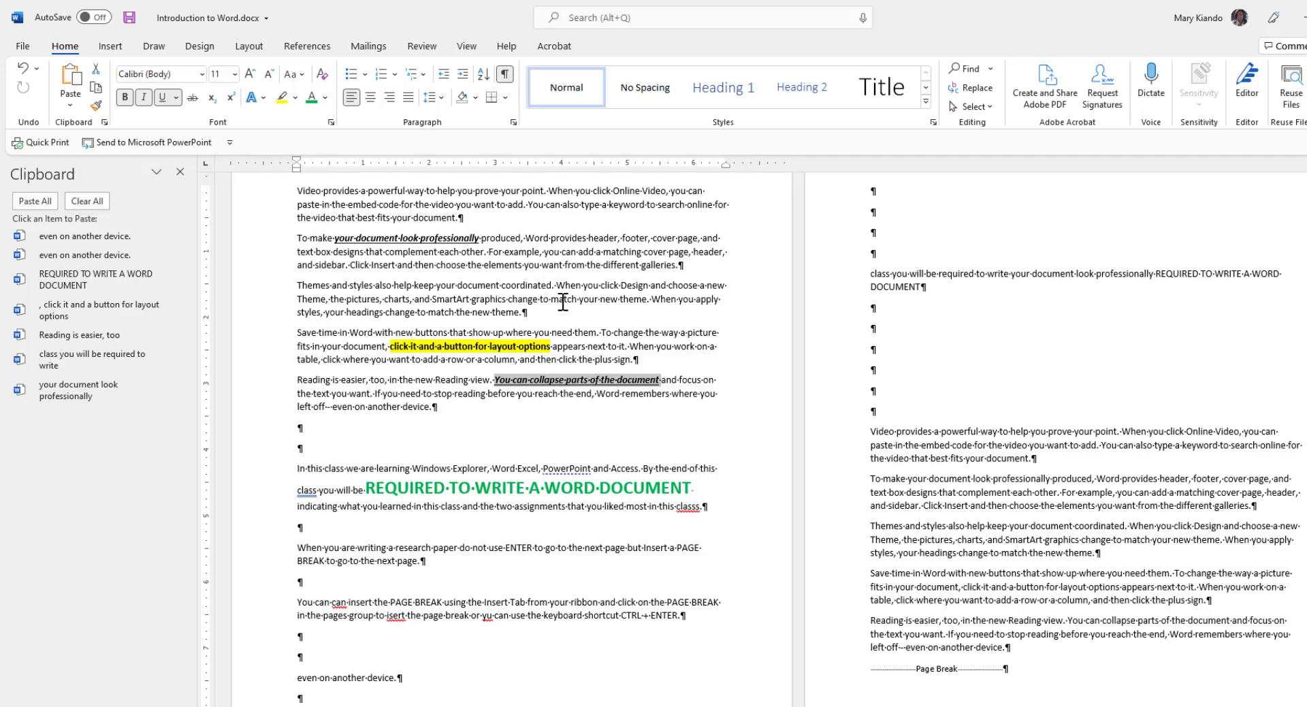
- Center the "Themes and styles" paragraph on page one
{"action": "scroll", "coordinate": [554, 301], "scroll_direction": "up", "scroll_amount": 2}
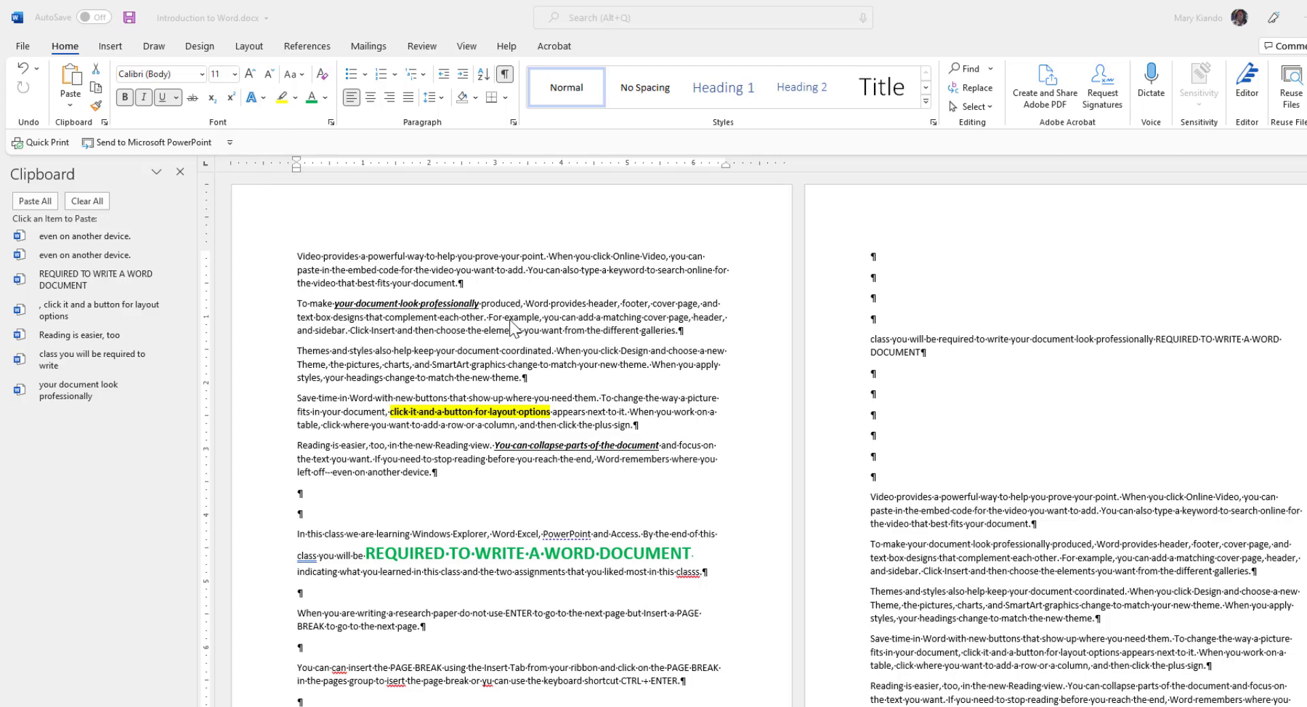
{"action": "left_click", "coordinate": [448, 373]}
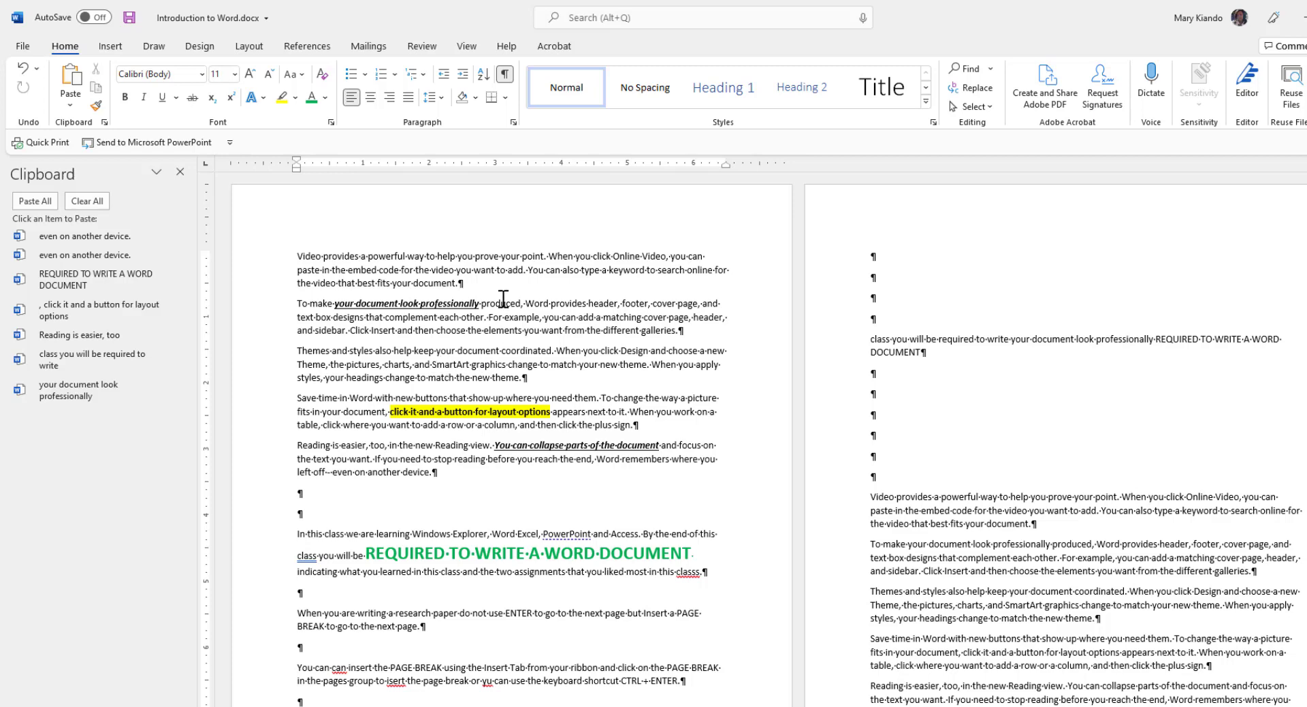
{"action": "left_click", "coordinate": [370, 98]}
- Copy the centered paragraph's formatting onto page two's "Video provides" paragraph with Format Painter
{"action": "left_click", "coordinate": [448, 365]}
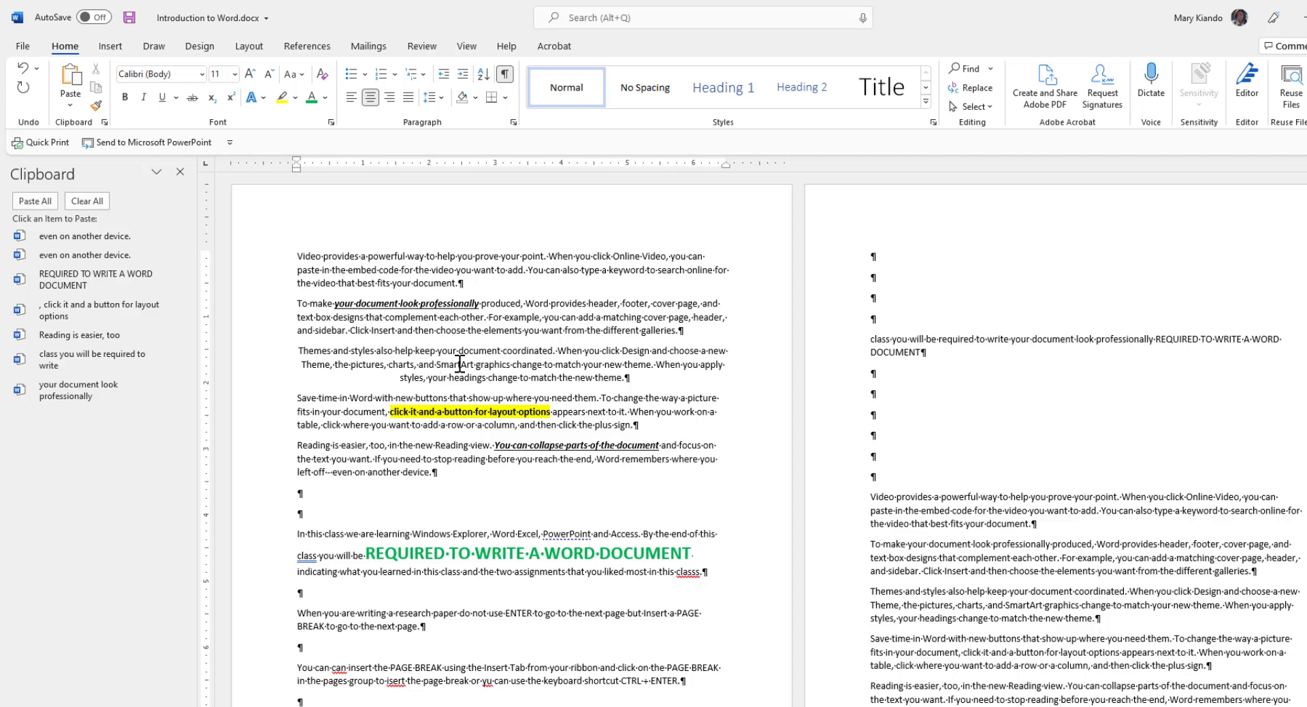
{"action": "right_click", "coordinate": [459, 365]}
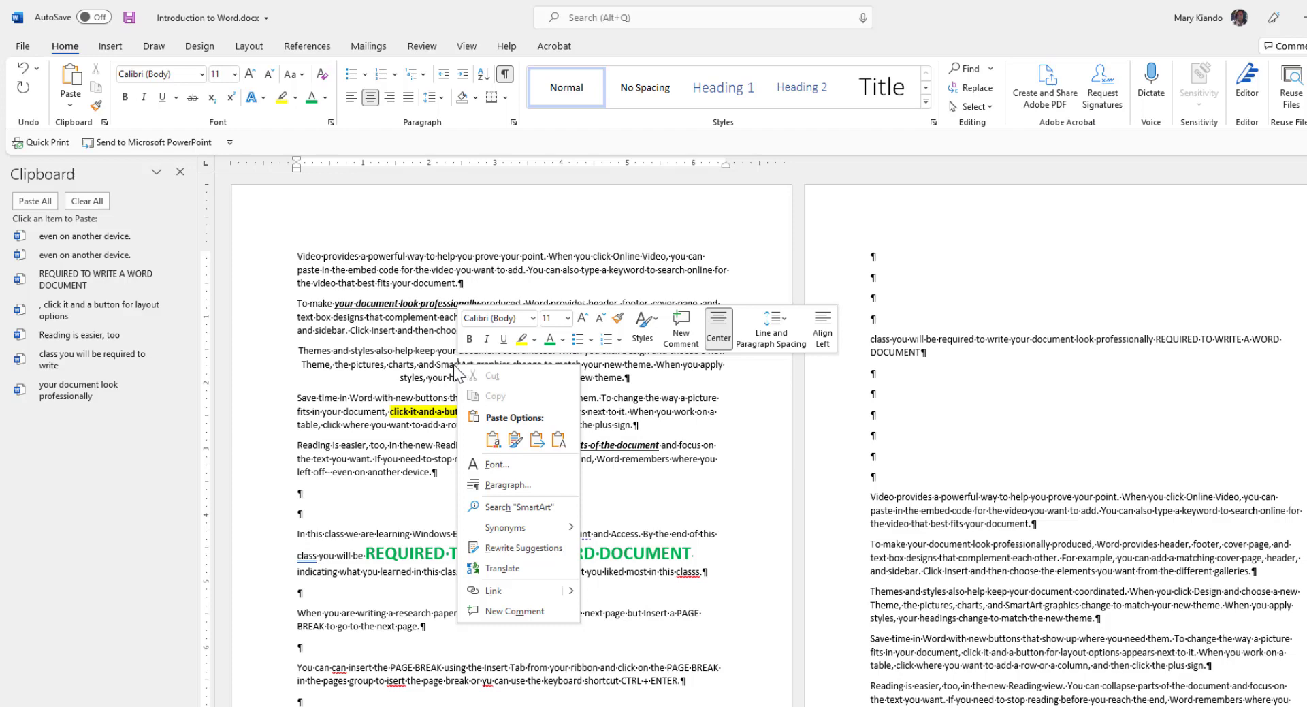
{"action": "left_click", "coordinate": [618, 320]}
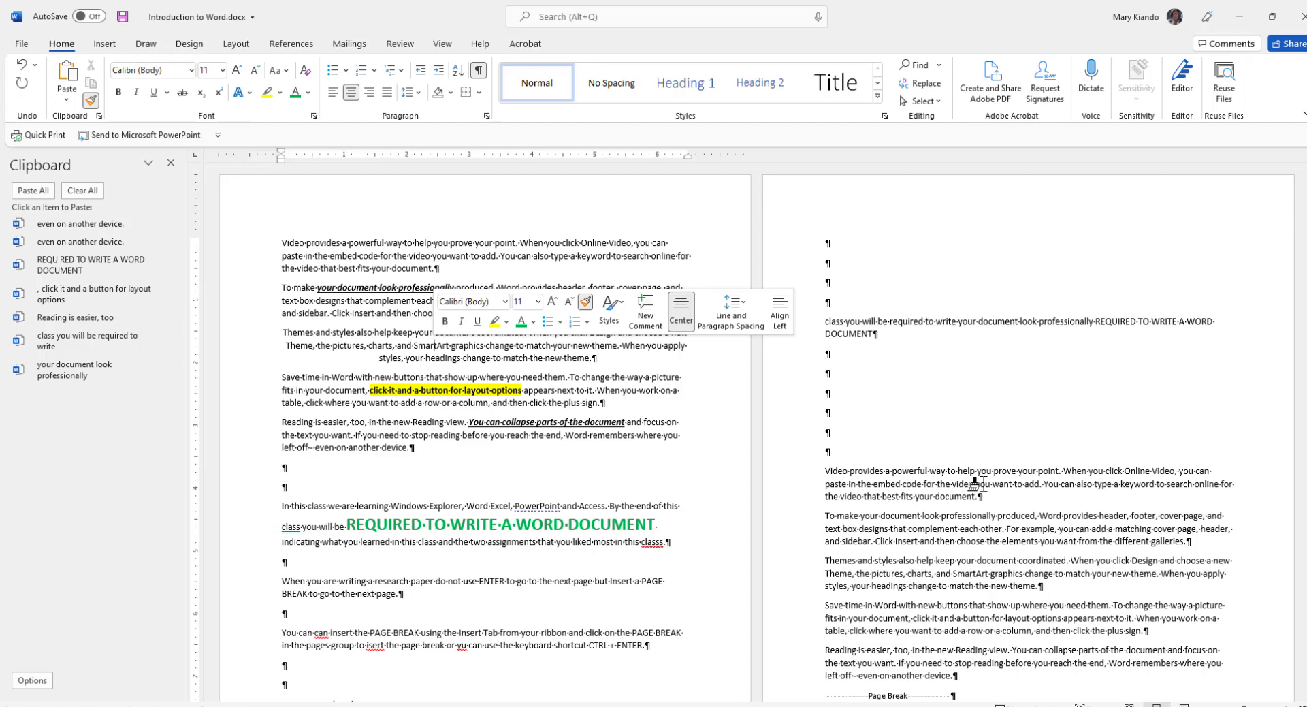
{"action": "left_click", "coordinate": [980, 483]}
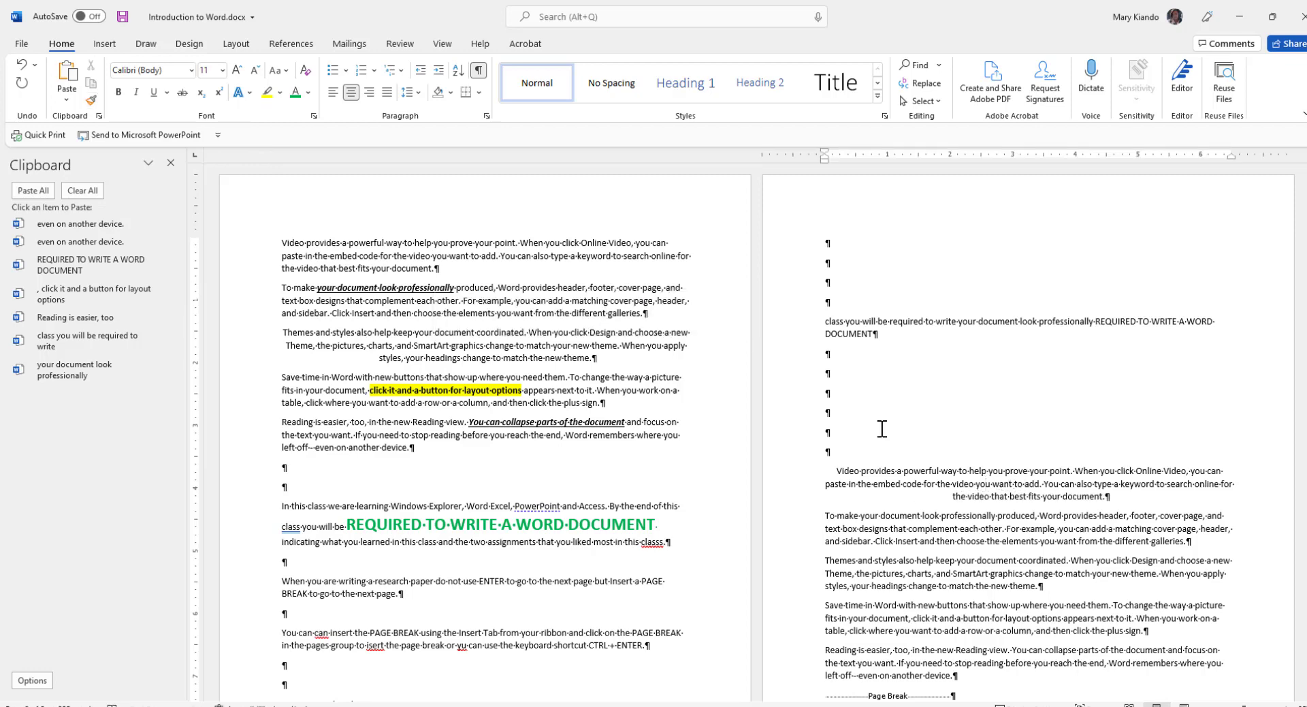
- Select the paragraph mark ending the centered "Themes and styles" paragraph and apply its formatting to page one's first paragraph with Format Painter
{"action": "left_click", "coordinate": [456, 342]}
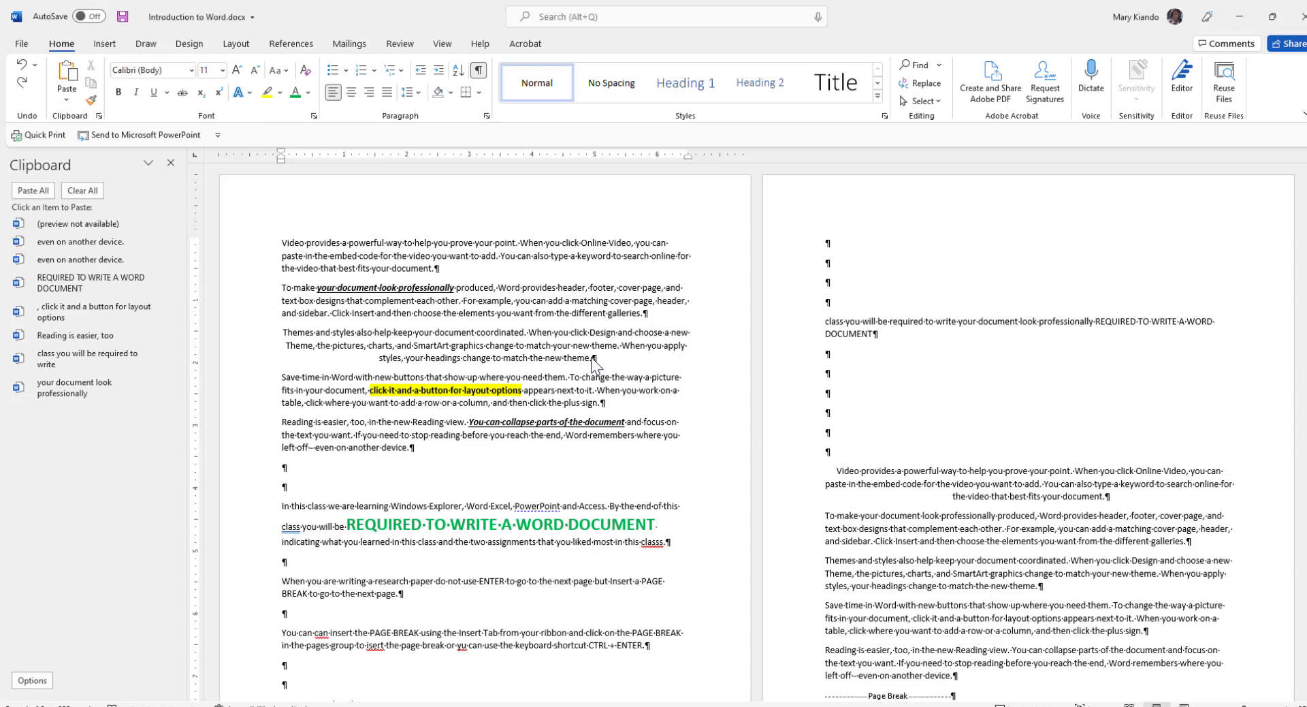
{"action": "left_click", "coordinate": [596, 357]}
{"action": "left_click_drag", "start_coordinate": [597, 357], "coordinate": [598, 356]}
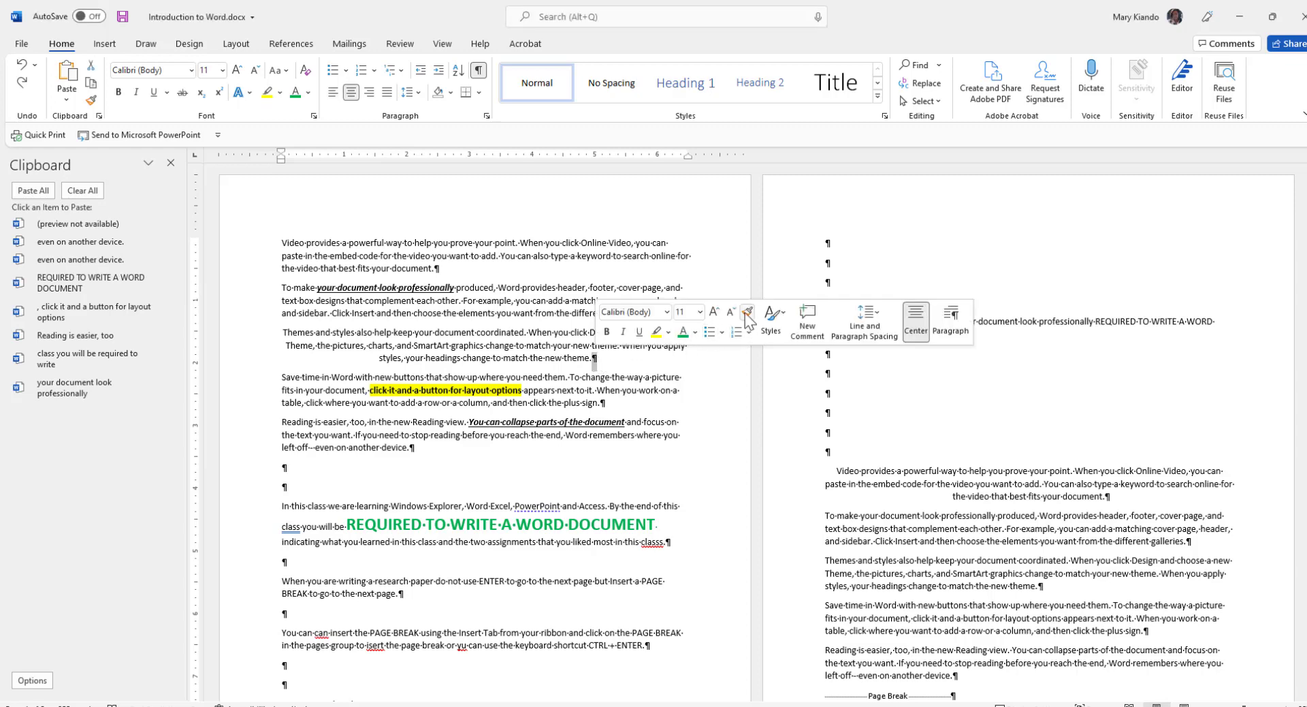
{"action": "left_click", "coordinate": [746, 312]}
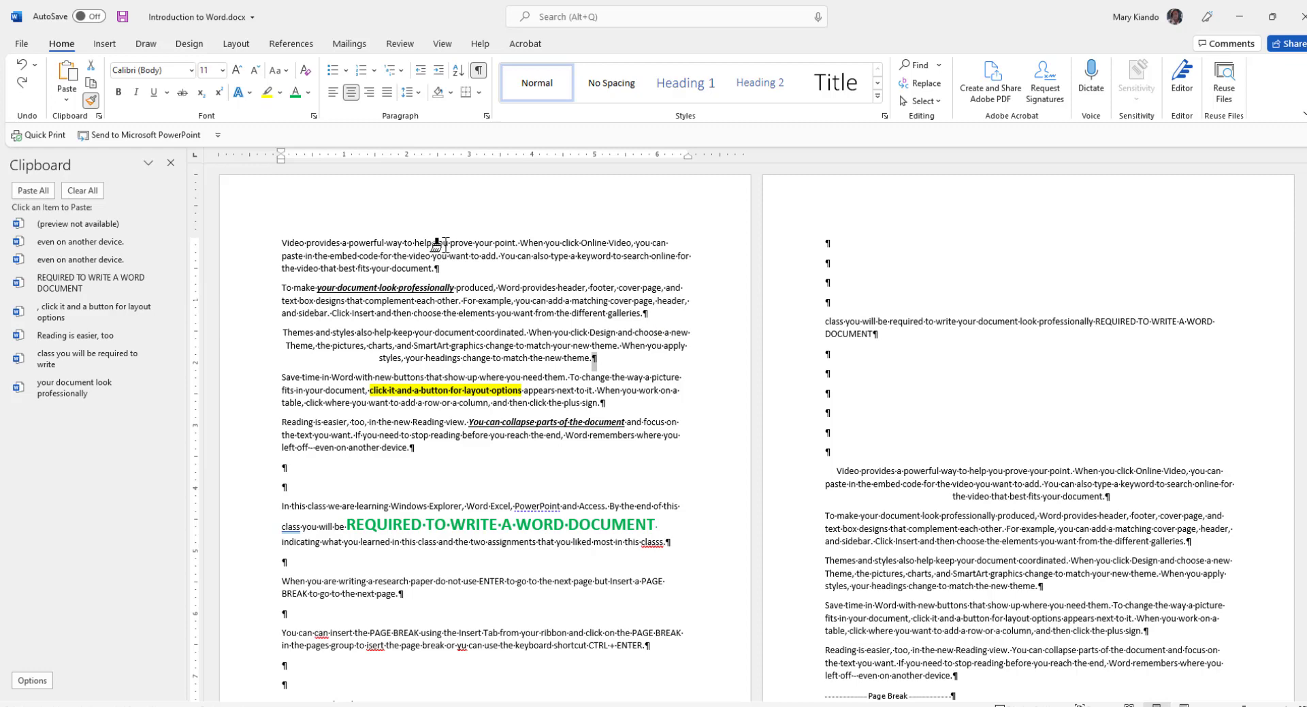
{"action": "left_click", "coordinate": [446, 244]}
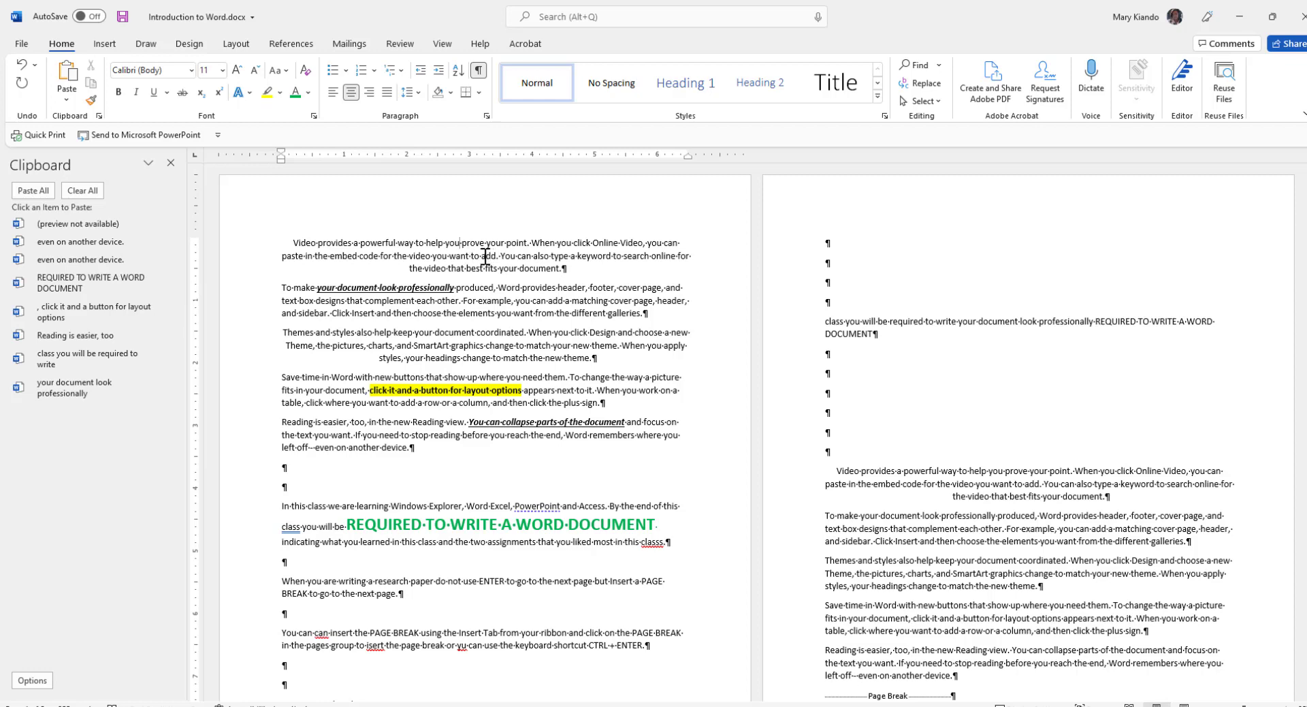
{"action": "scroll", "coordinate": [531, 347], "scroll_direction": "down", "scroll_amount": 1}
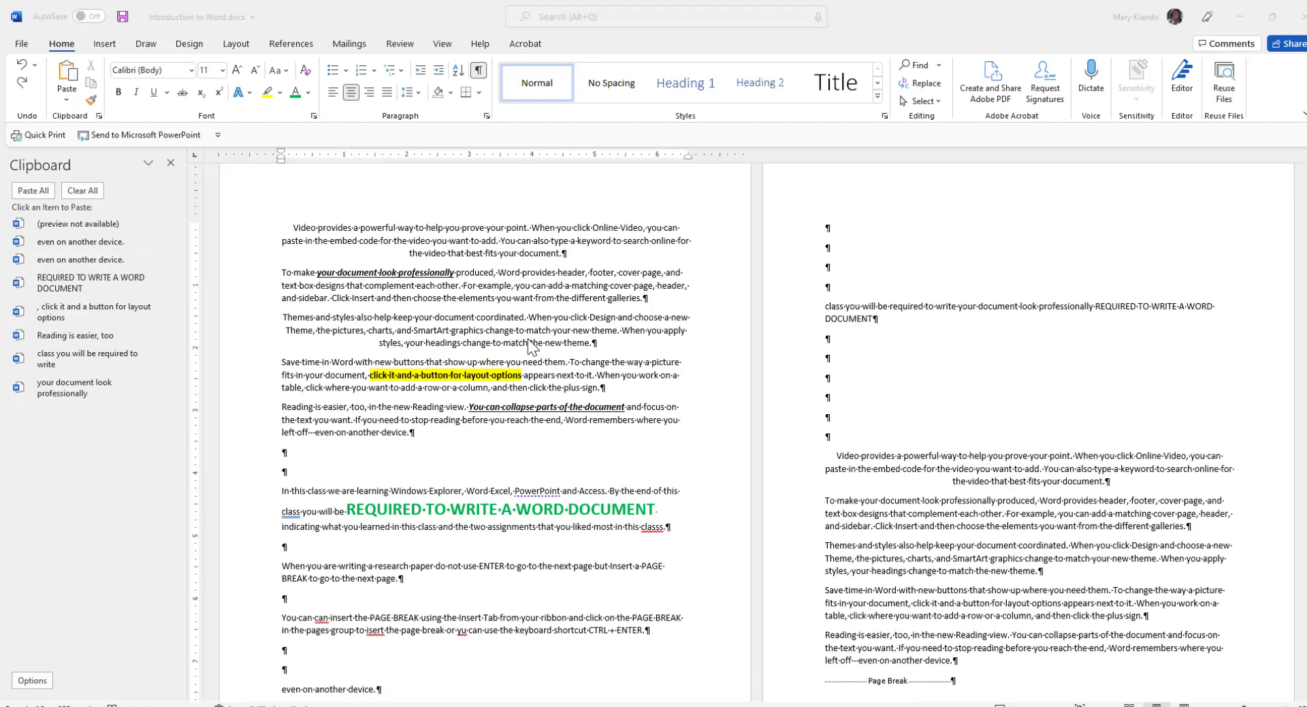
- Insert a Next Page section break at the very end of the document
{"action": "left_click", "coordinate": [499, 319]}
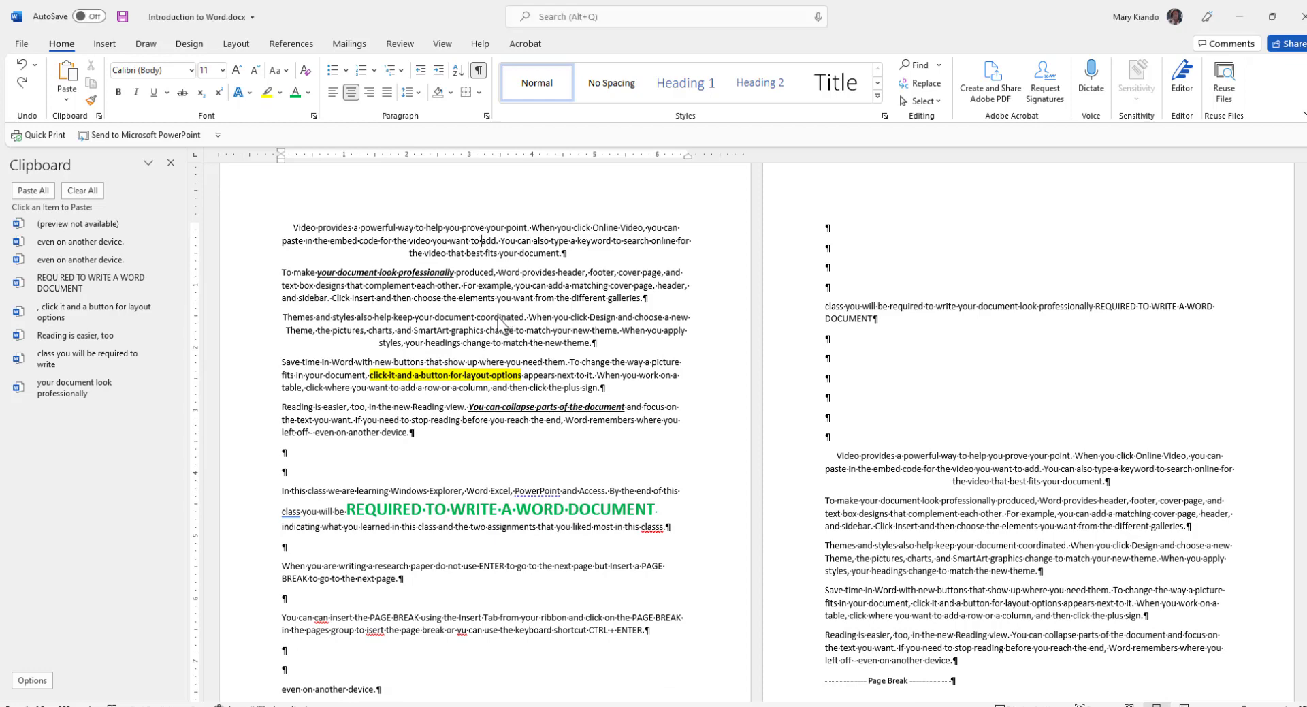
{"action": "key", "text": "ctrl+End"}
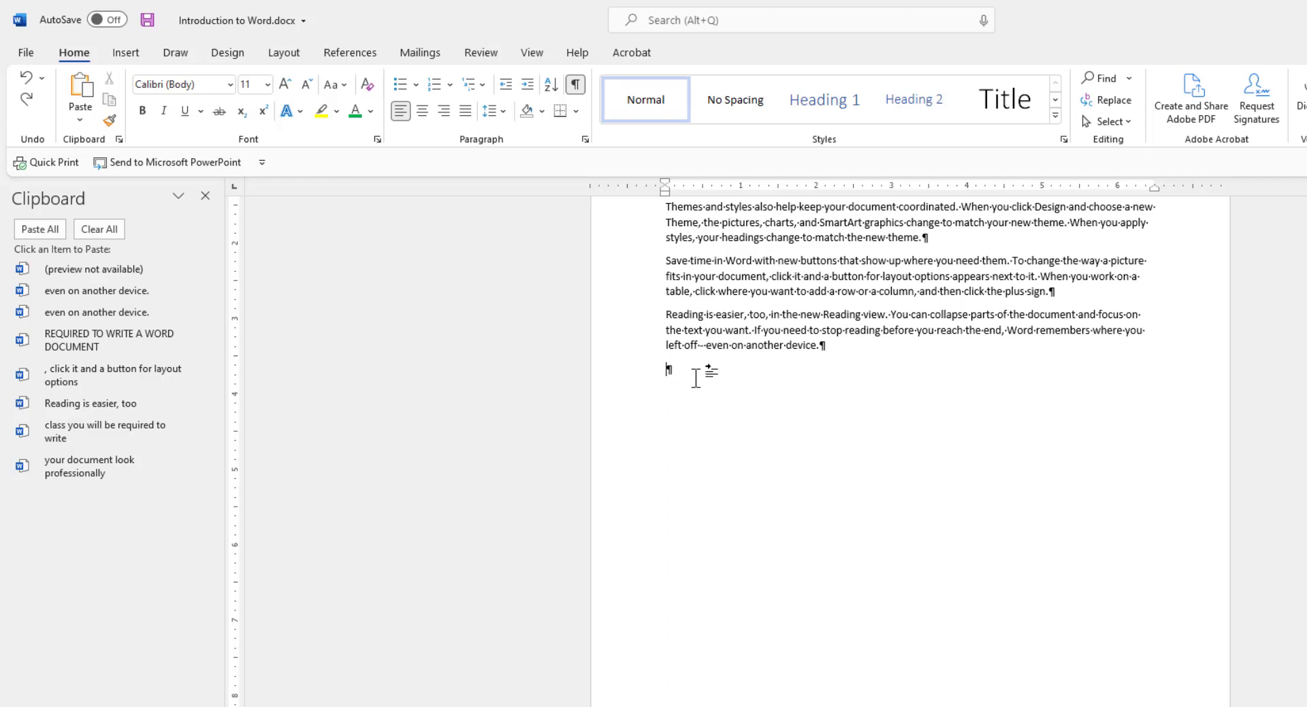
{"action": "left_click", "coordinate": [285, 57]}
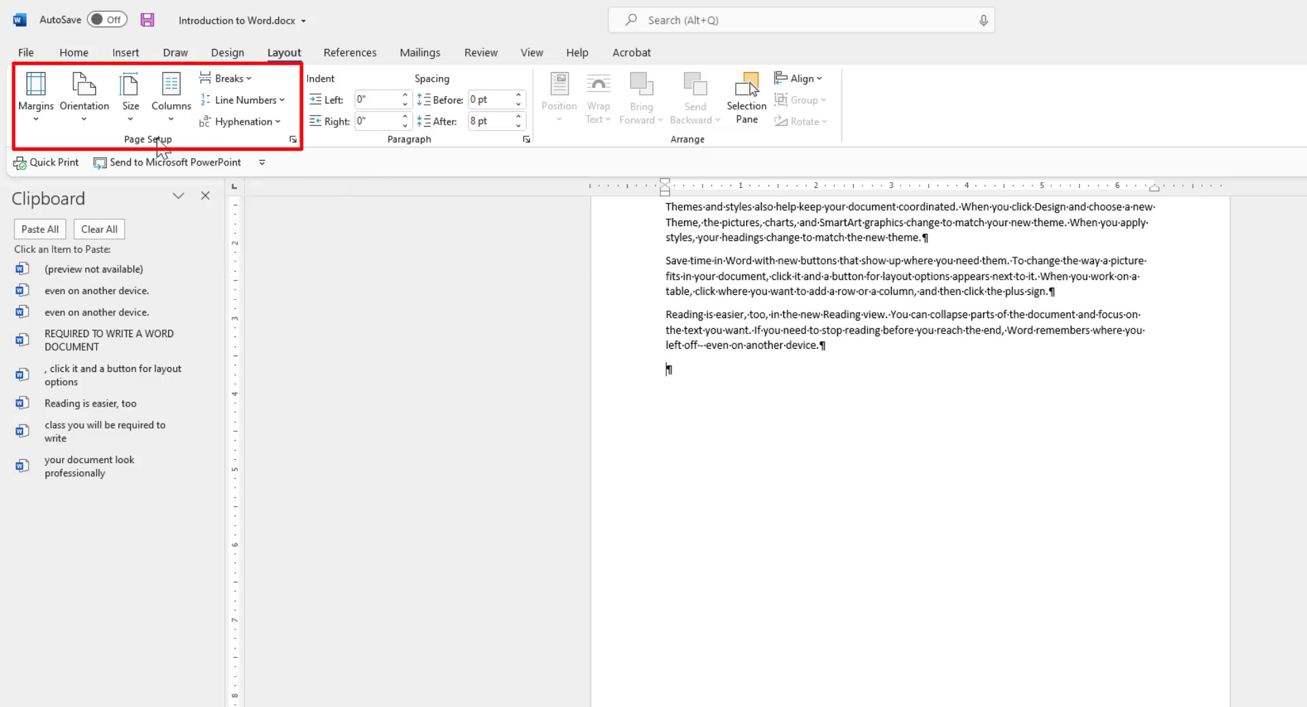
{"action": "left_click", "coordinate": [252, 79]}
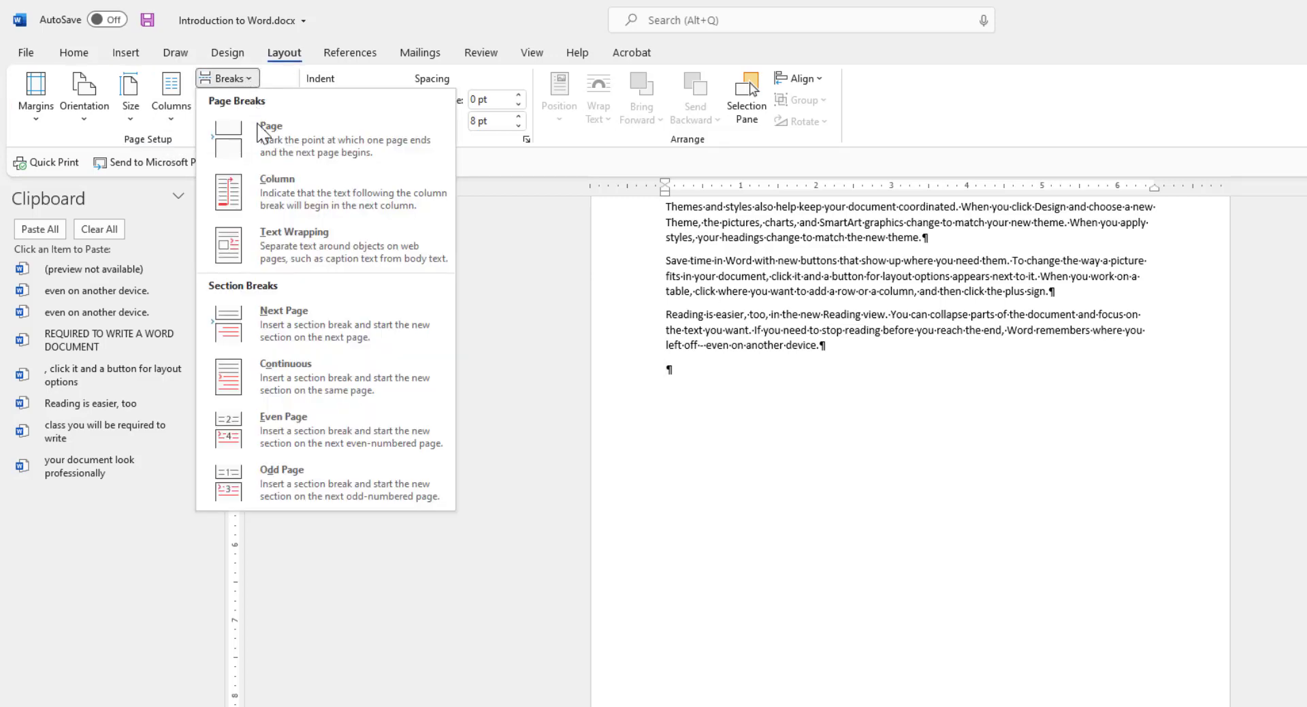
{"action": "left_click", "coordinate": [300, 321]}
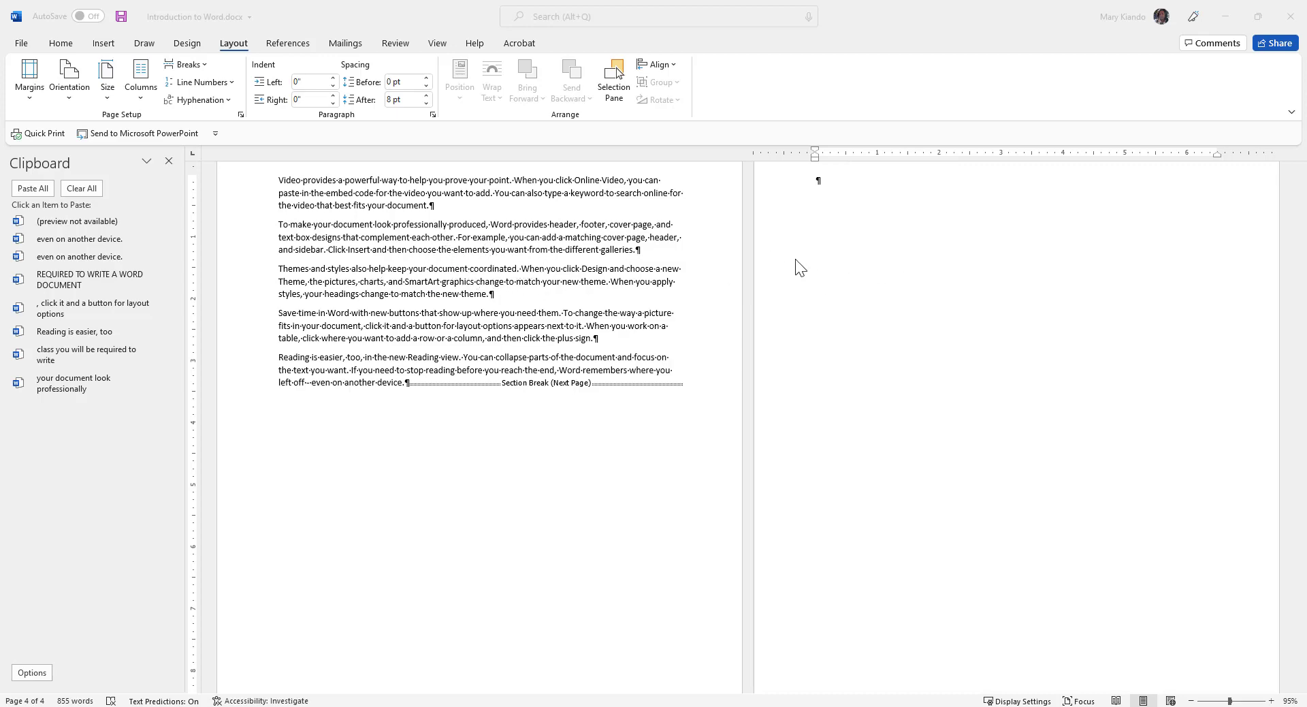
- Change the page after the new section break to landscape orientation
{"action": "left_click", "coordinate": [817, 179]}
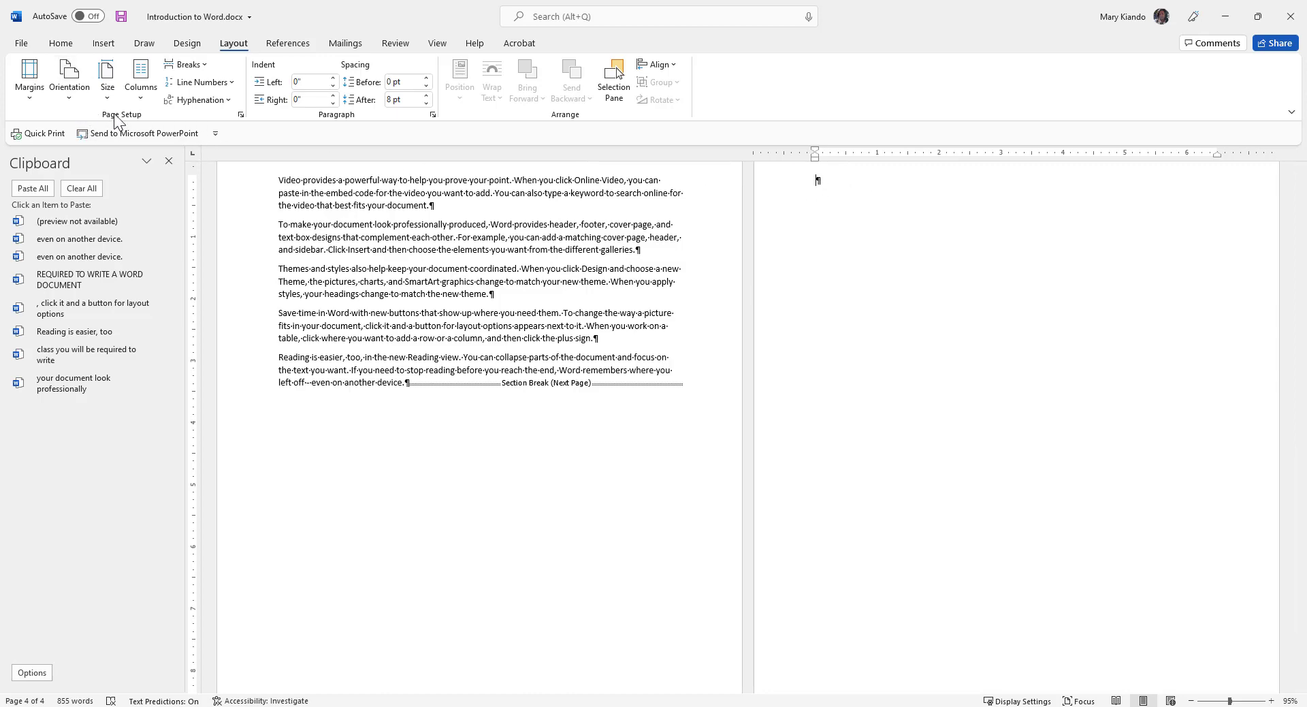
{"action": "left_click", "coordinate": [68, 99]}
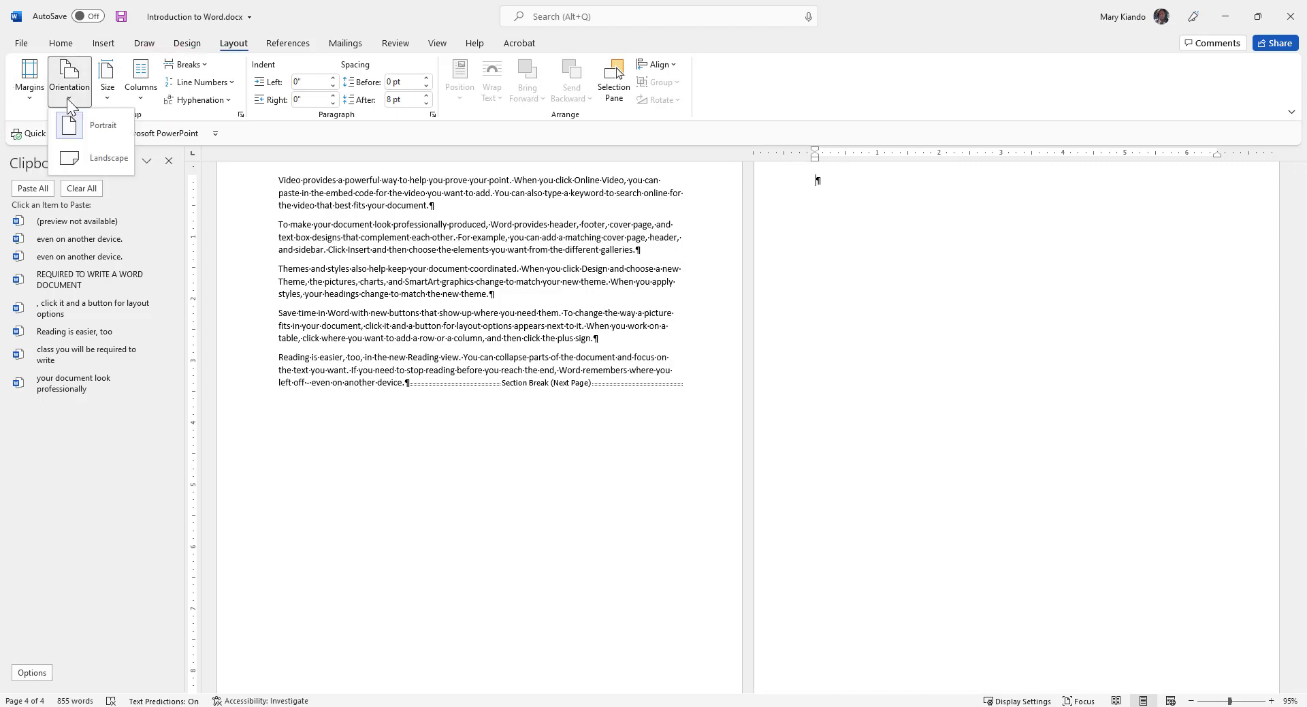
{"action": "left_click", "coordinate": [105, 160]}
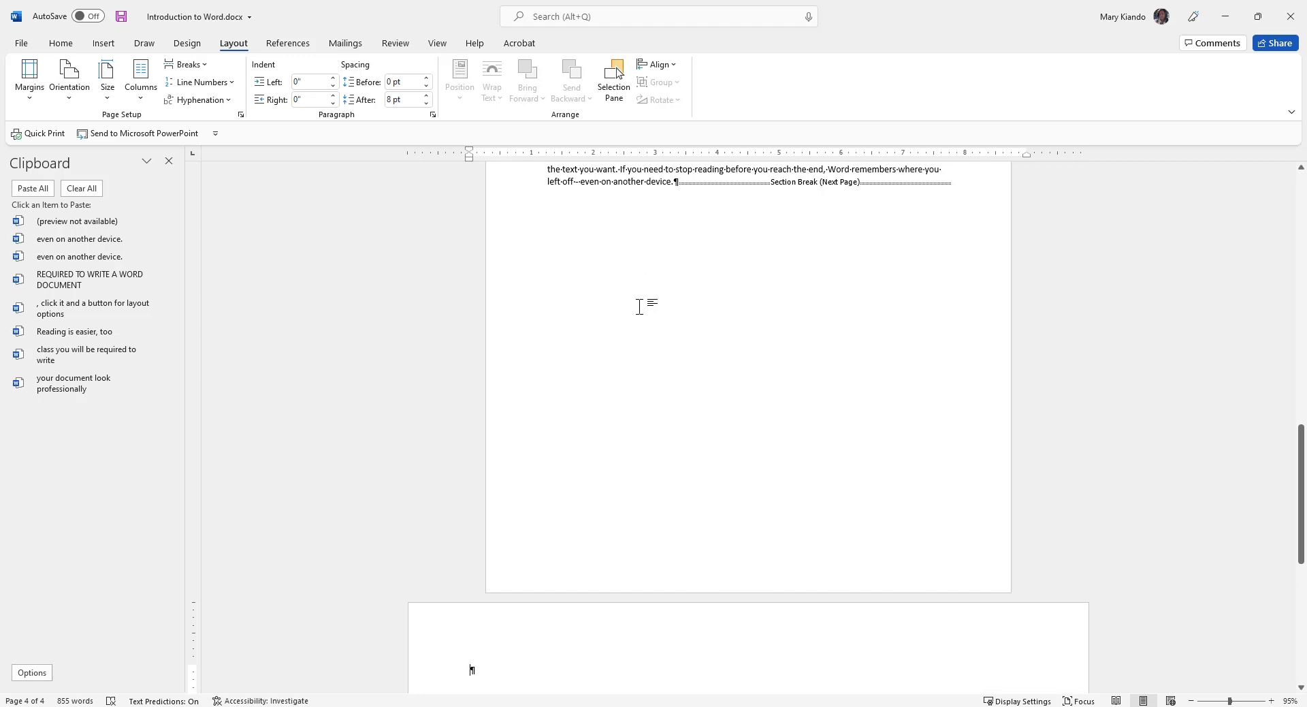
- Compare the orientation of the pages before the section break with the page after it
{"action": "scroll", "coordinate": [569, 428], "scroll_direction": "down", "scroll_amount": 5}
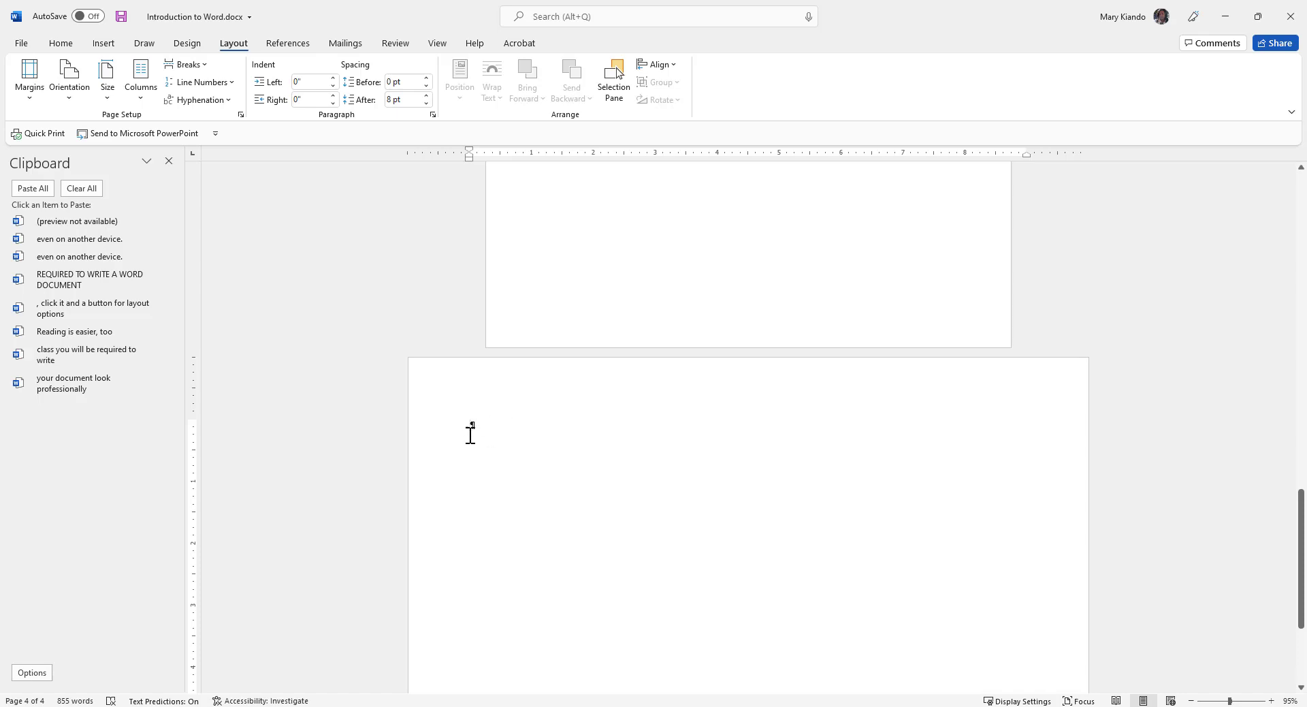
{"action": "scroll", "coordinate": [484, 436], "scroll_direction": "up", "scroll_amount": 10}
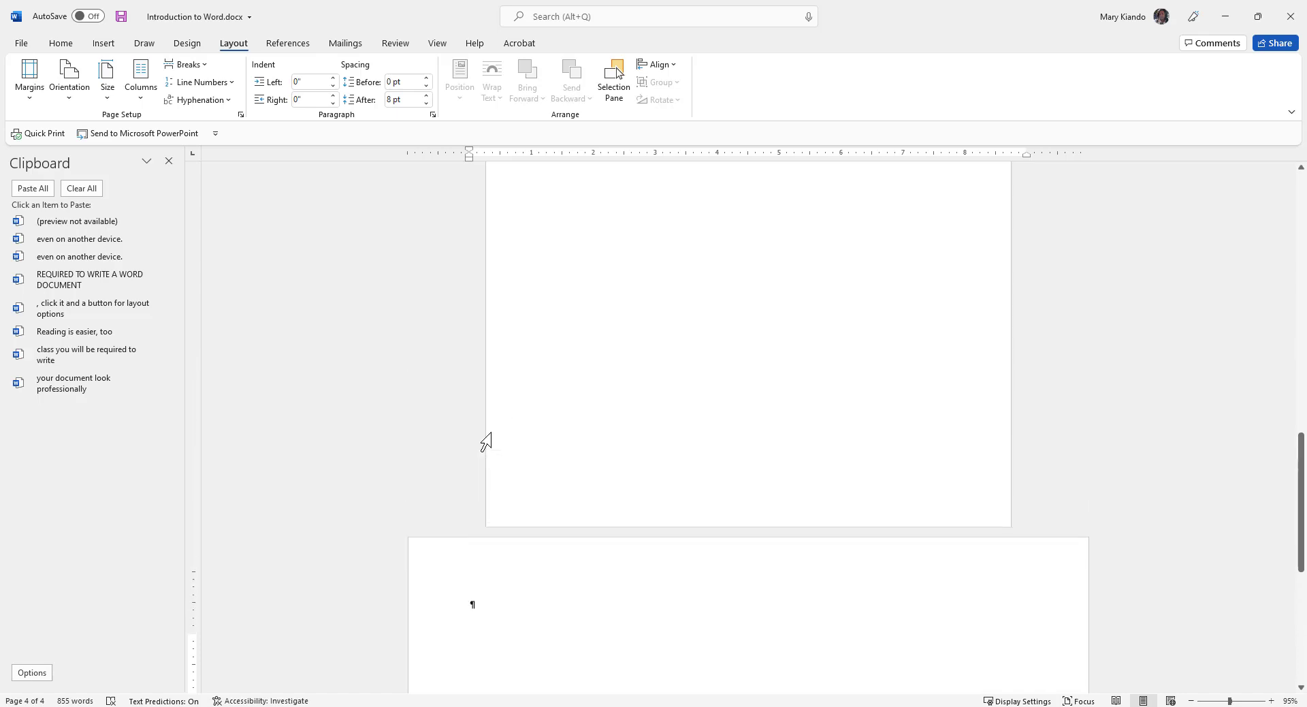
{"action": "scroll", "coordinate": [641, 276], "scroll_direction": "up", "scroll_amount": 10}
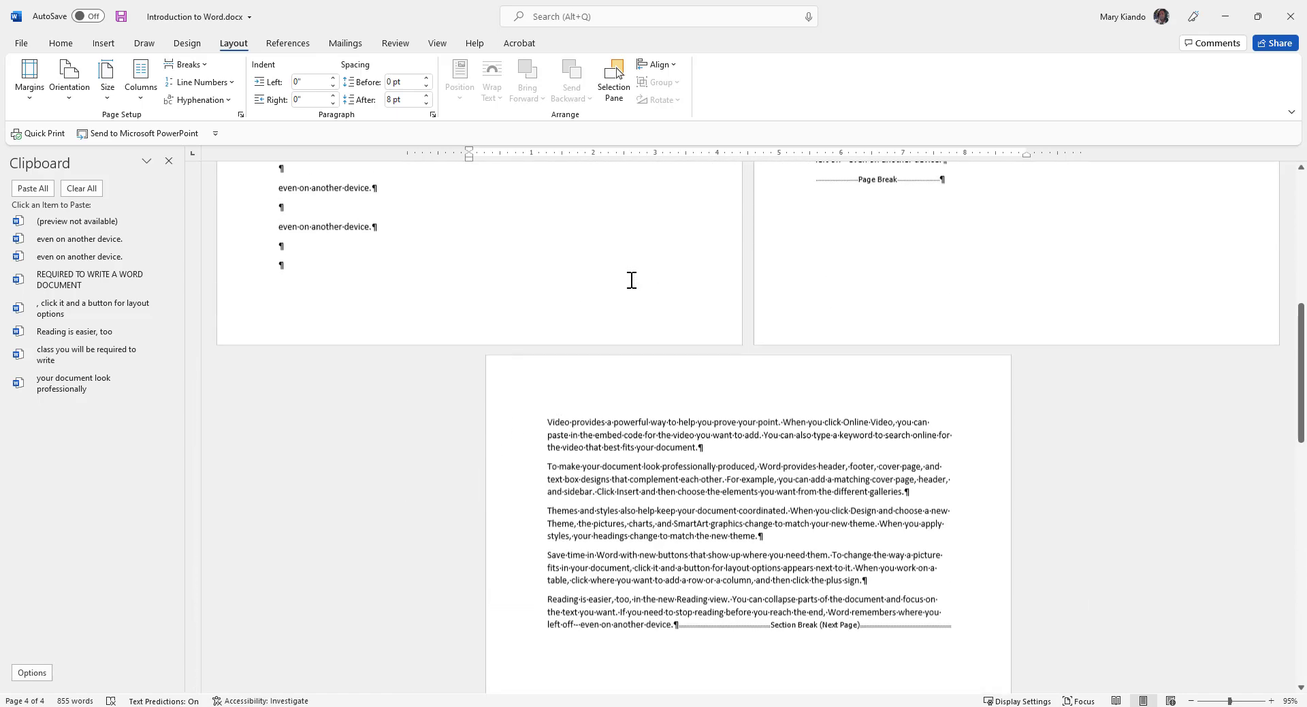
{"action": "scroll", "coordinate": [633, 371], "scroll_direction": "down", "scroll_amount": 10}
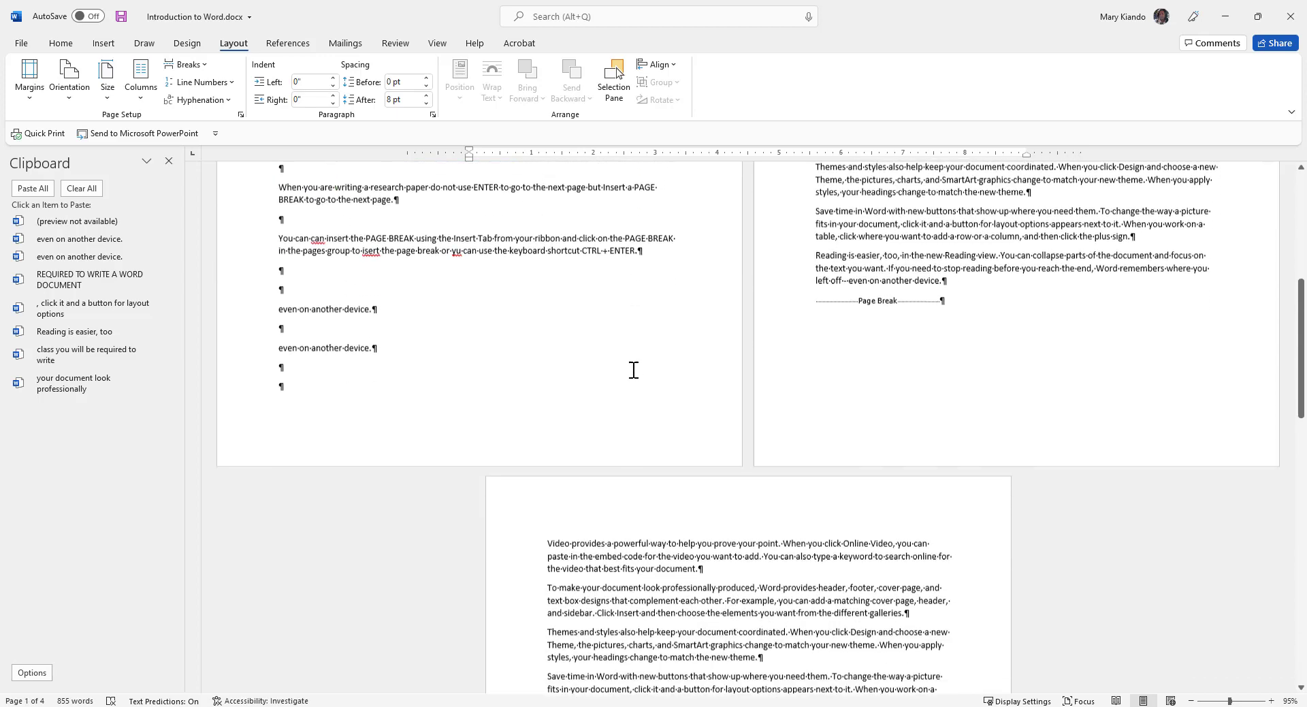
{"action": "scroll", "coordinate": [633, 371], "scroll_direction": "down", "scroll_amount": 3}
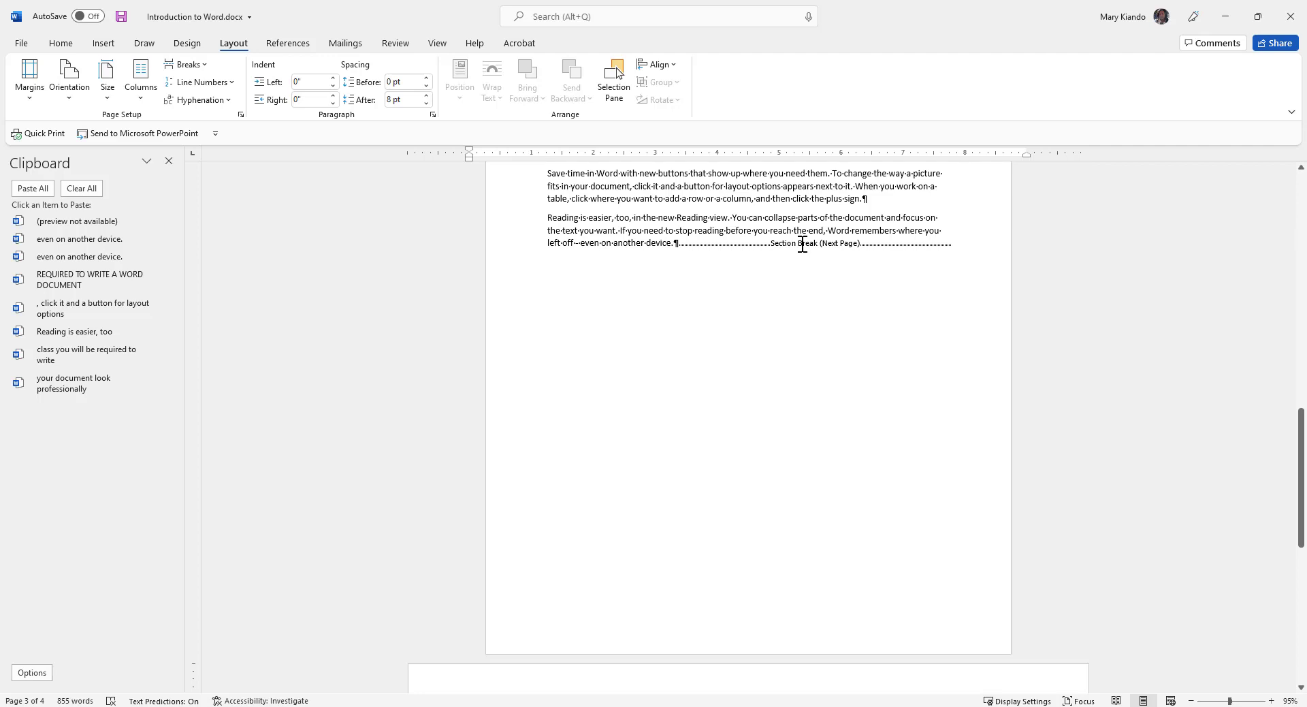
{"action": "scroll", "coordinate": [742, 409], "scroll_direction": "down", "scroll_amount": 7}
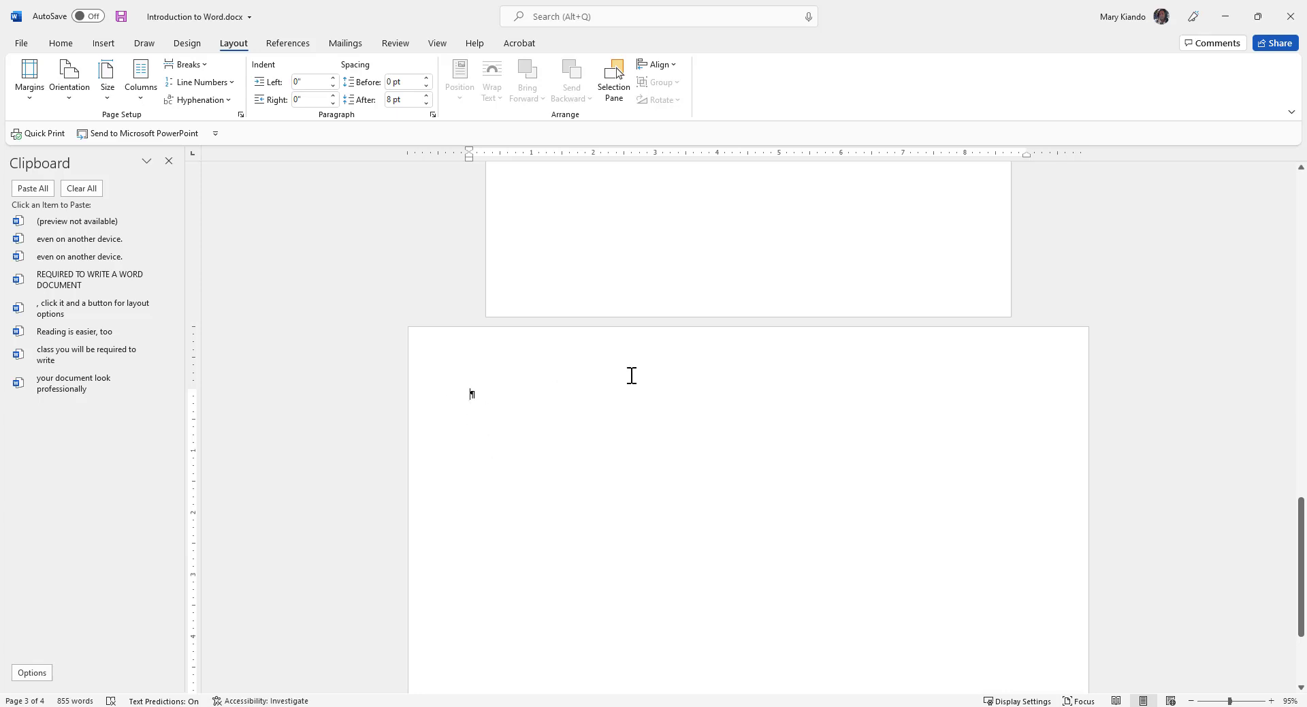
- Try indenting page three's first paragraph with spaces and its second paragraph with a tab, and remove both indents
{"action": "double_click", "coordinate": [494, 325]}
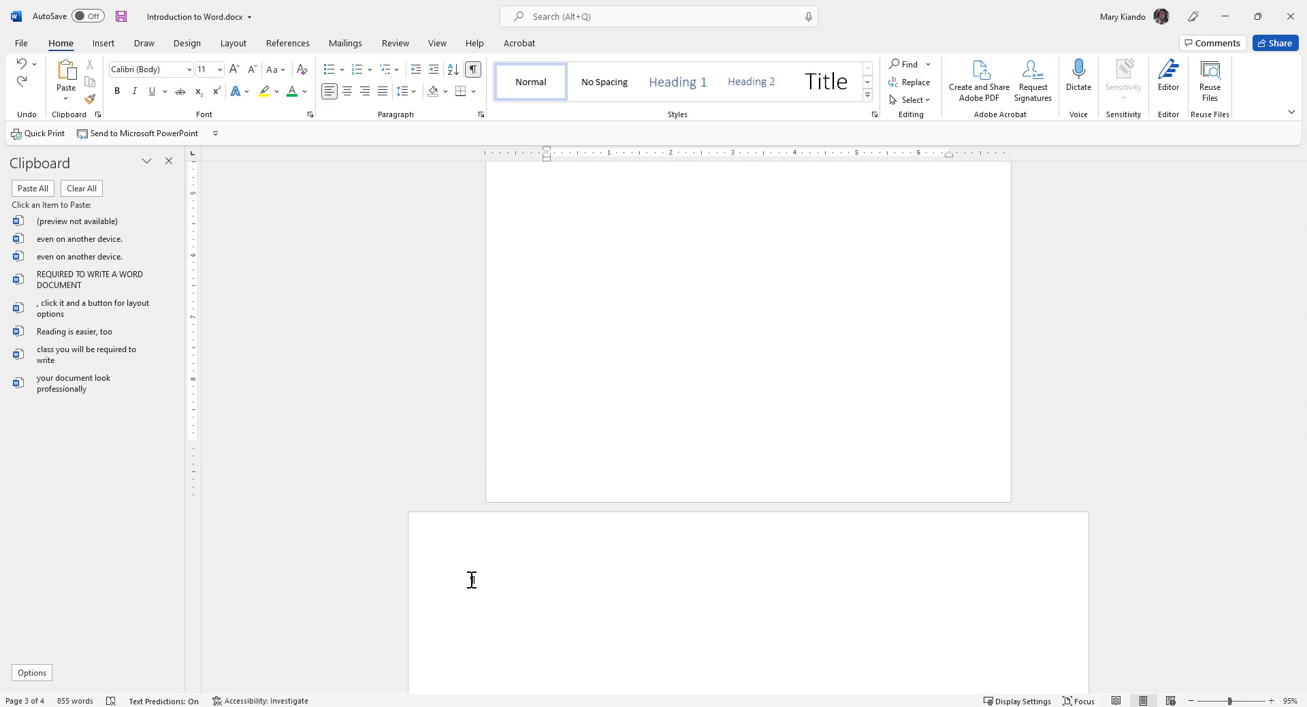
{"action": "scroll", "coordinate": [595, 496], "scroll_direction": "up", "scroll_amount": 5}
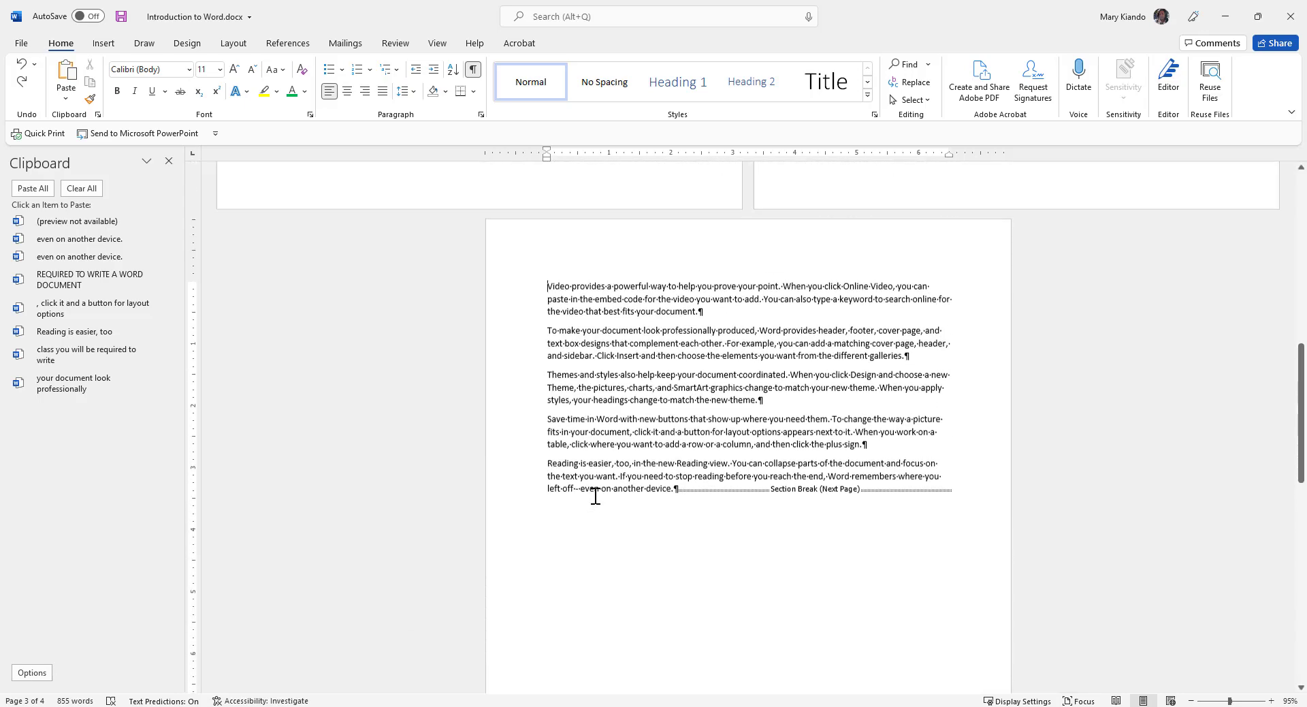
{"action": "scroll", "coordinate": [595, 496], "scroll_direction": "up", "scroll_amount": 2}
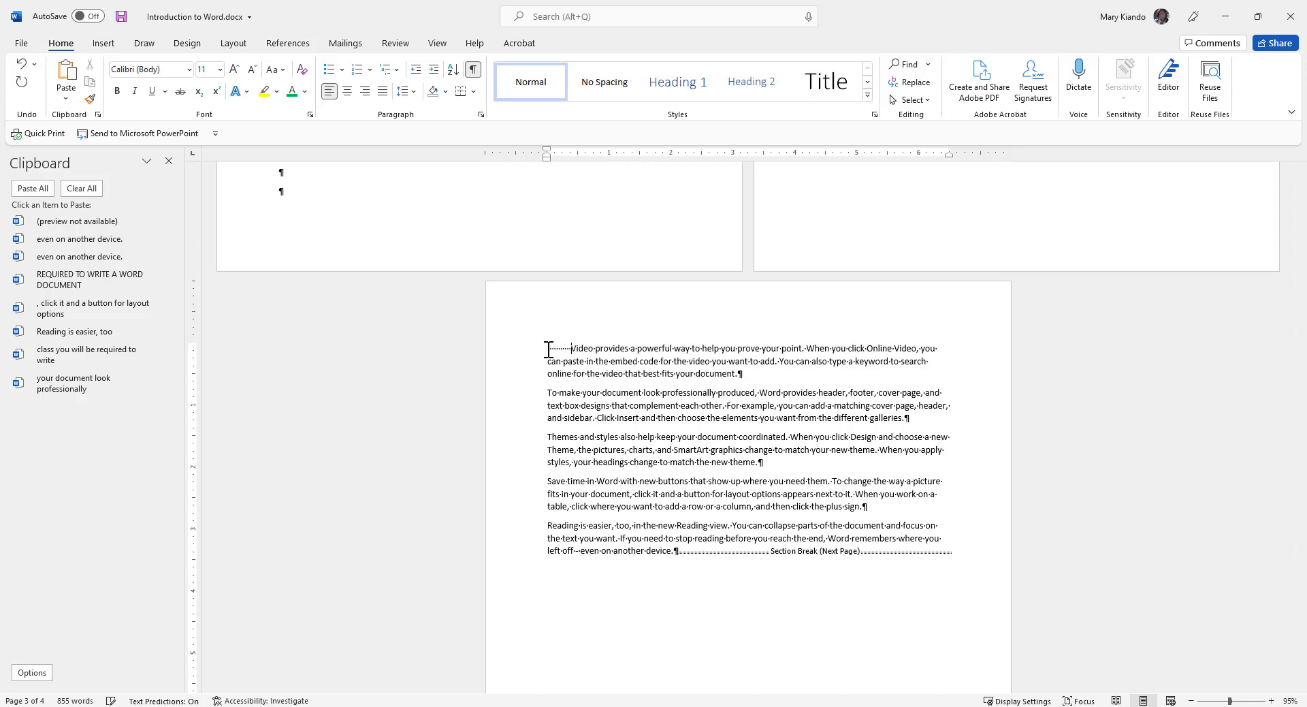
{"action": "left_click", "coordinate": [546, 390]}
{"action": "key", "text": "Tab"}
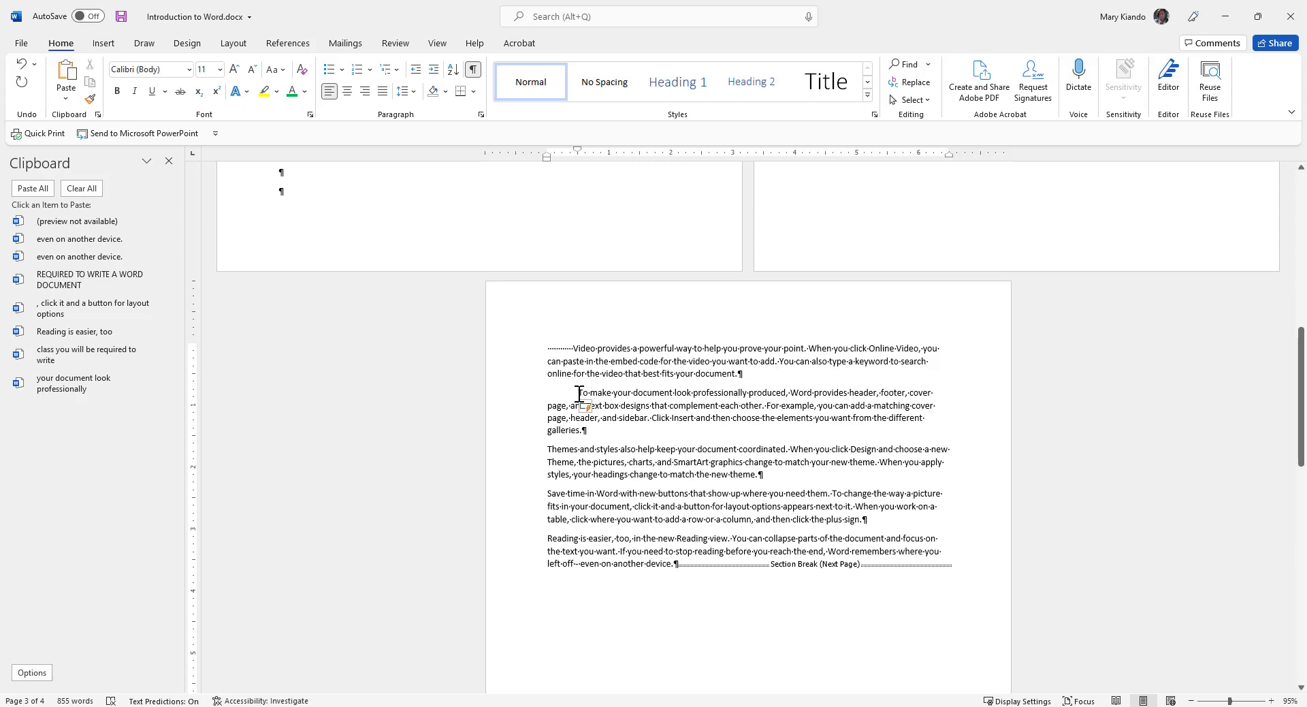
{"action": "key", "text": "BackSpace"}
{"action": "key", "text": "ctrl+Up"}
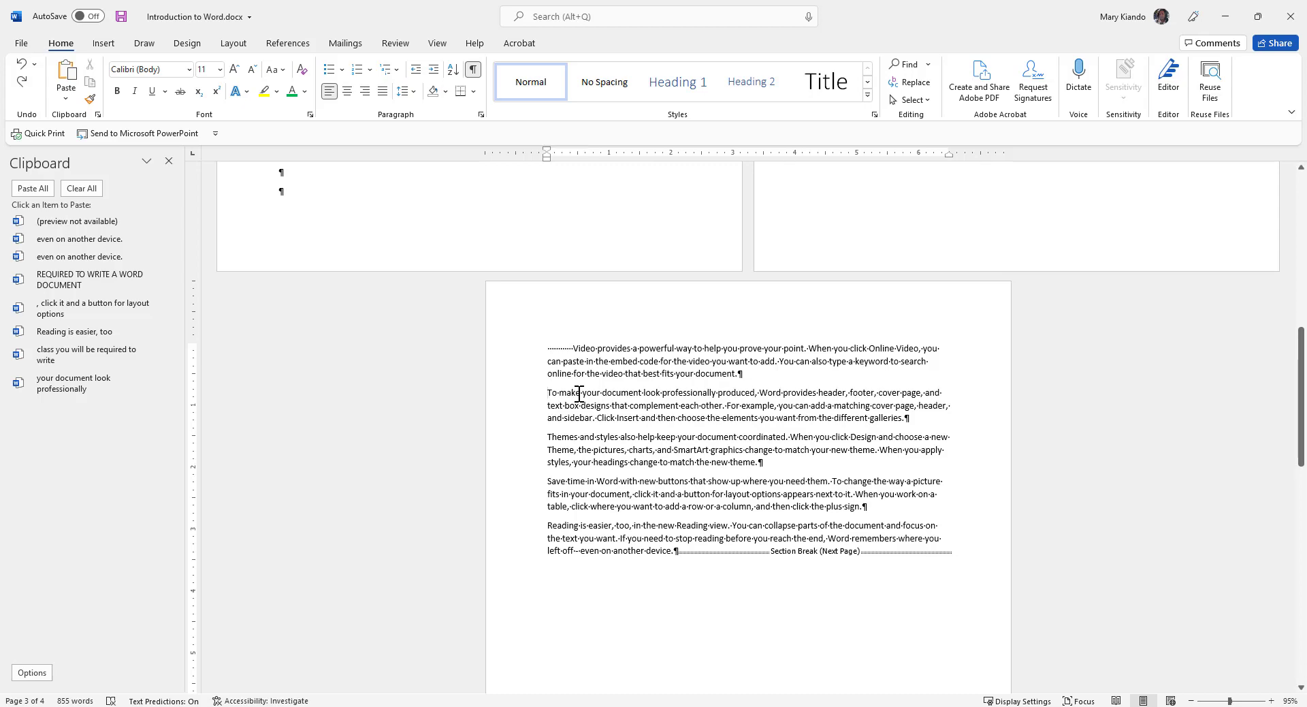
{"action": "key", "text": "ctrl+Delete"}
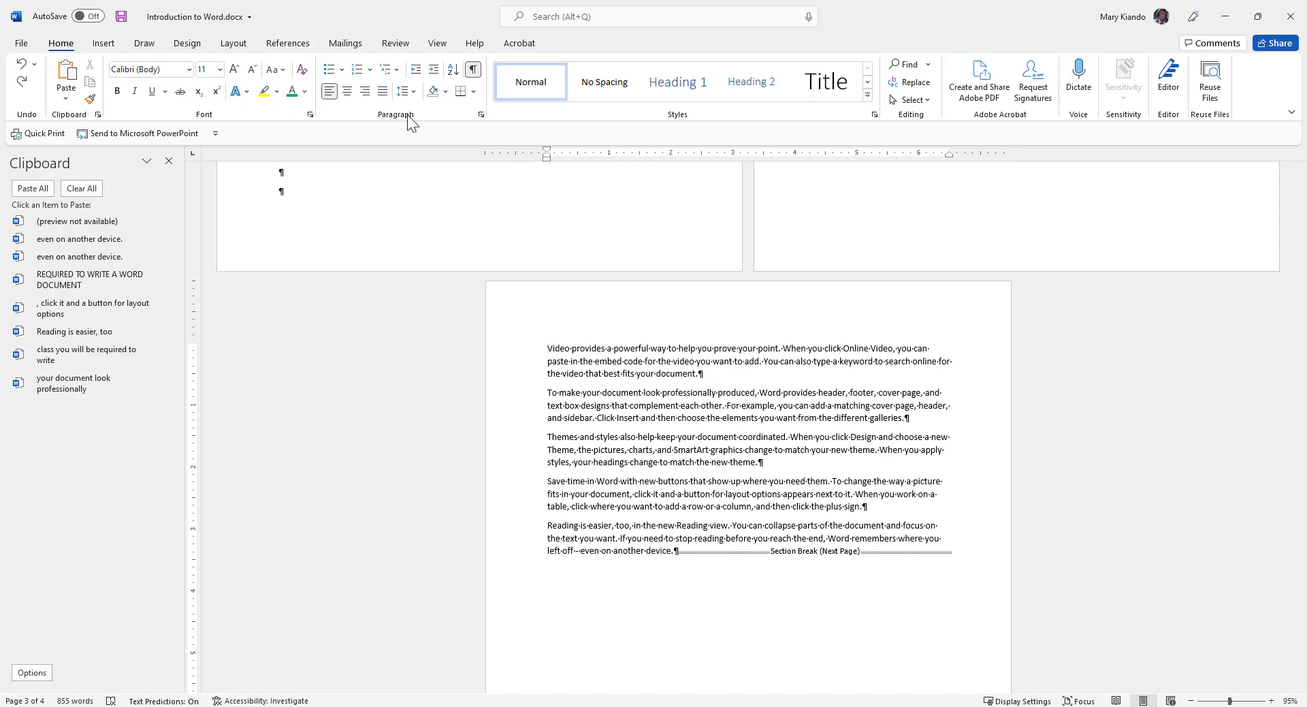
- Select the five paragraphs on page three and choose a First line special indentation of 0.5" in their paragraph settings
{"action": "left_click", "coordinate": [480, 115]}
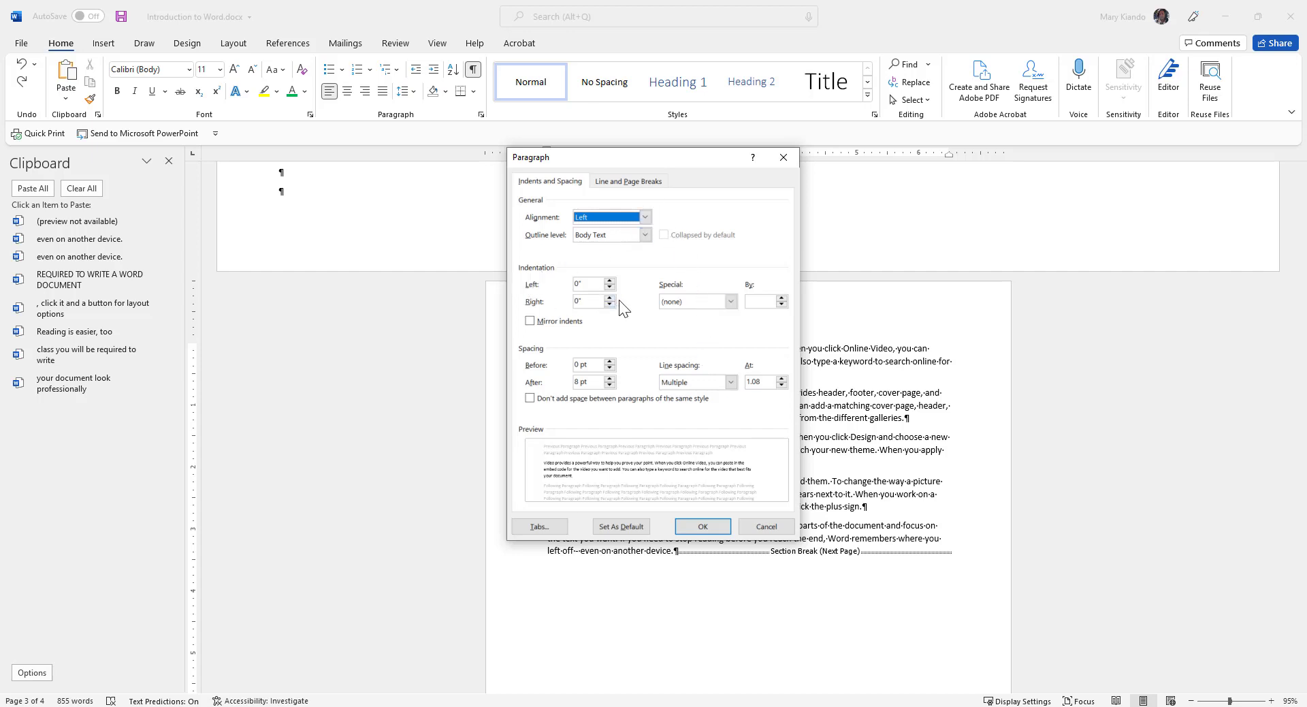
{"action": "left_click", "coordinate": [774, 528]}
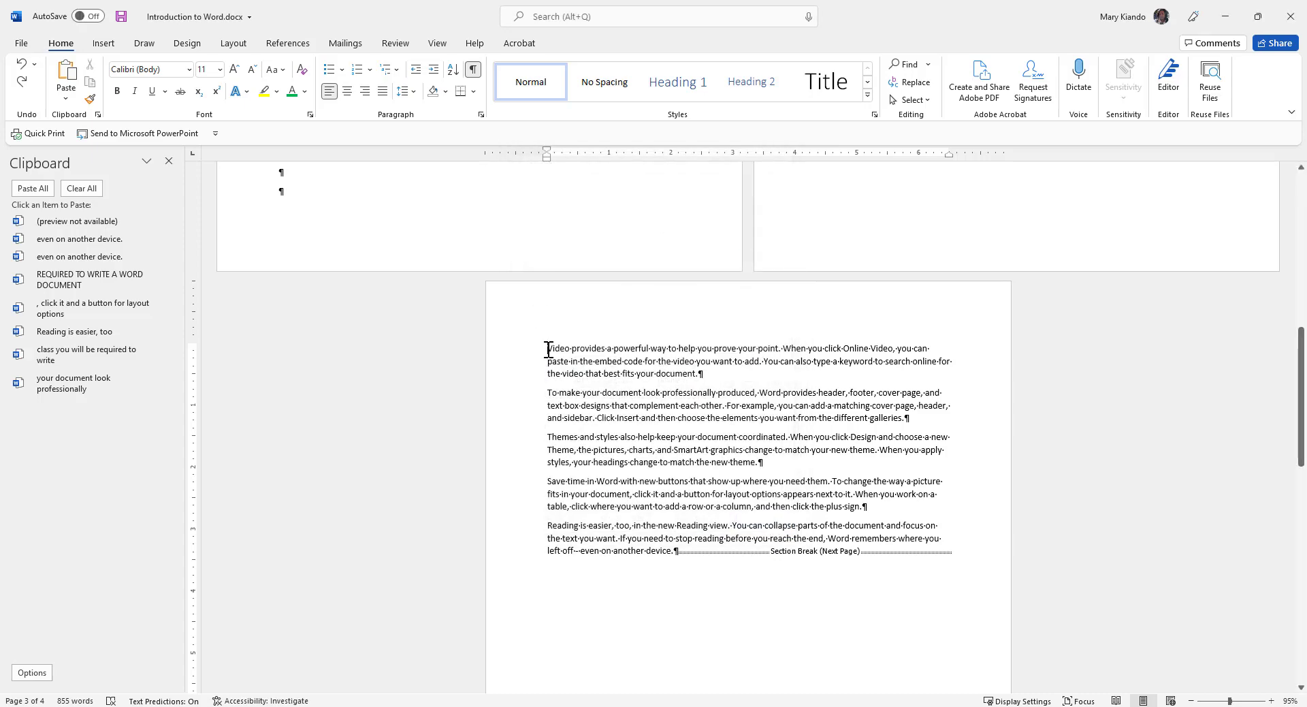
{"action": "left_click_drag", "start_coordinate": [548, 349], "coordinate": [941, 544]}
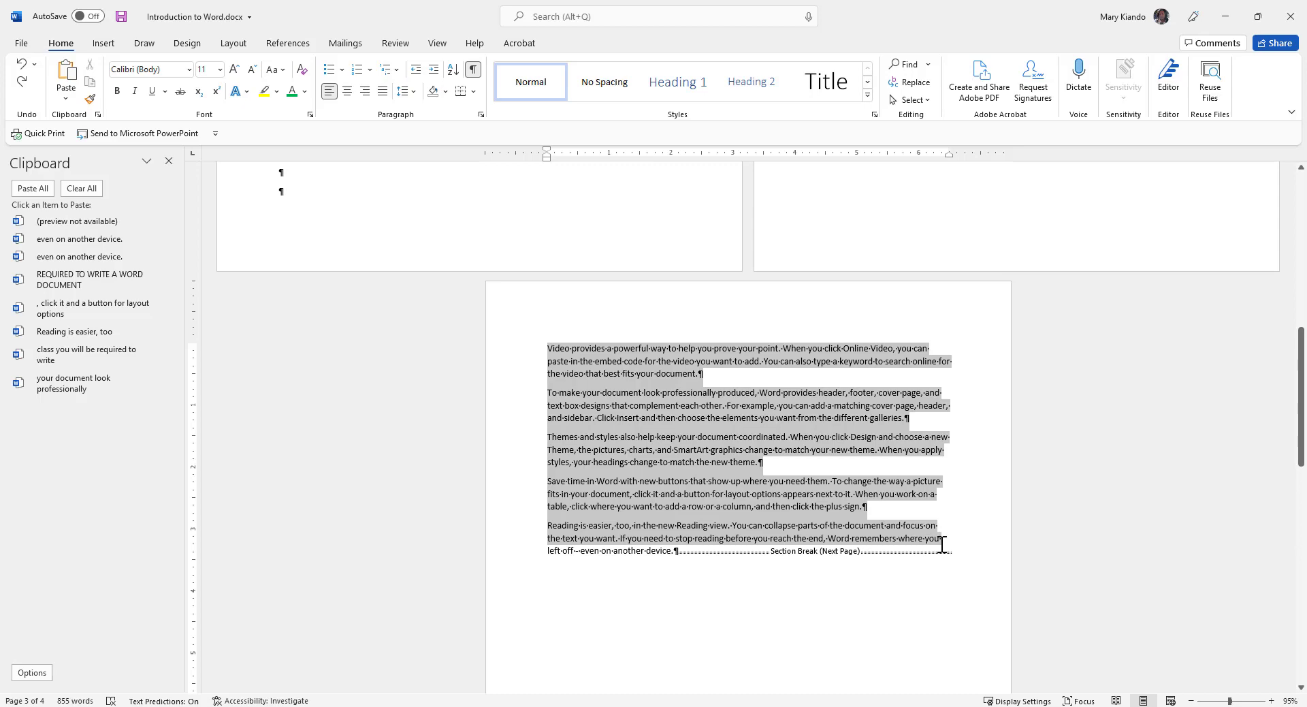
{"action": "right_click", "coordinate": [617, 394]}
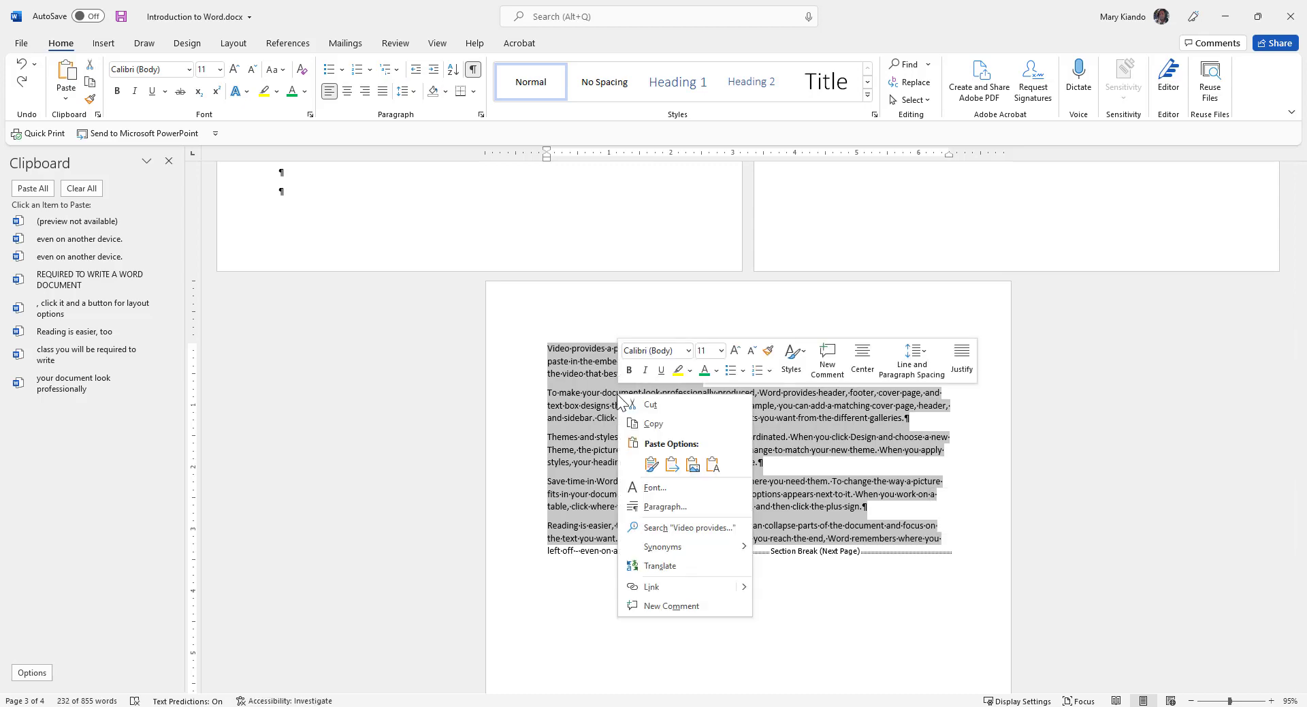
{"action": "left_click", "coordinate": [665, 507]}
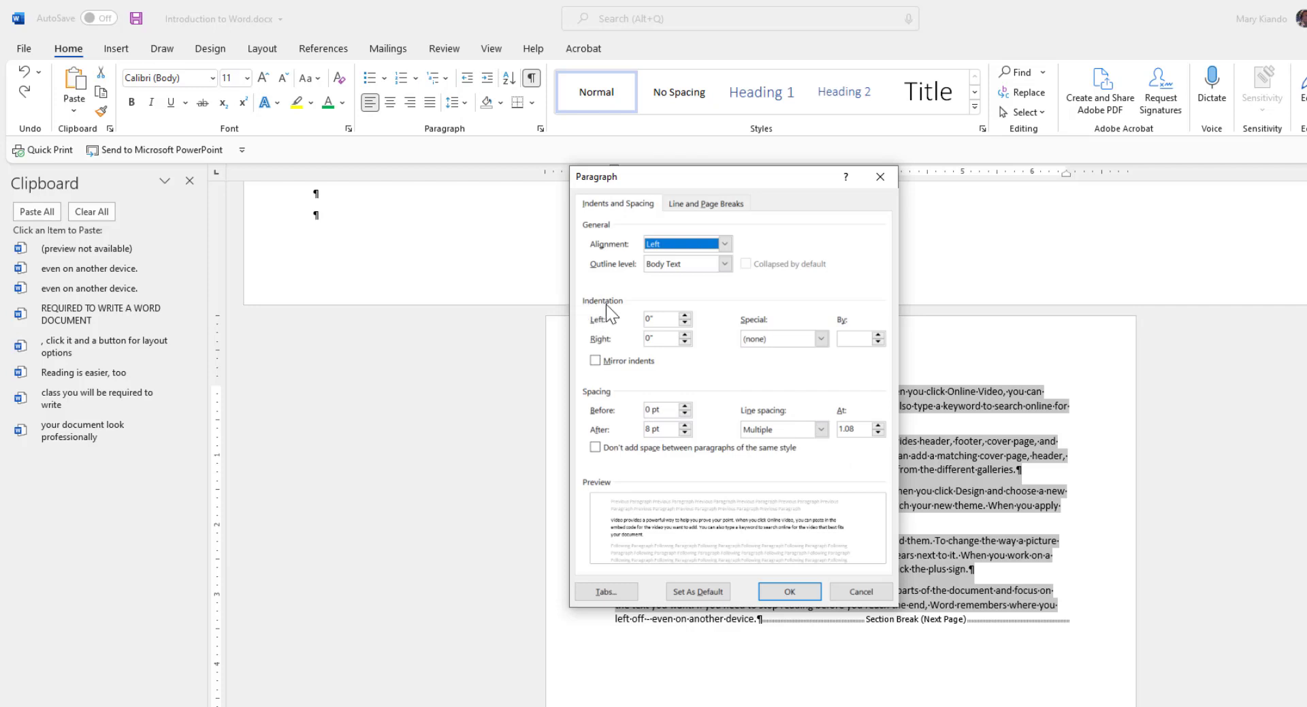
{"action": "left_click", "coordinate": [821, 338]}
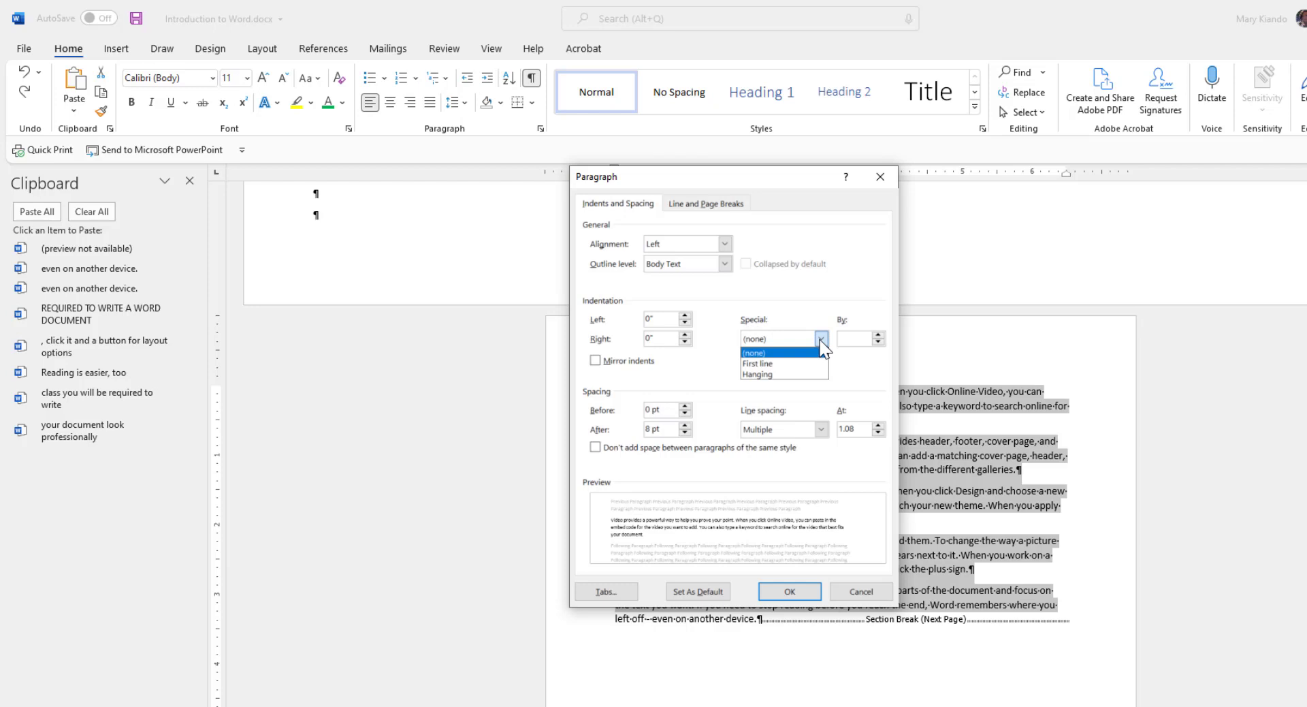
{"action": "left_click", "coordinate": [765, 364]}
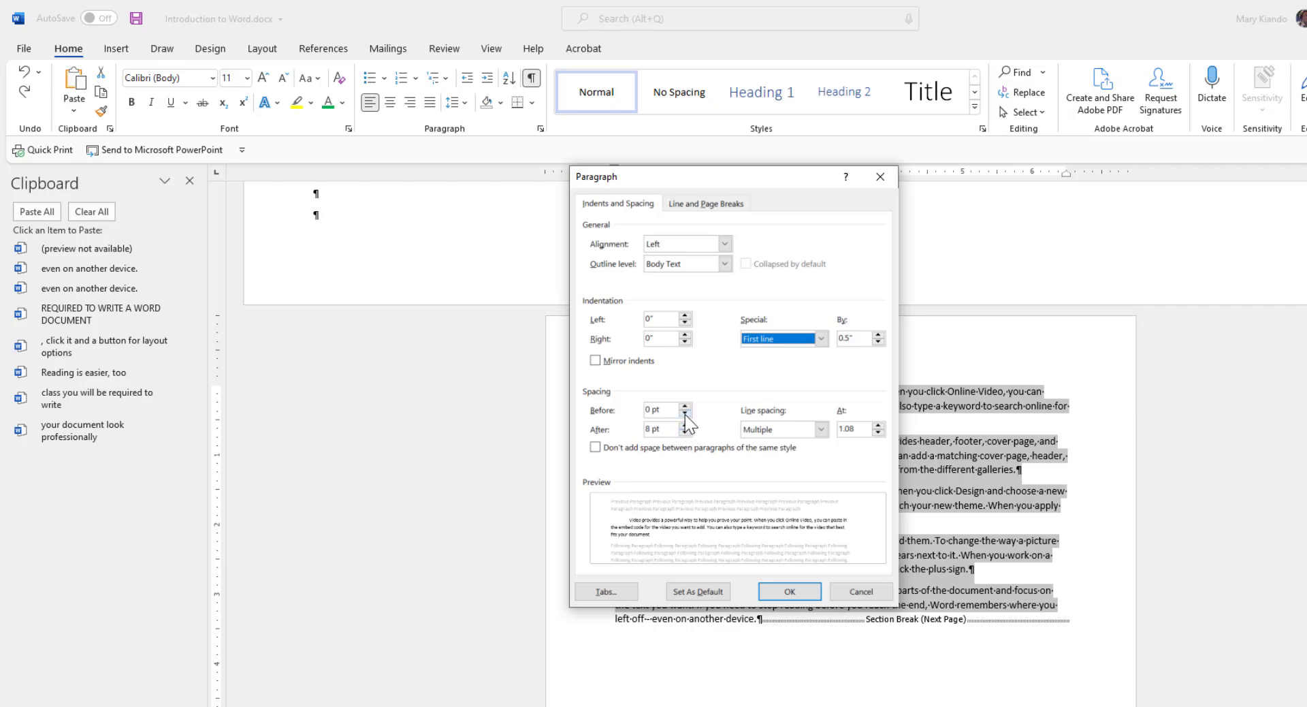
- Set the selected paragraphs' line spacing to Double and spacing after to 0 pt, apply the settings and deselect the text
{"action": "left_click", "coordinate": [776, 430]}
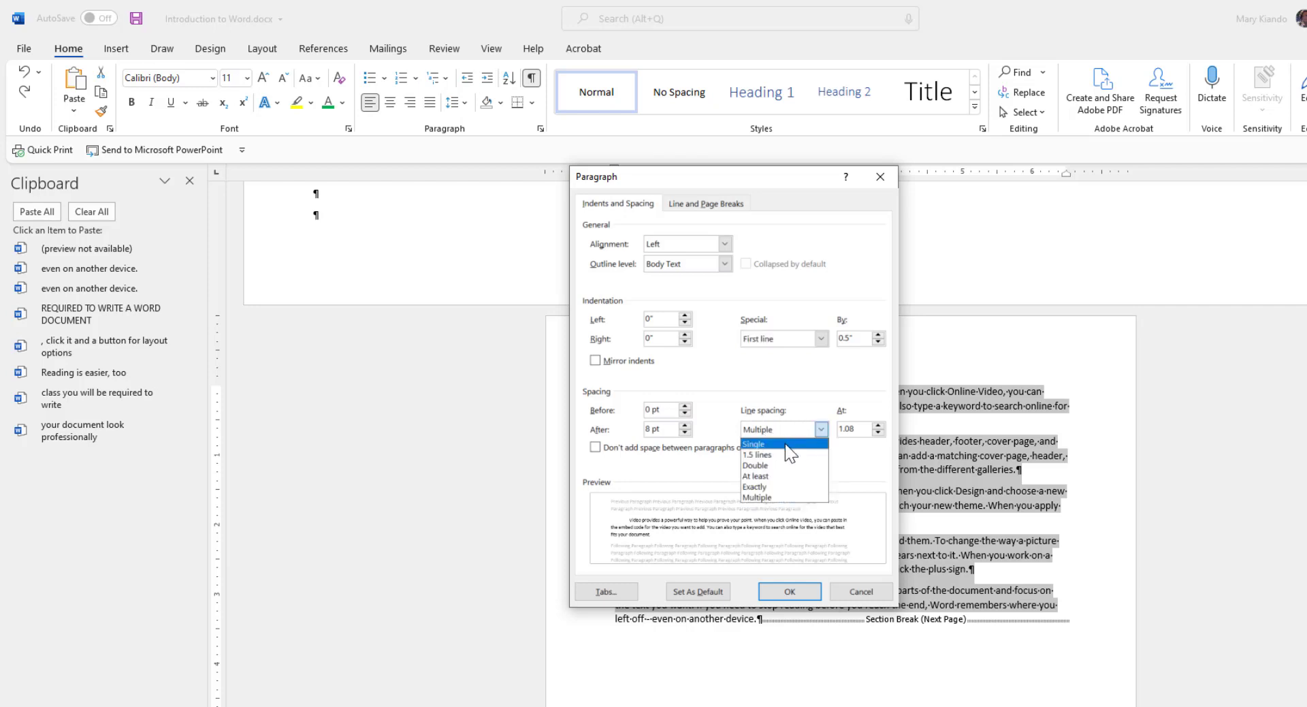
{"action": "left_click", "coordinate": [785, 443]}
{"action": "left_click", "coordinate": [823, 428]}
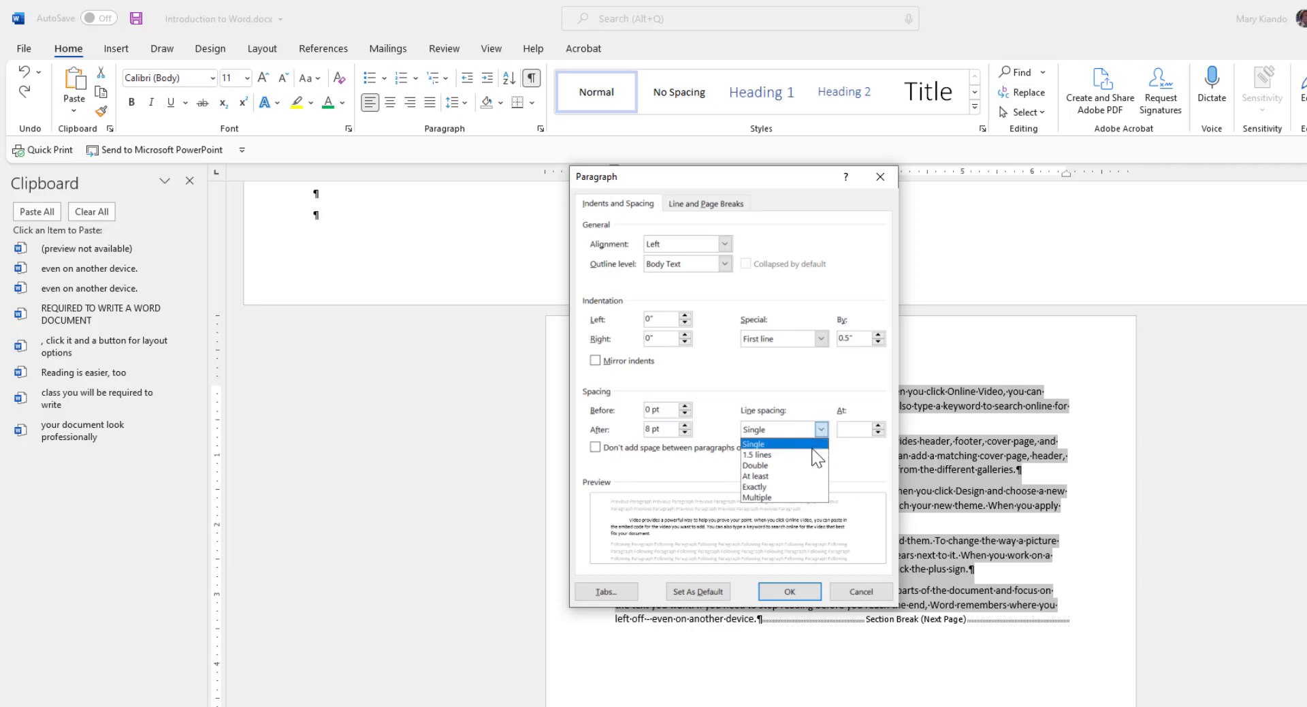
{"action": "left_click", "coordinate": [774, 466]}
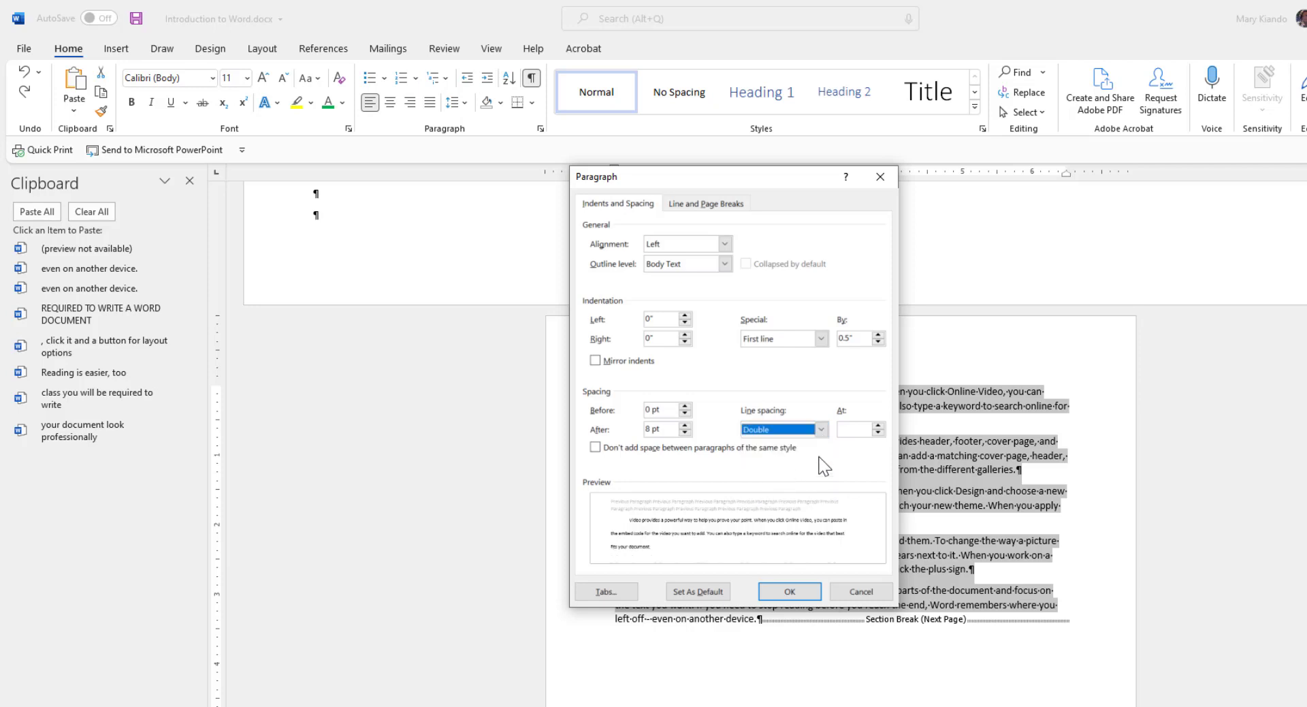
{"action": "left_click", "coordinate": [685, 433]}
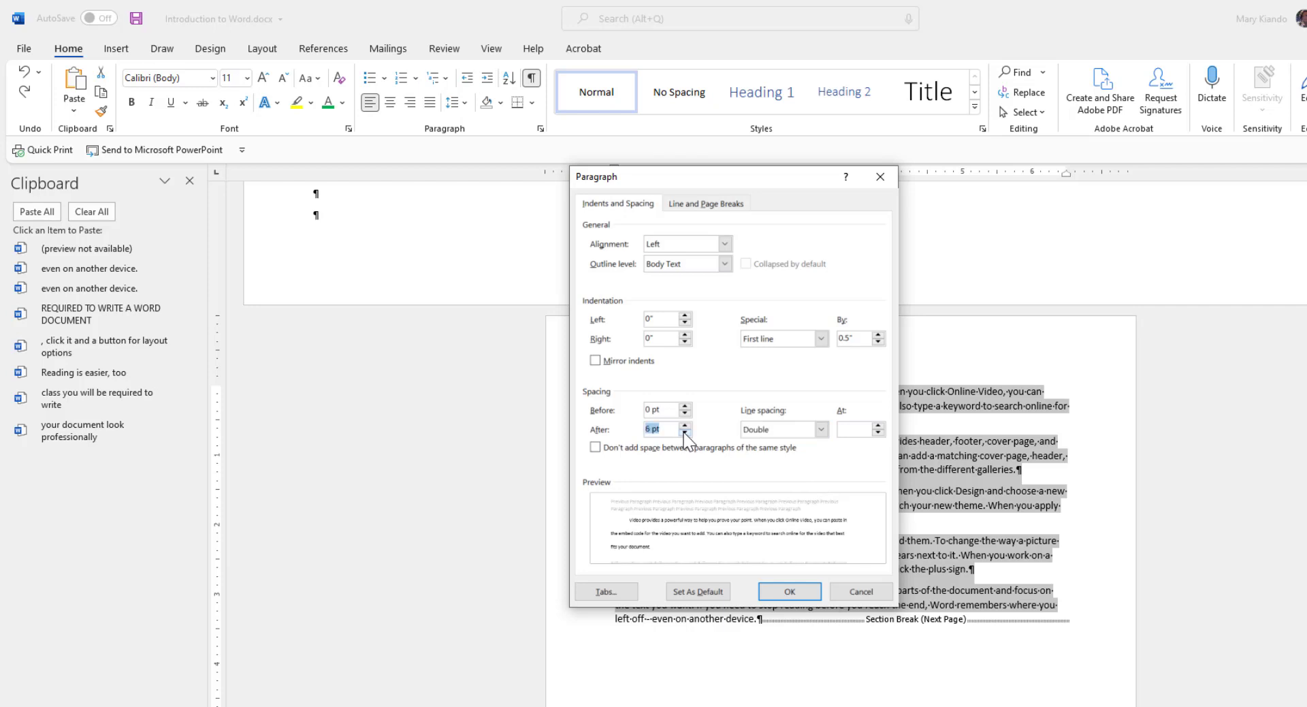
{"action": "left_click", "coordinate": [685, 432]}
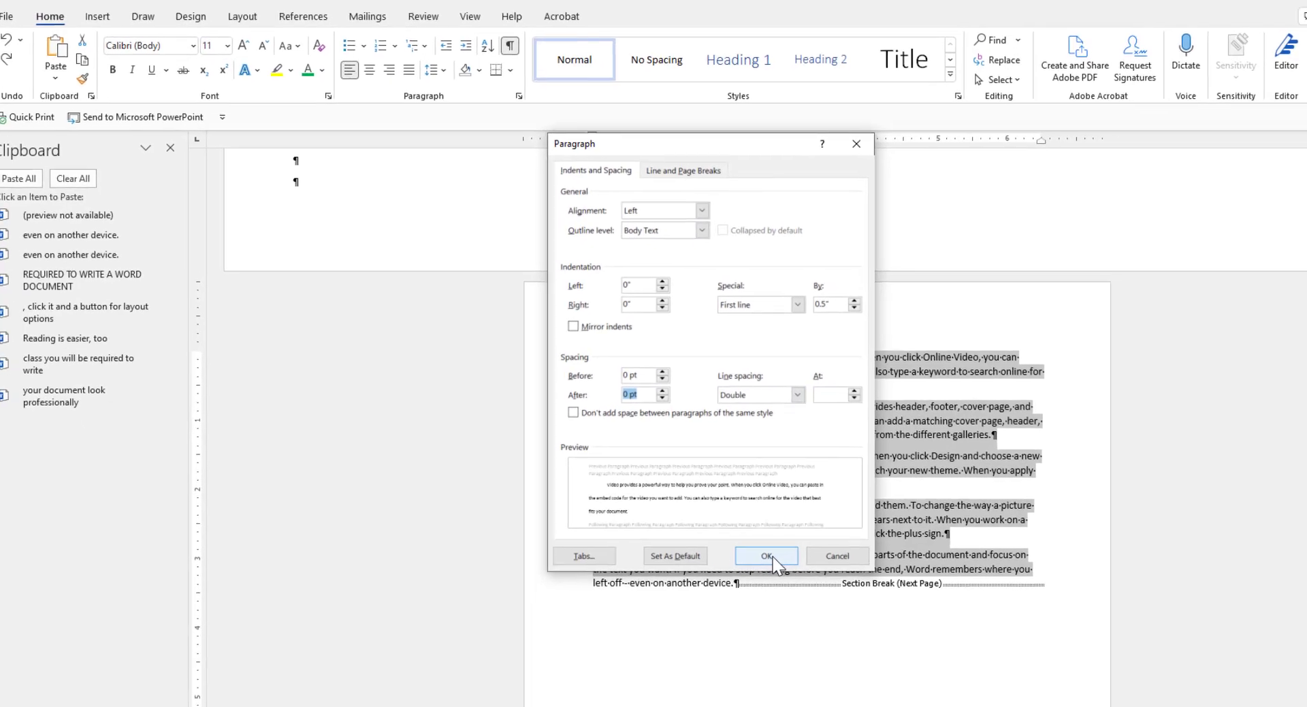
{"action": "left_click", "coordinate": [773, 557]}
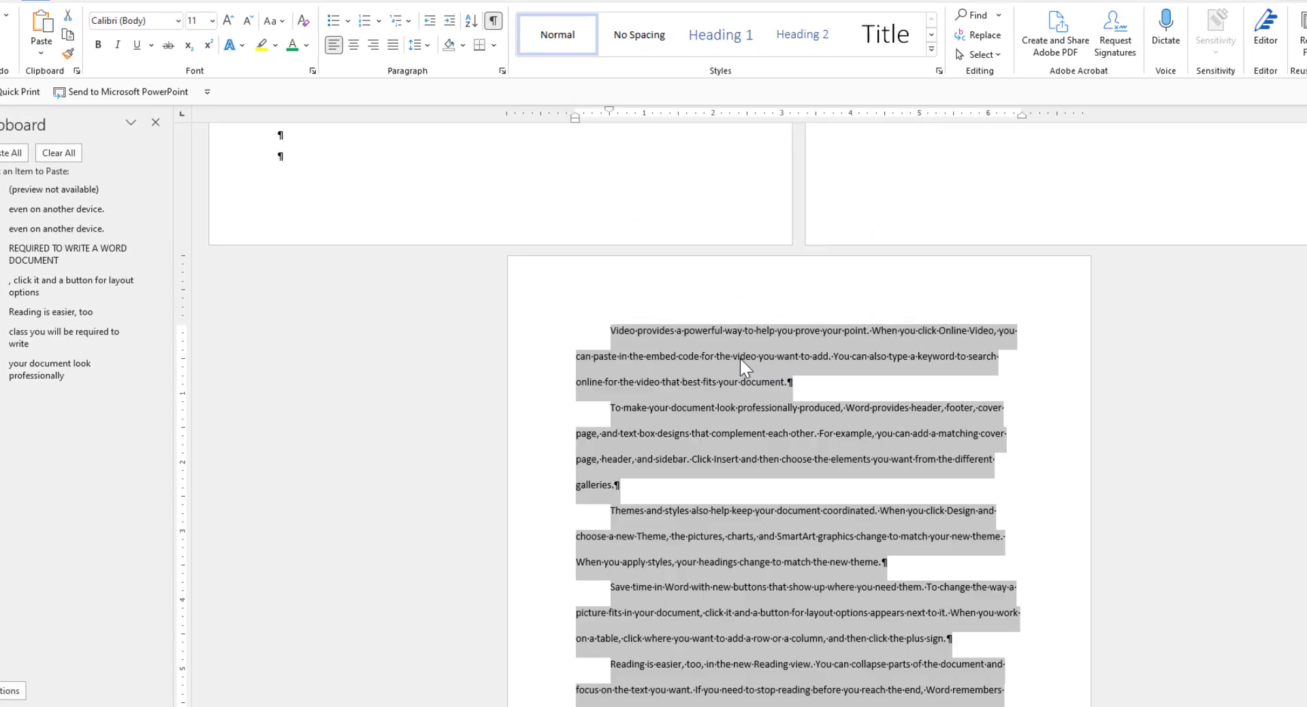
{"action": "left_click", "coordinate": [769, 458]}
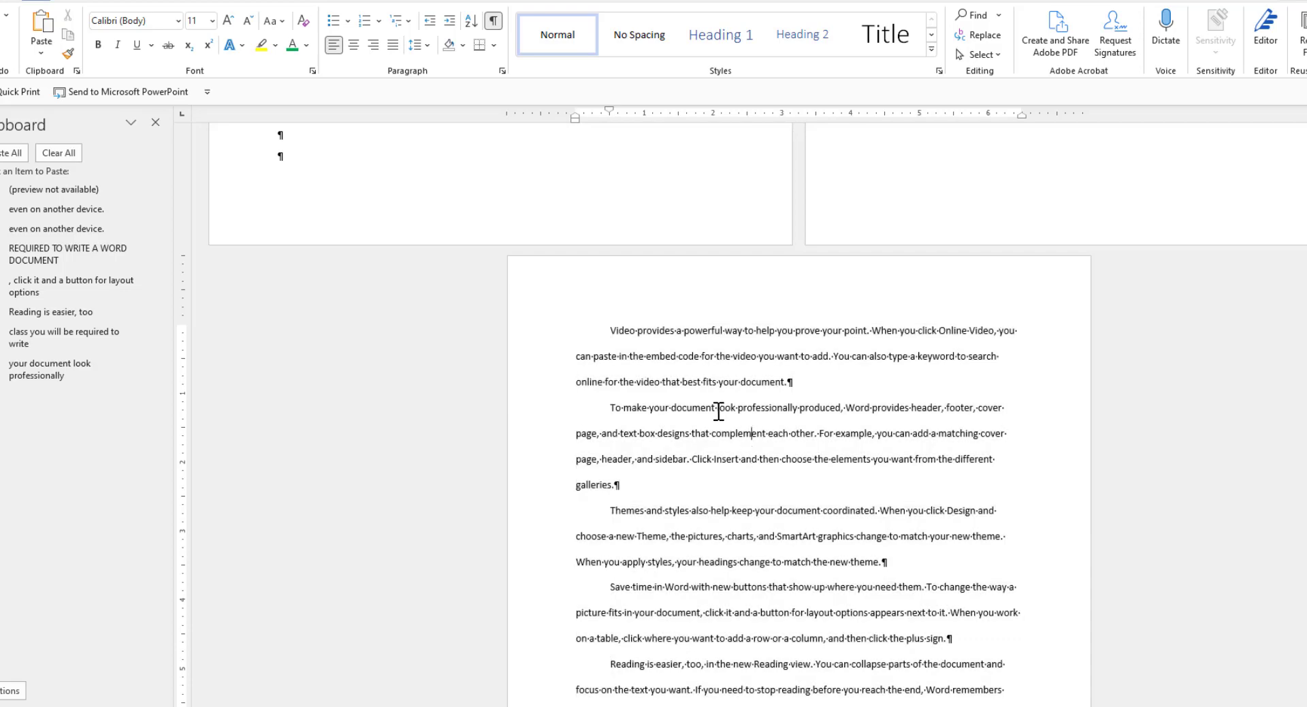
{"action": "scroll", "coordinate": [718, 410], "scroll_direction": "down", "scroll_amount": 1}
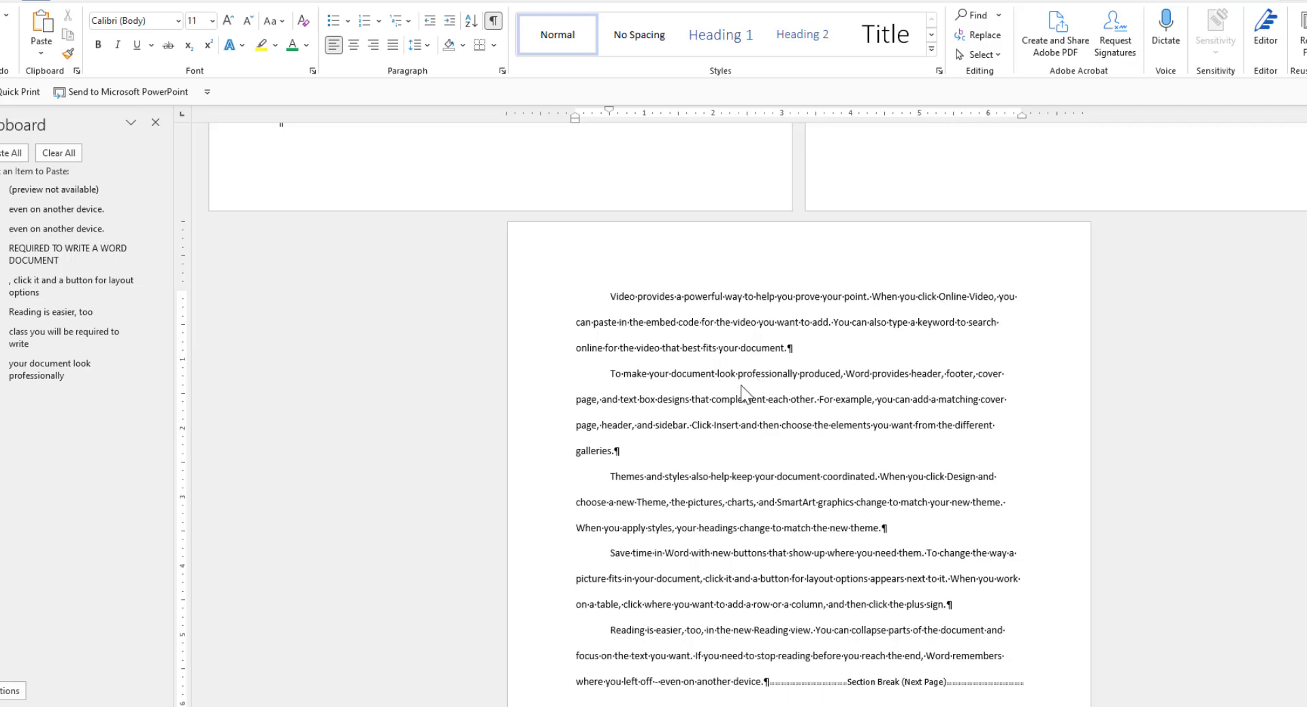
- Insert the date at the end of the document in the "Tuesday, December 14, 2021" format without automatic updating, and start a new line
{"action": "scroll", "coordinate": [644, 475], "scroll_direction": "up", "scroll_amount": 1}
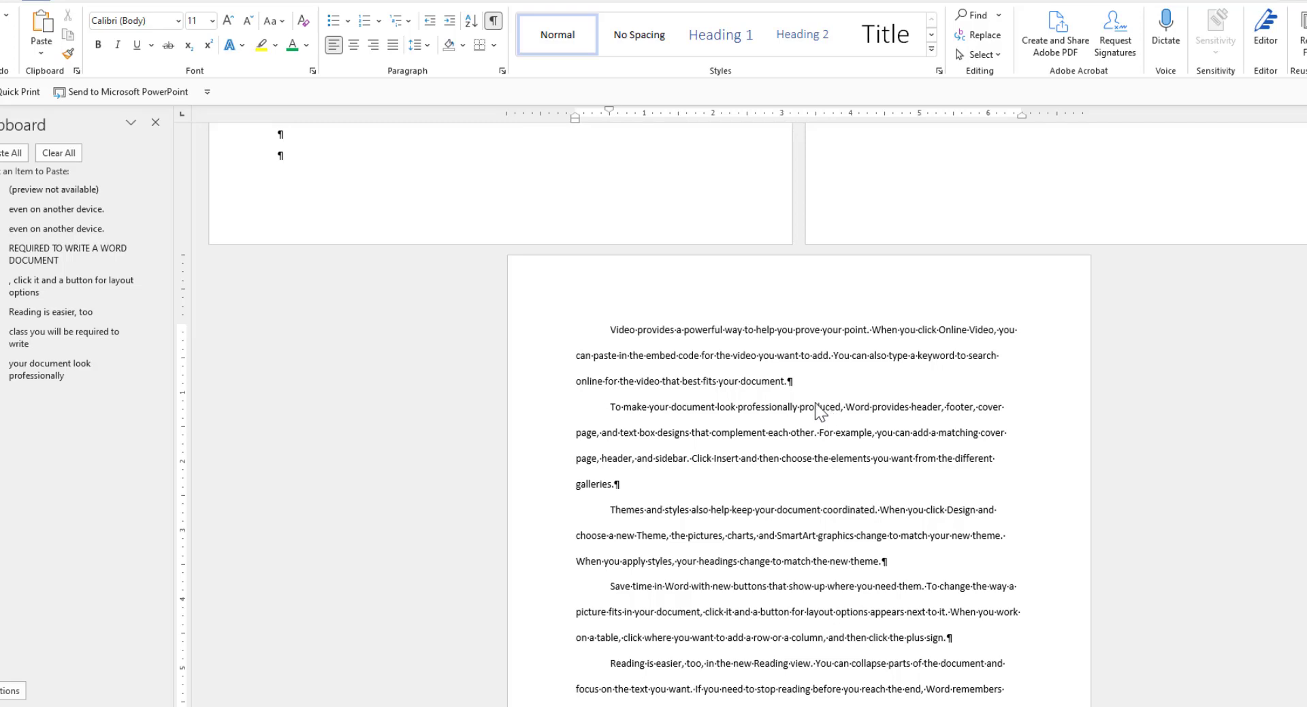
{"action": "scroll", "coordinate": [819, 411], "scroll_direction": "down", "scroll_amount": 3}
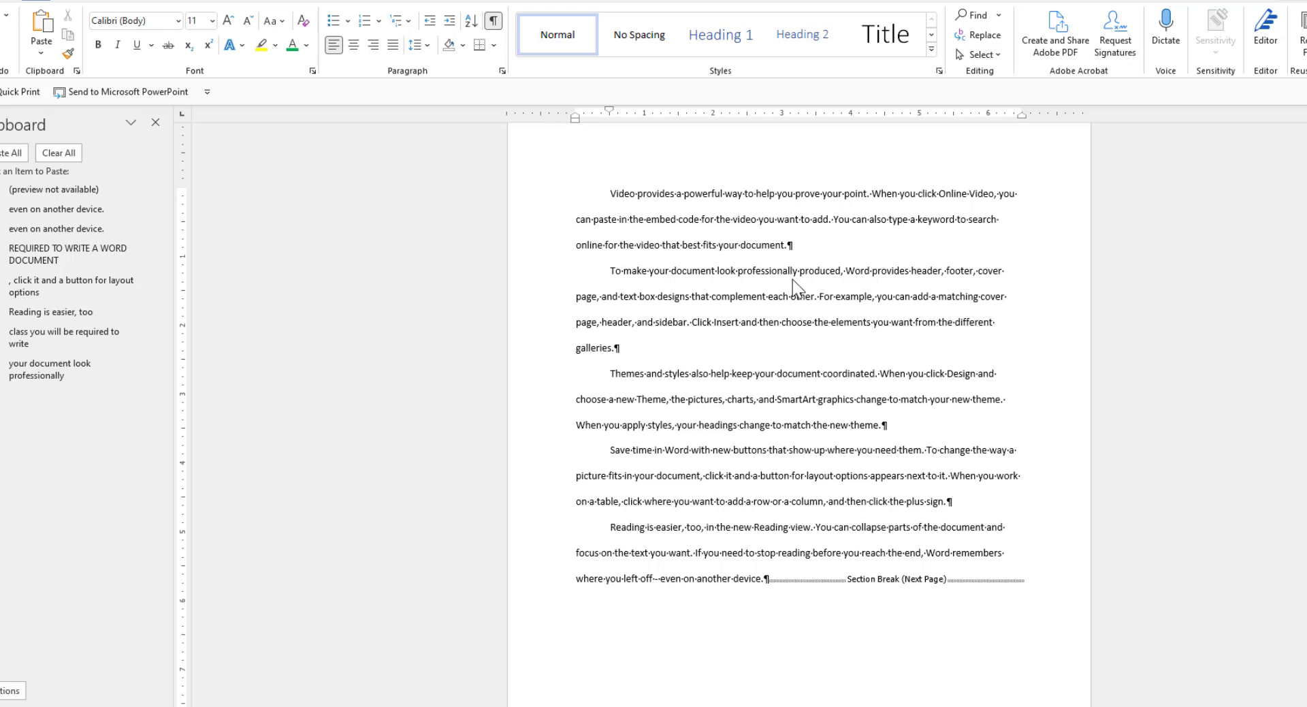
{"action": "key", "text": "ctrl+End"}
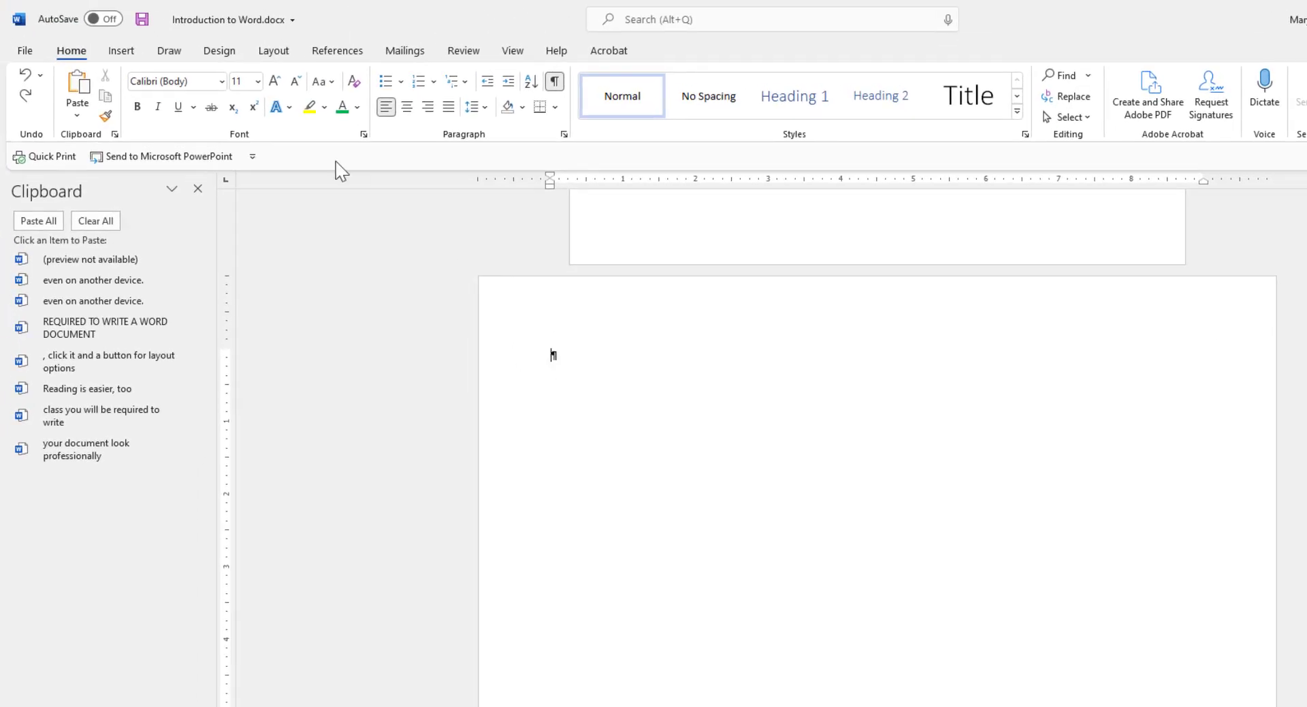
{"action": "left_click", "coordinate": [121, 51]}
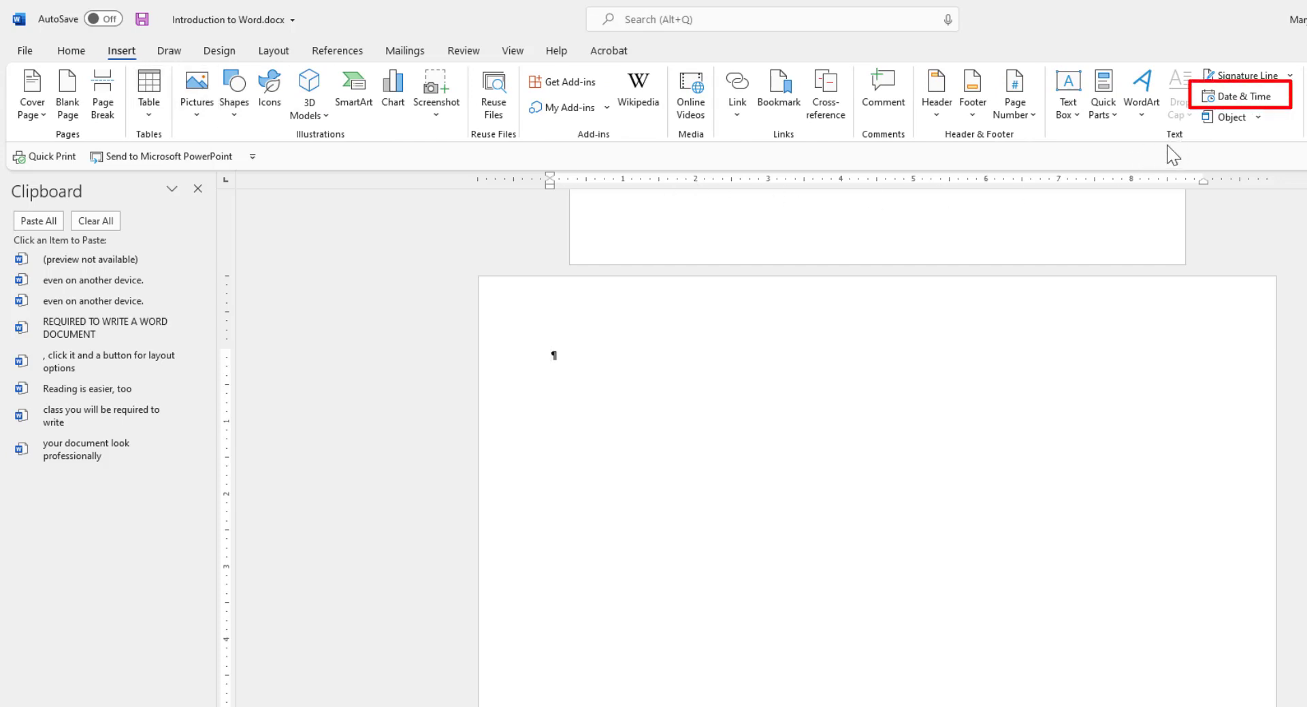
{"action": "left_click", "coordinate": [1243, 98]}
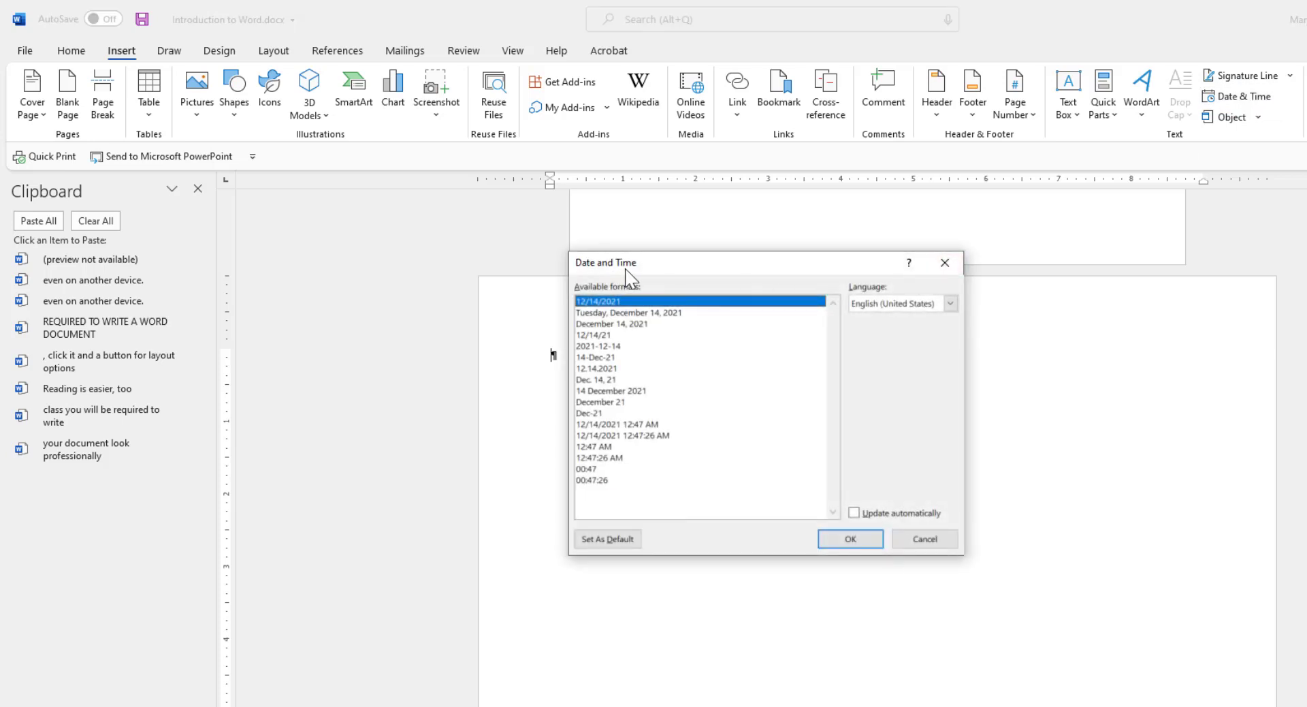
{"action": "left_click", "coordinate": [621, 313]}
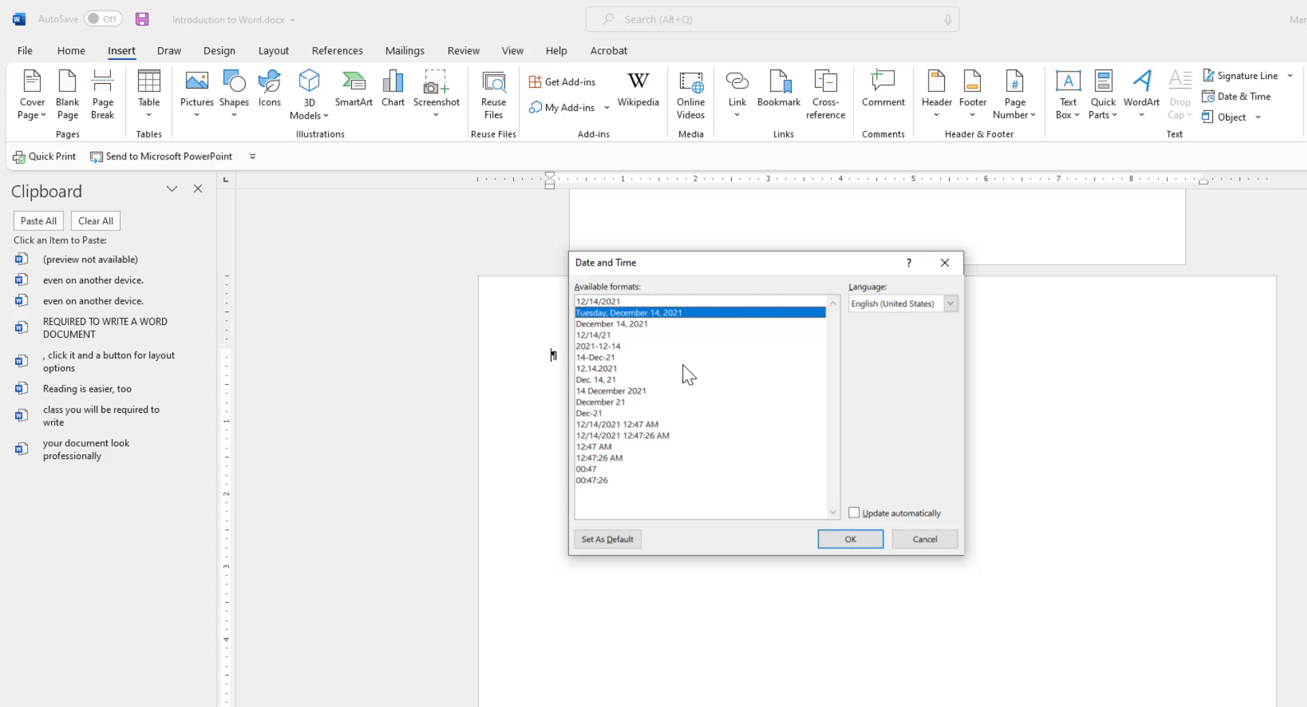
{"action": "left_click", "coordinate": [853, 514]}
{"action": "left_click", "coordinate": [854, 514]}
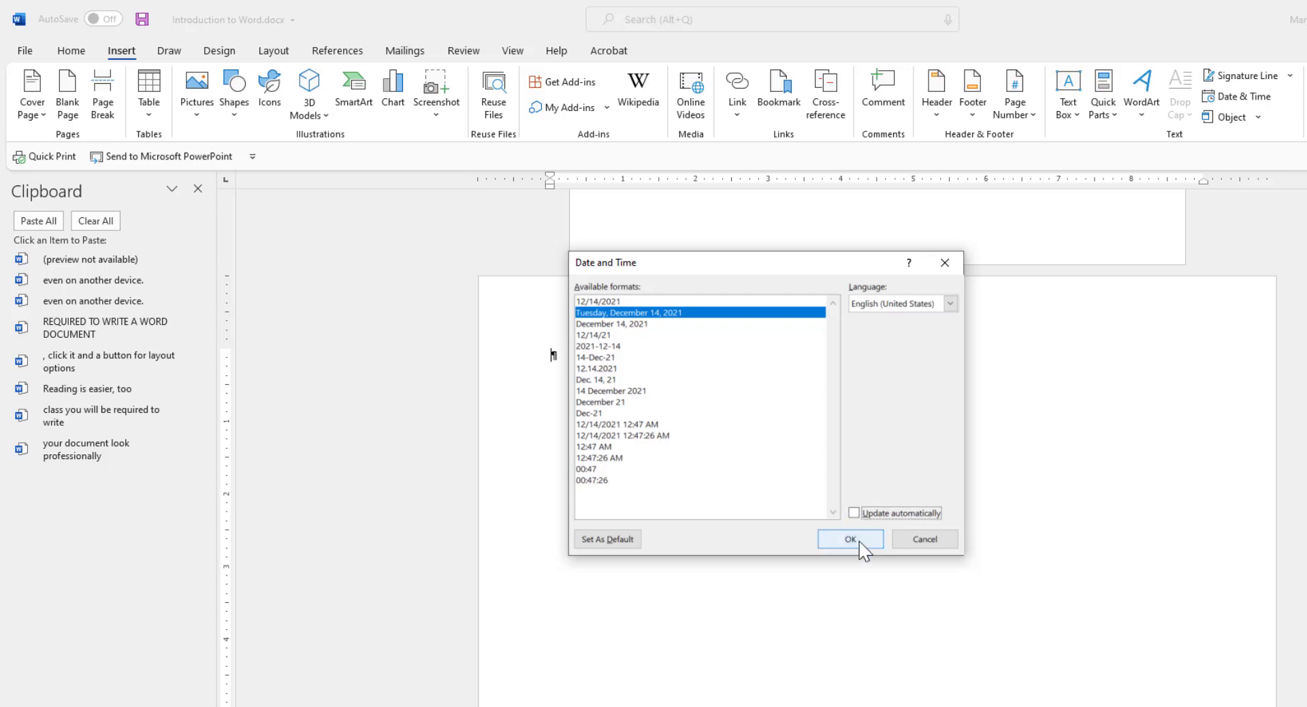
{"action": "left_click", "coordinate": [859, 540]}
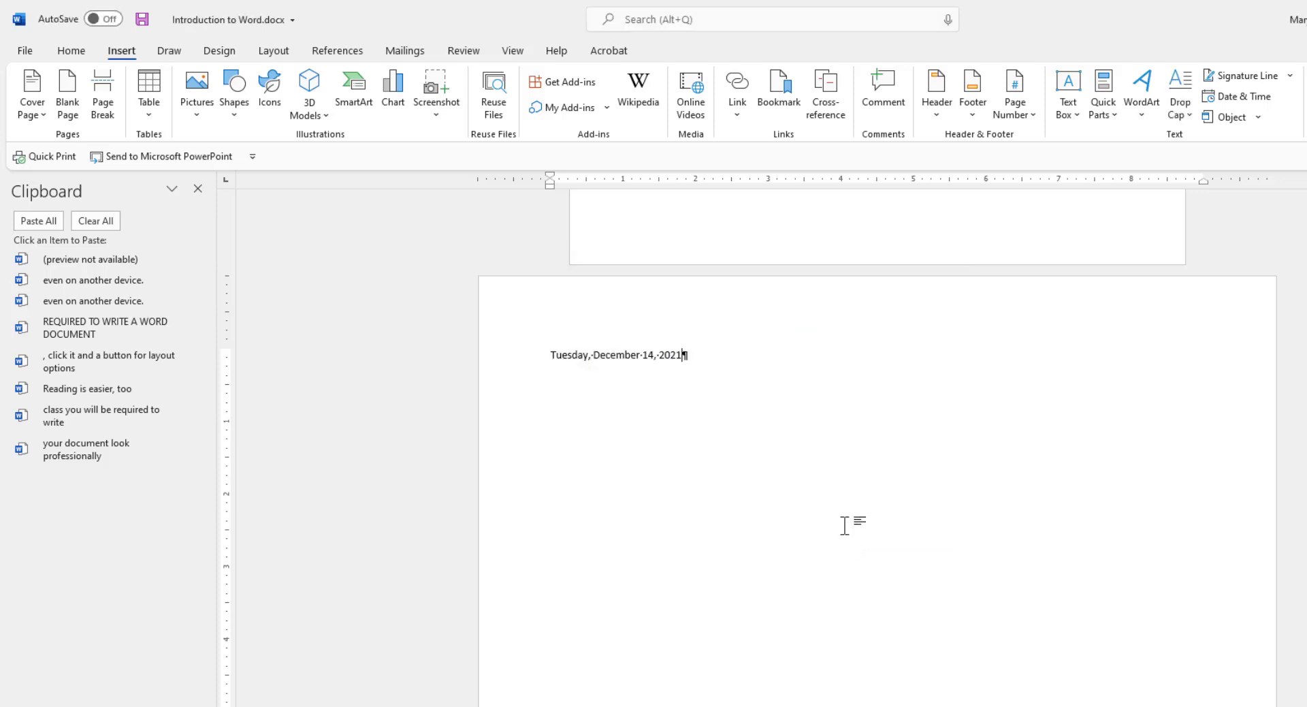
{"action": "key", "text": "Return"}
- Insert a second "Tuesday, December 14, 2021" date on the line below the first and start another new line
{"action": "left_click", "coordinate": [71, 52]}
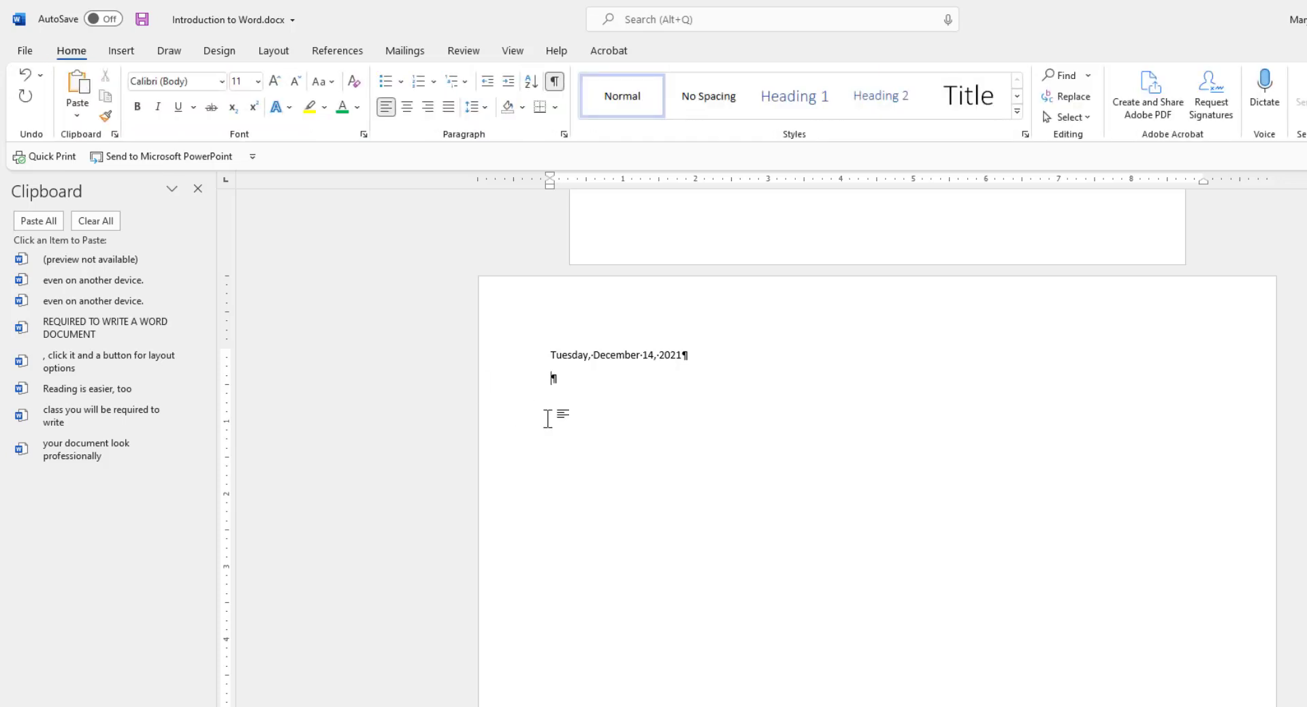
{"action": "key", "text": "alt"}
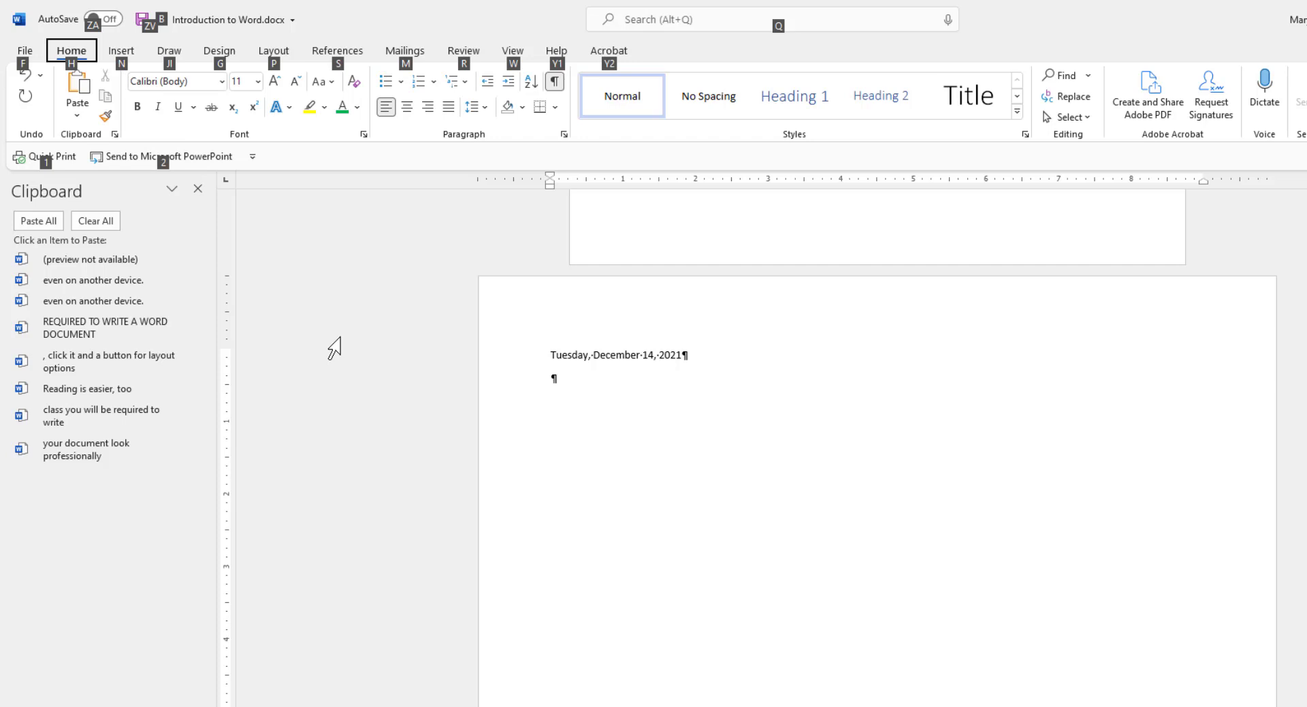
{"action": "key", "text": "n"}
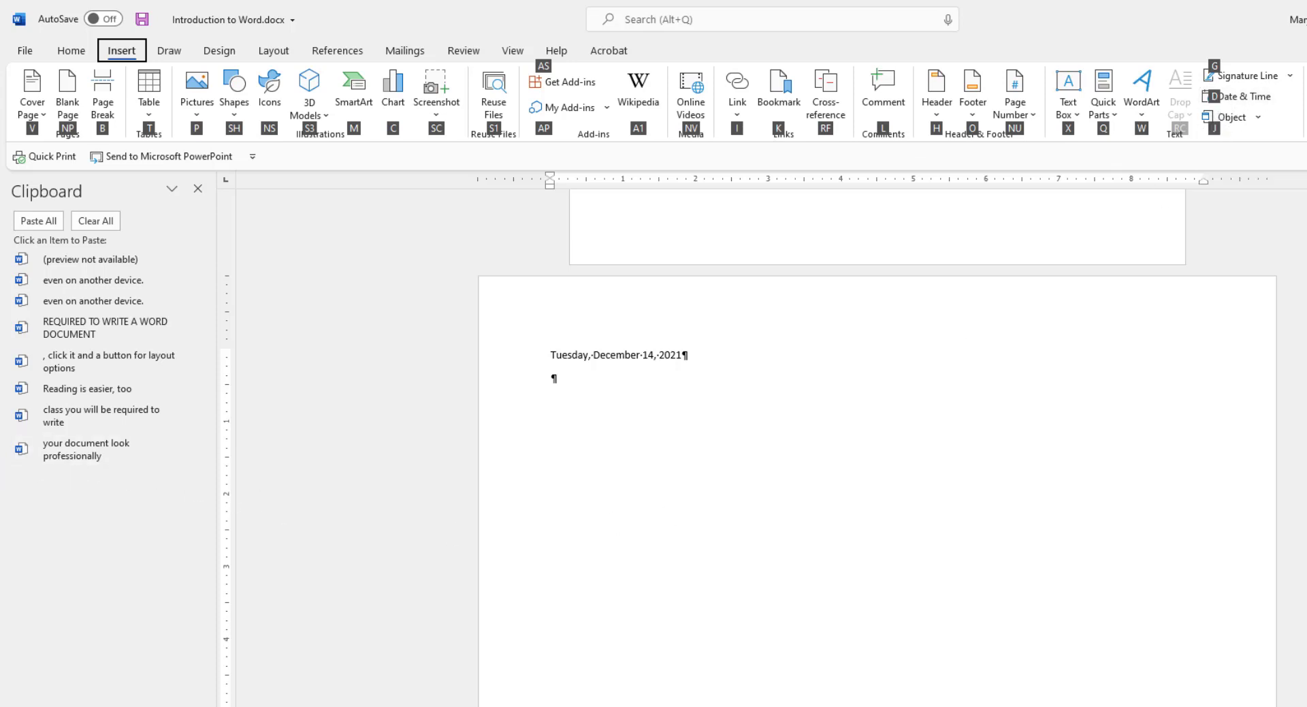
{"action": "key", "text": "d"}
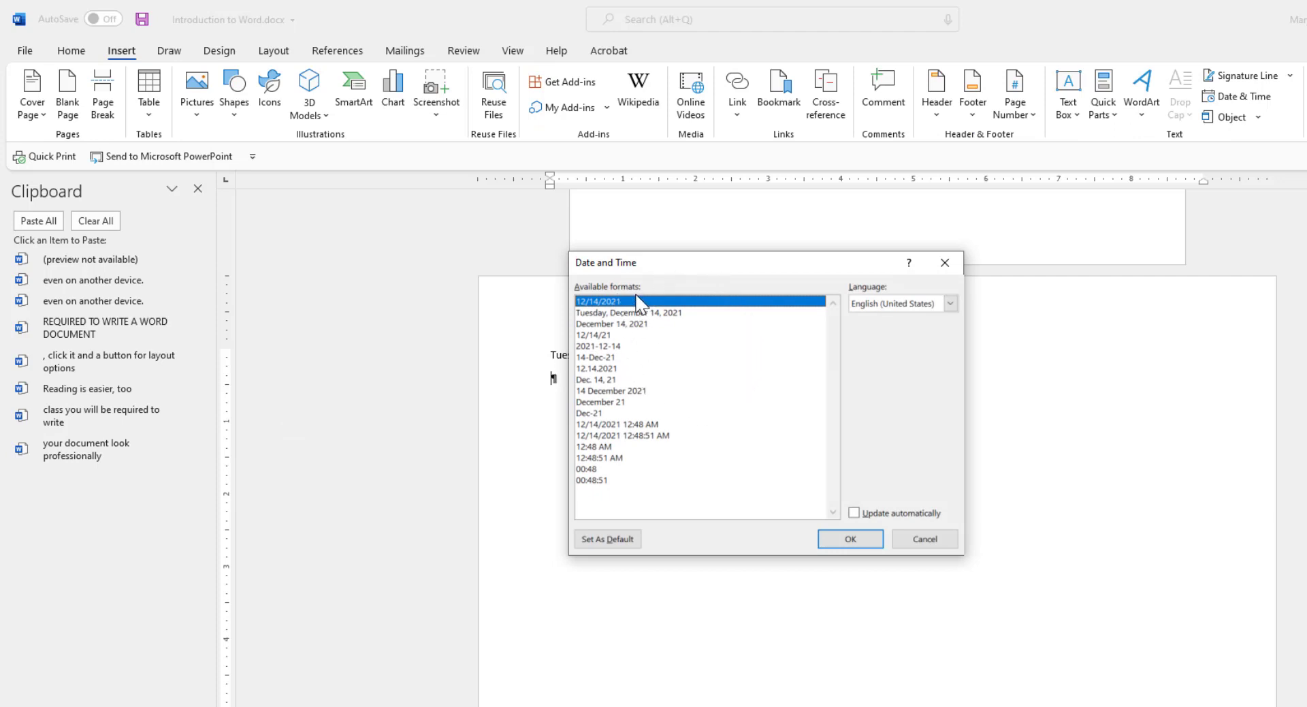
{"action": "left_click", "coordinate": [655, 312]}
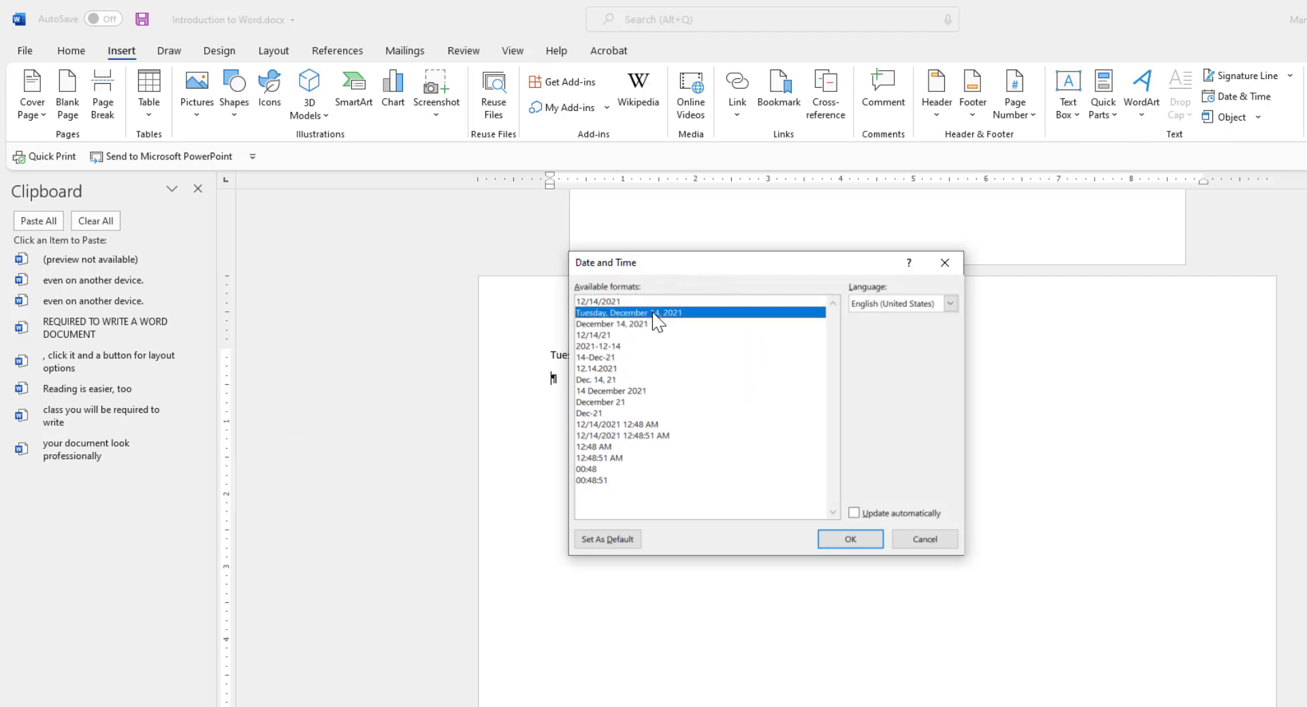
{"action": "left_click", "coordinate": [860, 543]}
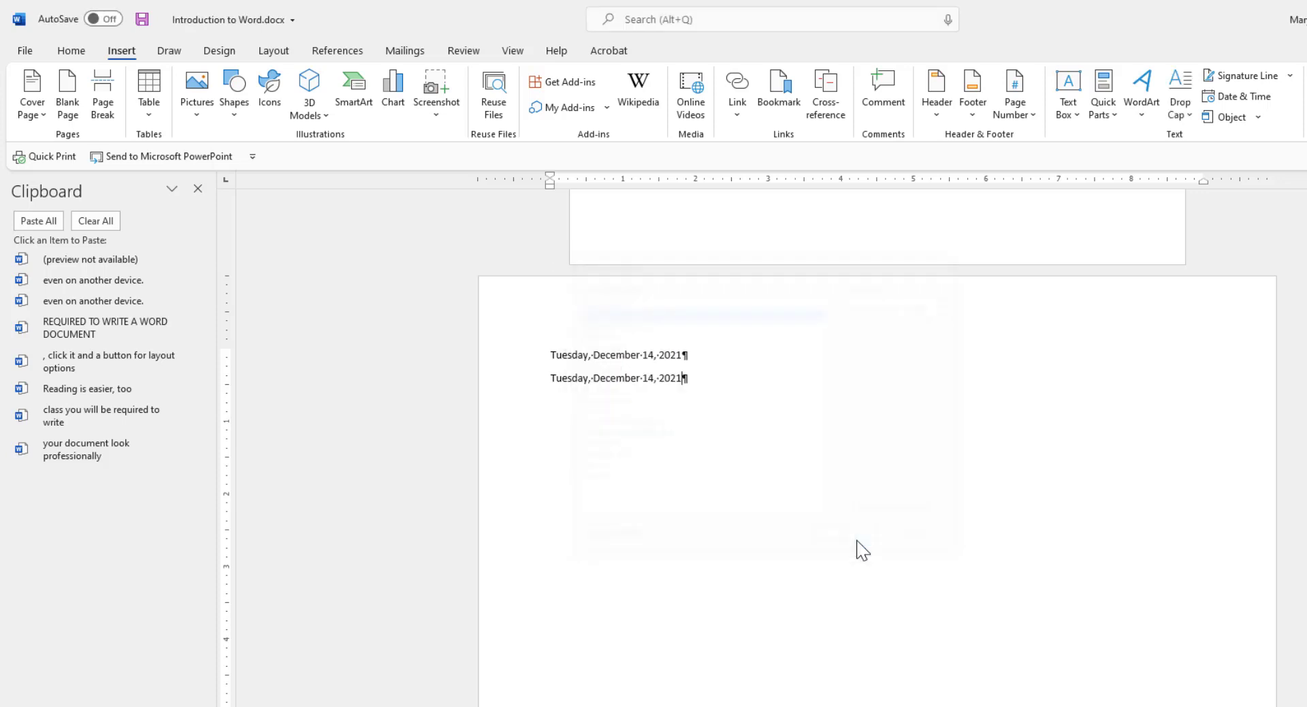
{"action": "key", "text": "Return"}
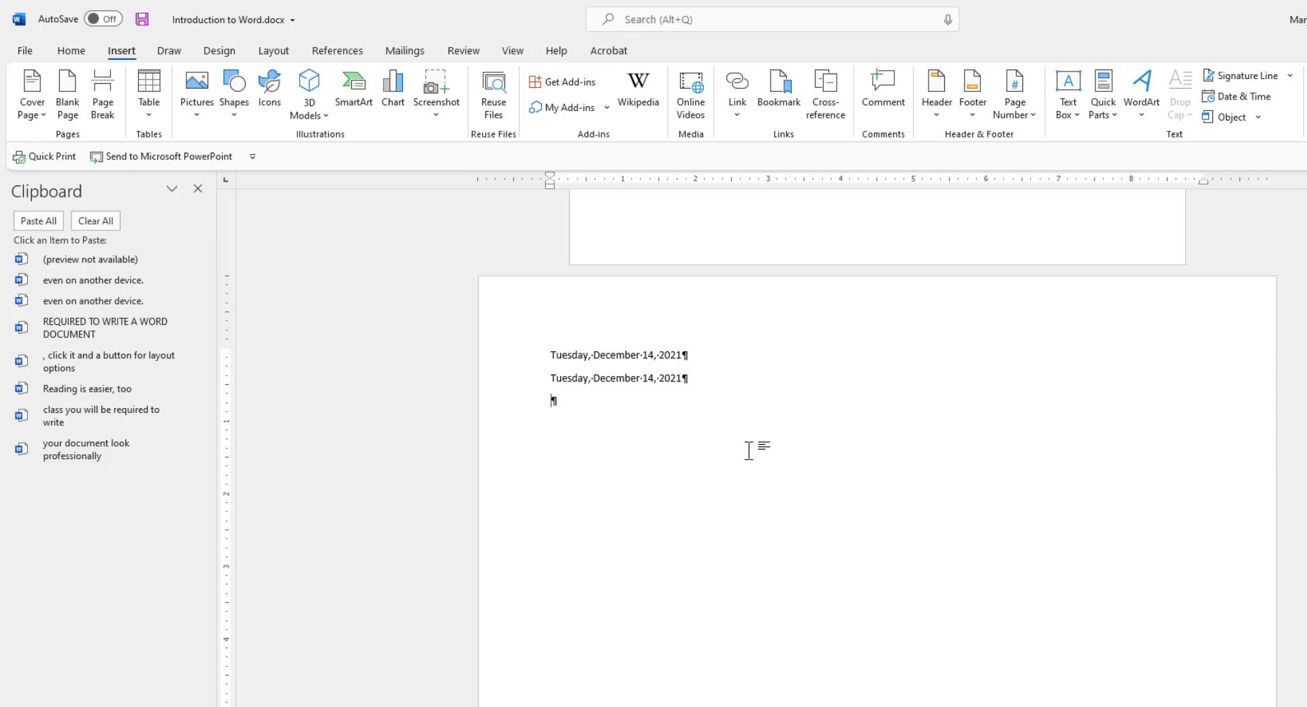
- Insert a third "Tuesday, December 14, 2021" date on the empty line below the second one
{"action": "key", "text": "alt"}
{"action": "key", "text": "n"}
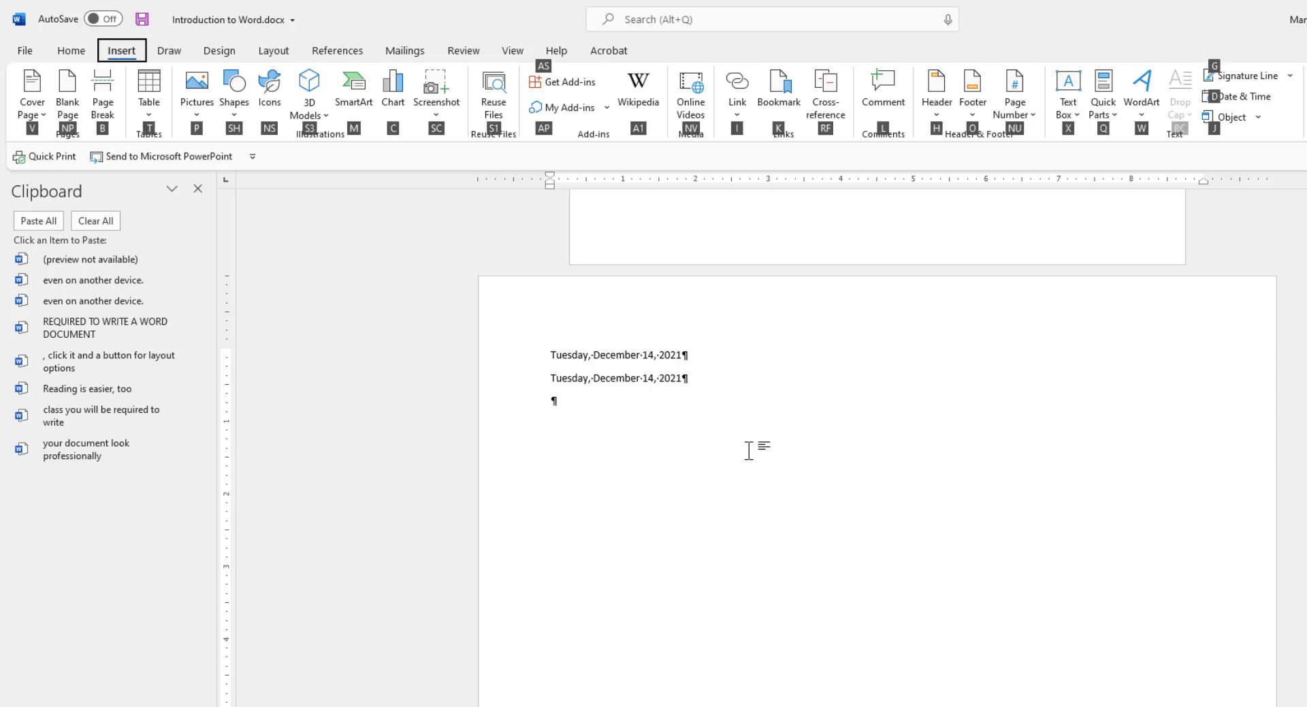
{"action": "key", "text": "d"}
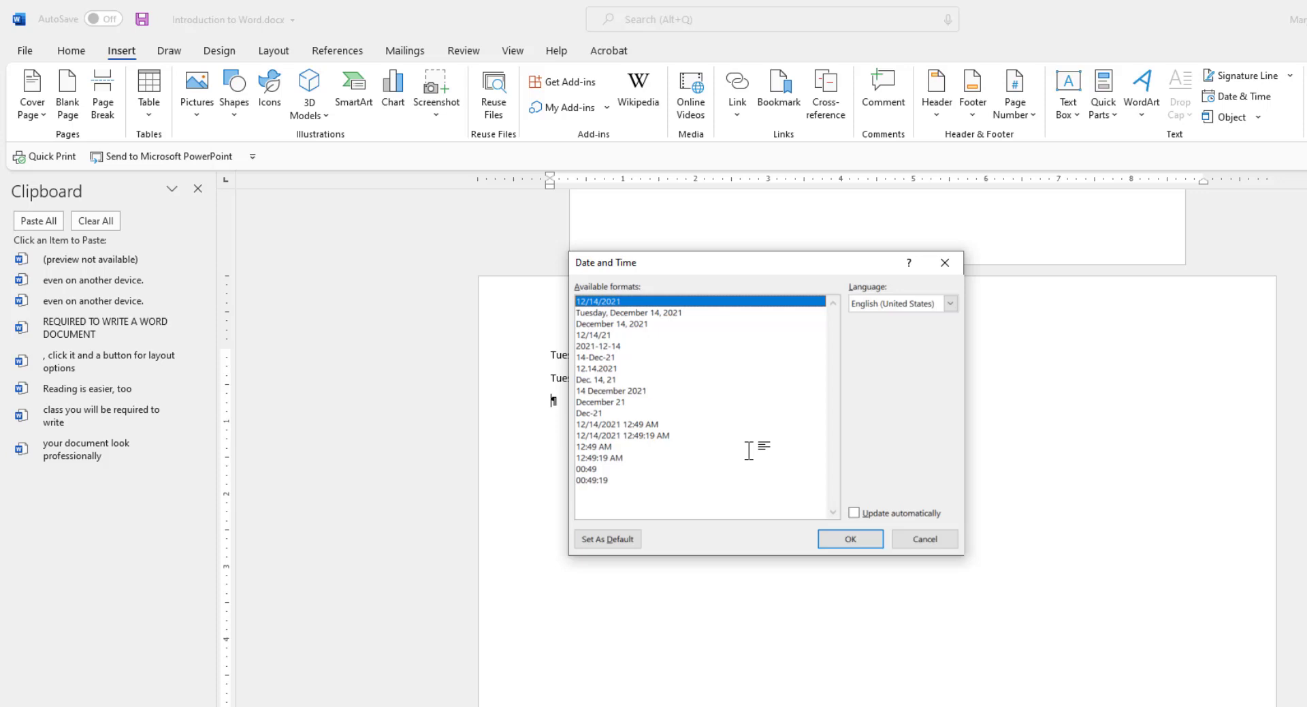
{"action": "left_click", "coordinate": [652, 313]}
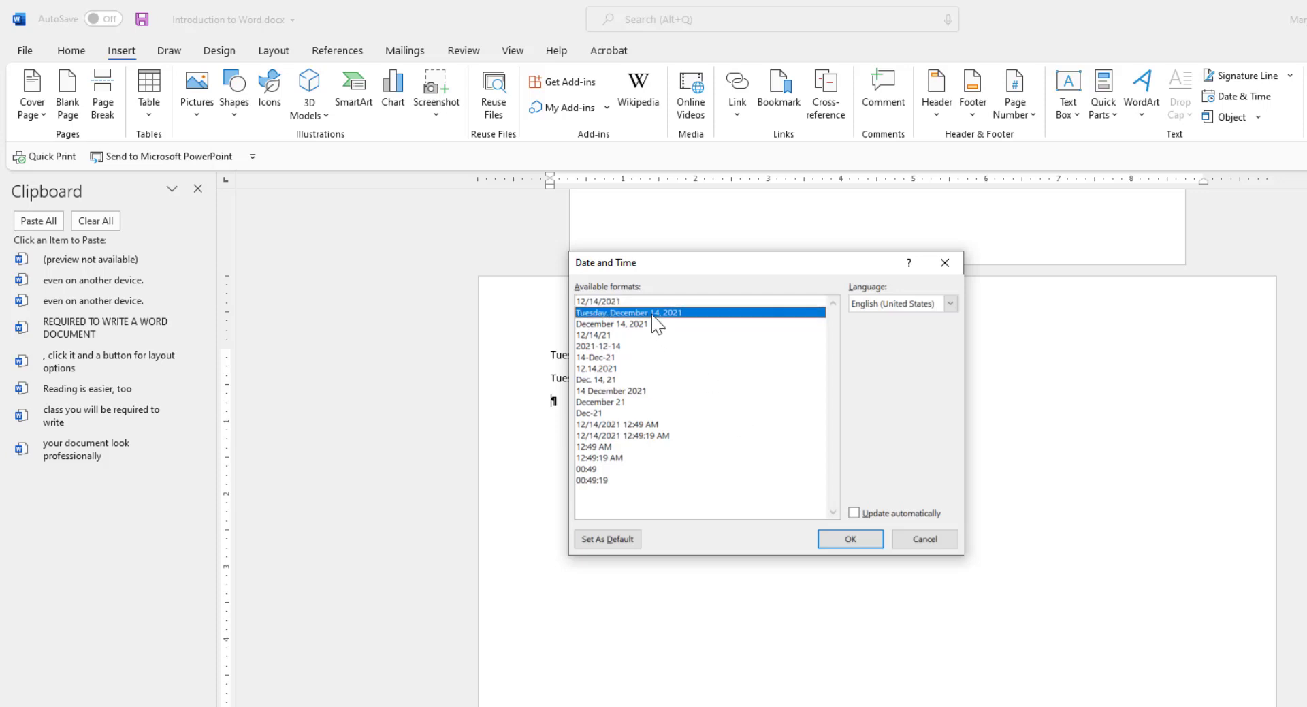
{"action": "left_click", "coordinate": [851, 538]}
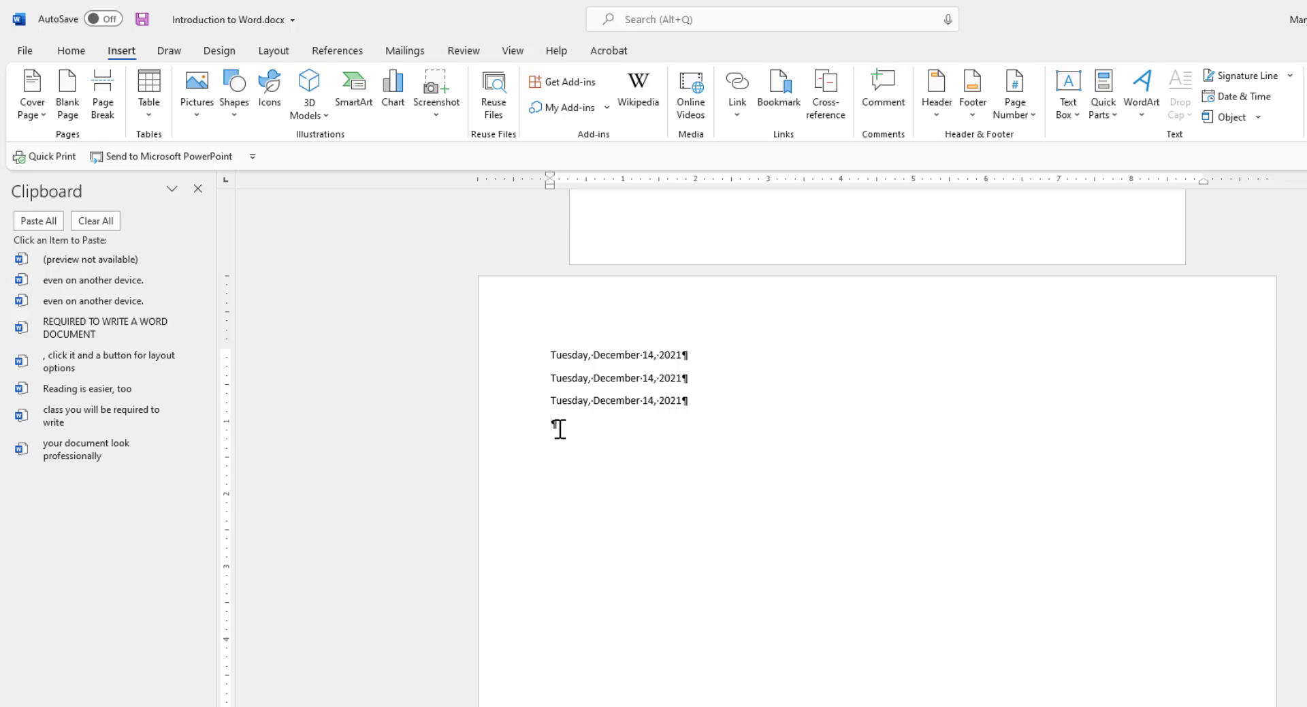
- Insert a fourth "Tuesday, December 14, 2021" date below the third and add two empty paragraphs after it
{"action": "key", "text": "alt"}
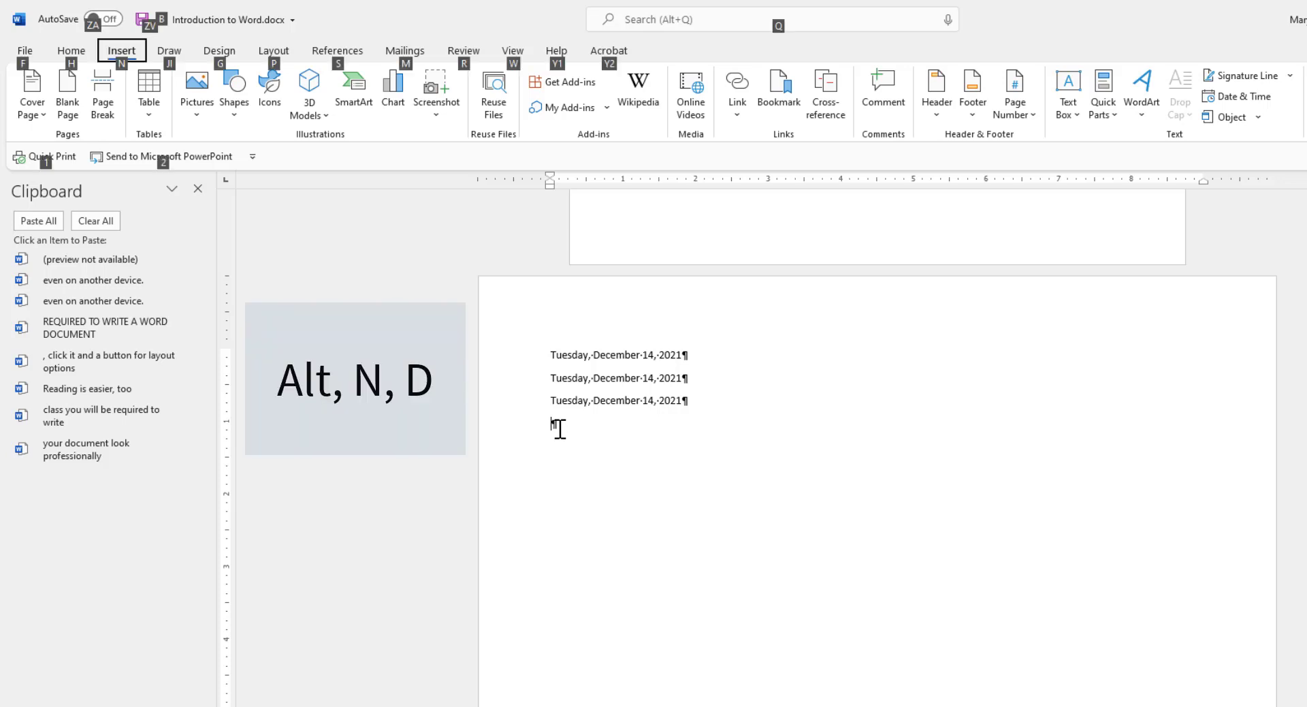
{"action": "key", "text": "n"}
{"action": "key", "text": "d"}
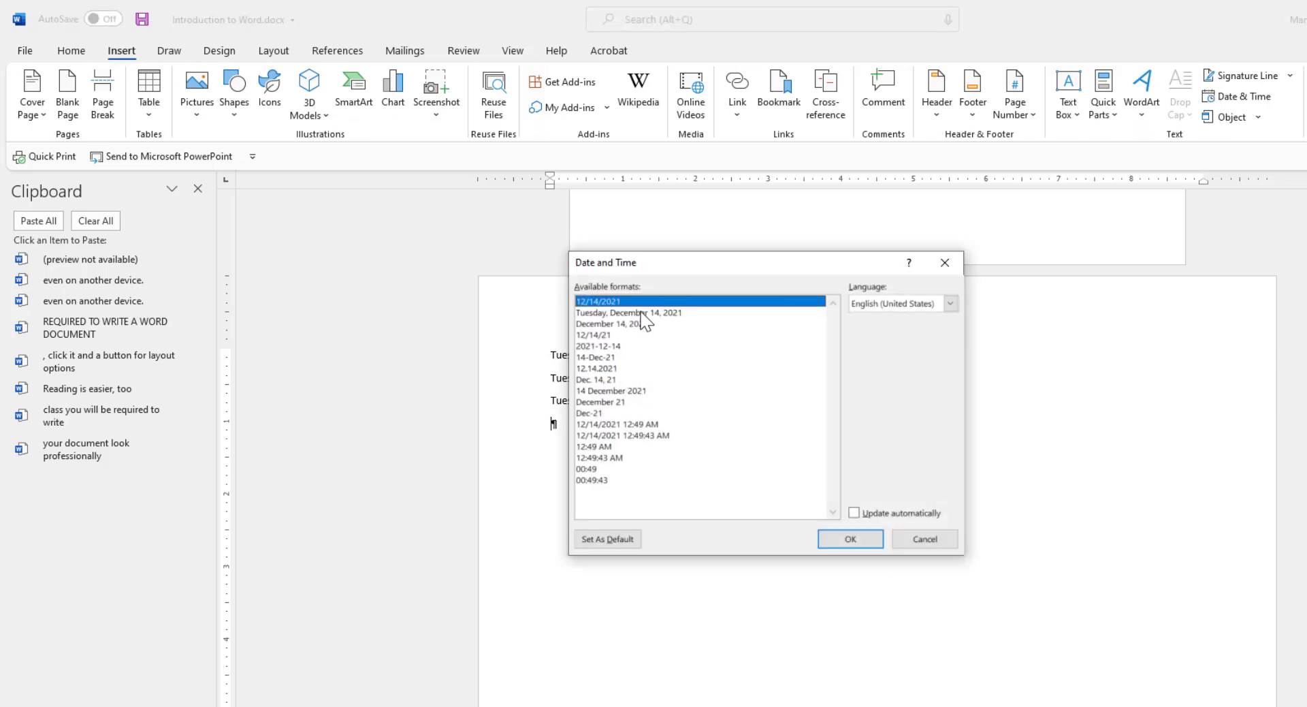
{"action": "left_click", "coordinate": [642, 314]}
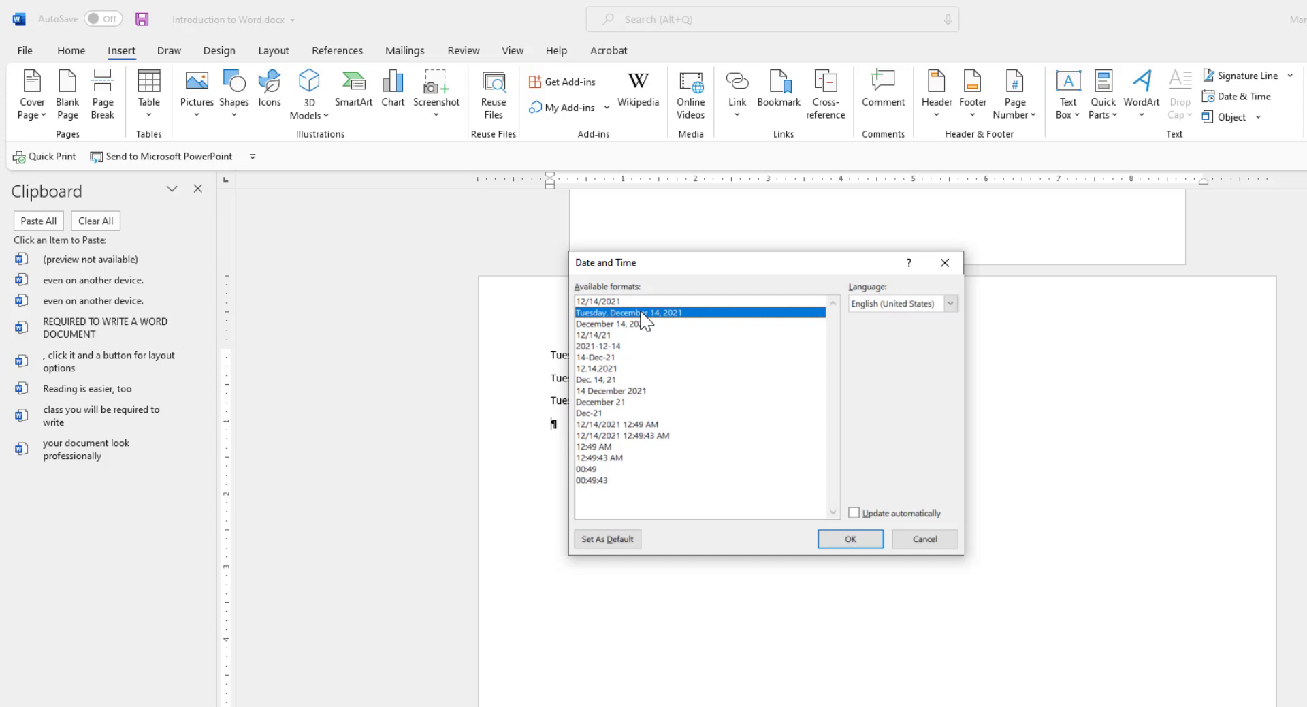
{"action": "left_click", "coordinate": [851, 541]}
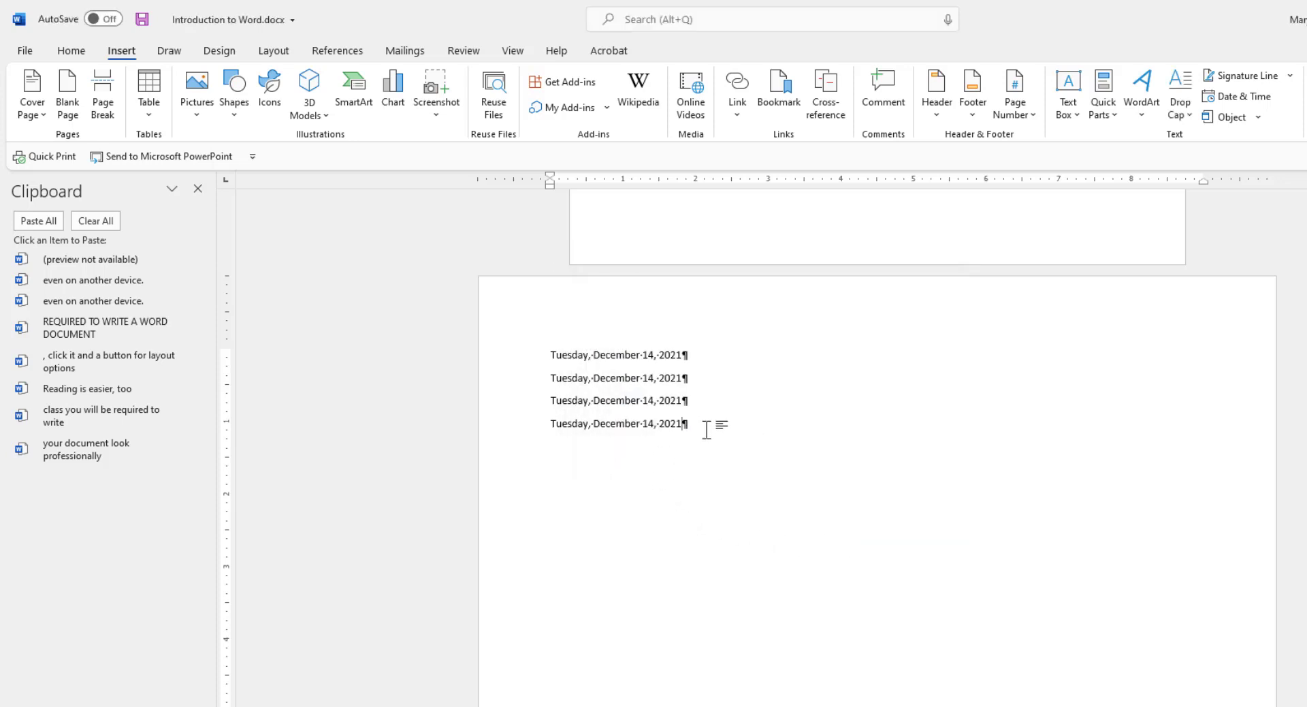
{"action": "key", "text": "Return"}
{"action": "key", "text": "Return"}
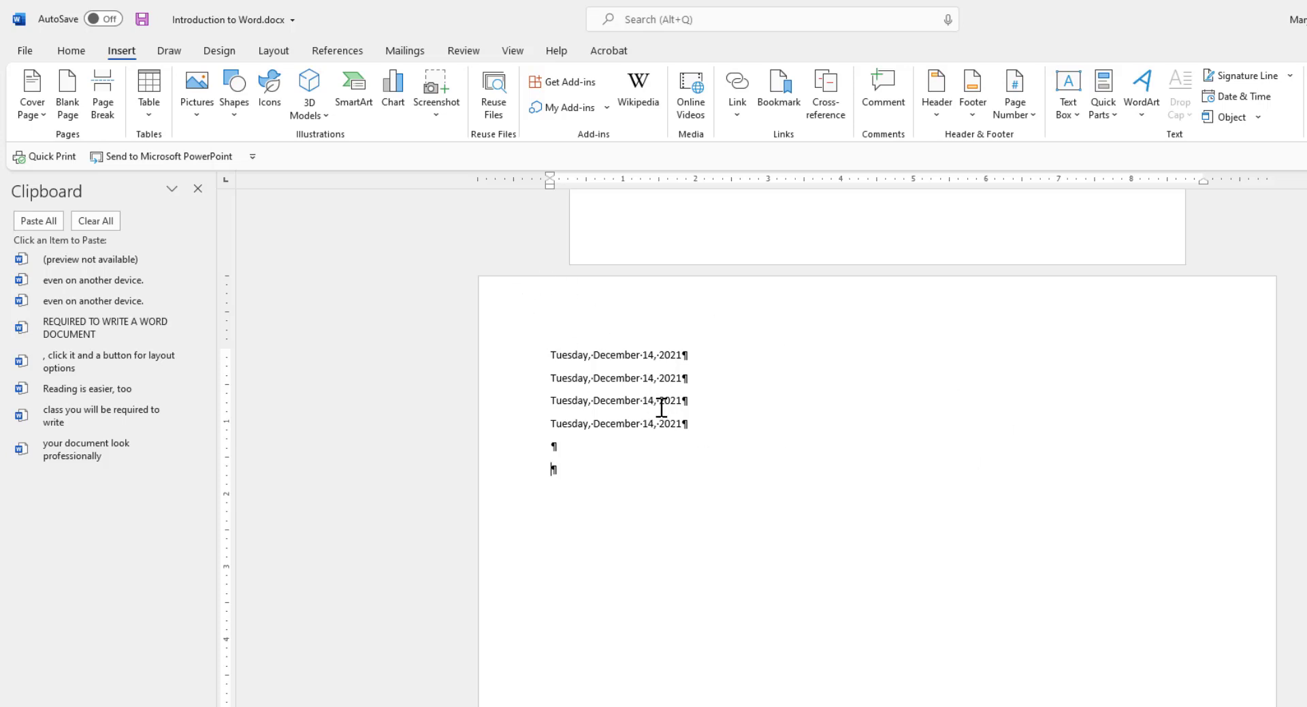
- Check the orientation choices for the last page without changing the setting
{"action": "left_click", "coordinate": [275, 54]}
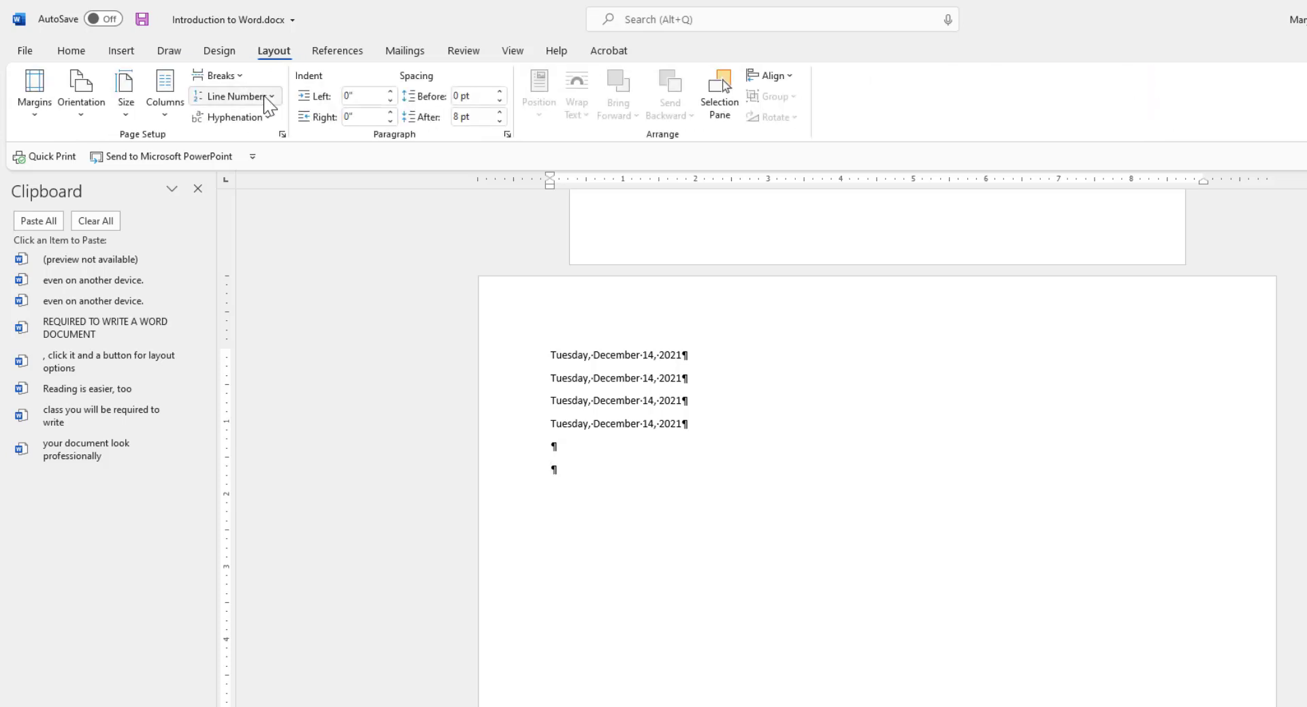
{"action": "left_click", "coordinate": [81, 112]}
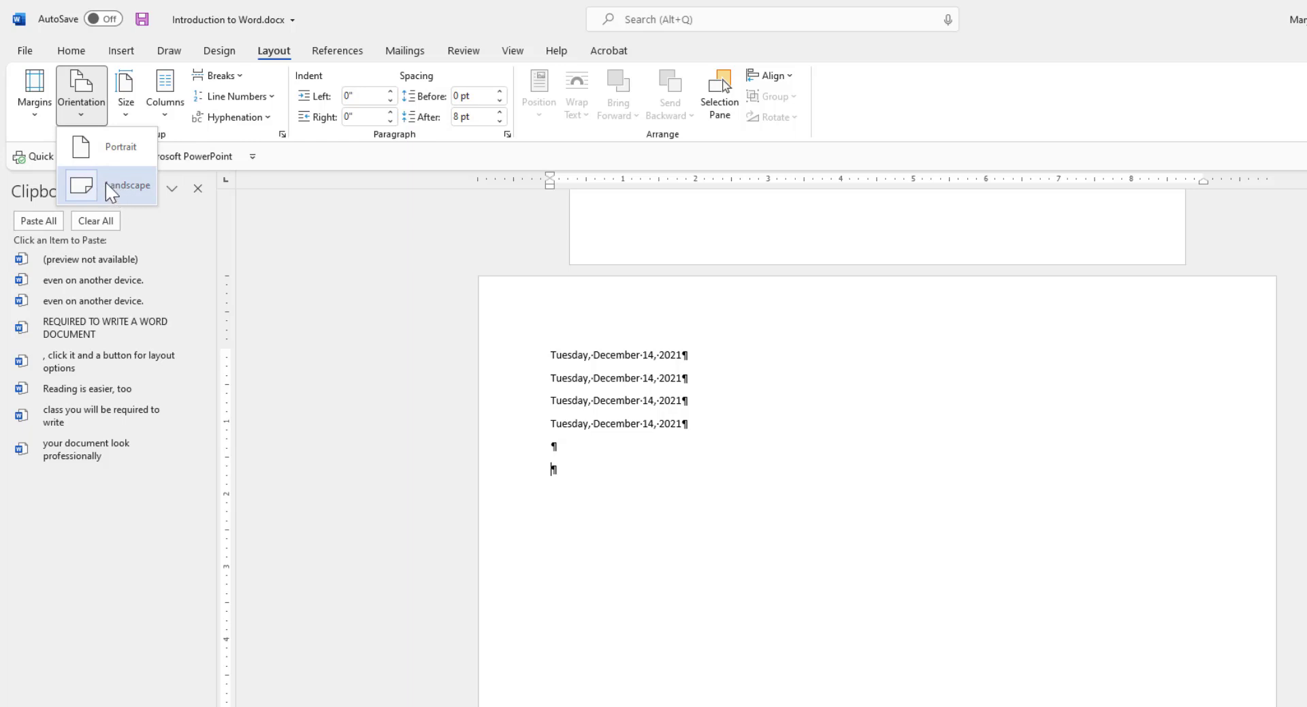
{"action": "left_click", "coordinate": [555, 470]}
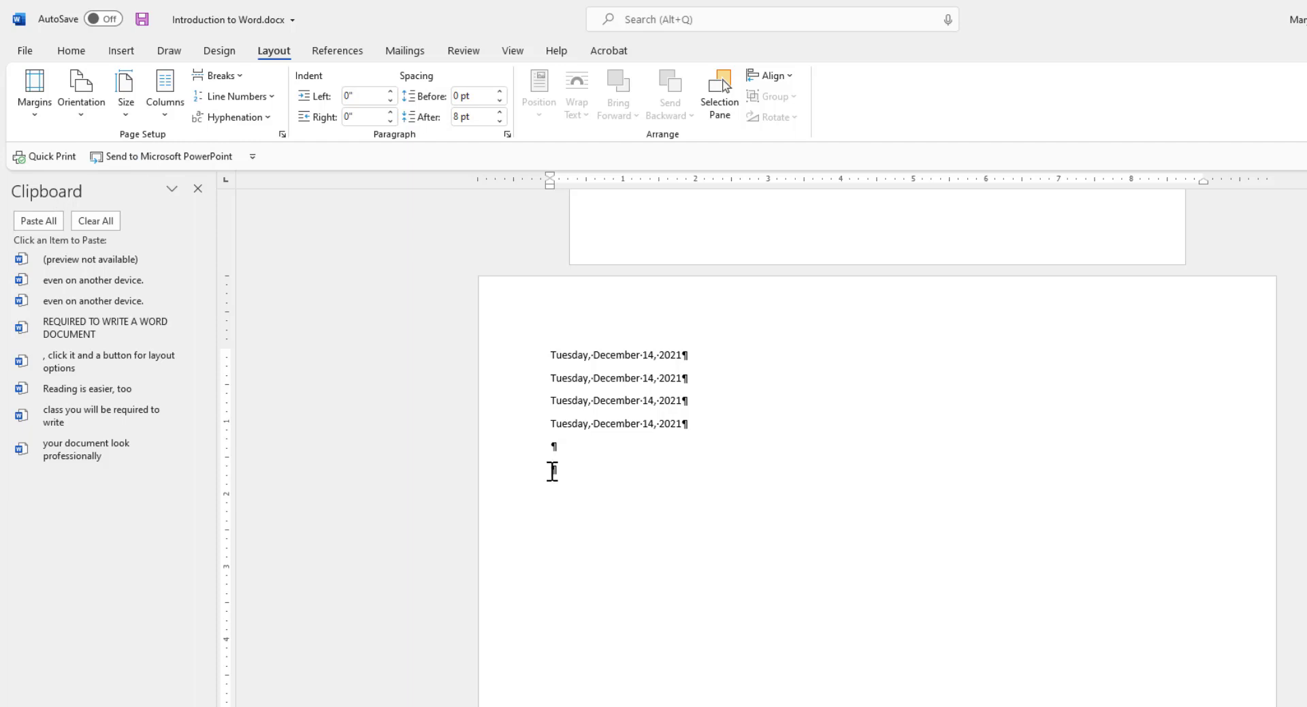
- Change the last section's orientation to Portrait in Page Setup, applied to this section only
{"action": "left_click", "coordinate": [71, 52]}
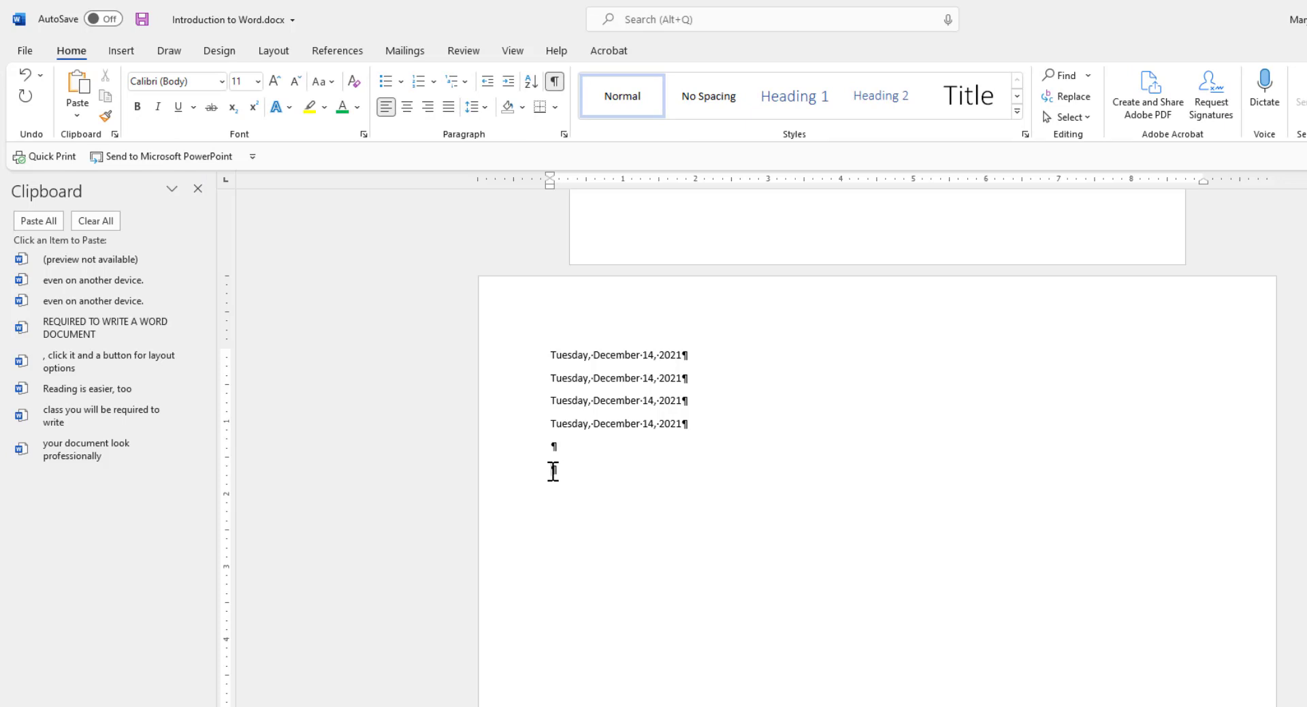
{"action": "key", "text": "alt"}
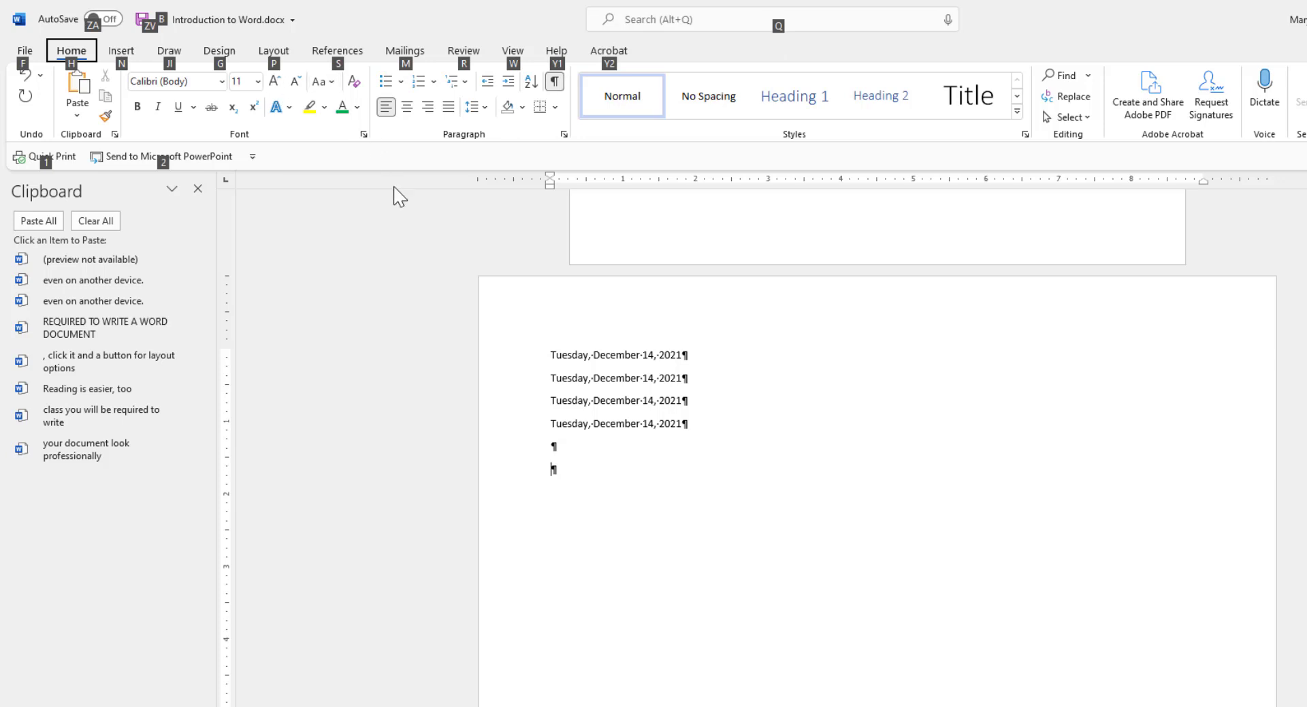
{"action": "key", "text": "p"}
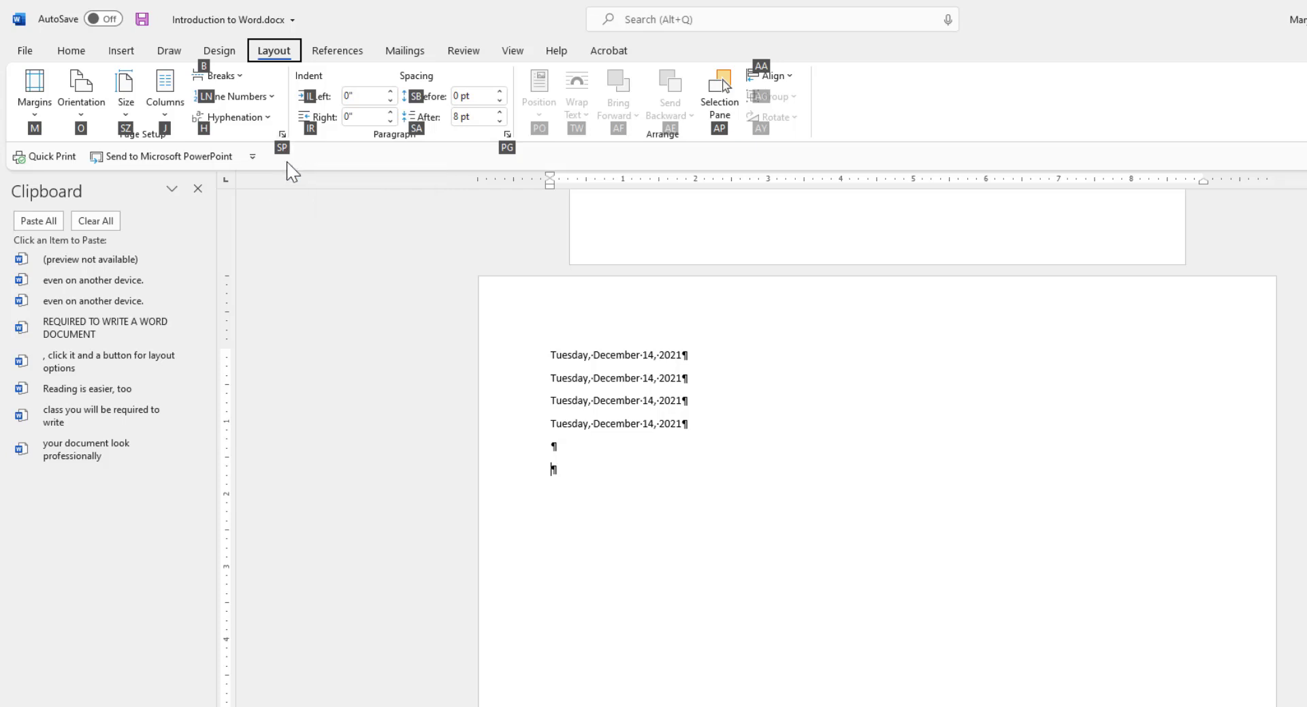
{"action": "key", "text": "s"}
{"action": "key", "text": "p"}
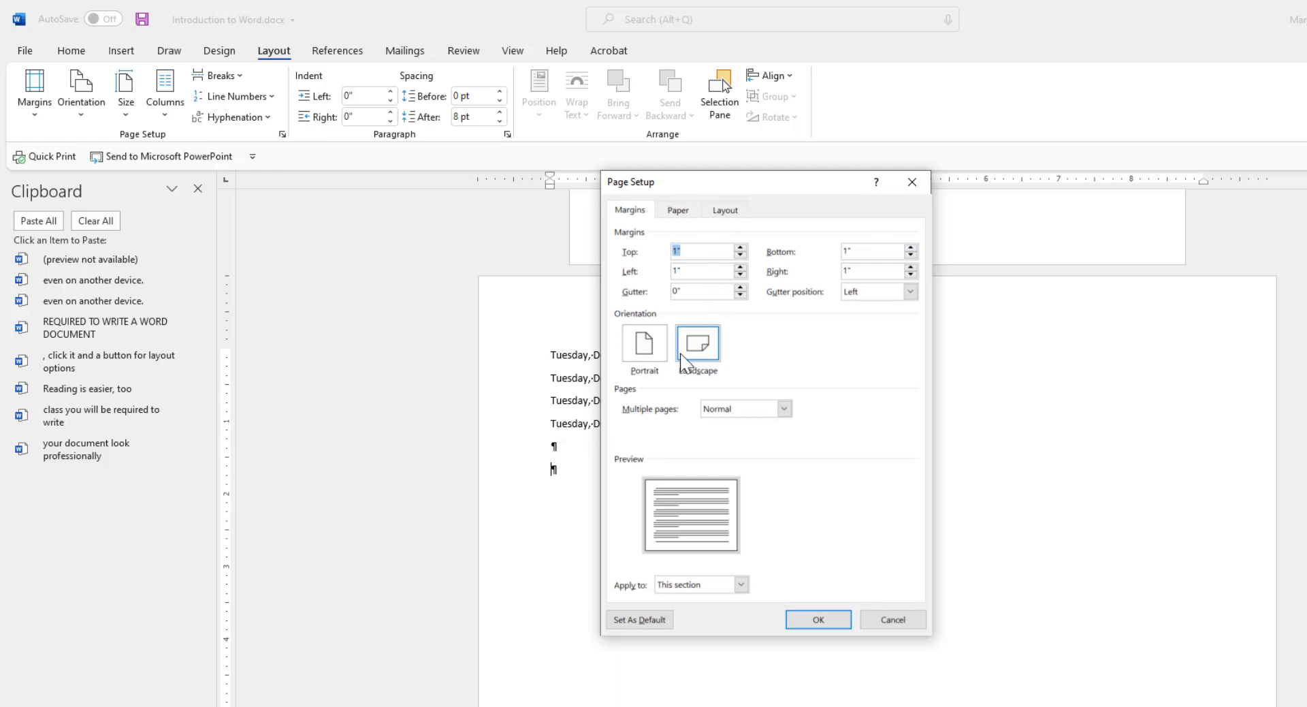
{"action": "left_click", "coordinate": [645, 348]}
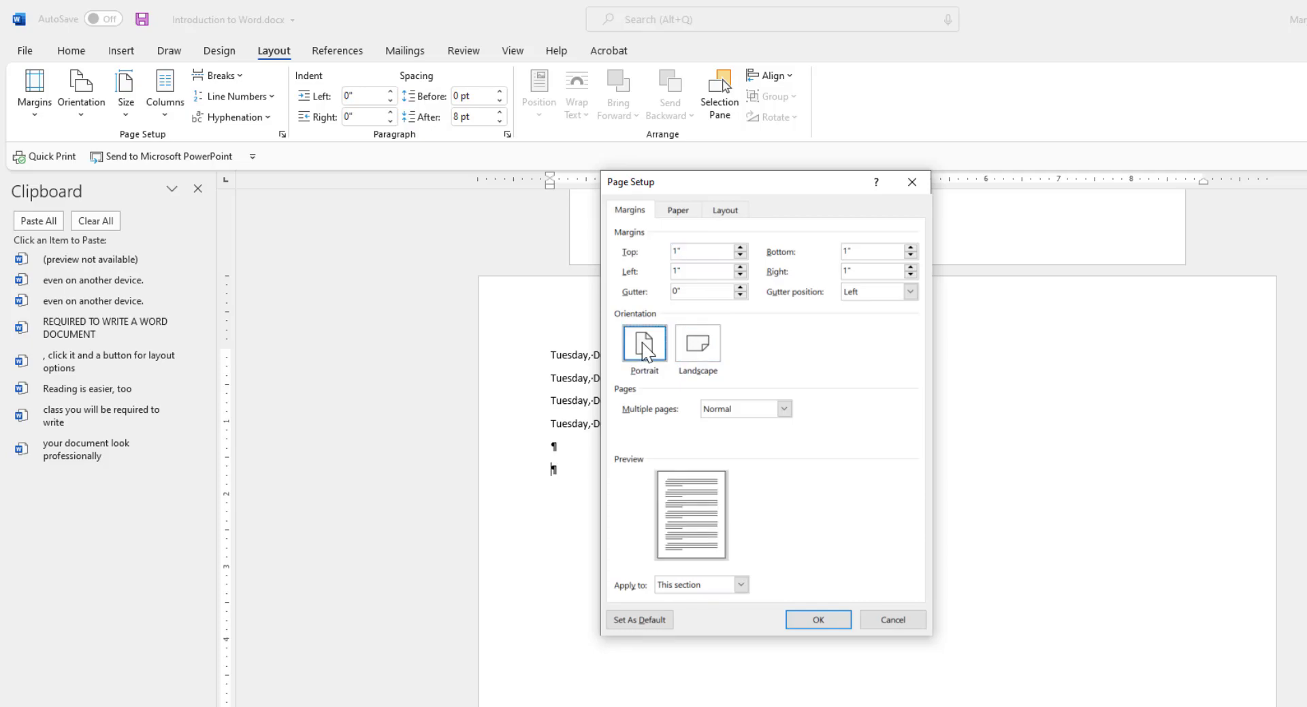
{"action": "left_click", "coordinate": [818, 619]}
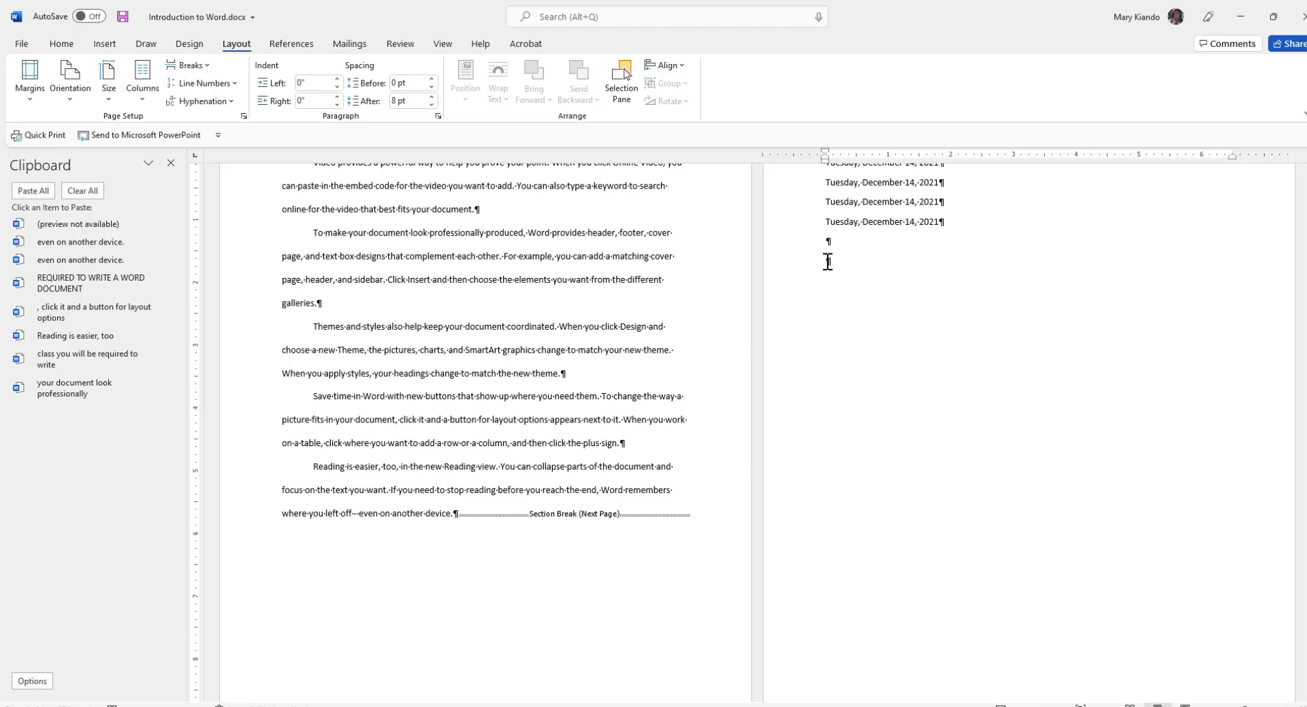
- Set the last section's orientation back to Landscape in Page Setup, applied to this section
{"action": "key", "text": "alt"}
{"action": "key", "text": "p"}
{"action": "key", "text": "s"}
{"action": "key", "text": "p"}
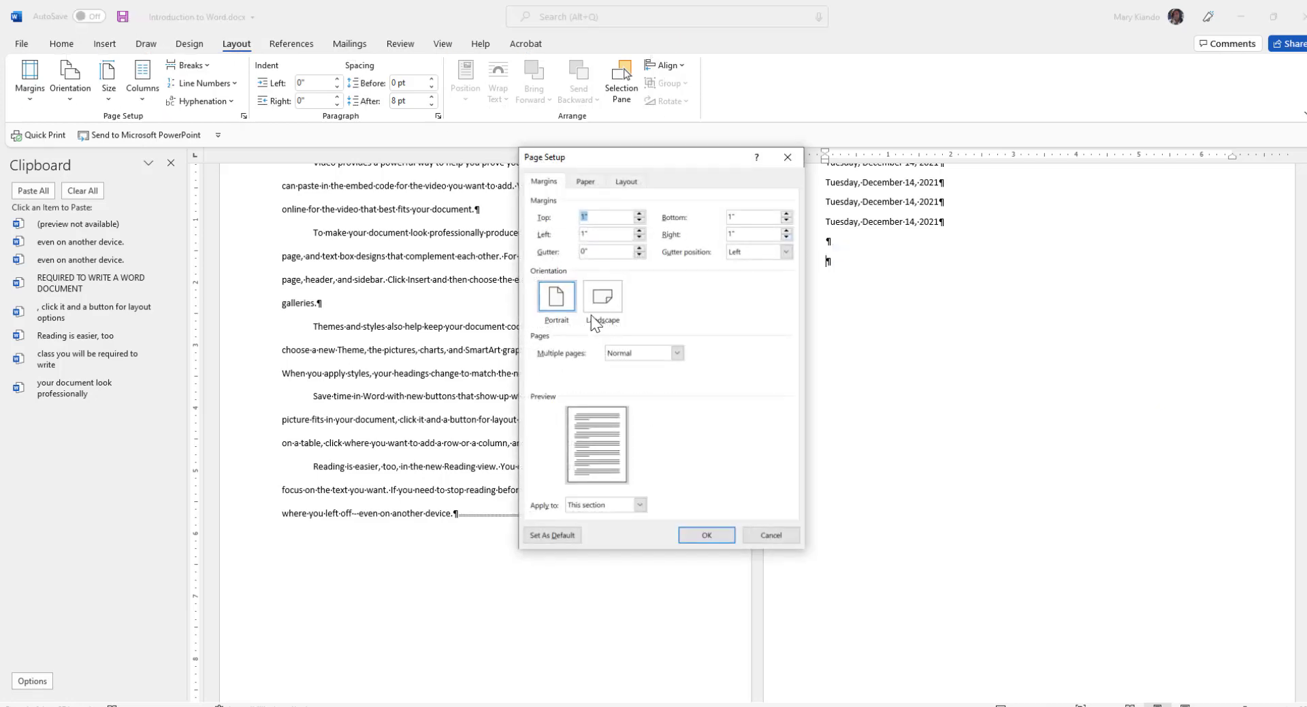
{"action": "left_click", "coordinate": [603, 297]}
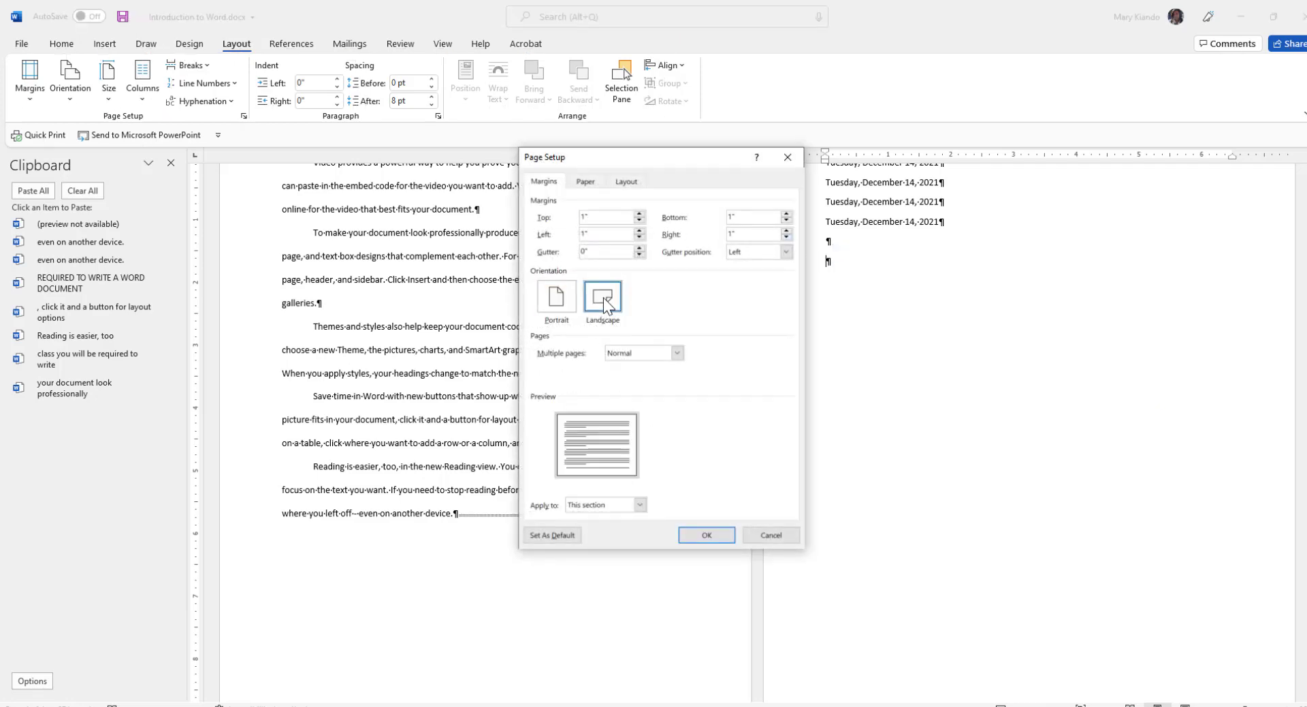
{"action": "left_click", "coordinate": [705, 536]}
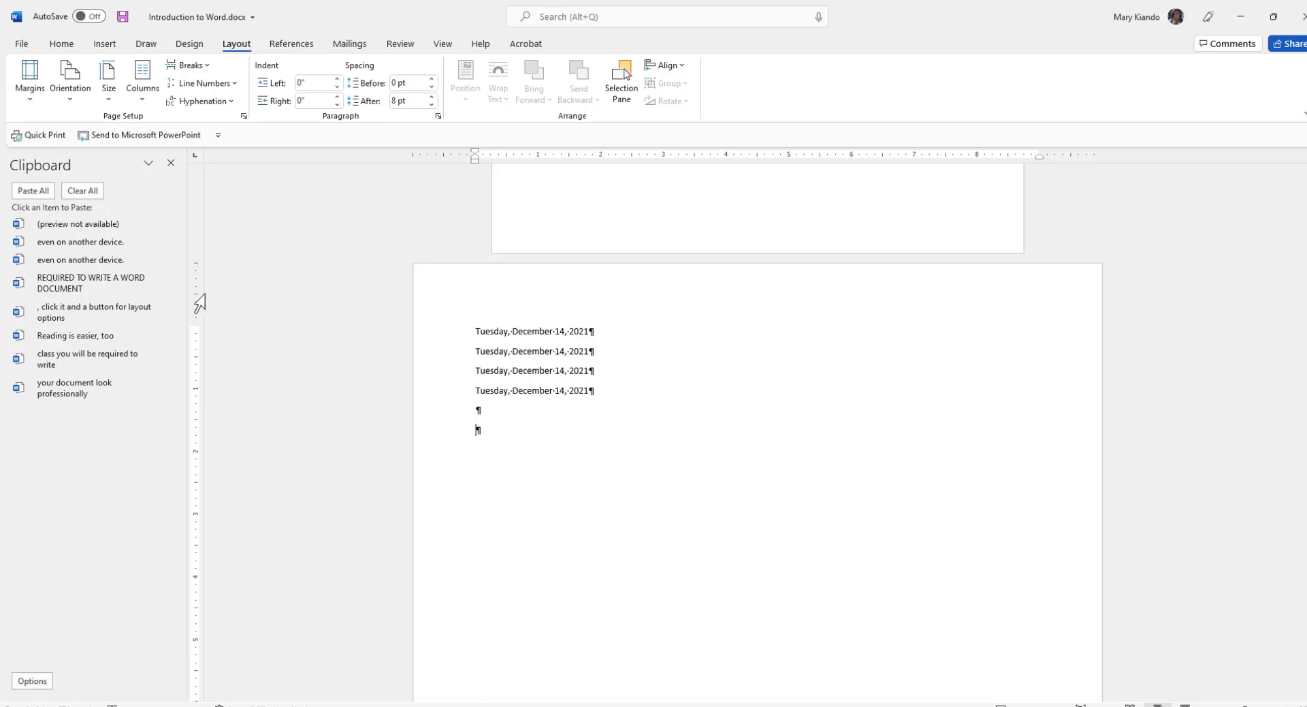
- Clear all collected items from the Clipboard and close its pane
{"action": "left_click", "coordinate": [84, 191]}
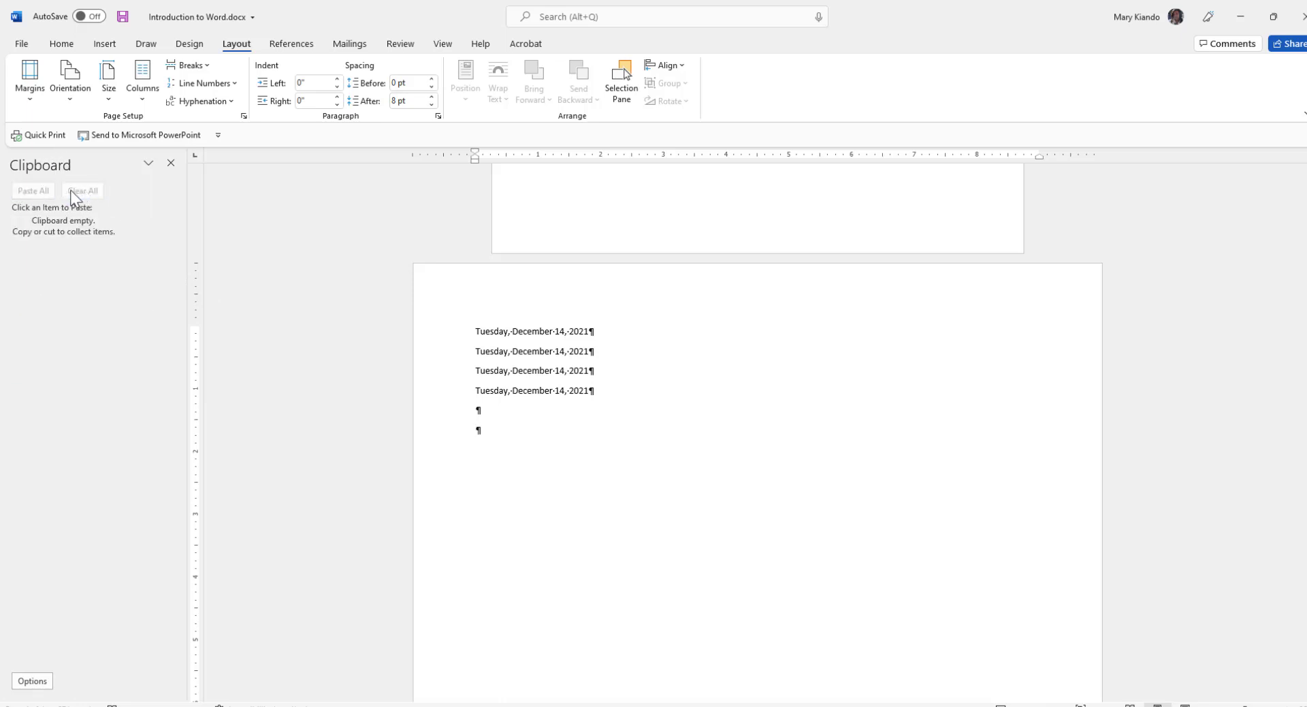
{"action": "left_click", "coordinate": [170, 164]}
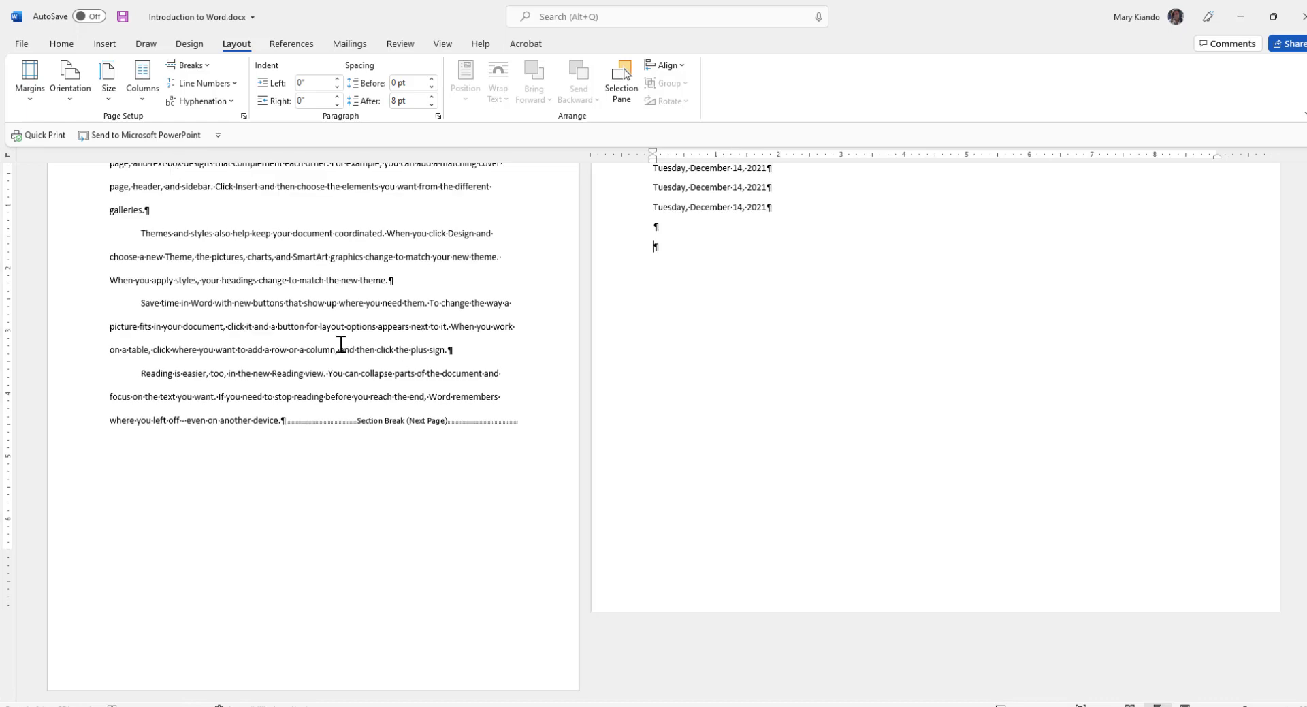